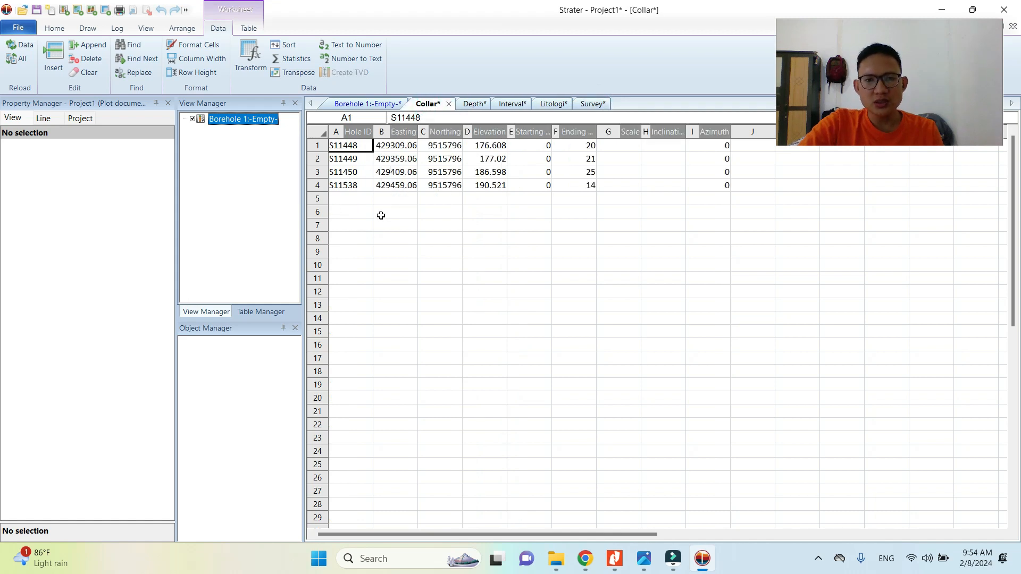
- Review the Collar, Depth, Interval, Litologi and Survey tables, and return to the empty Borehole 1 view
{"action": "left_click", "coordinate": [371, 109]}
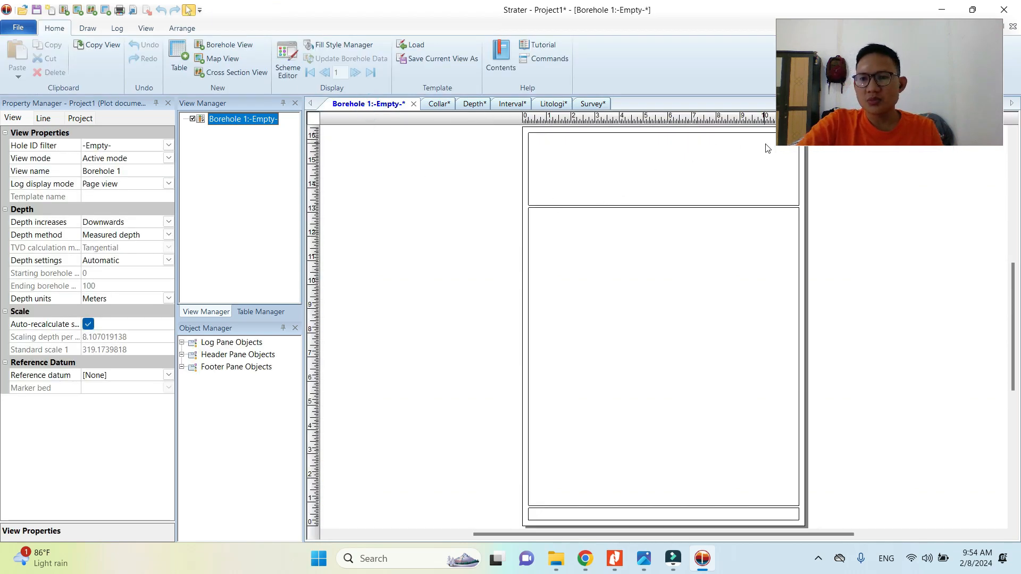
{"action": "left_click_drag", "start_coordinate": [780, 141], "coordinate": [795, 135]}
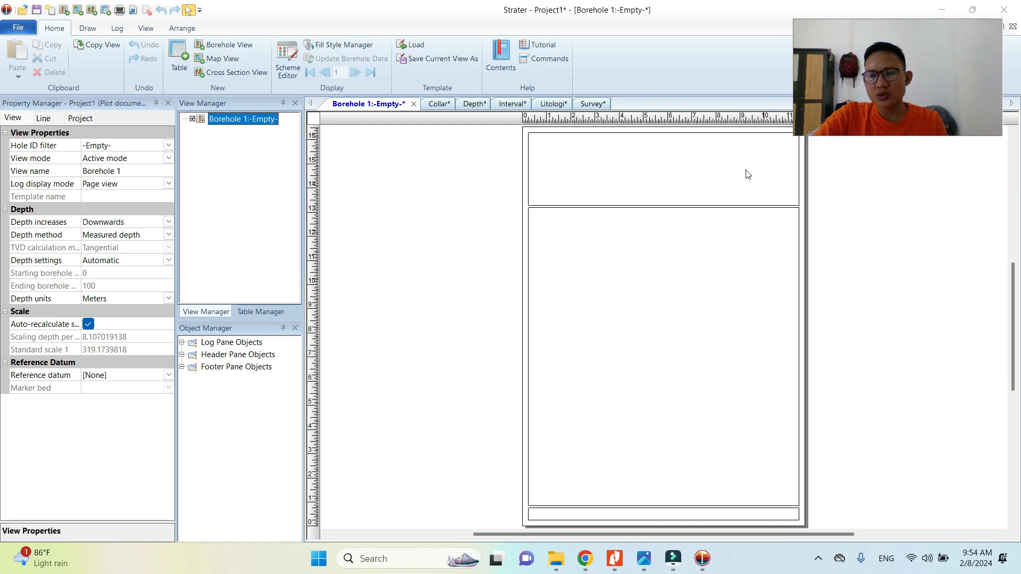
{"action": "left_click", "coordinate": [638, 226]}
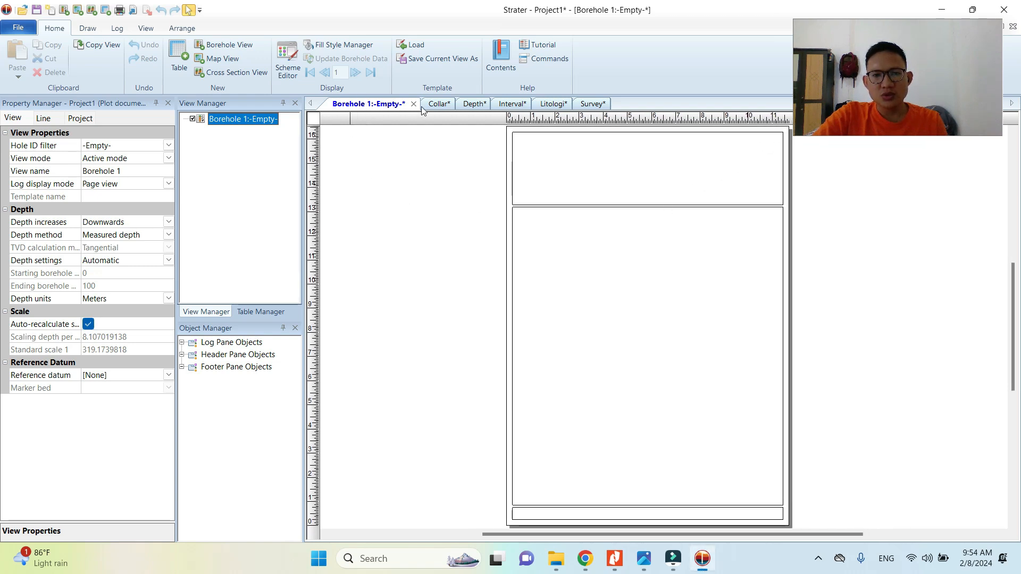
{"action": "left_click", "coordinate": [445, 109]}
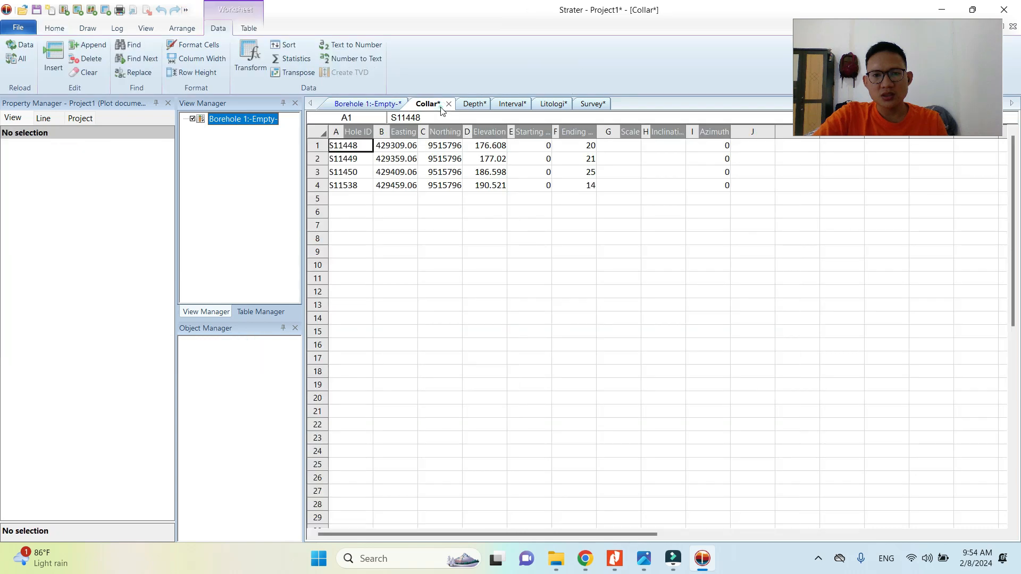
{"action": "left_click", "coordinate": [464, 106]}
{"action": "left_click", "coordinate": [512, 105]}
{"action": "left_click", "coordinate": [549, 104]}
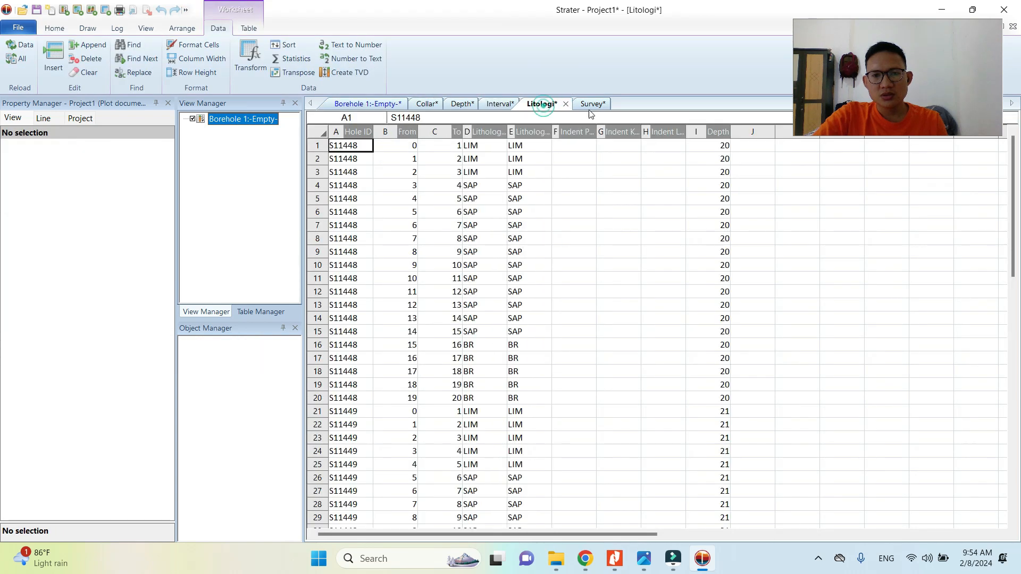
{"action": "left_click", "coordinate": [590, 104]}
{"action": "left_click", "coordinate": [372, 104]}
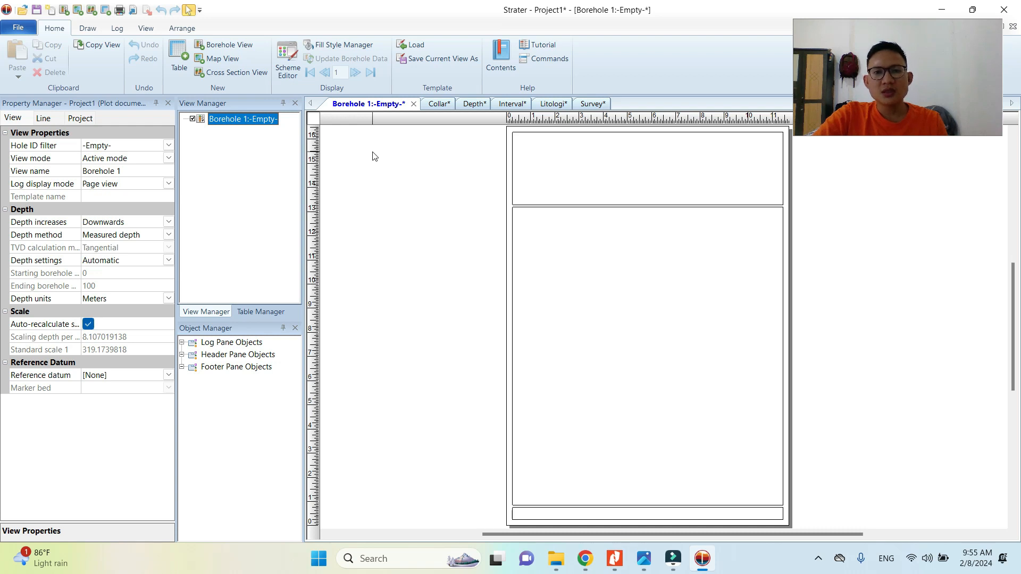
- Examine the Hole ID and Depth columns of the Depth table, and return to the Borehole 1 view
{"action": "left_click", "coordinate": [475, 105]}
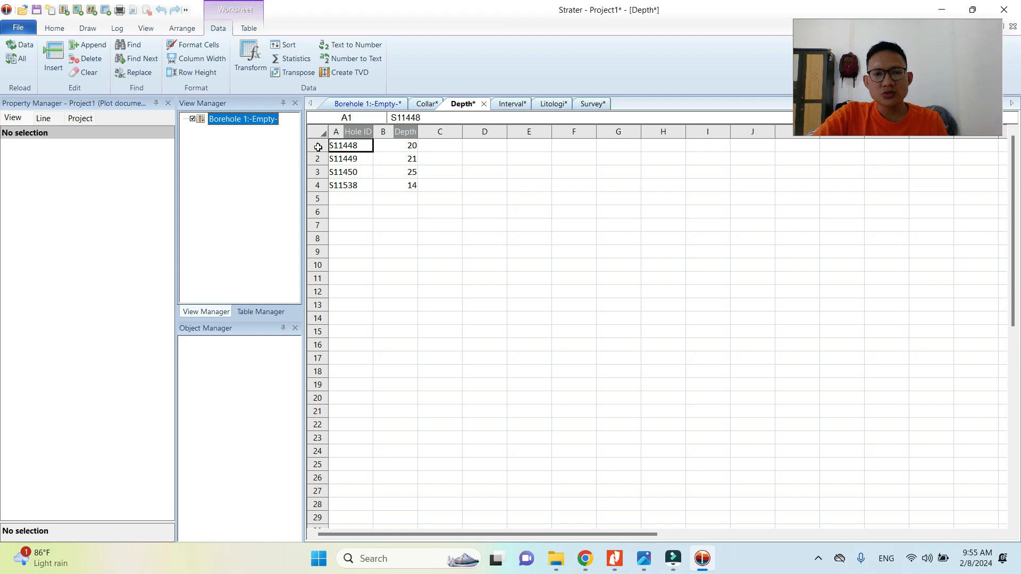
{"action": "left_click_drag", "start_coordinate": [309, 144], "coordinate": [313, 173]}
{"action": "left_click", "coordinate": [346, 132]}
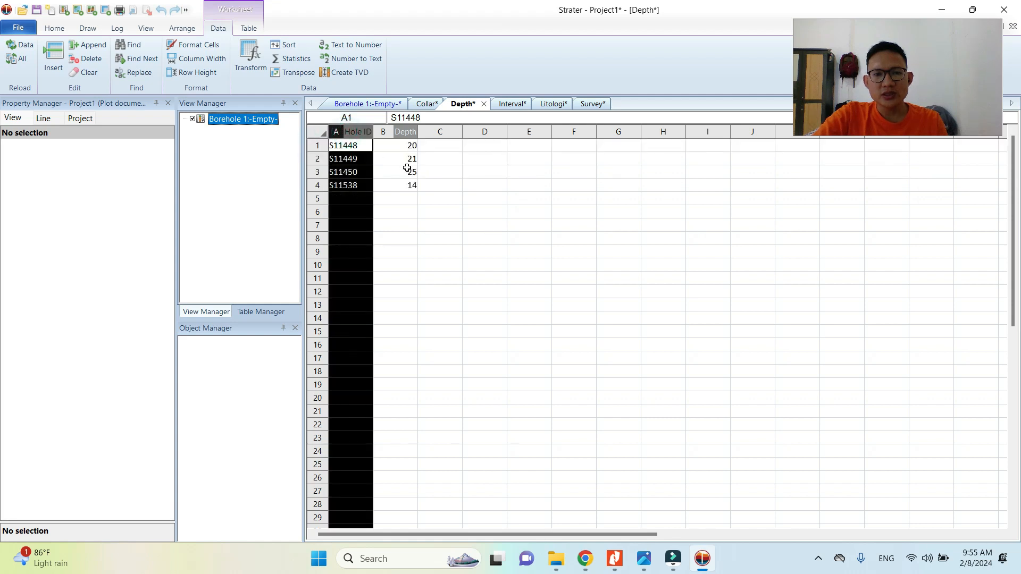
{"action": "left_click", "coordinate": [407, 169]}
{"action": "left_click", "coordinate": [402, 127]}
{"action": "left_click", "coordinate": [409, 198]}
{"action": "left_click", "coordinate": [398, 145]}
{"action": "left_click", "coordinate": [353, 147]}
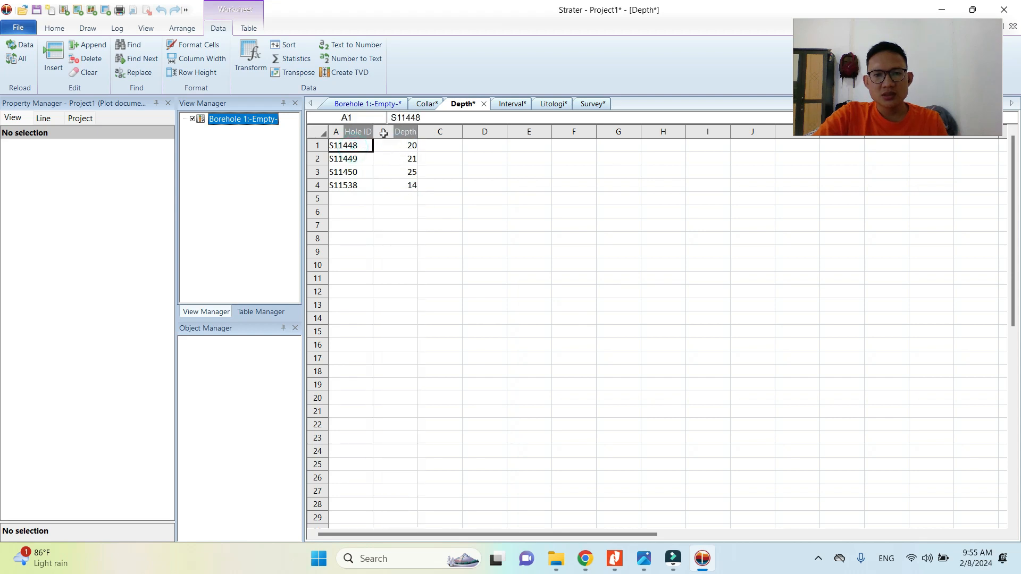
{"action": "left_click", "coordinate": [368, 104]}
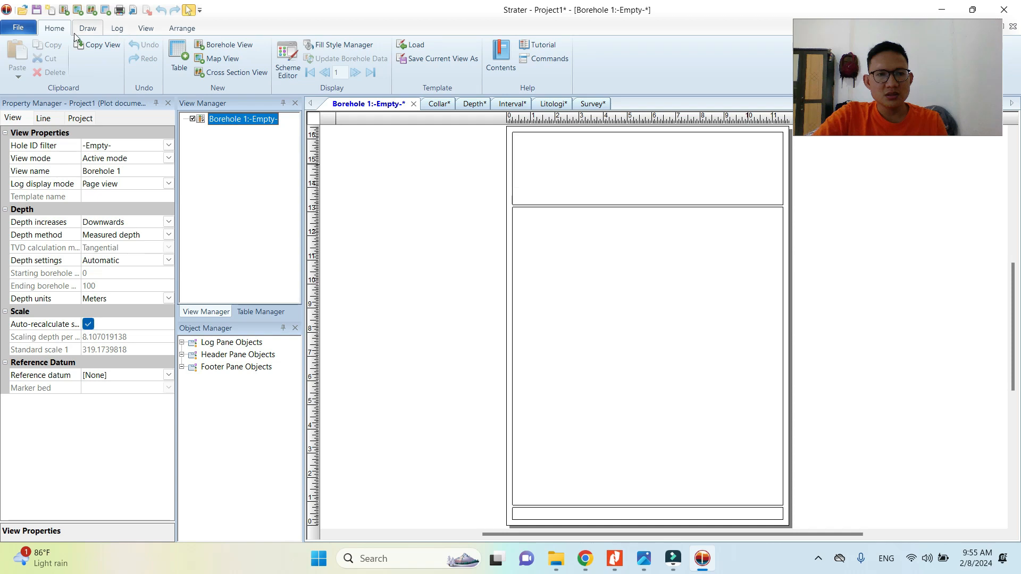
- Place a new Depth log near the upper middle of the log pane in the Borehole 1 view
{"action": "left_click", "coordinate": [118, 29]}
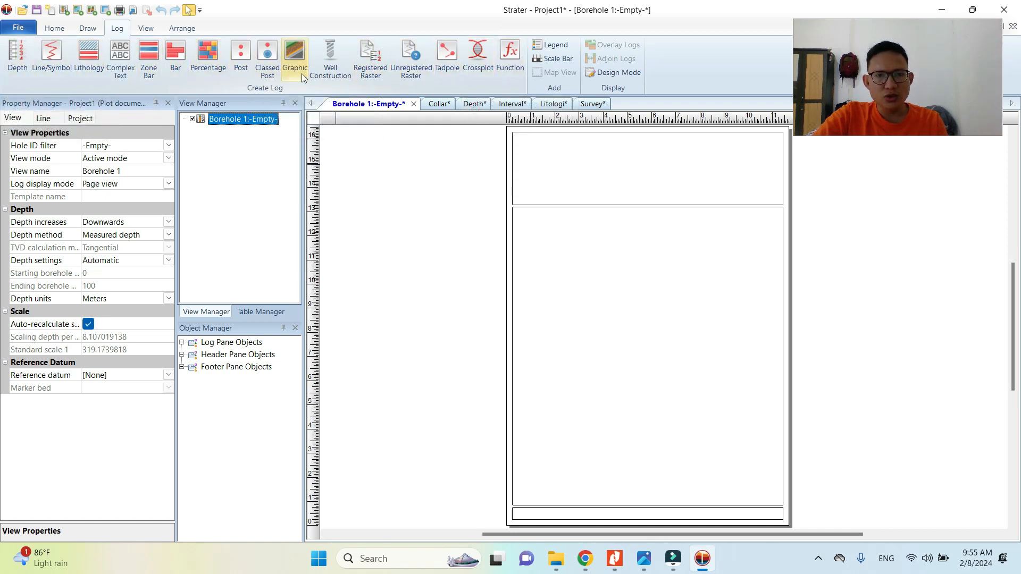
{"action": "left_click", "coordinate": [18, 59]}
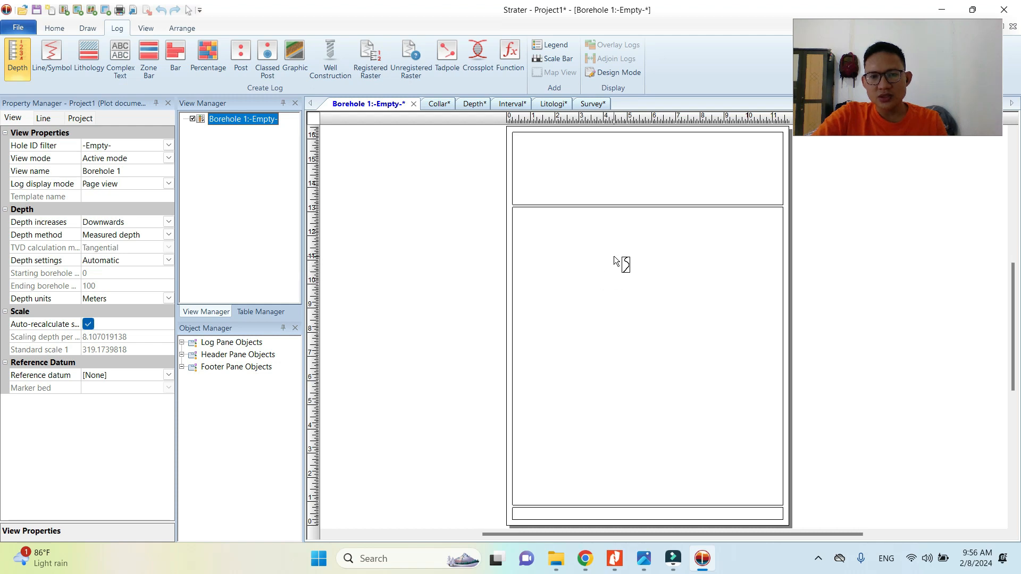
{"action": "left_click", "coordinate": [616, 259]}
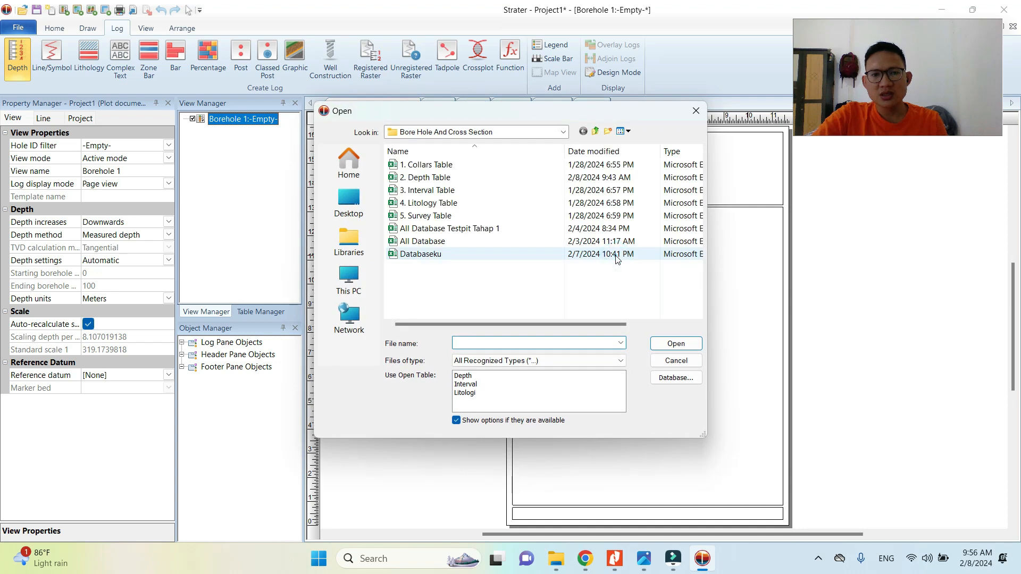
{"action": "left_click_drag", "start_coordinate": [483, 118], "coordinate": [249, 78]}
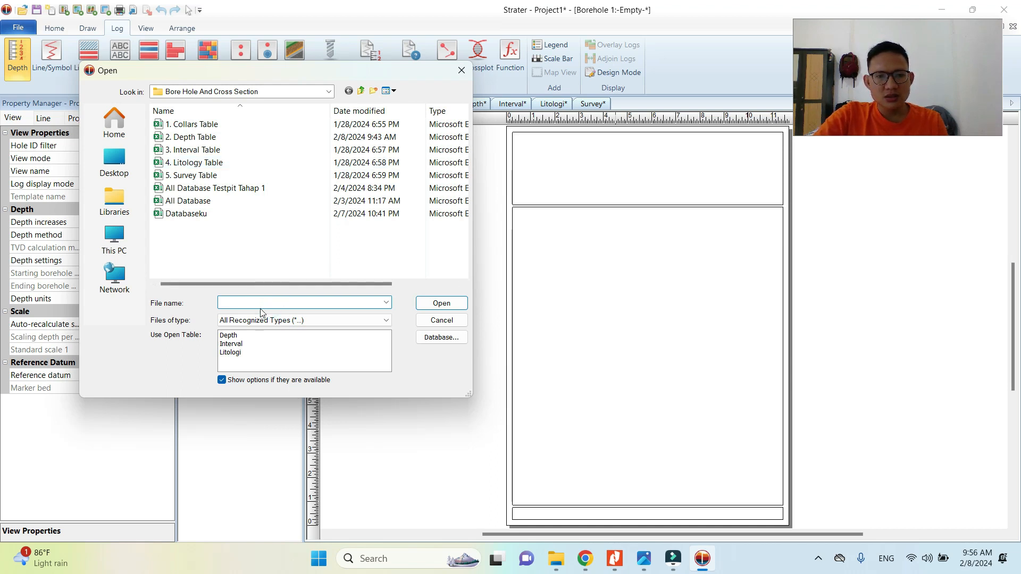
{"action": "left_click_drag", "start_coordinate": [213, 69], "coordinate": [178, 87]}
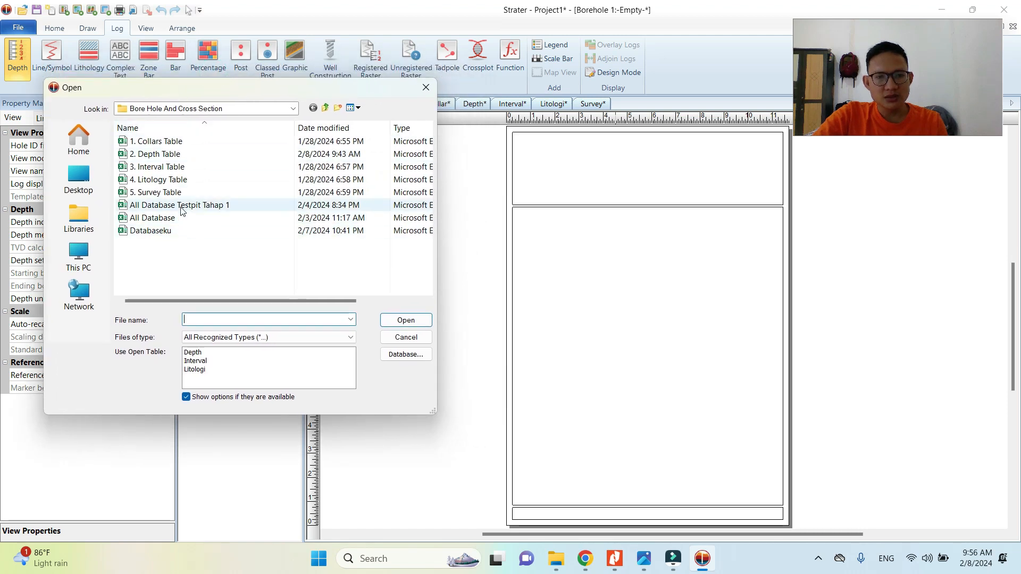
{"action": "left_click_drag", "start_coordinate": [251, 89], "coordinate": [242, 99]}
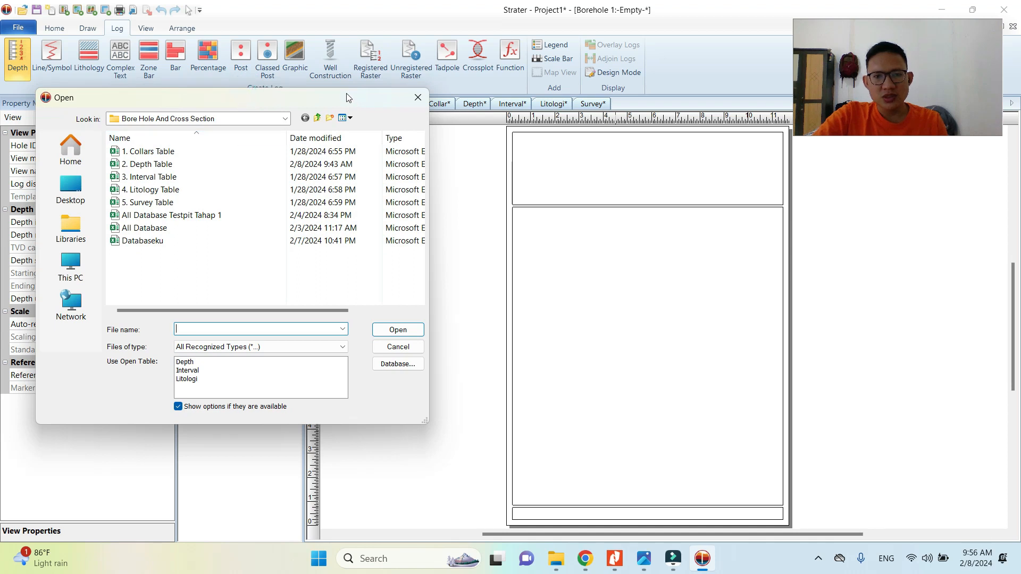
{"action": "left_click_drag", "start_coordinate": [348, 98], "coordinate": [338, 176]}
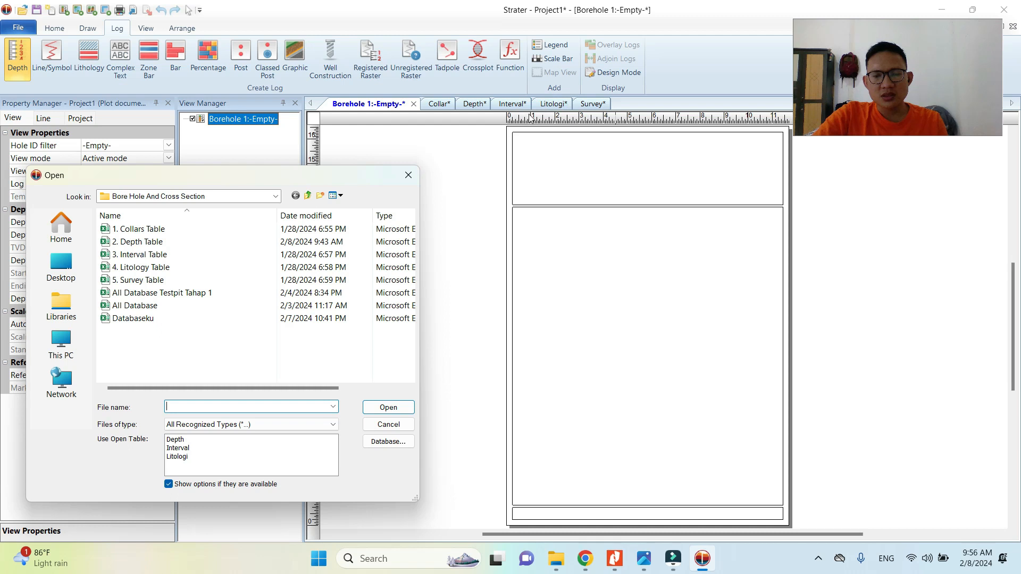
{"action": "left_click_drag", "start_coordinate": [243, 183], "coordinate": [252, 111]}
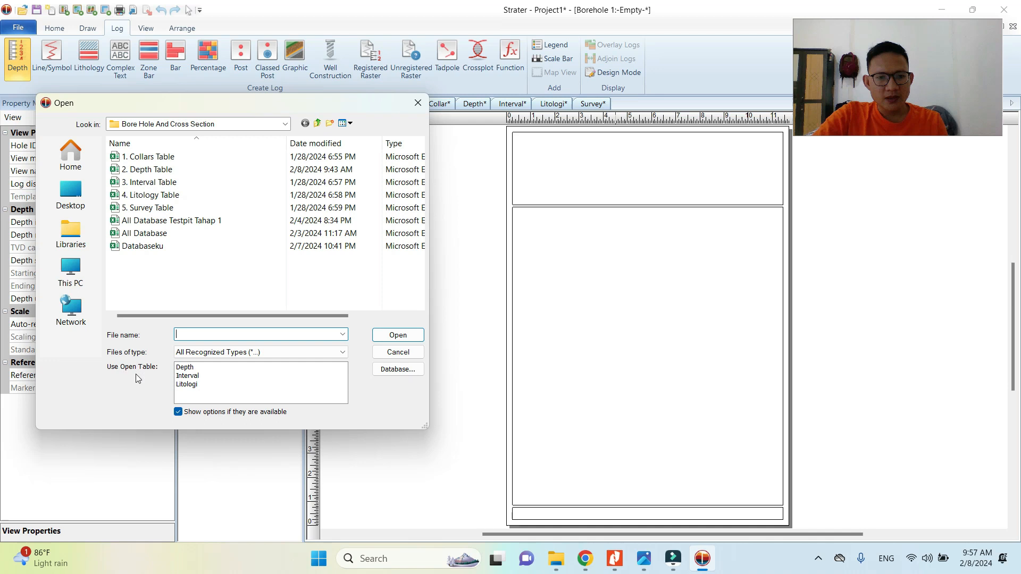
- Use the already open Depth table as the data source of the new depth log
{"action": "left_click", "coordinate": [187, 369]}
{"action": "left_click", "coordinate": [187, 376]}
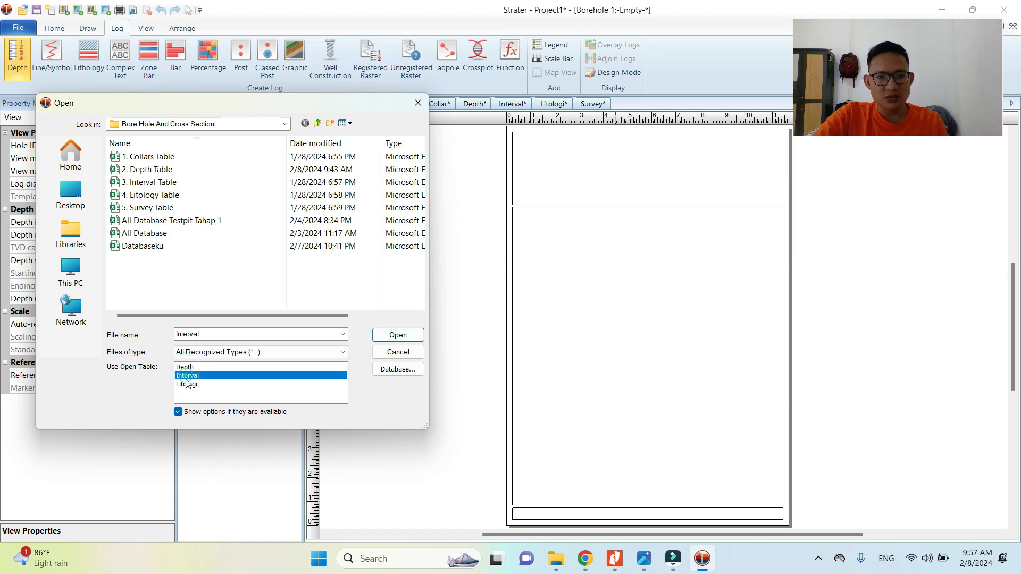
{"action": "left_click", "coordinate": [192, 385]}
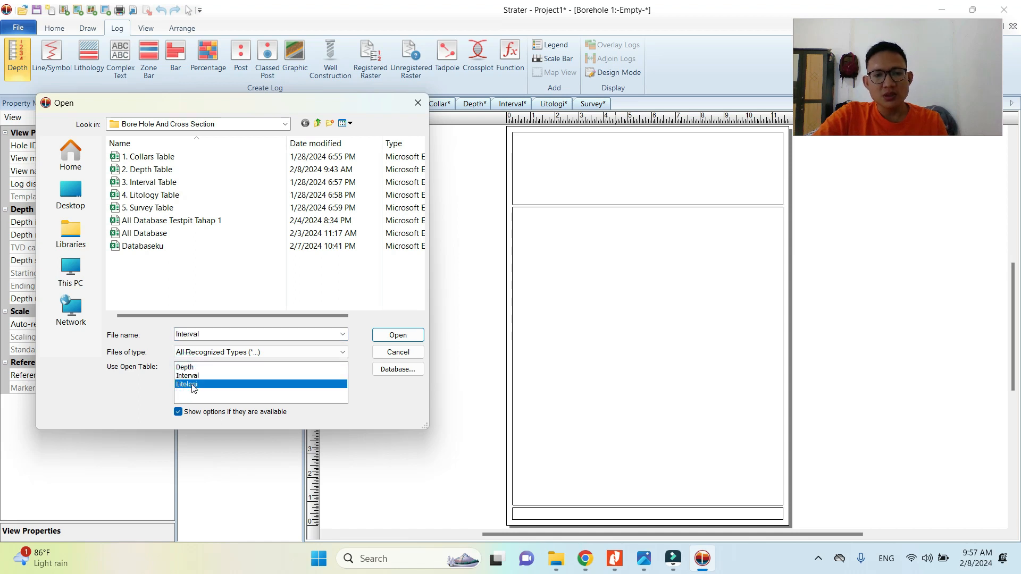
{"action": "left_click", "coordinate": [190, 368]}
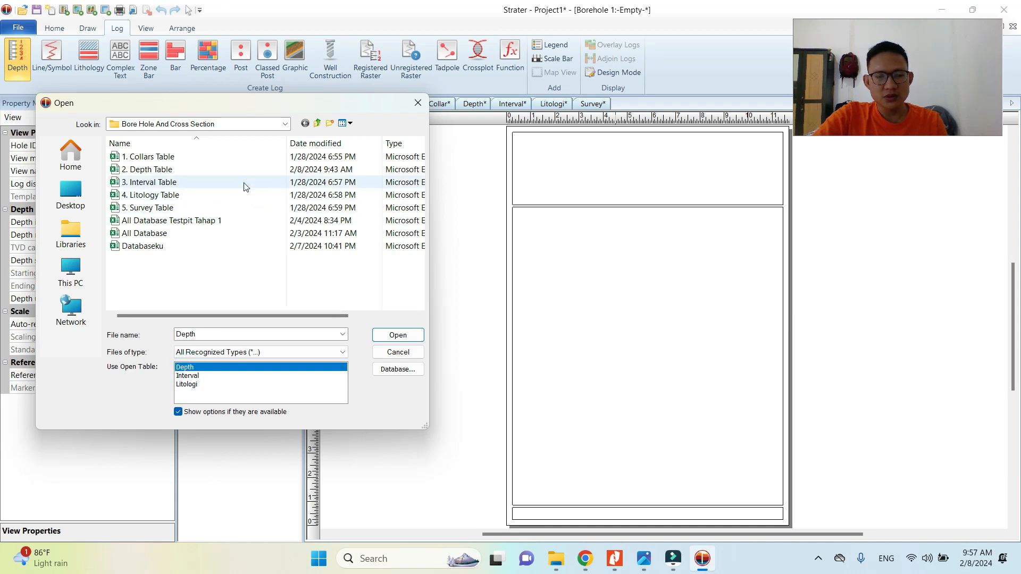
{"action": "left_click_drag", "start_coordinate": [259, 107], "coordinate": [250, 77]}
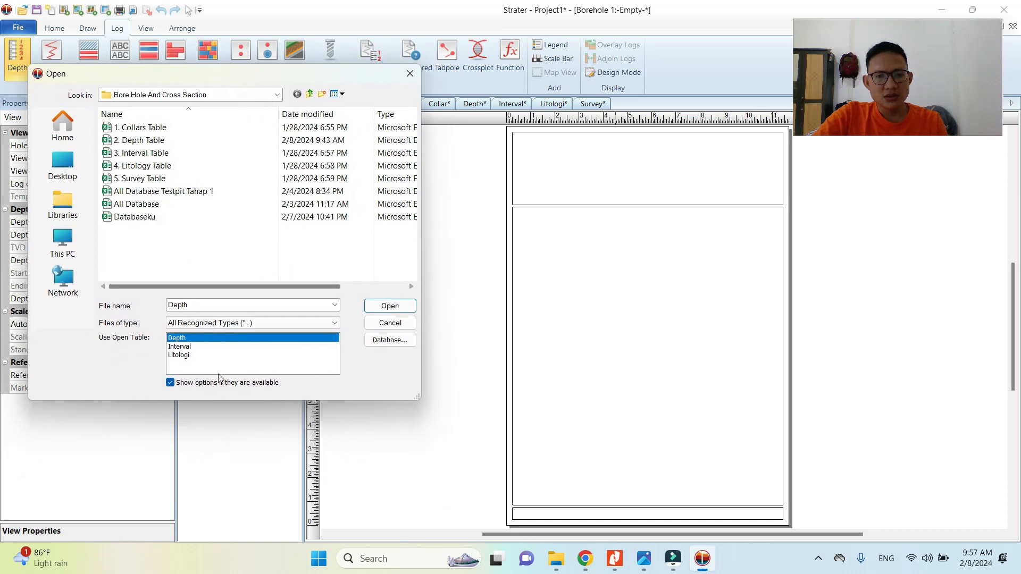
{"action": "left_click", "coordinate": [178, 355]}
{"action": "left_click", "coordinate": [177, 338]}
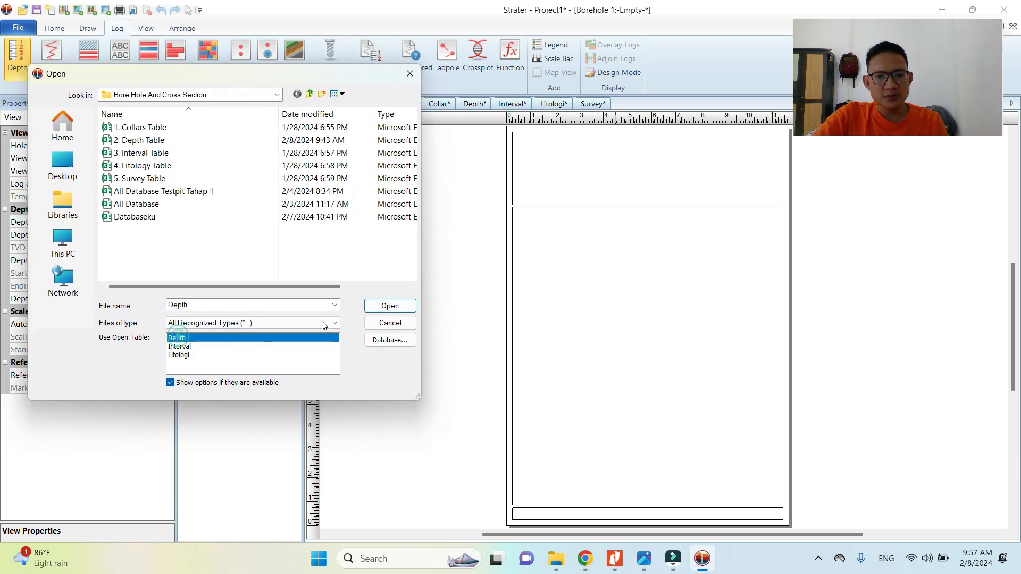
{"action": "left_click", "coordinate": [373, 307]}
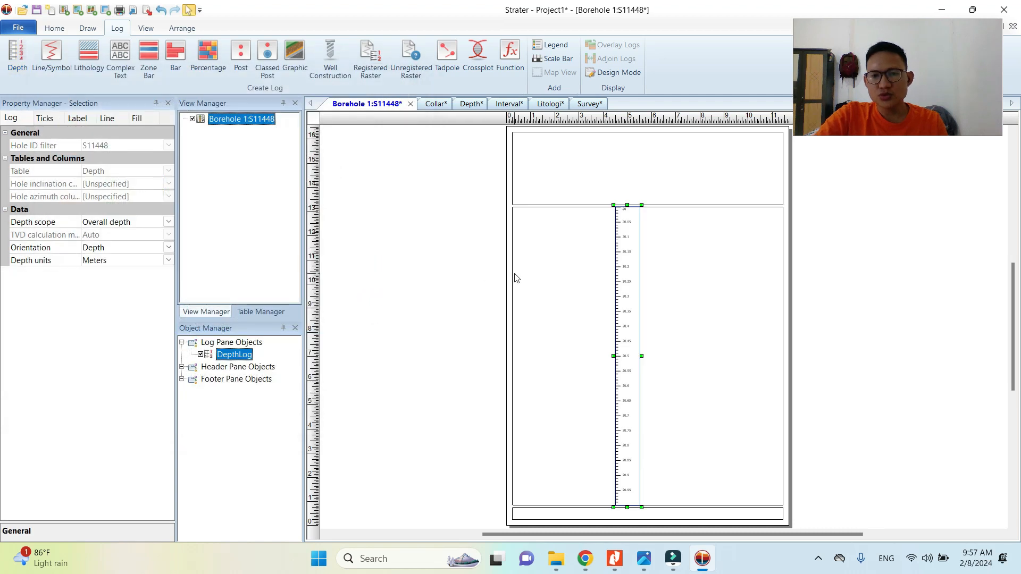
- Examine the tick marks and depth labels along the new depth log in the log pane
{"action": "left_click_drag", "start_coordinate": [559, 270], "coordinate": [408, 232]}
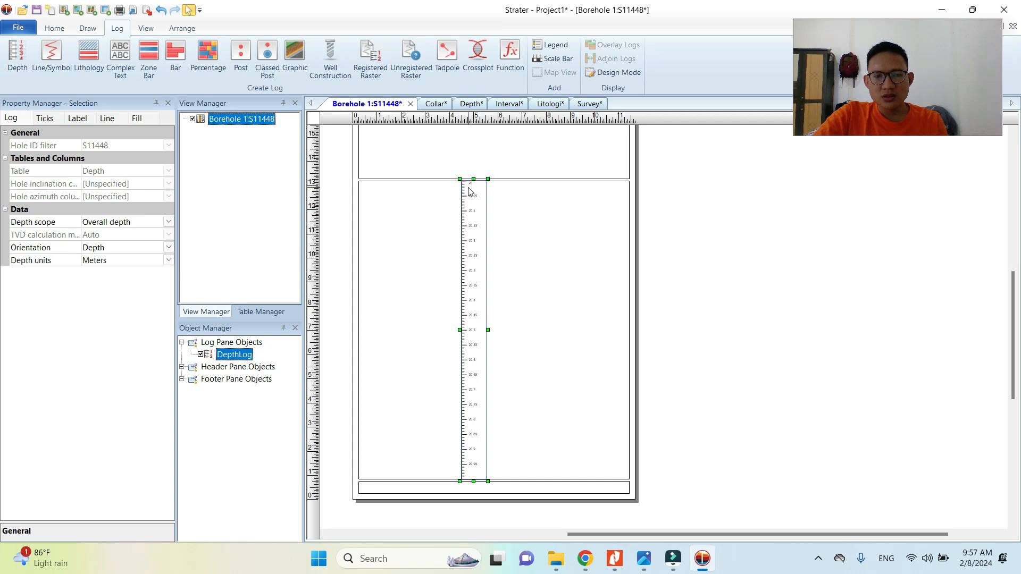
{"action": "scroll", "coordinate": [464, 198], "scroll_direction": "down", "scroll_amount": 3}
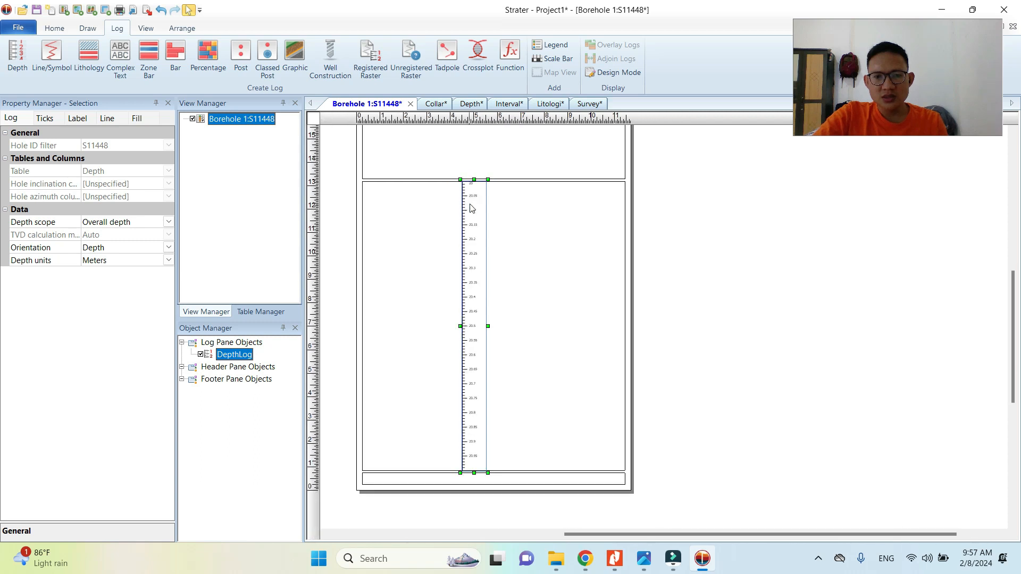
{"action": "scroll", "coordinate": [532, 253], "scroll_direction": "up", "scroll_amount": 3}
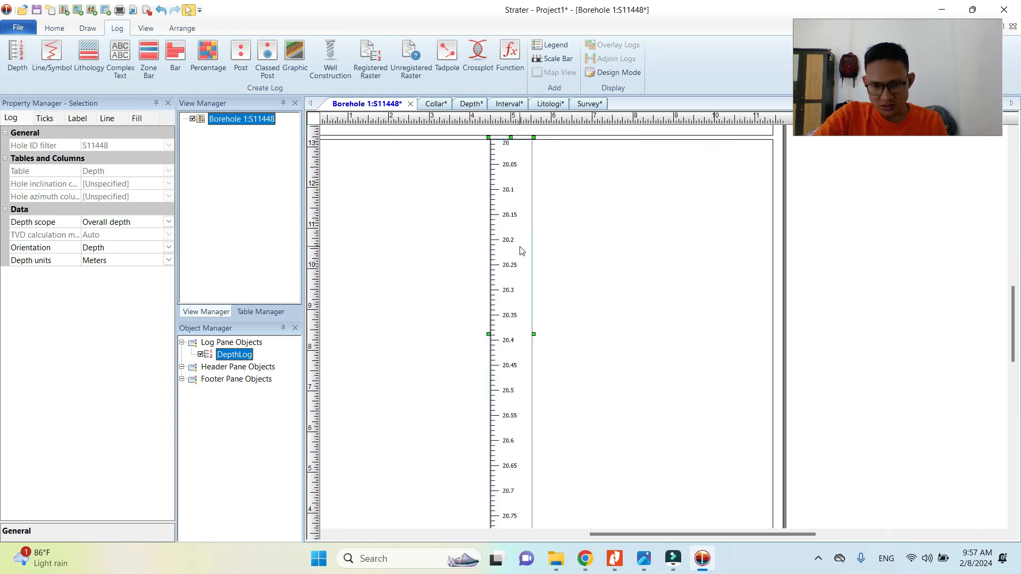
{"action": "scroll", "coordinate": [522, 251], "scroll_direction": "down", "scroll_amount": 3}
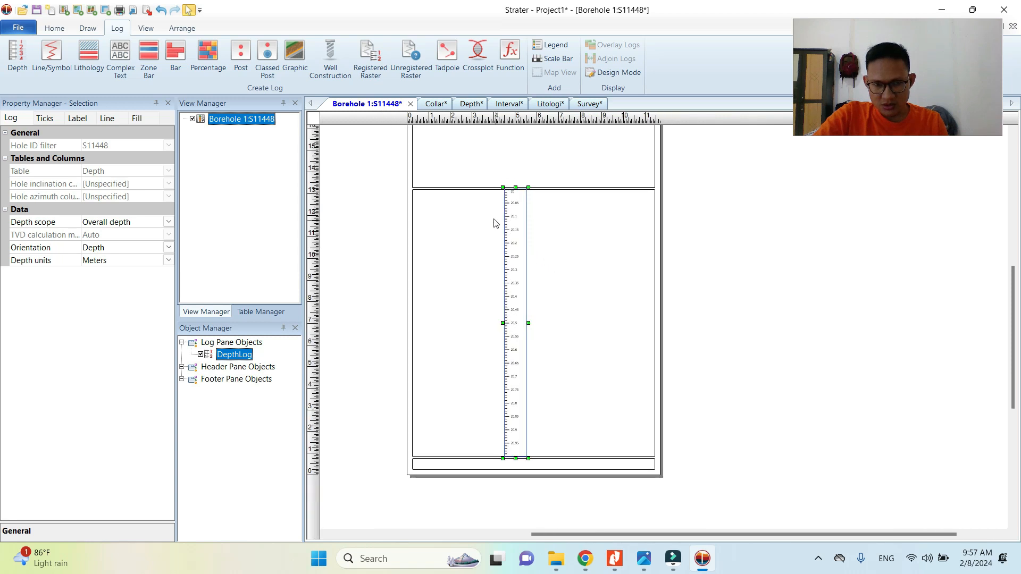
{"action": "scroll", "coordinate": [482, 225], "scroll_direction": "up", "scroll_amount": 1}
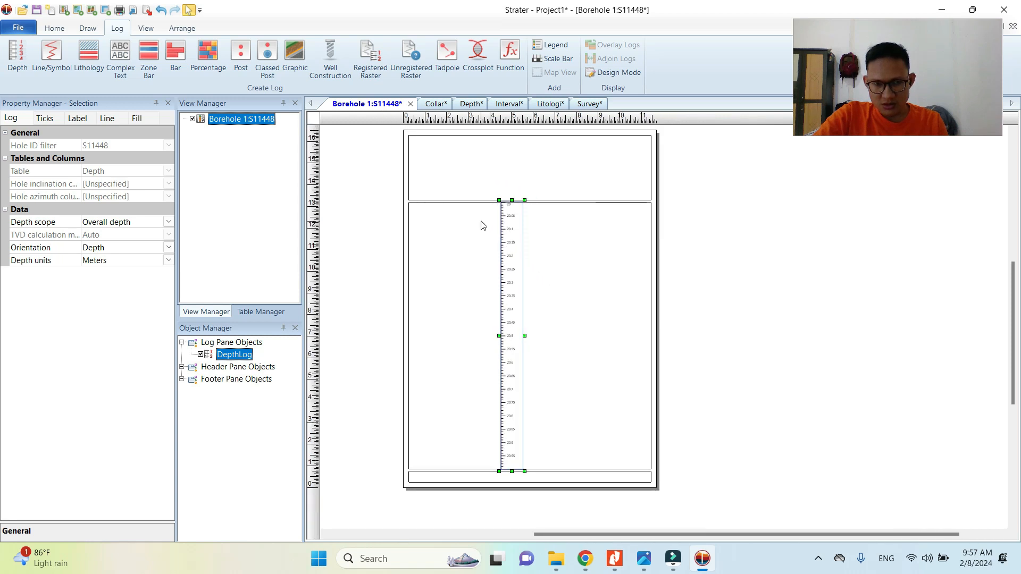
{"action": "left_click", "coordinate": [388, 184]}
{"action": "left_click", "coordinate": [500, 246]}
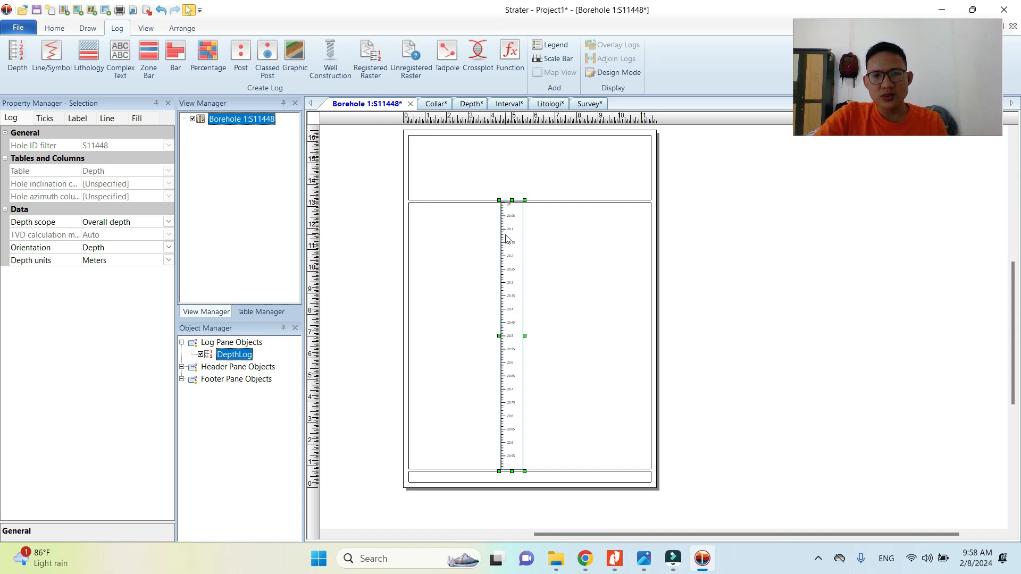
{"action": "scroll", "coordinate": [508, 230], "scroll_direction": "up", "scroll_amount": 2}
{"action": "scroll", "coordinate": [512, 223], "scroll_direction": "down", "scroll_amount": 2}
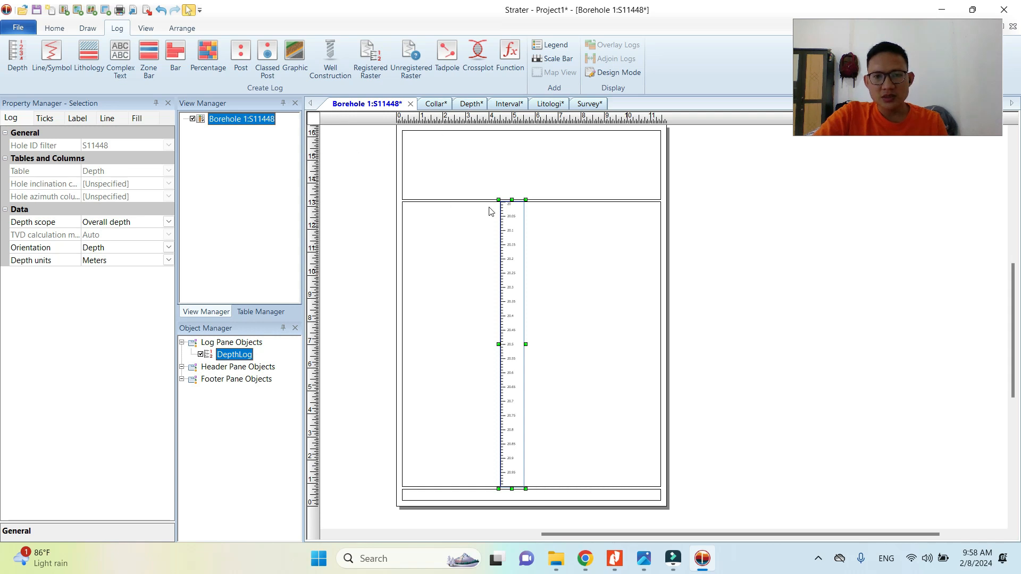
{"action": "scroll", "coordinate": [513, 219], "scroll_direction": "up", "scroll_amount": 4}
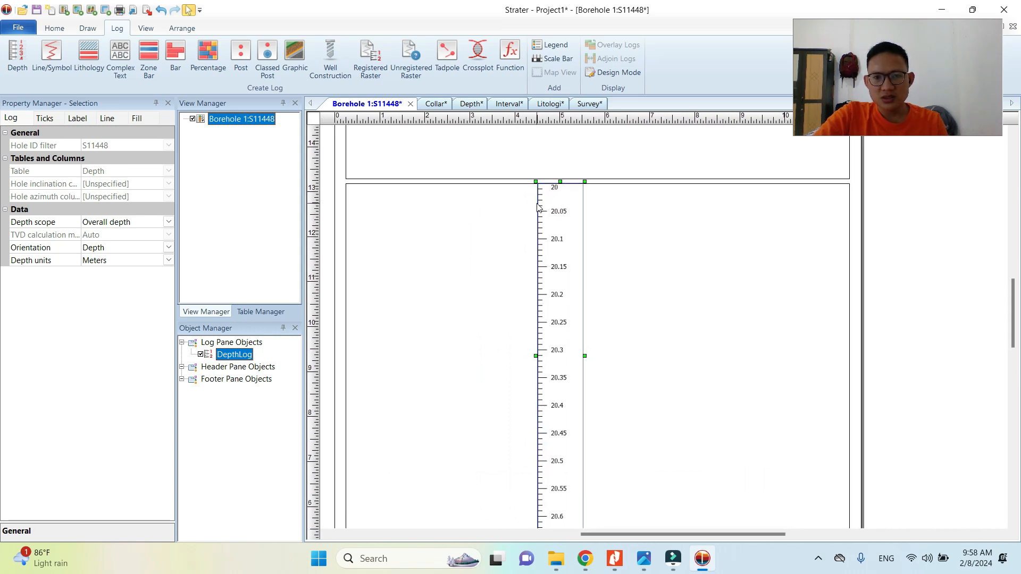
{"action": "scroll", "coordinate": [539, 207], "scroll_direction": "down", "scroll_amount": 1}
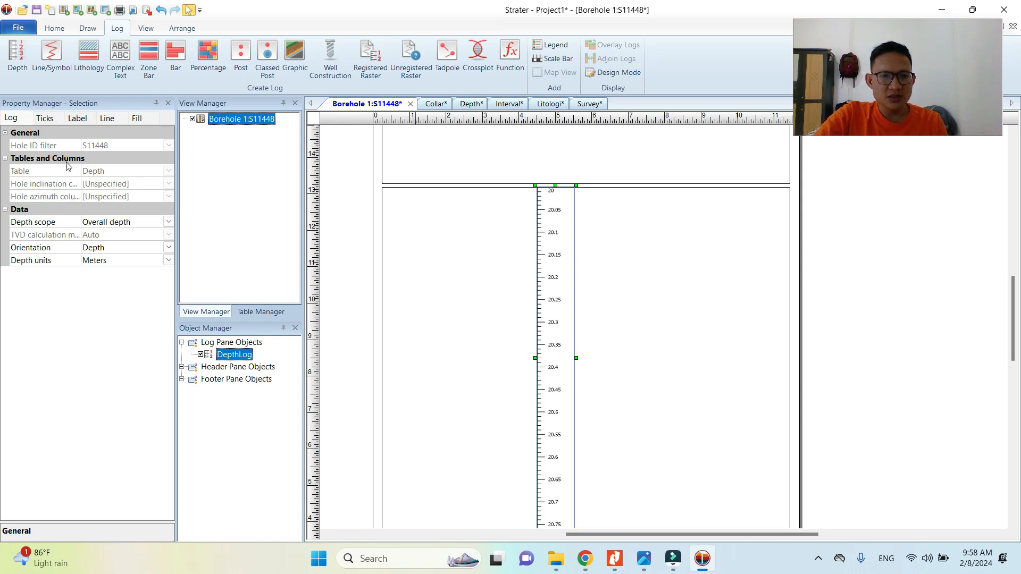
- Examine the list of project tables and the depth log's hole ID filter and source table settings
{"action": "left_click", "coordinate": [237, 149]}
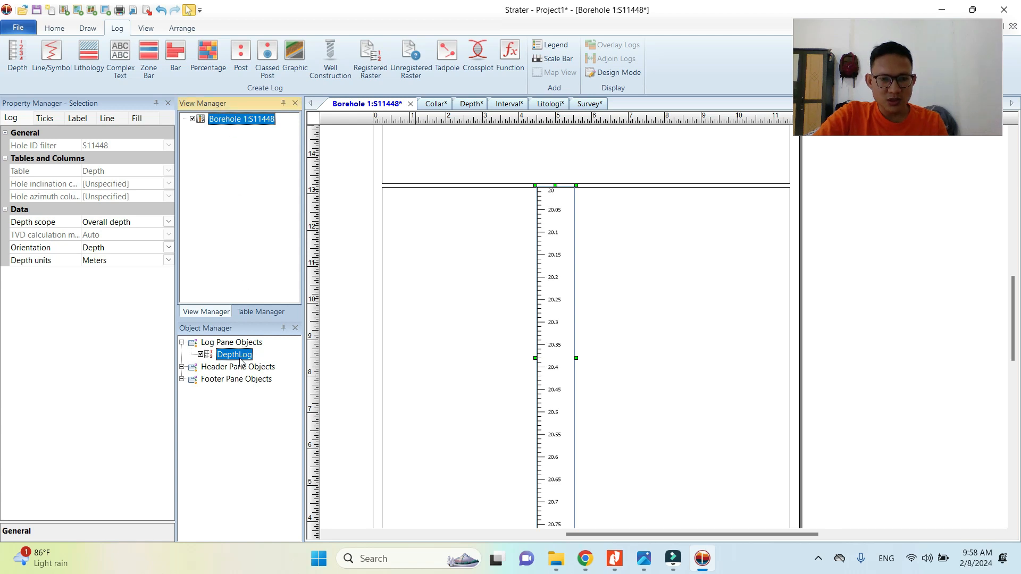
{"action": "left_click", "coordinate": [259, 312]}
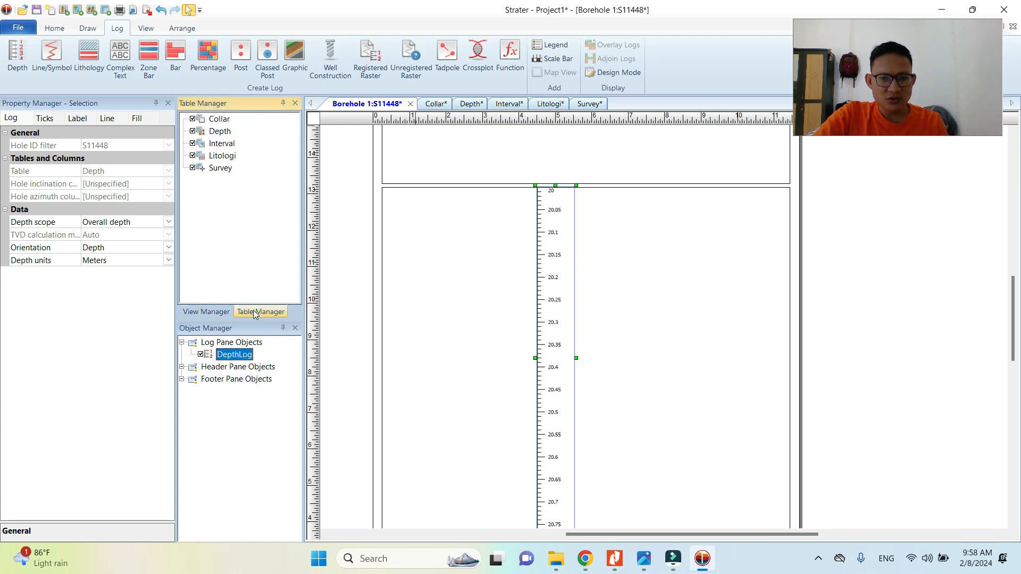
{"action": "left_click", "coordinate": [210, 311]}
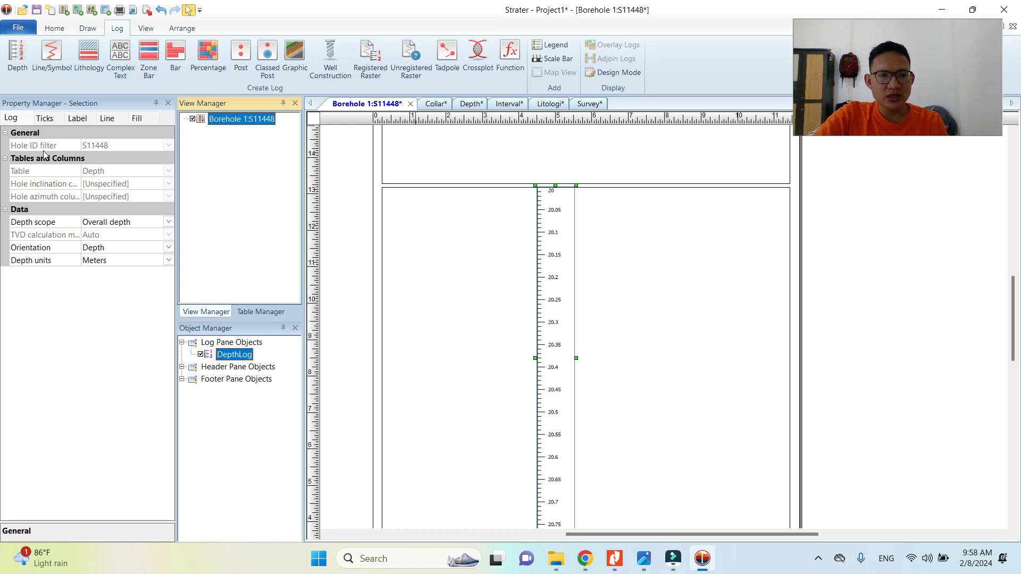
{"action": "left_click", "coordinate": [99, 149]}
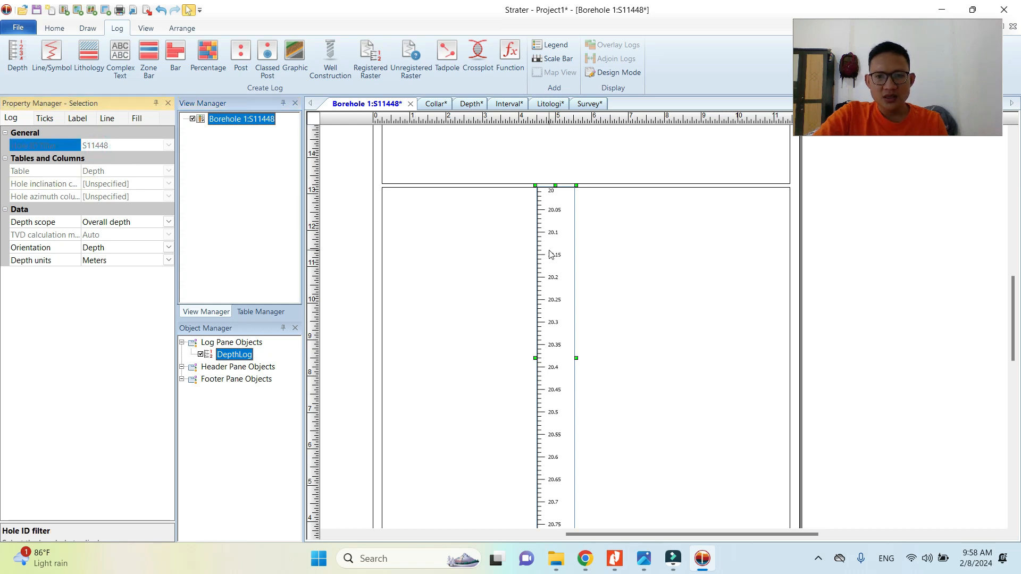
{"action": "left_click", "coordinate": [360, 216]}
{"action": "left_click", "coordinate": [550, 226]}
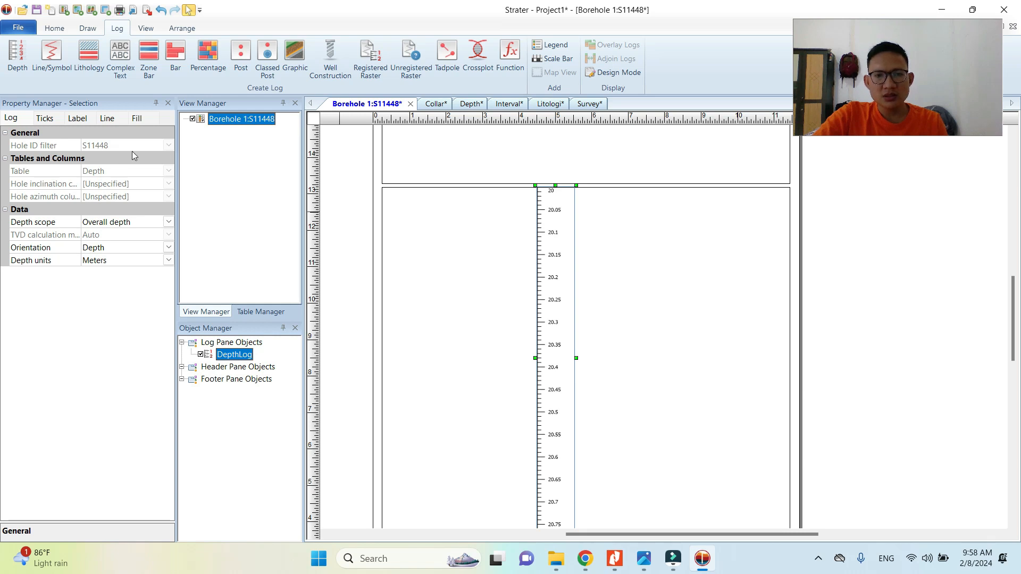
{"action": "scroll", "coordinate": [520, 198], "scroll_direction": "down", "scroll_amount": 3}
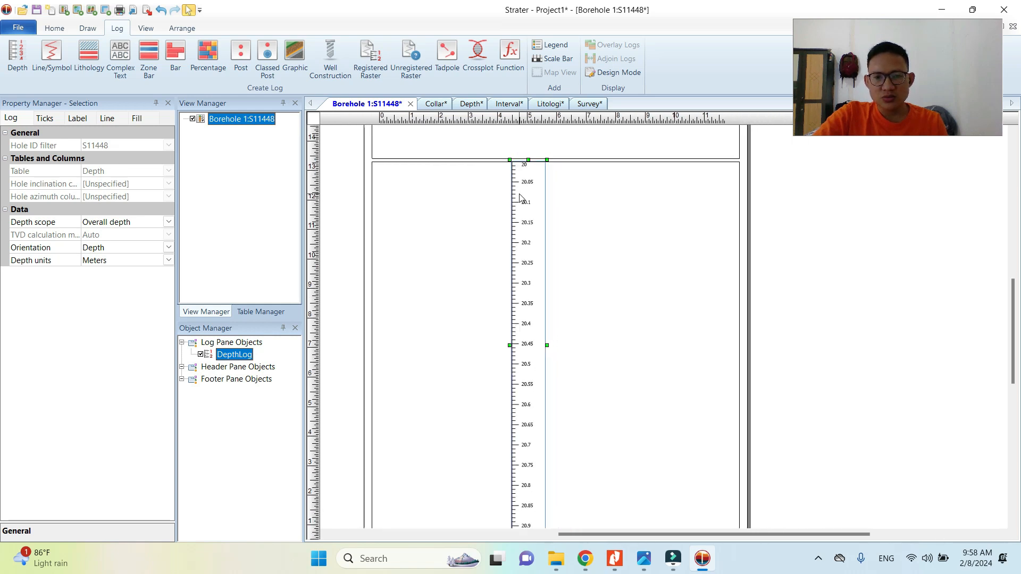
{"action": "scroll", "coordinate": [534, 218], "scroll_direction": "down", "scroll_amount": 1}
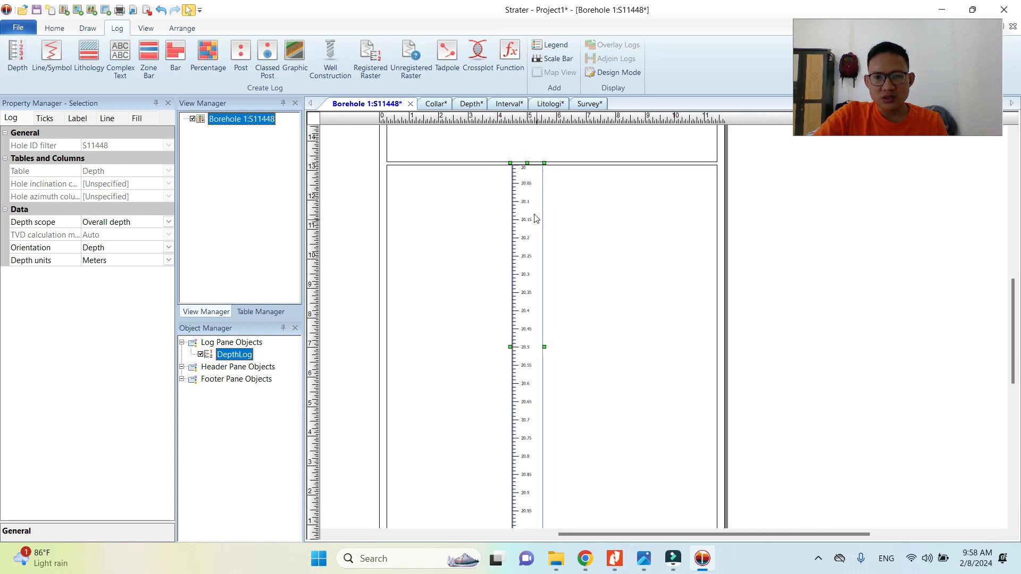
- Open the Depth table behind the depth log and examine the depth entry for hole S11448
{"action": "left_click", "coordinate": [471, 105]}
{"action": "left_click", "coordinate": [357, 105]}
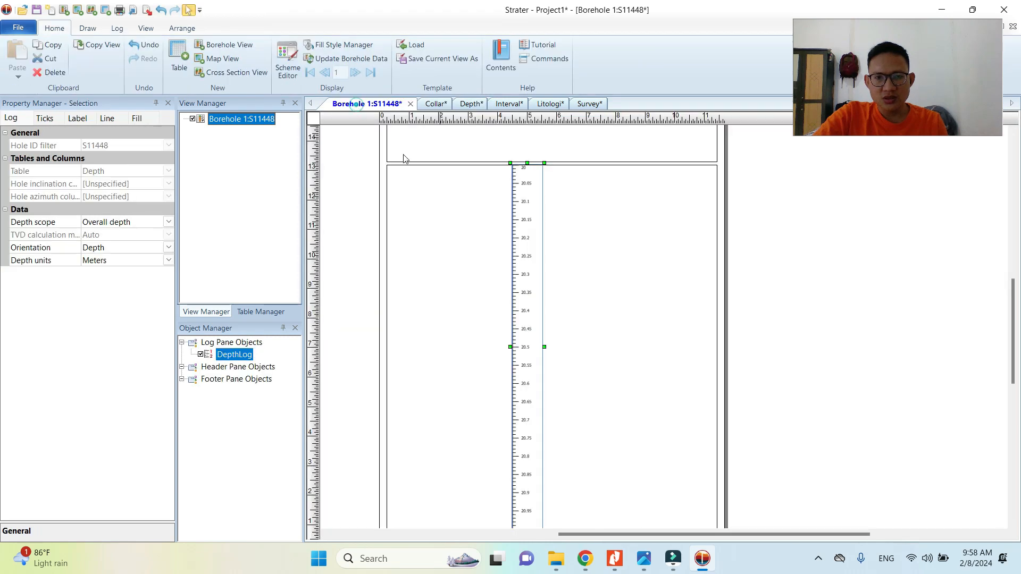
{"action": "right_click", "coordinate": [526, 224]}
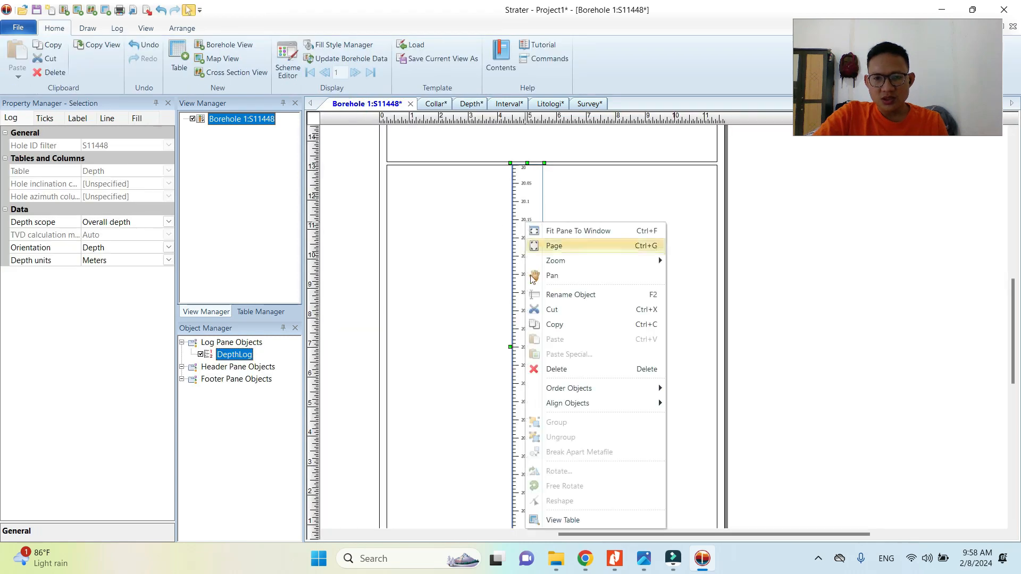
{"action": "left_click", "coordinate": [565, 521]}
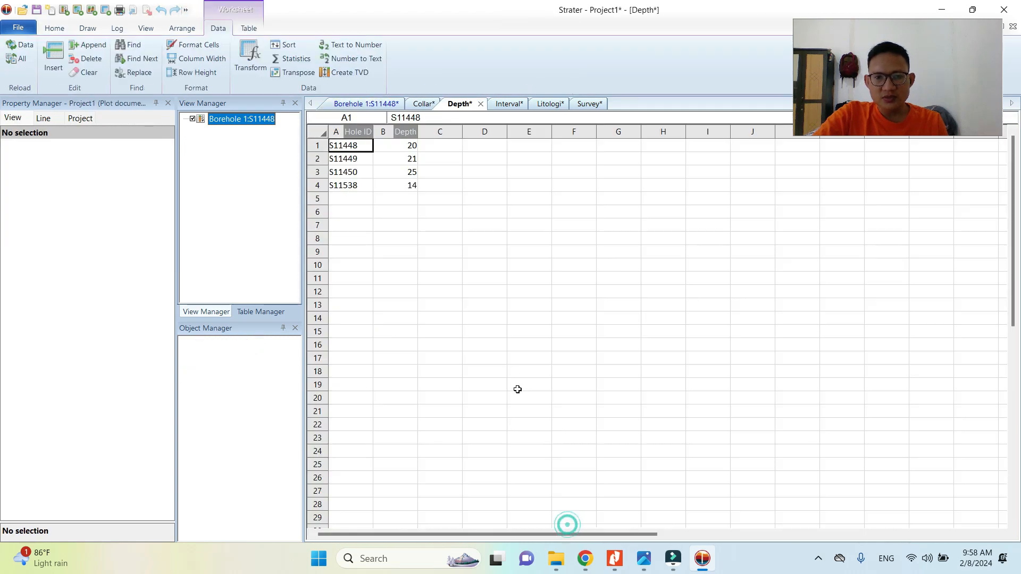
{"action": "left_click", "coordinate": [313, 146]}
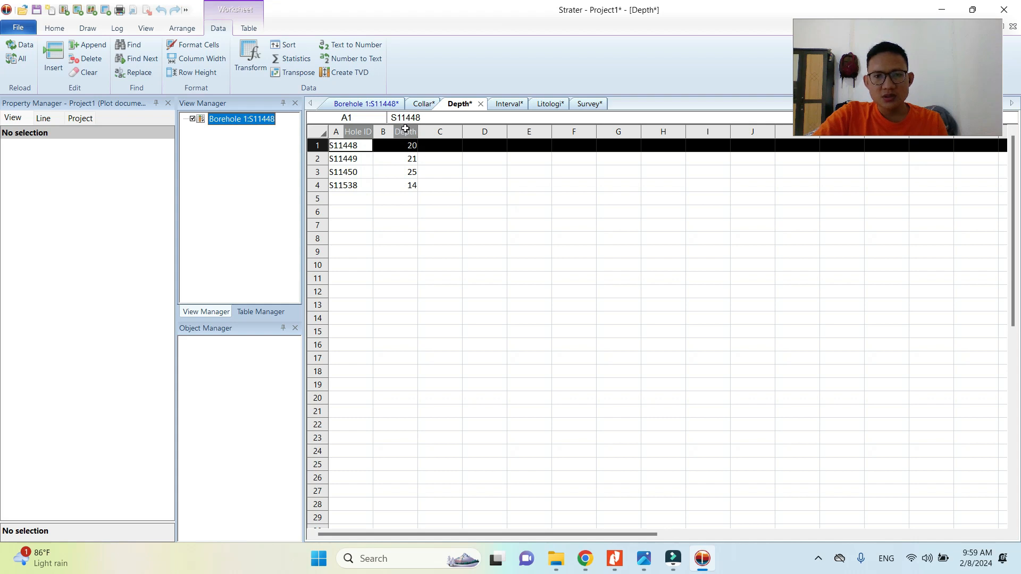
{"action": "left_click", "coordinate": [410, 148]}
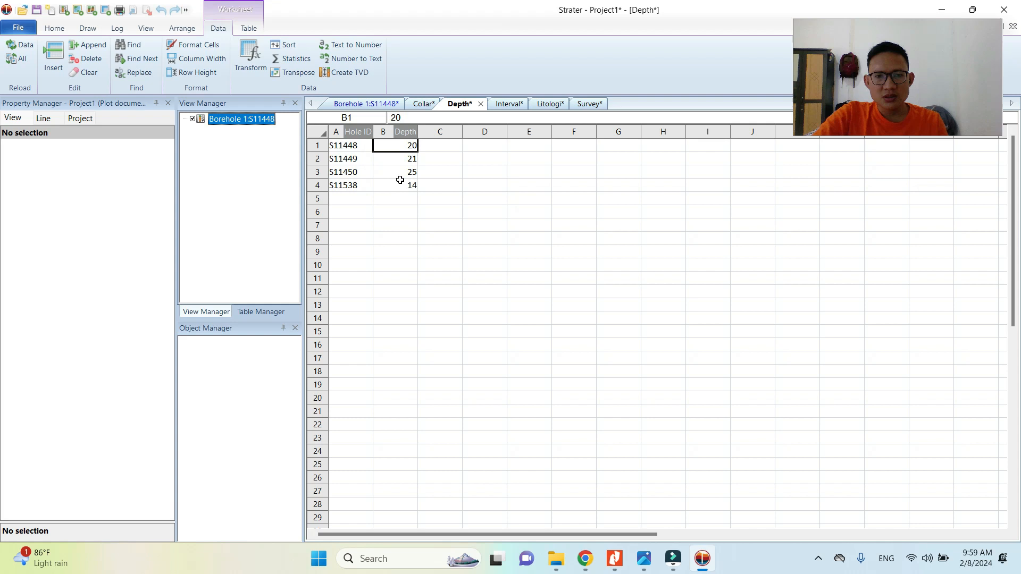
- Return to the Borehole 1 view and examine the depth labels along the whole depth log, from its start to its end
{"action": "left_click", "coordinate": [367, 104]}
{"action": "scroll", "coordinate": [485, 182], "scroll_direction": "up", "scroll_amount": 3}
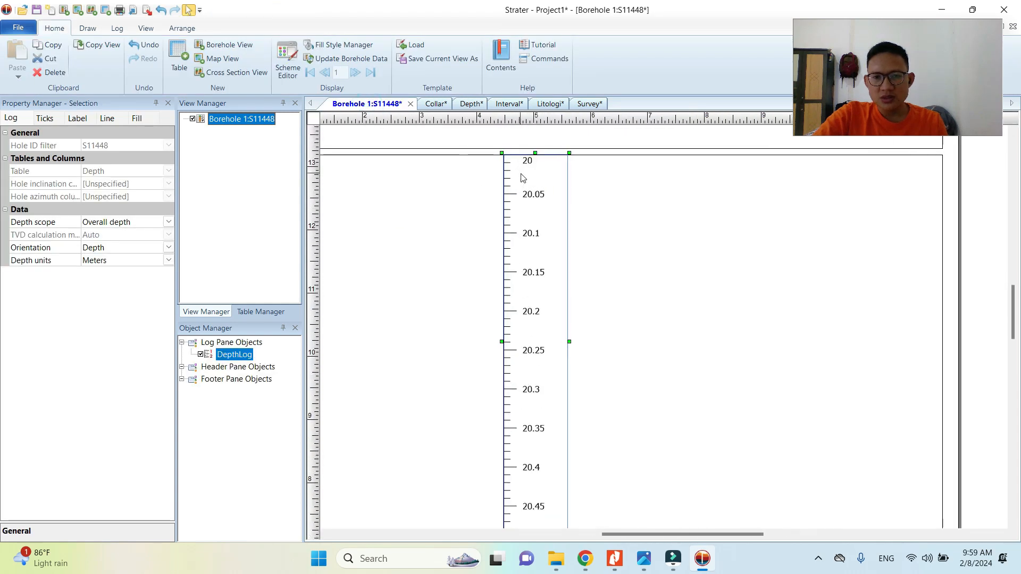
{"action": "scroll", "coordinate": [519, 151], "scroll_direction": "down", "scroll_amount": 1}
{"action": "scroll", "coordinate": [514, 213], "scroll_direction": "down", "scroll_amount": 3}
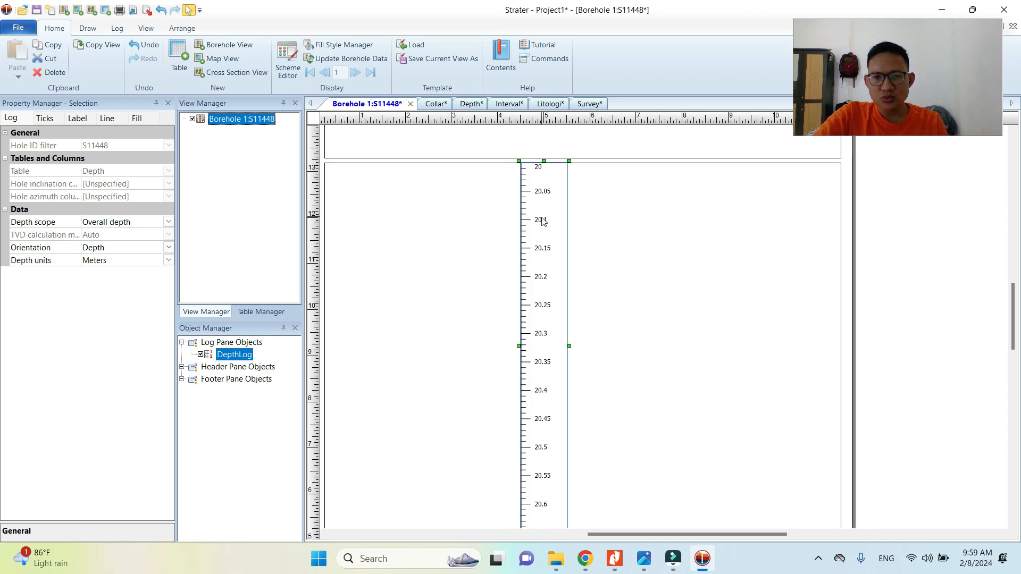
{"action": "scroll", "coordinate": [525, 286], "scroll_direction": "up", "scroll_amount": 4}
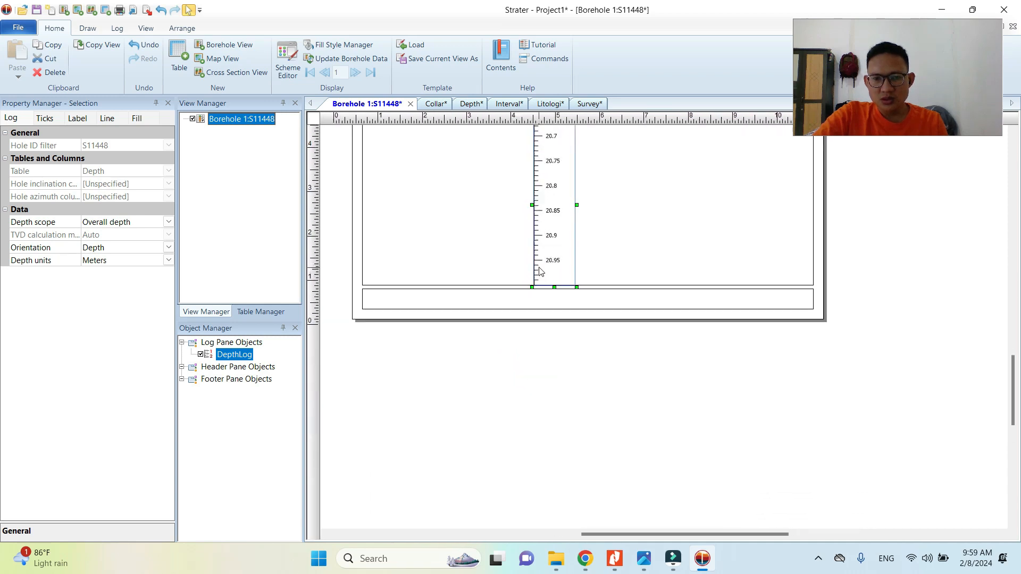
{"action": "scroll", "coordinate": [550, 266], "scroll_direction": "down", "scroll_amount": 2}
{"action": "scroll", "coordinate": [551, 262], "scroll_direction": "down", "scroll_amount": 3}
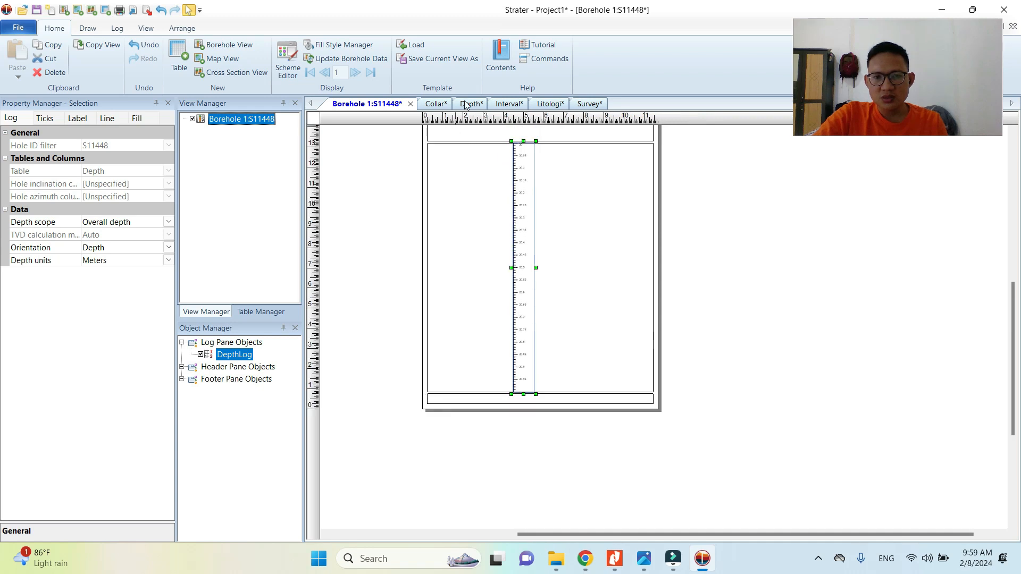
{"action": "scroll", "coordinate": [514, 184], "scroll_direction": "up", "scroll_amount": 4}
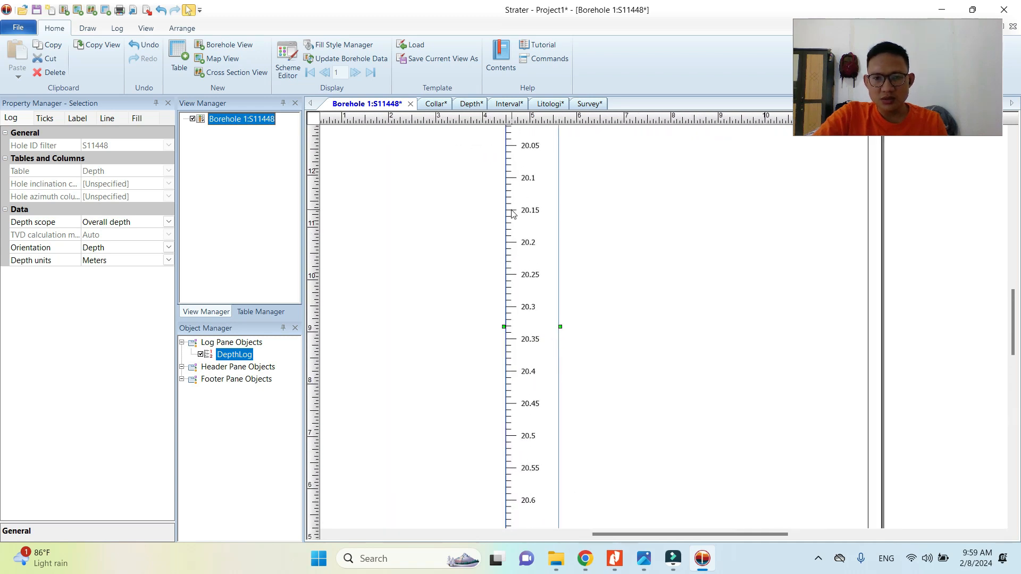
{"action": "scroll", "coordinate": [512, 214], "scroll_direction": "down", "scroll_amount": 2}
{"action": "scroll", "coordinate": [512, 214], "scroll_direction": "down", "scroll_amount": 2}
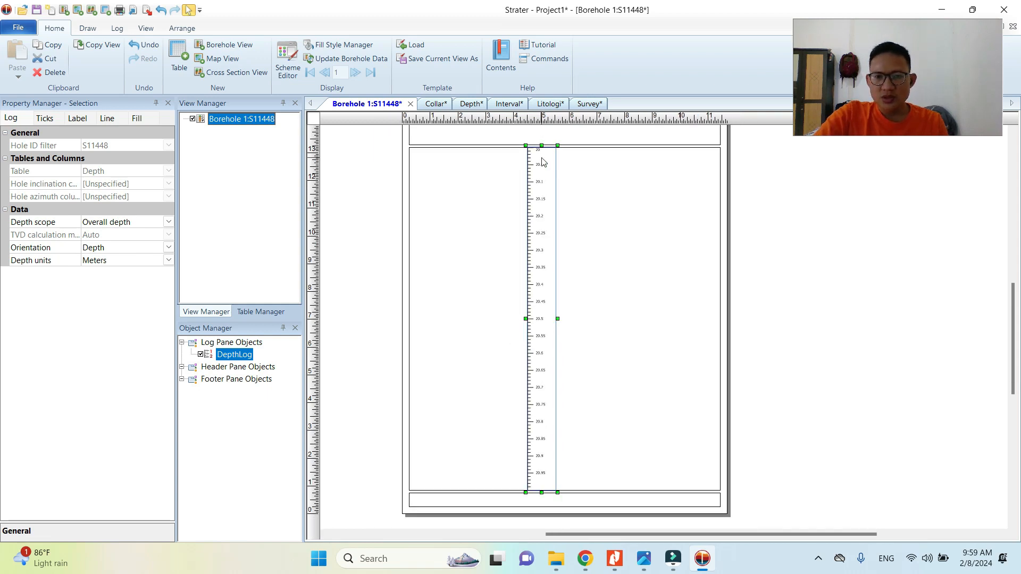
{"action": "scroll", "coordinate": [541, 160], "scroll_direction": "up", "scroll_amount": 2}
{"action": "scroll", "coordinate": [541, 158], "scroll_direction": "down", "scroll_amount": 1}
{"action": "scroll", "coordinate": [452, 187], "scroll_direction": "down", "scroll_amount": 1}
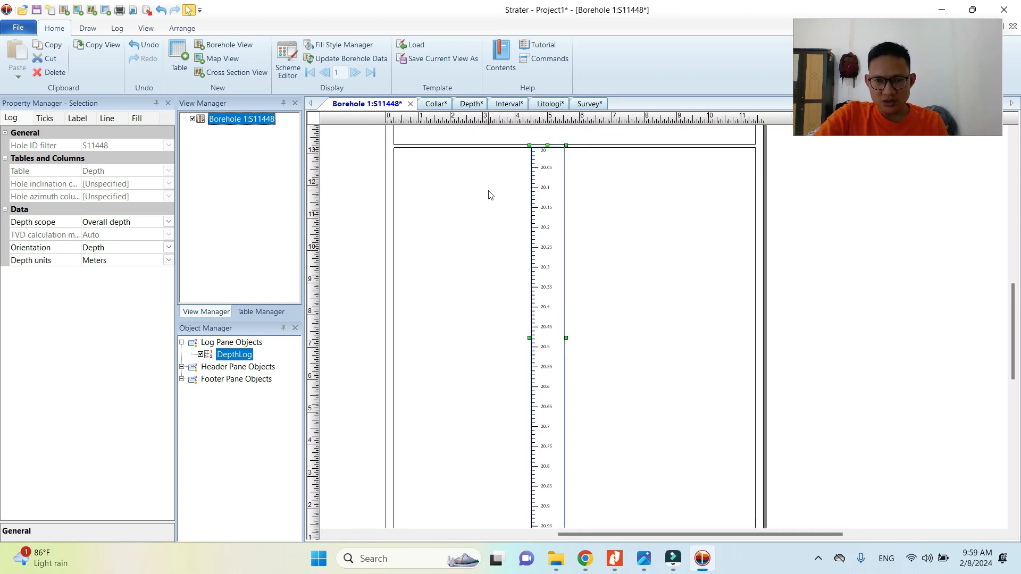
{"action": "left_click", "coordinate": [372, 170]}
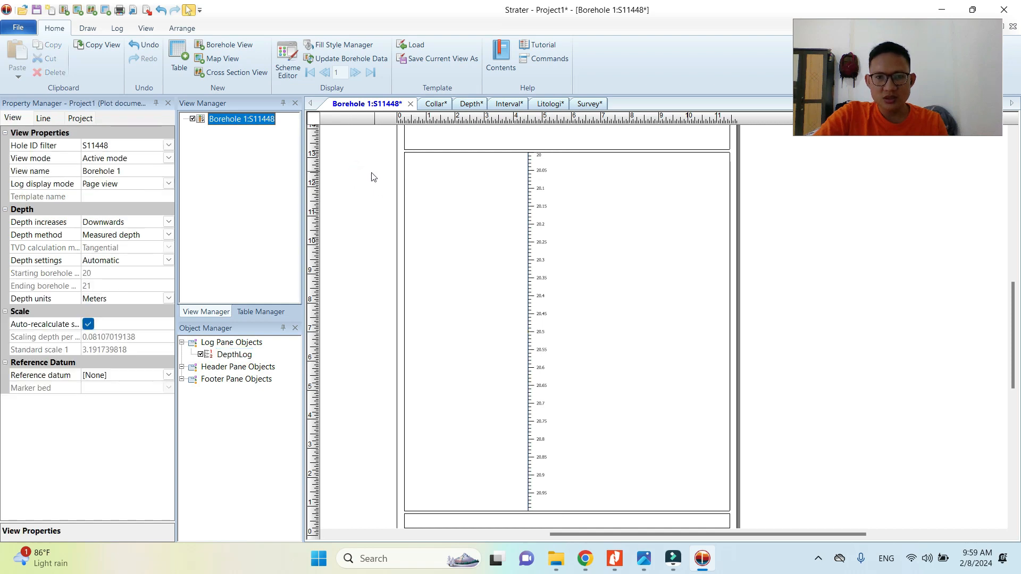
{"action": "left_click", "coordinate": [545, 202]}
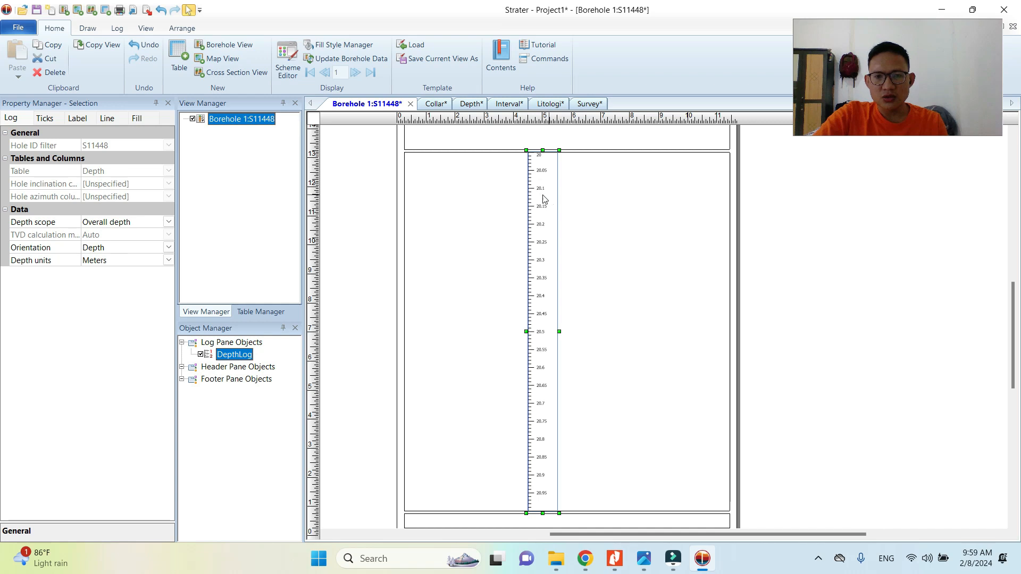
- Try Design mode as the view mode of the Borehole 1 view, and set it back to Active mode
{"action": "left_click", "coordinate": [365, 186]}
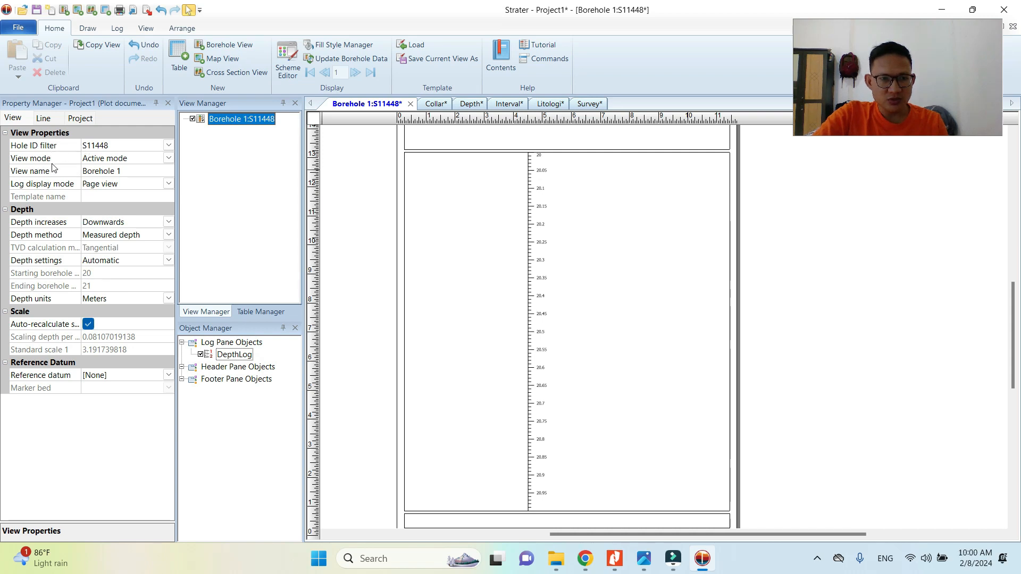
{"action": "left_click", "coordinate": [90, 159]}
{"action": "left_click", "coordinate": [93, 181]}
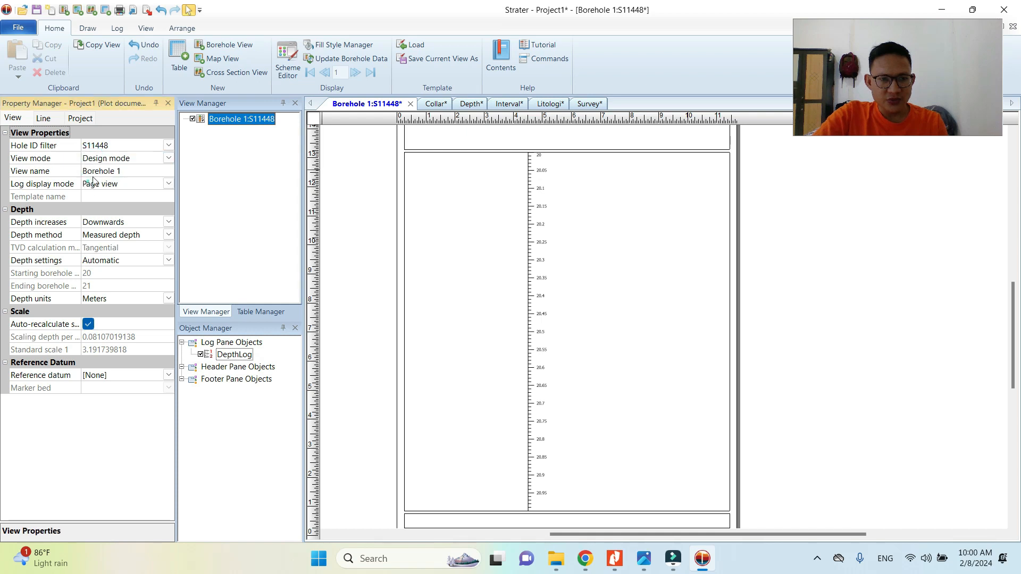
{"action": "left_click", "coordinate": [99, 158]}
{"action": "left_click", "coordinate": [96, 169]}
{"action": "left_click", "coordinate": [114, 171]}
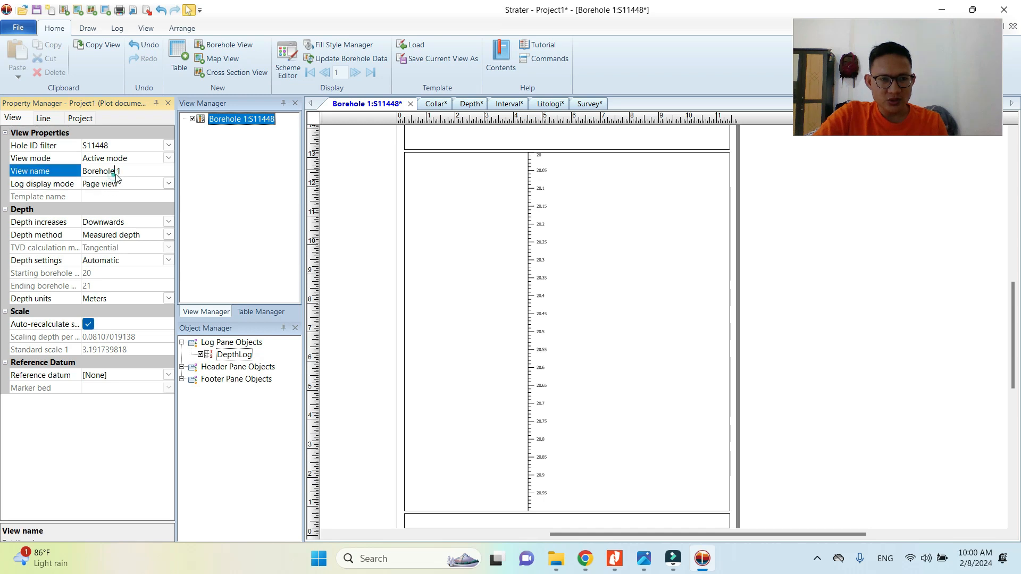
- Try Full view as the log display mode of the Borehole 1 view, and set it back to Page view
{"action": "left_click", "coordinate": [55, 186]}
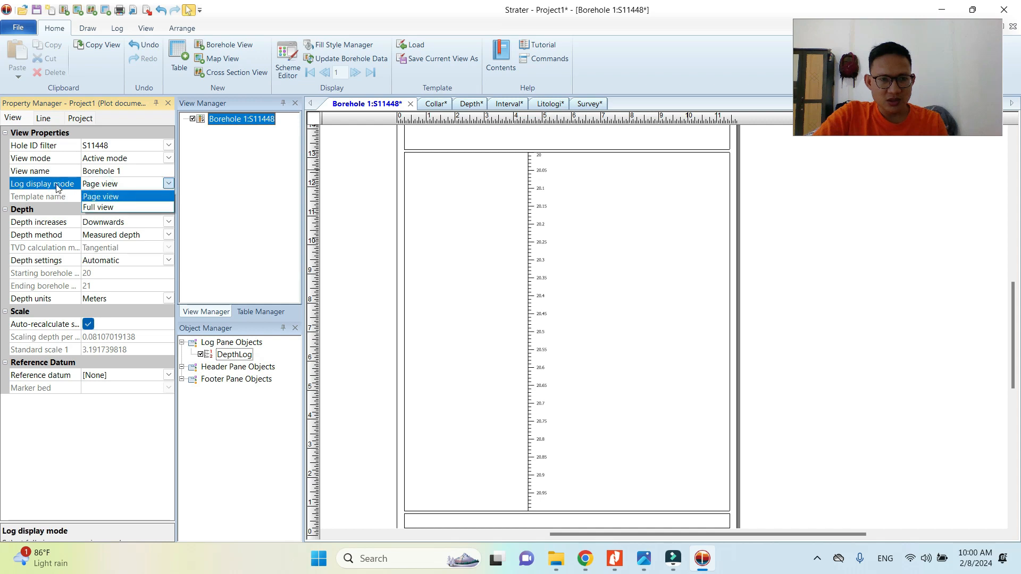
{"action": "left_click", "coordinate": [92, 209]}
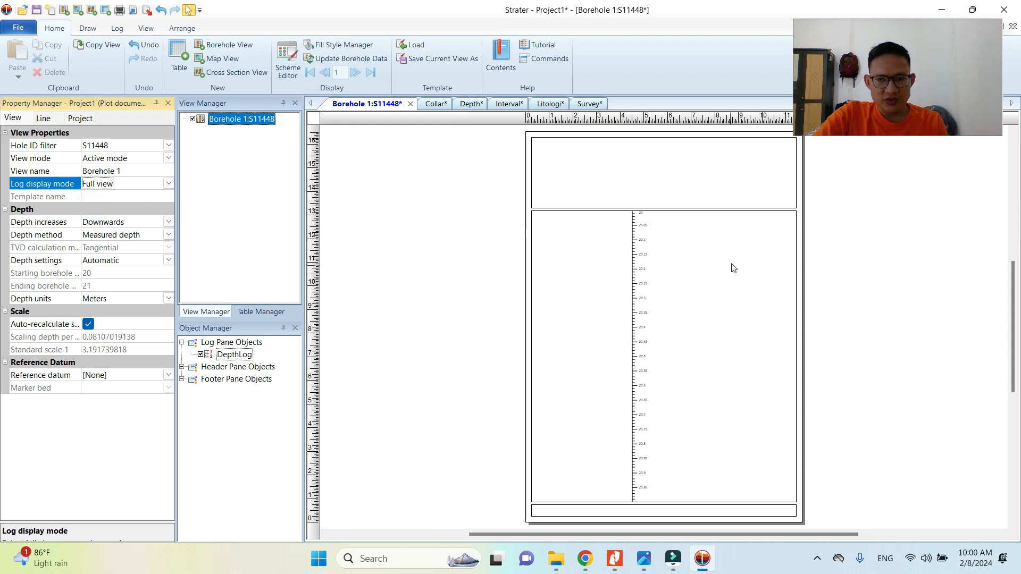
{"action": "left_click", "coordinate": [117, 184]}
{"action": "left_click", "coordinate": [111, 196]}
{"action": "scroll", "coordinate": [673, 289], "scroll_direction": "up", "scroll_amount": 4}
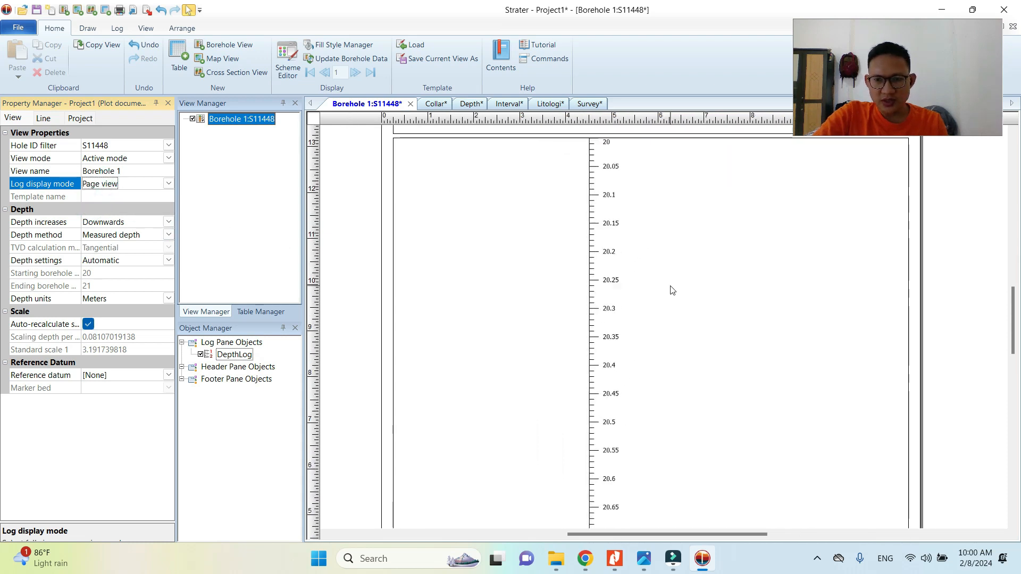
{"action": "scroll", "coordinate": [617, 308], "scroll_direction": "down", "scroll_amount": 4}
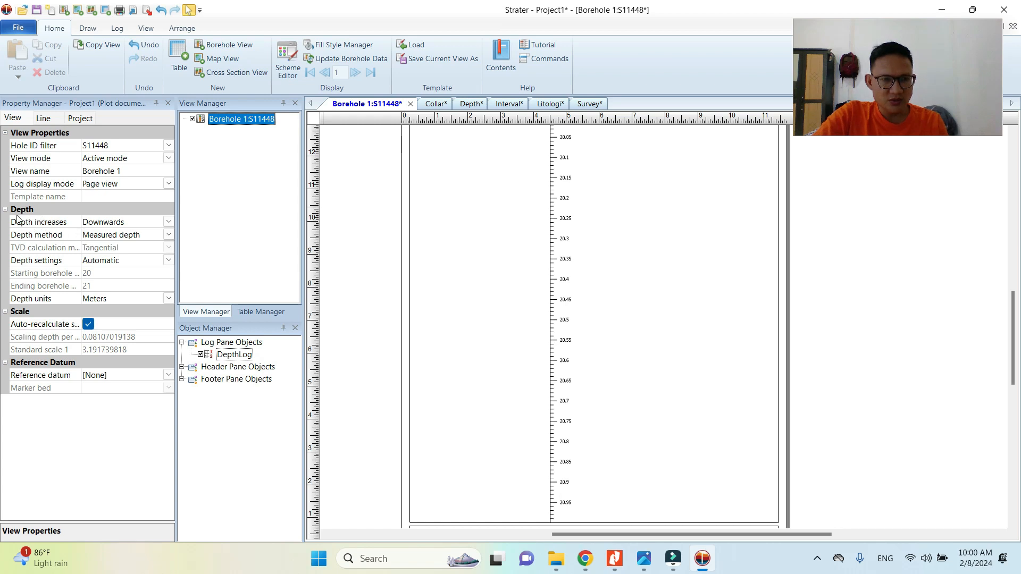
- Review the view's options for the depth direction and depth method, keeping Downwards and Measured depth
{"action": "left_click", "coordinate": [92, 226]}
{"action": "left_click", "coordinate": [92, 231]}
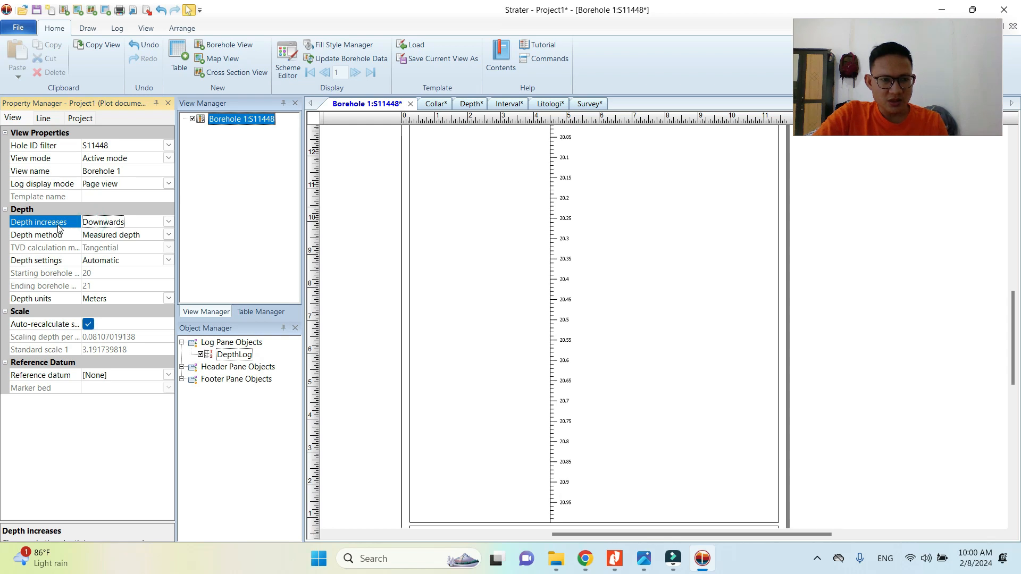
{"action": "left_click", "coordinate": [100, 226]}
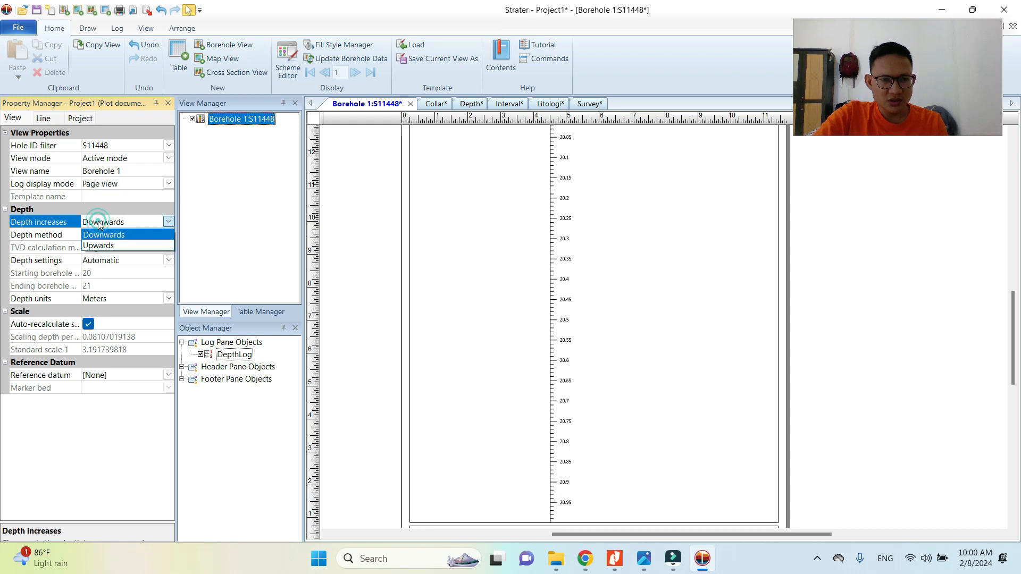
{"action": "left_click", "coordinate": [105, 235]}
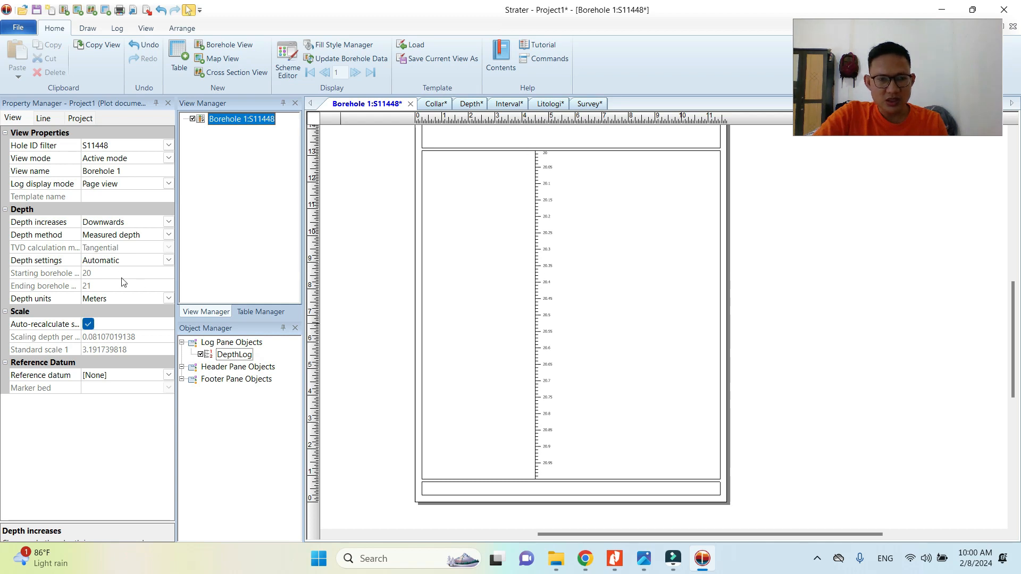
{"action": "left_click", "coordinate": [117, 237]}
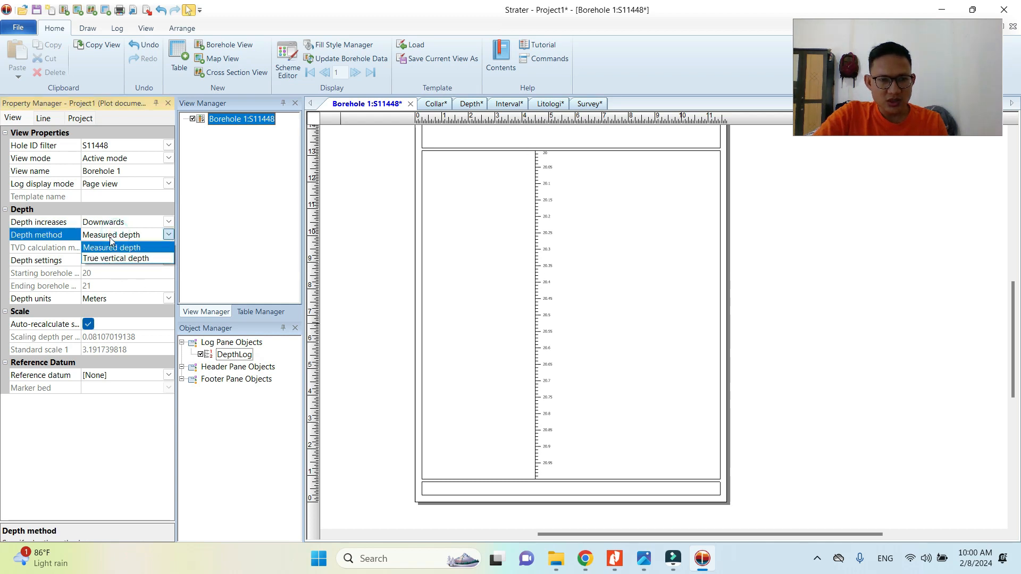
{"action": "left_click", "coordinate": [114, 237]}
- Set the depth of the Borehole 1 view to increase upwards, and check the depth log's labels
{"action": "left_click", "coordinate": [107, 224]}
{"action": "left_click", "coordinate": [101, 244]}
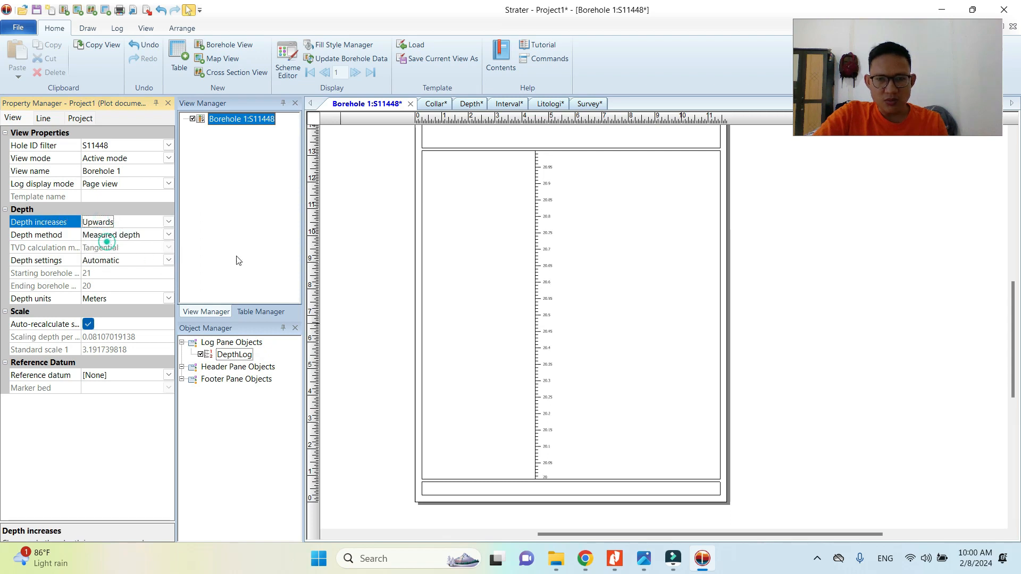
{"action": "scroll", "coordinate": [548, 159], "scroll_direction": "up", "scroll_amount": 1}
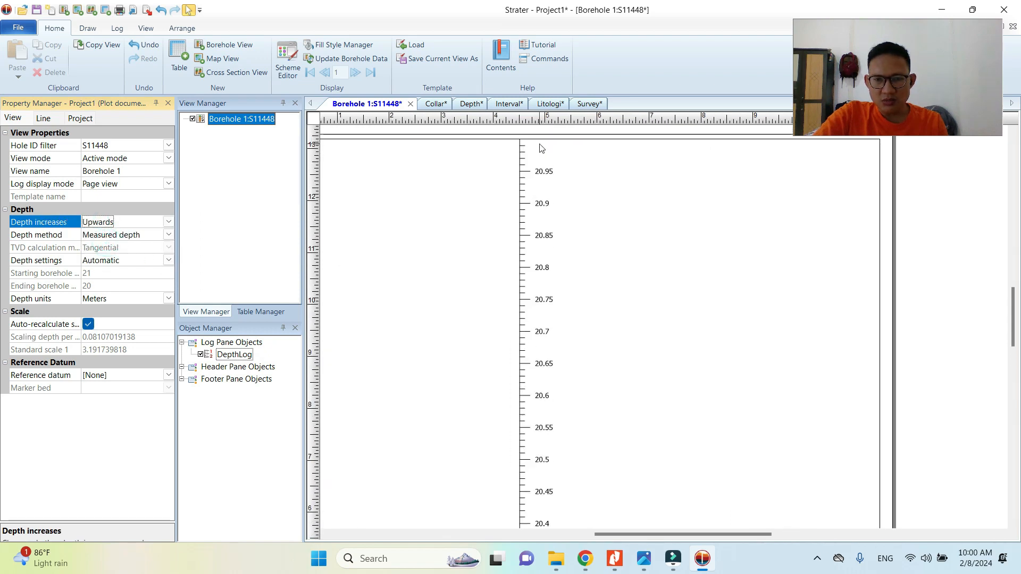
{"action": "scroll", "coordinate": [541, 149], "scroll_direction": "down", "scroll_amount": 2}
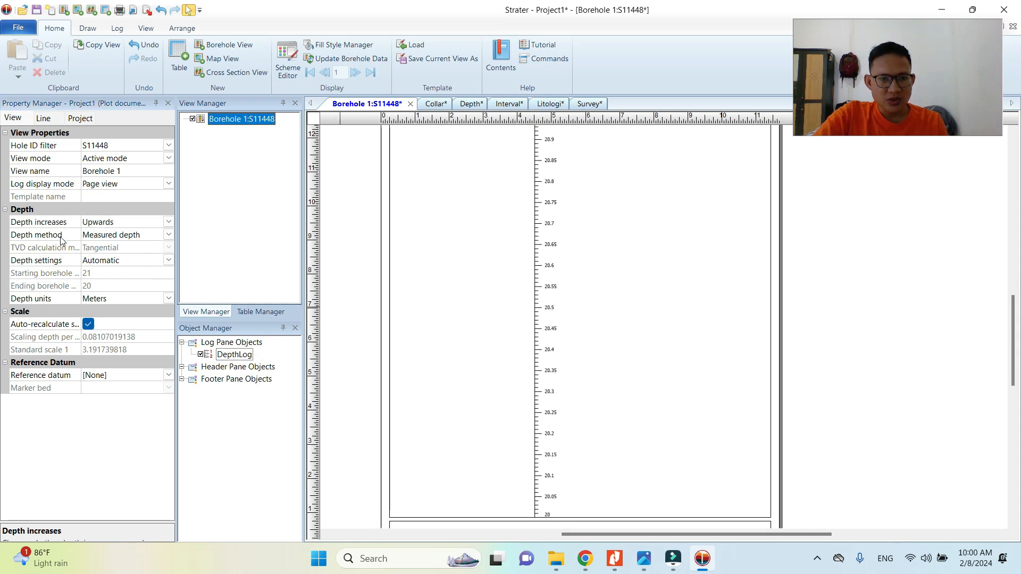
- Set the depth of the Borehole 1 view to increase downwards
{"action": "left_click", "coordinate": [91, 224]}
{"action": "left_click", "coordinate": [89, 234]}
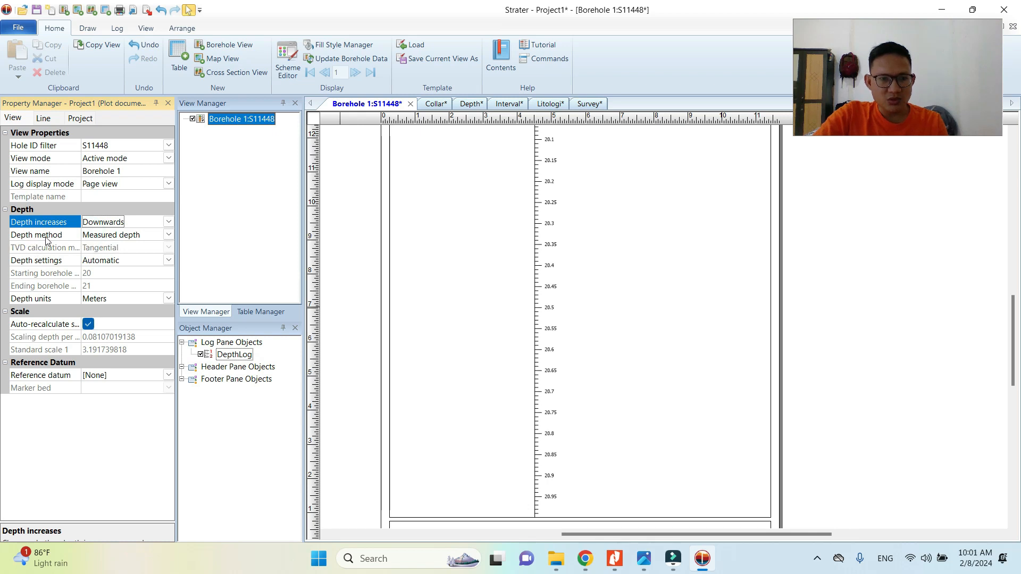
- Try True vertical depth as the depth method of the Borehole 1 view, and set it back to Measured depth
{"action": "left_click", "coordinate": [120, 235]}
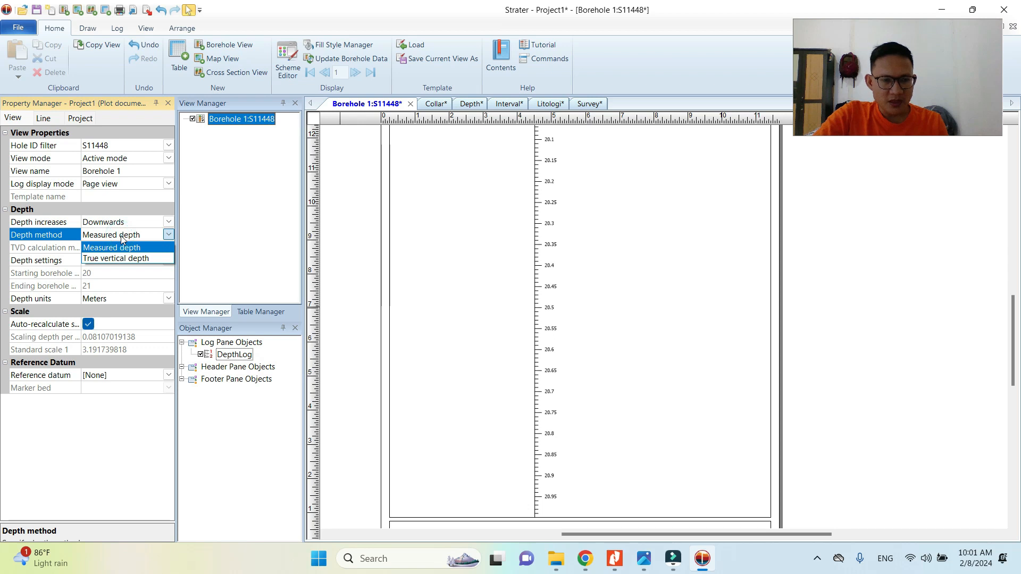
{"action": "left_click", "coordinate": [132, 261]}
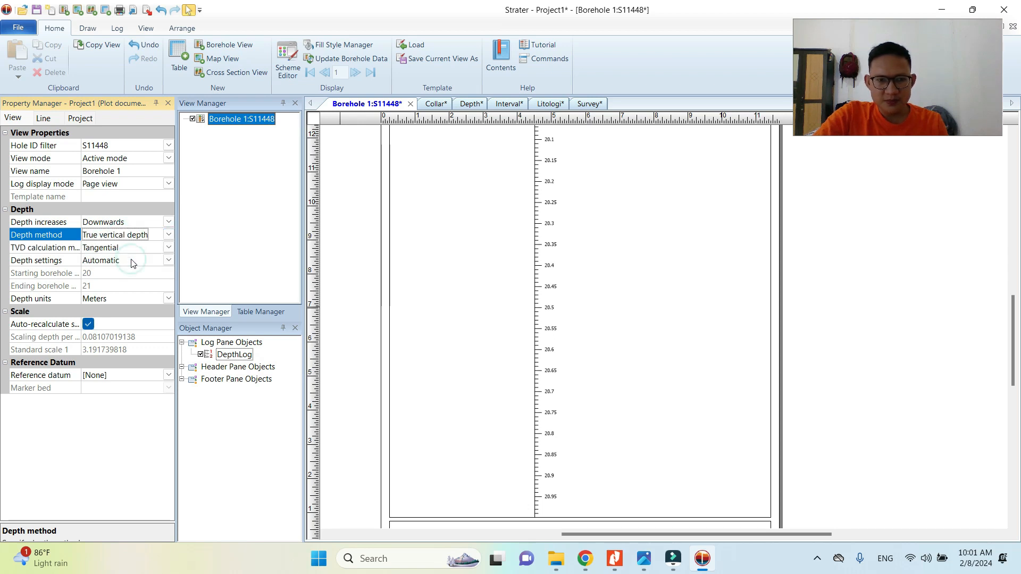
{"action": "left_click", "coordinate": [125, 235]}
{"action": "left_click", "coordinate": [126, 247]}
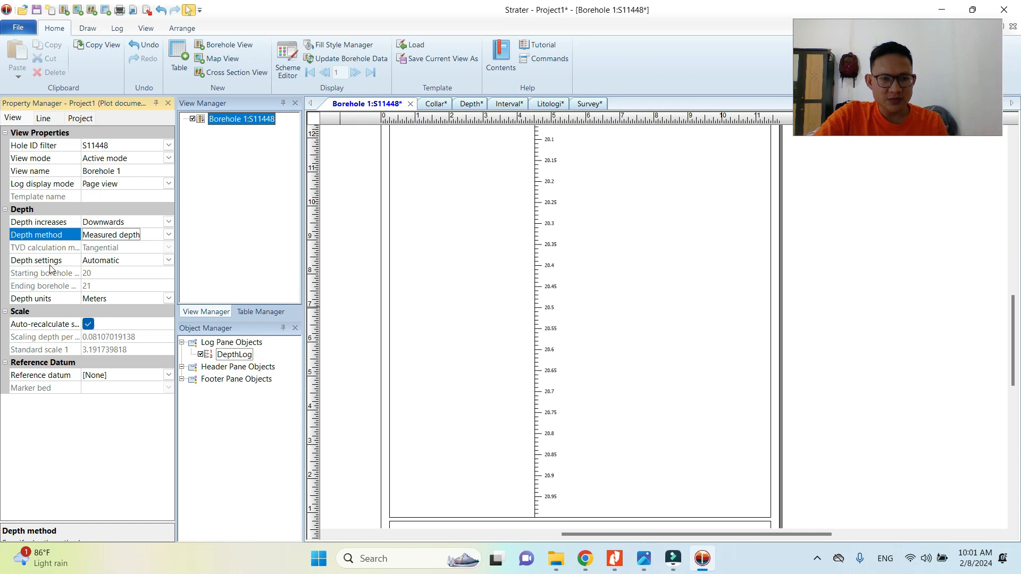
- Compare the depth log's range with the S11448 row in the Depth table, and return to the Borehole 1 view
{"action": "scroll", "coordinate": [553, 205], "scroll_direction": "up", "scroll_amount": 3}
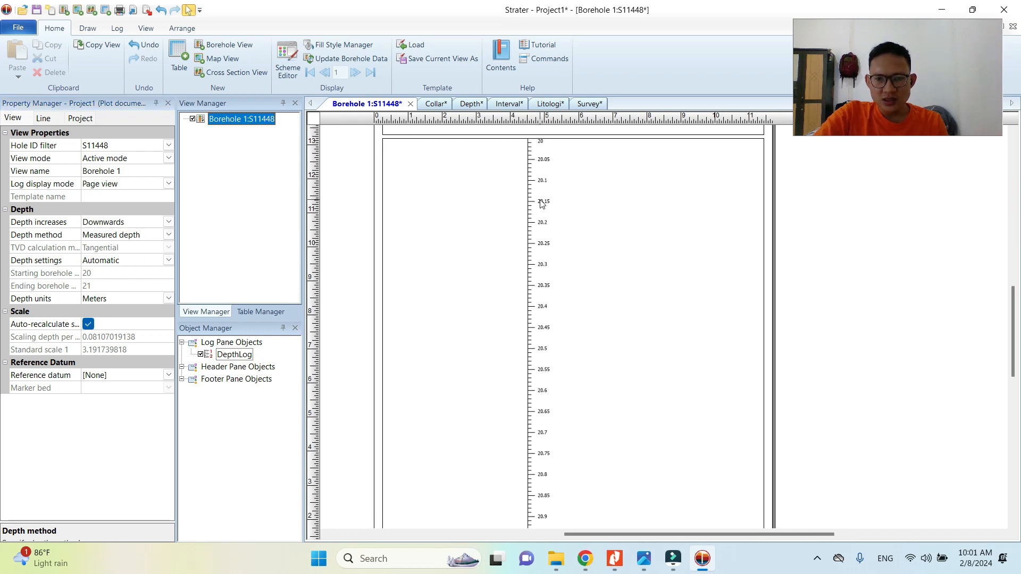
{"action": "left_click", "coordinate": [542, 193]}
{"action": "scroll", "coordinate": [542, 193], "scroll_direction": "down", "scroll_amount": 3}
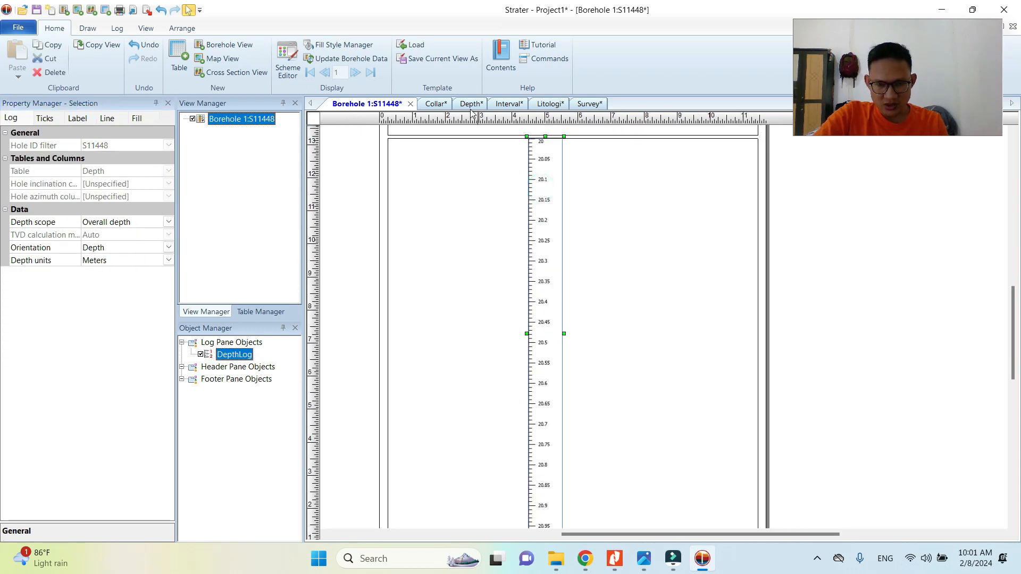
{"action": "left_click", "coordinate": [468, 103]}
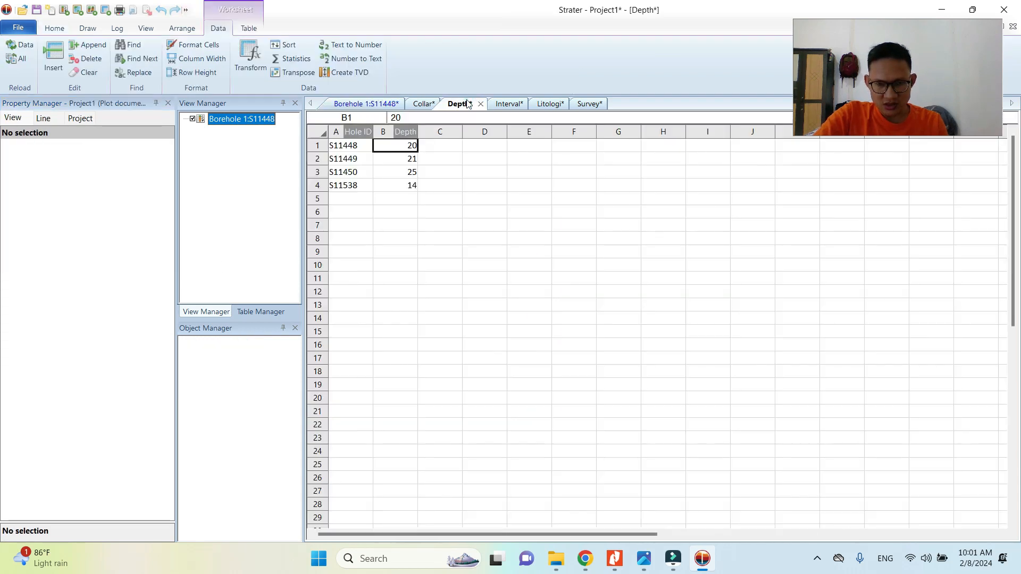
{"action": "left_click", "coordinate": [316, 147]}
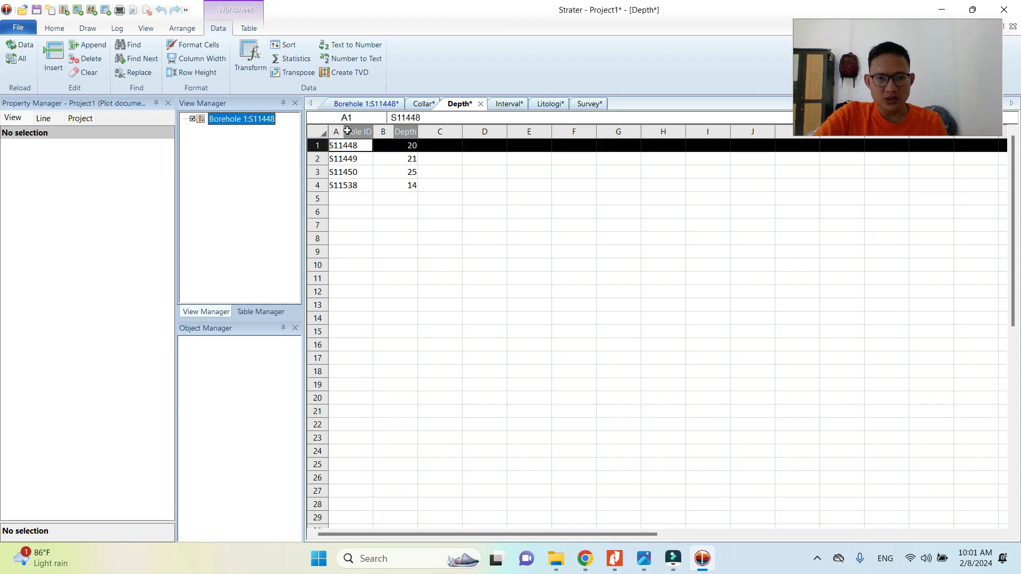
{"action": "left_click", "coordinate": [354, 104]}
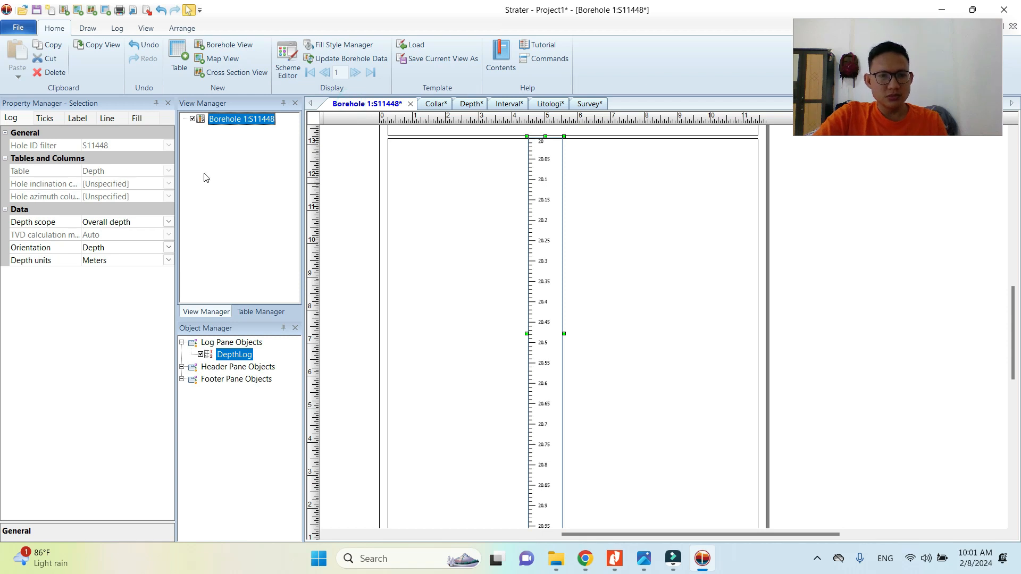
- Switch the Borehole 1 view to user-defined depth settings with a starting depth of 0 and an ending depth of 20
{"action": "left_click", "coordinate": [351, 216]}
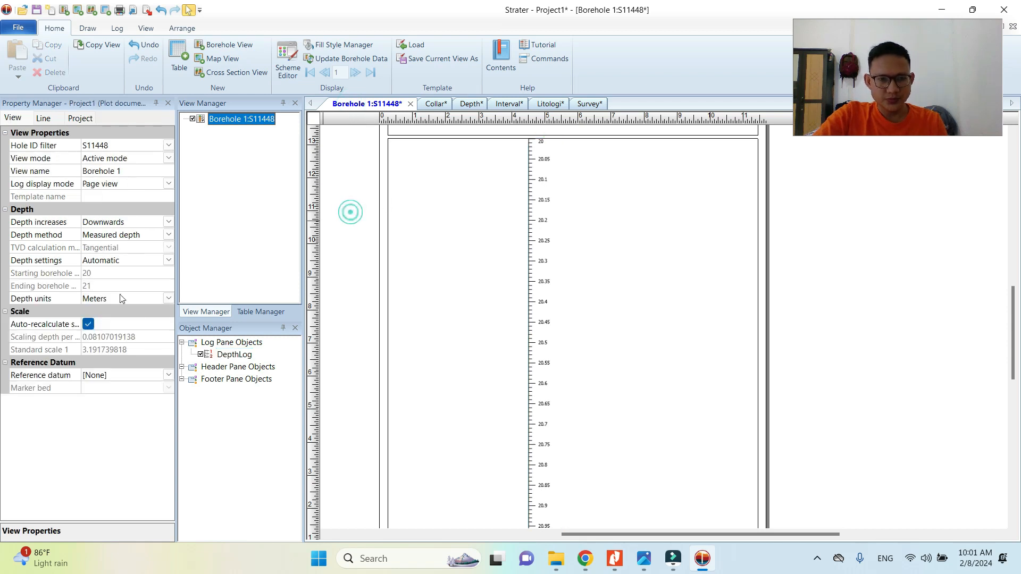
{"action": "left_click", "coordinate": [104, 263]}
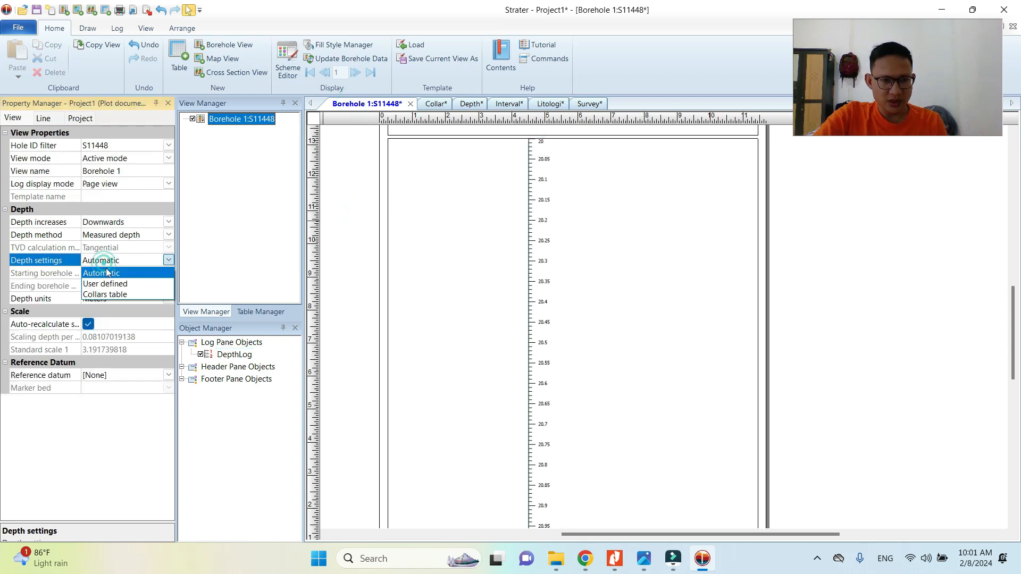
{"action": "left_click", "coordinate": [127, 285]}
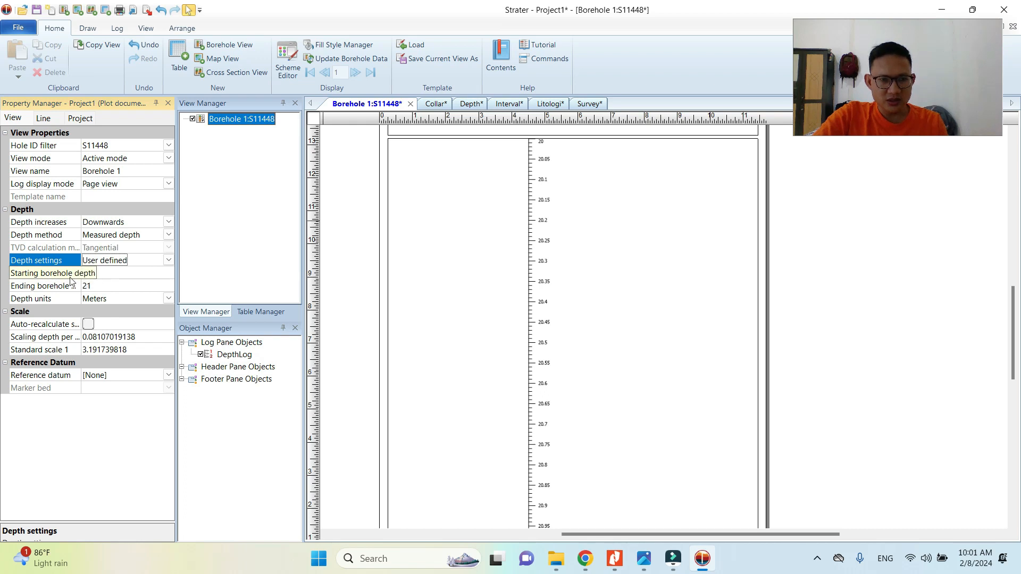
{"action": "left_click", "coordinate": [106, 275]}
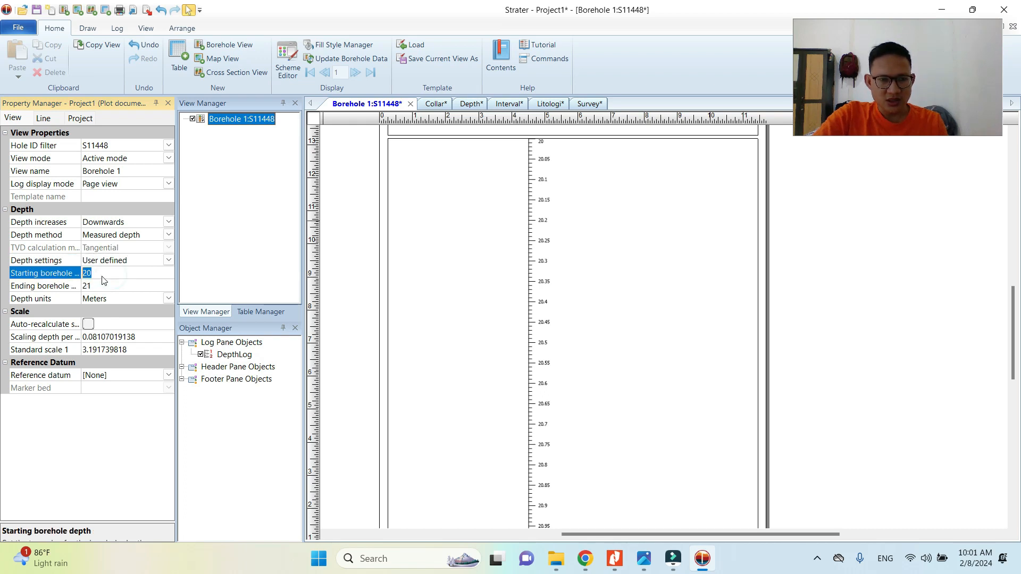
{"action": "type", "text": "0"}
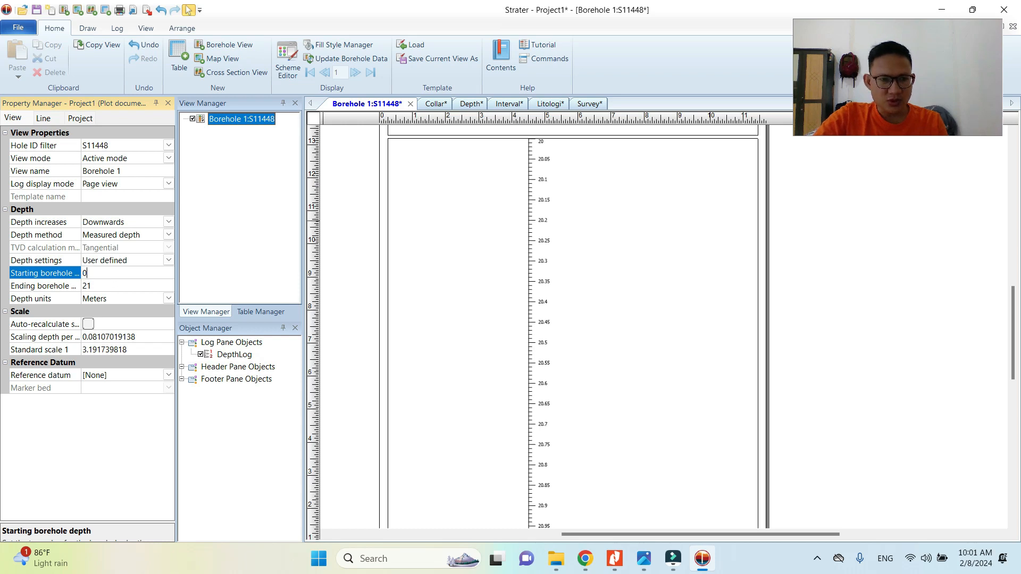
{"action": "left_click", "coordinate": [93, 287]}
{"action": "type", "text": "2"}
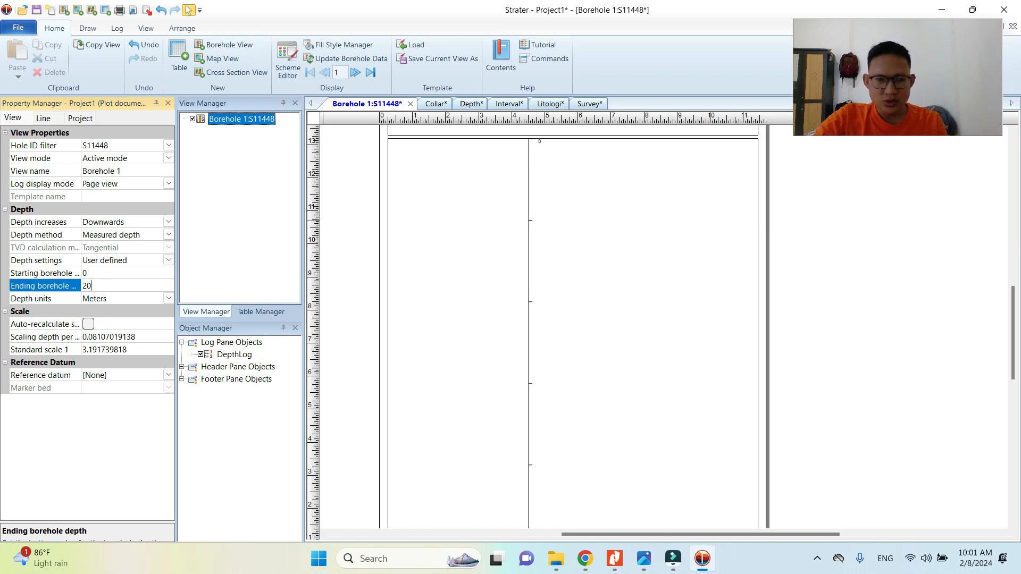
- Inspect the depth log's tick spacing on the page and review the view's depth units, keeping Meters
{"action": "scroll", "coordinate": [491, 218], "scroll_direction": "down", "scroll_amount": 2}
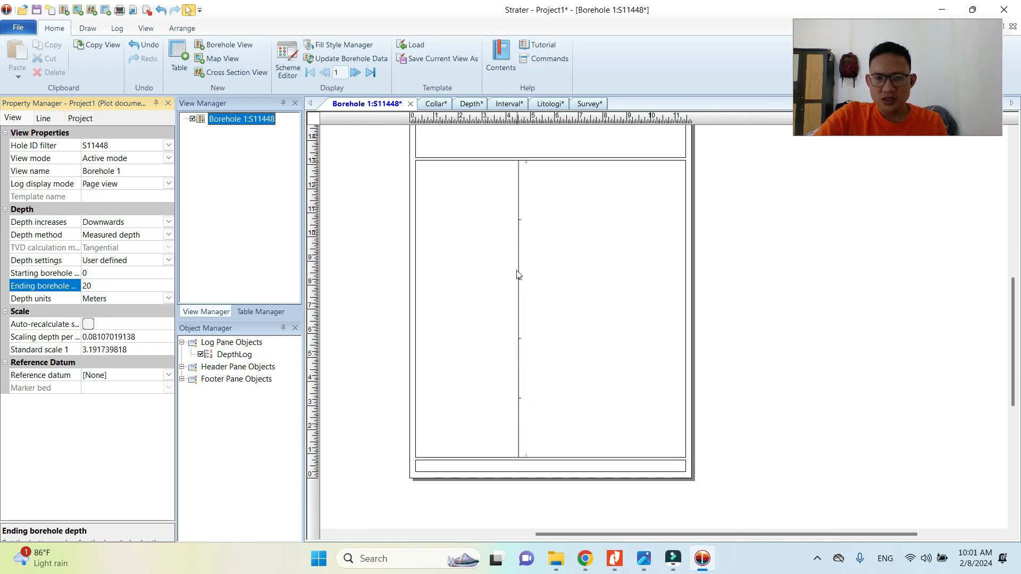
{"action": "left_click", "coordinate": [525, 247]}
{"action": "left_click", "coordinate": [390, 226]}
{"action": "left_click", "coordinate": [516, 234]}
{"action": "left_click", "coordinate": [517, 233]}
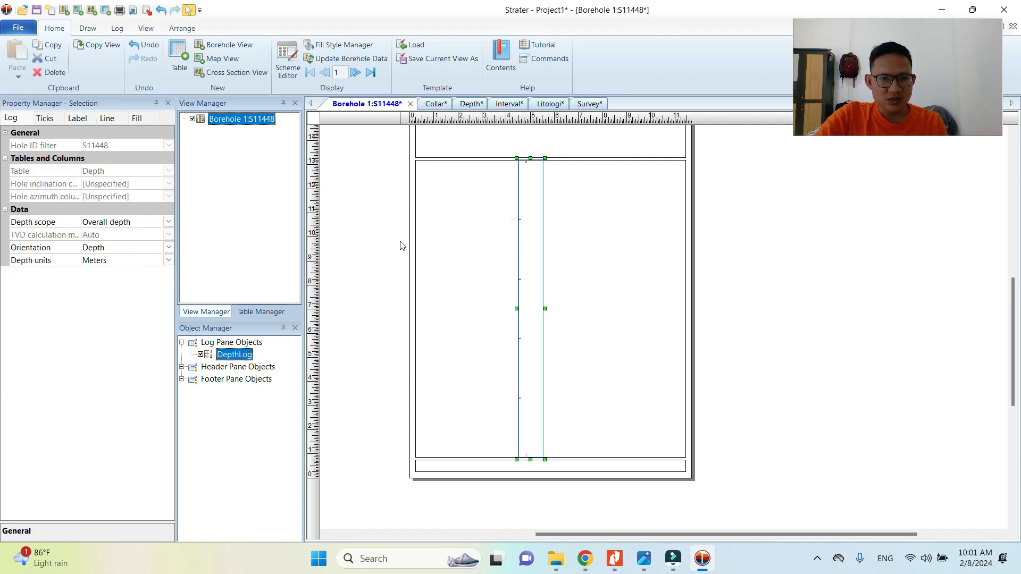
{"action": "left_click", "coordinate": [370, 227]}
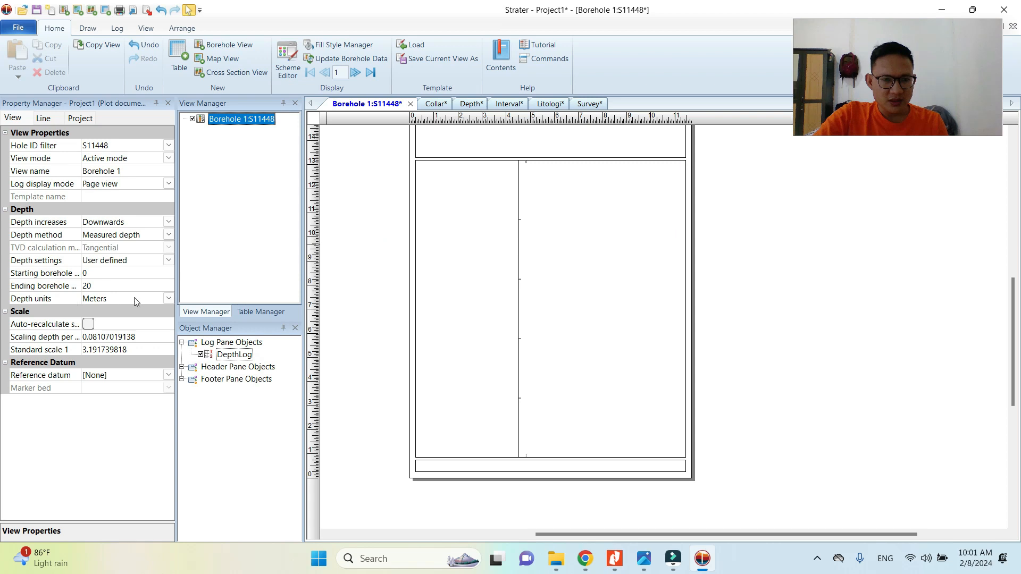
{"action": "left_click", "coordinate": [90, 299]}
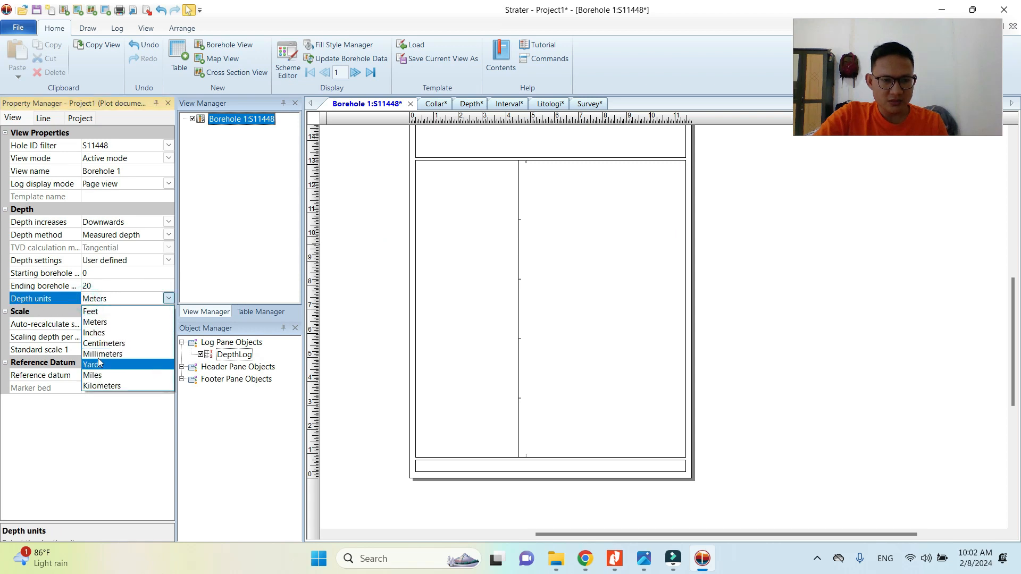
{"action": "left_click", "coordinate": [101, 322]}
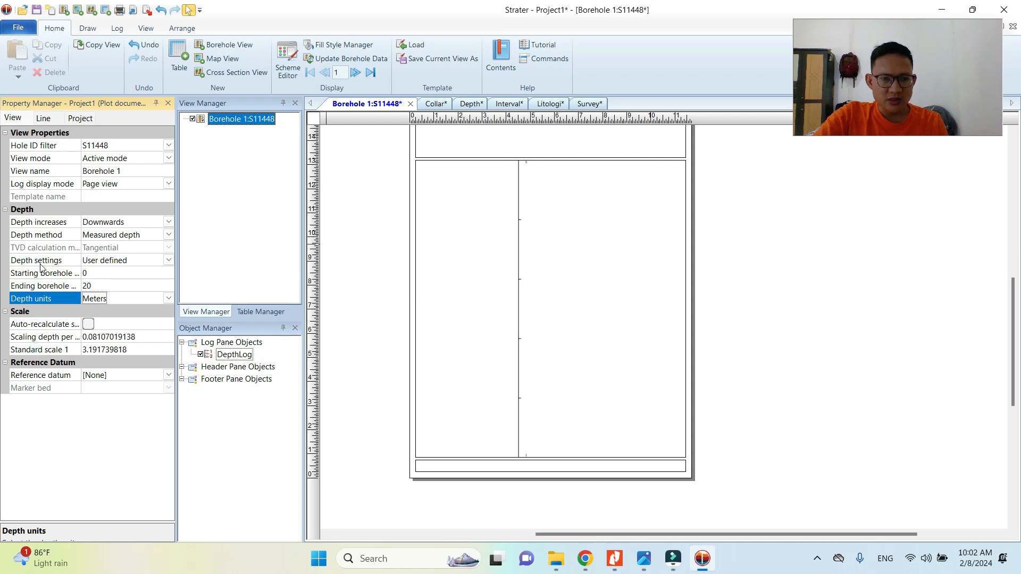
- Turn on automatic scale recalculation for the Borehole 1 view, and check the depth log's labels and page fit
{"action": "left_click", "coordinate": [89, 326]}
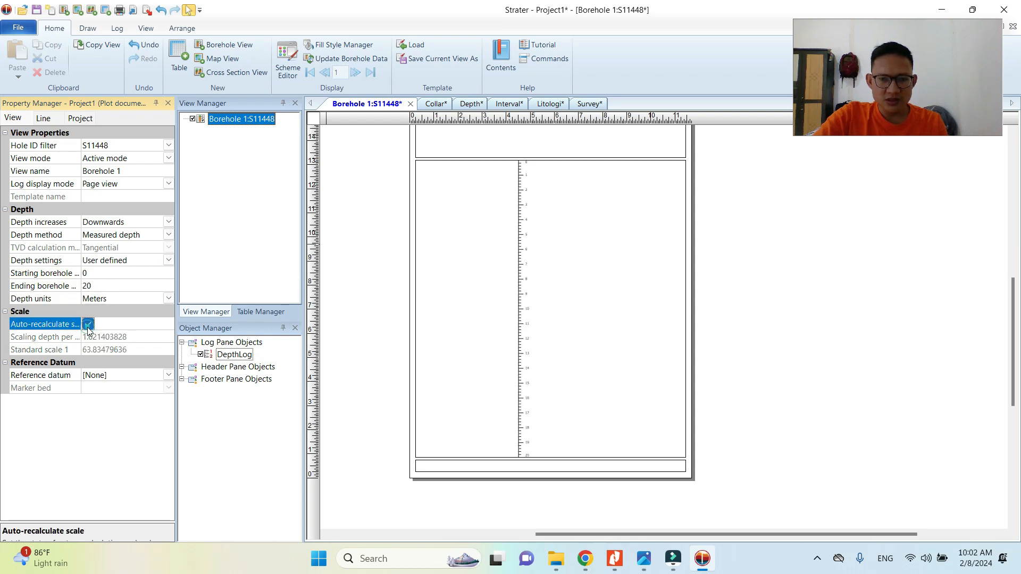
{"action": "scroll", "coordinate": [530, 208], "scroll_direction": "up", "scroll_amount": 3}
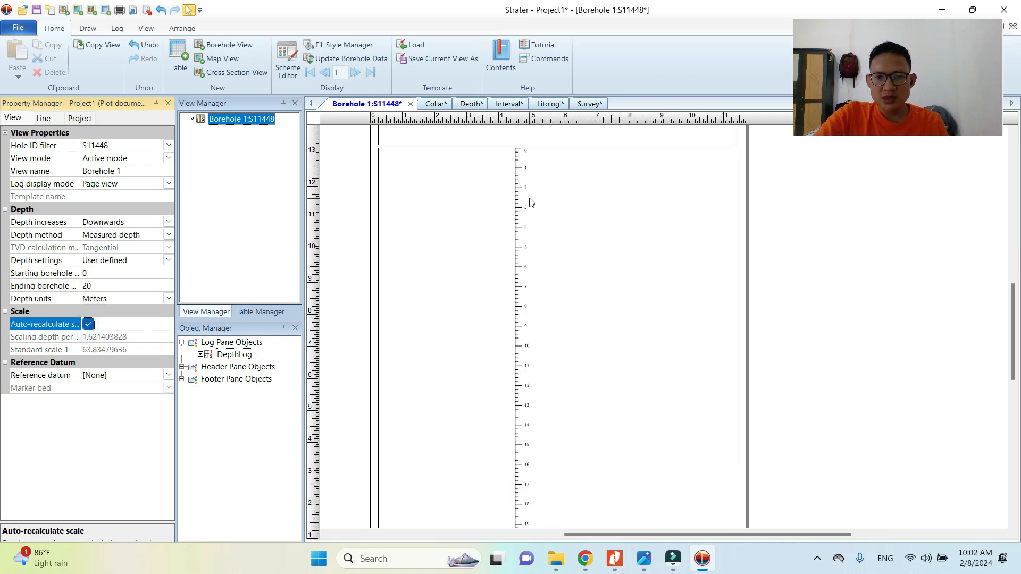
{"action": "scroll", "coordinate": [531, 202], "scroll_direction": "up", "scroll_amount": 3}
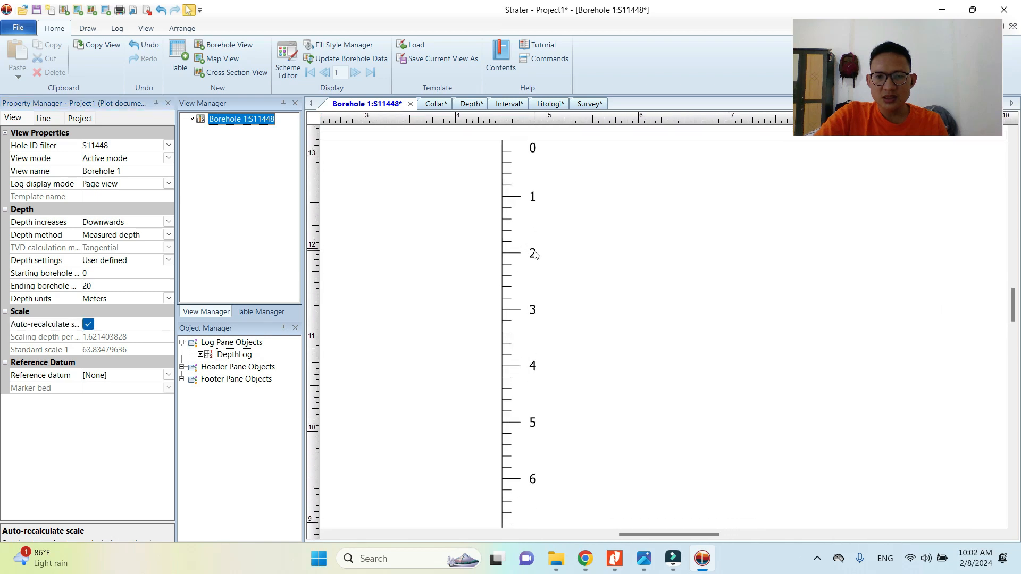
{"action": "scroll", "coordinate": [547, 273], "scroll_direction": "down", "scroll_amount": 4}
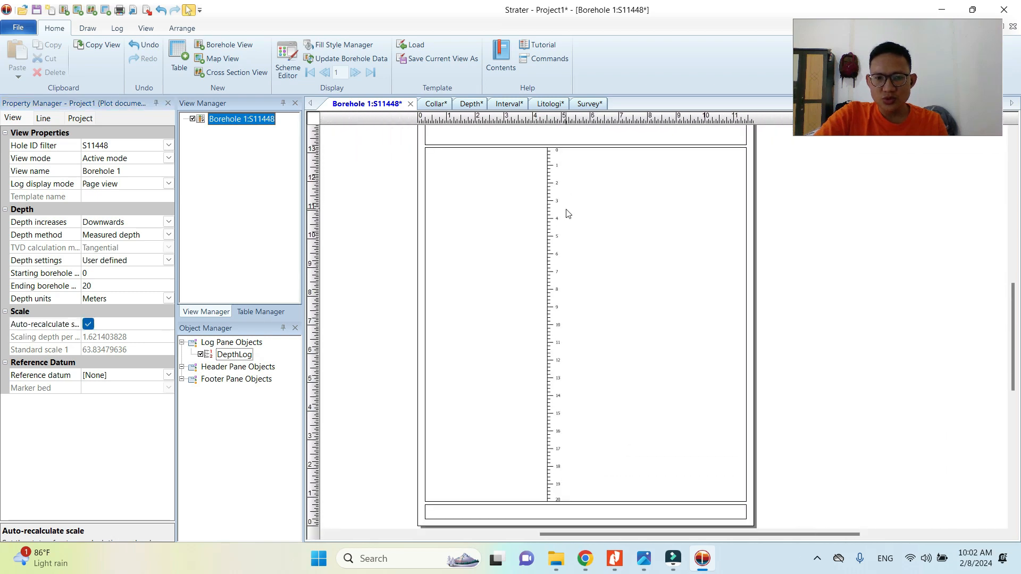
{"action": "left_click_drag", "start_coordinate": [557, 193], "coordinate": [540, 235]}
{"action": "scroll", "coordinate": [540, 234], "scroll_direction": "down", "scroll_amount": 3}
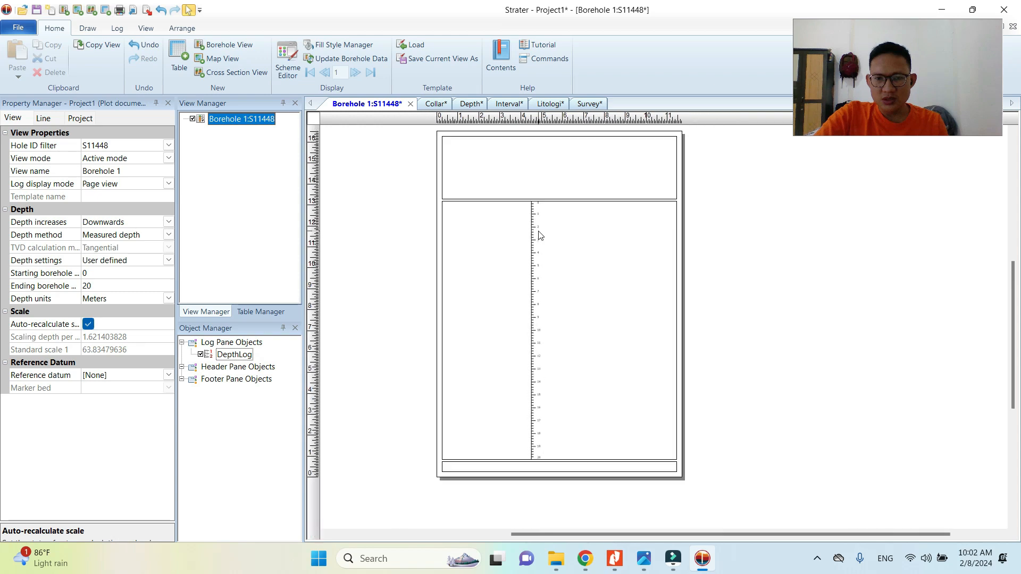
{"action": "scroll", "coordinate": [540, 234], "scroll_direction": "up", "scroll_amount": 3}
- Examine the depth log's properties and its labels down to the lower end of the log pane
{"action": "left_click", "coordinate": [540, 234]}
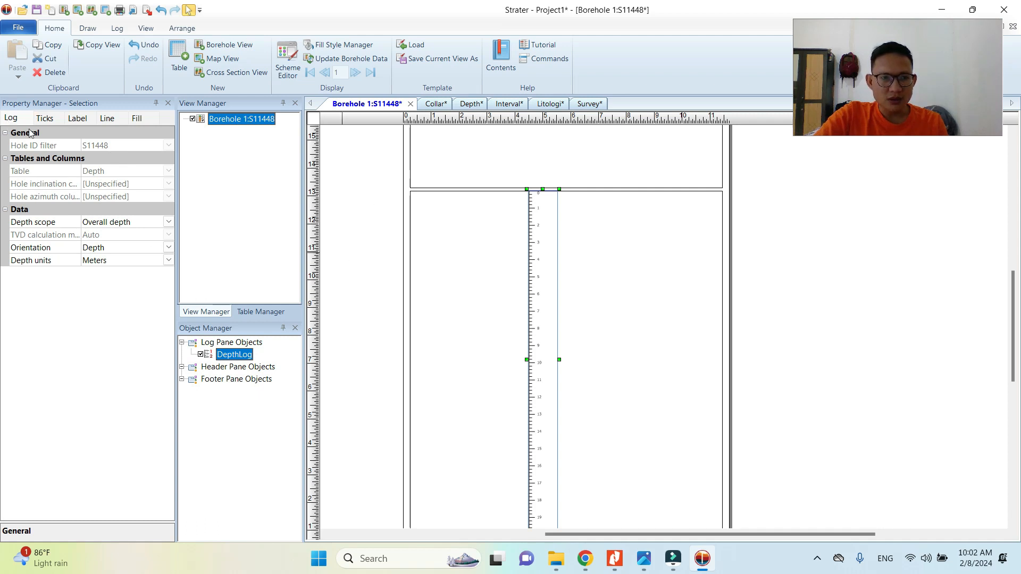
{"action": "left_click", "coordinate": [338, 240]}
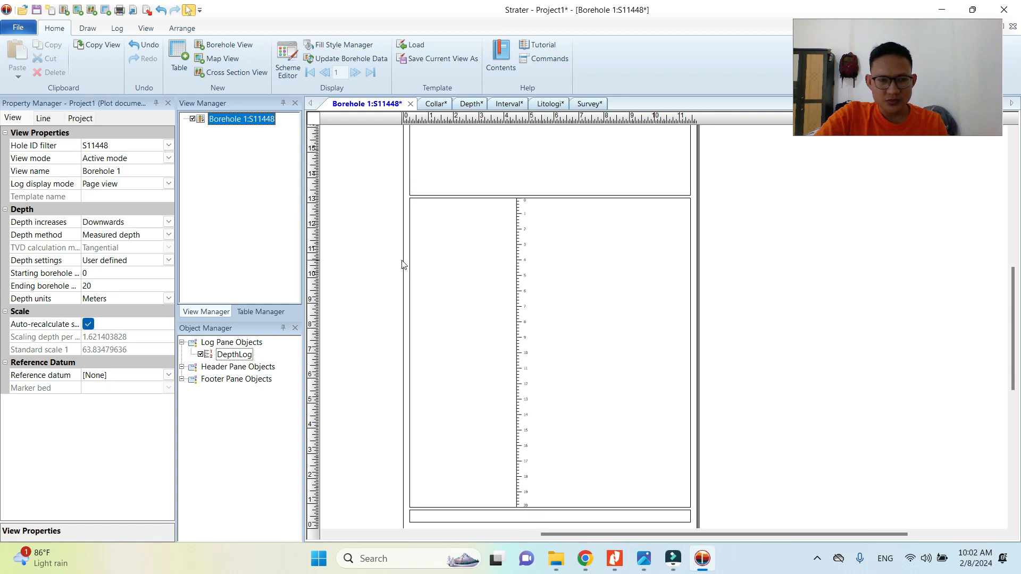
{"action": "scroll", "coordinate": [447, 302], "scroll_direction": "up", "scroll_amount": 5}
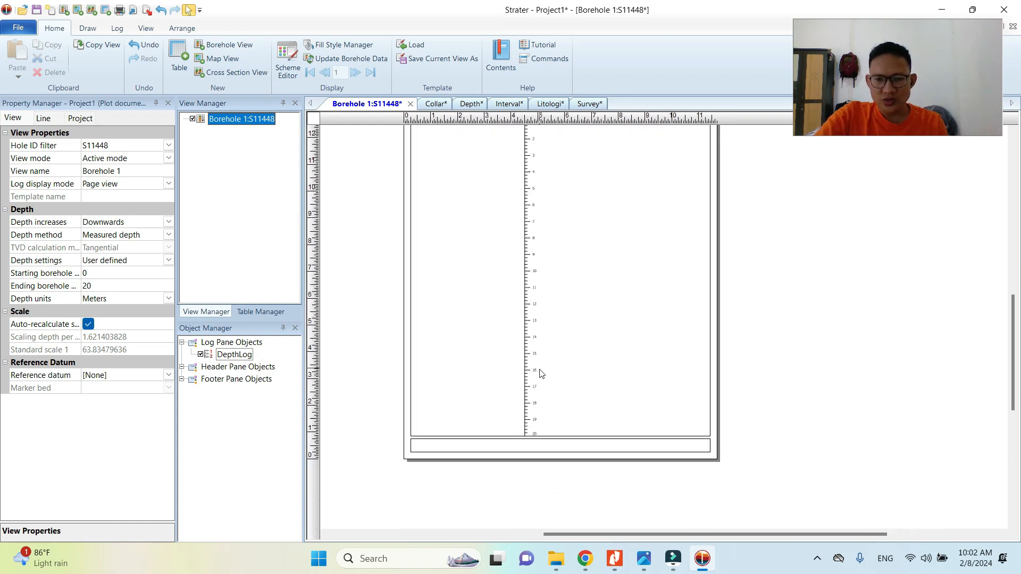
{"action": "scroll", "coordinate": [511, 429], "scroll_direction": "up", "scroll_amount": 3}
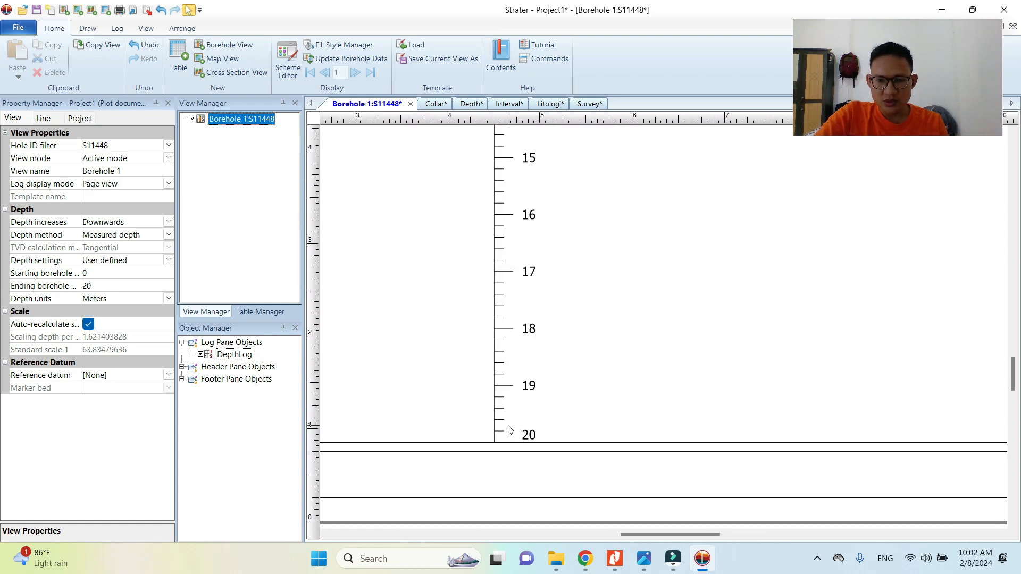
{"action": "scroll", "coordinate": [508, 428], "scroll_direction": "down", "scroll_amount": 3}
{"action": "scroll", "coordinate": [507, 430], "scroll_direction": "down", "scroll_amount": 4}
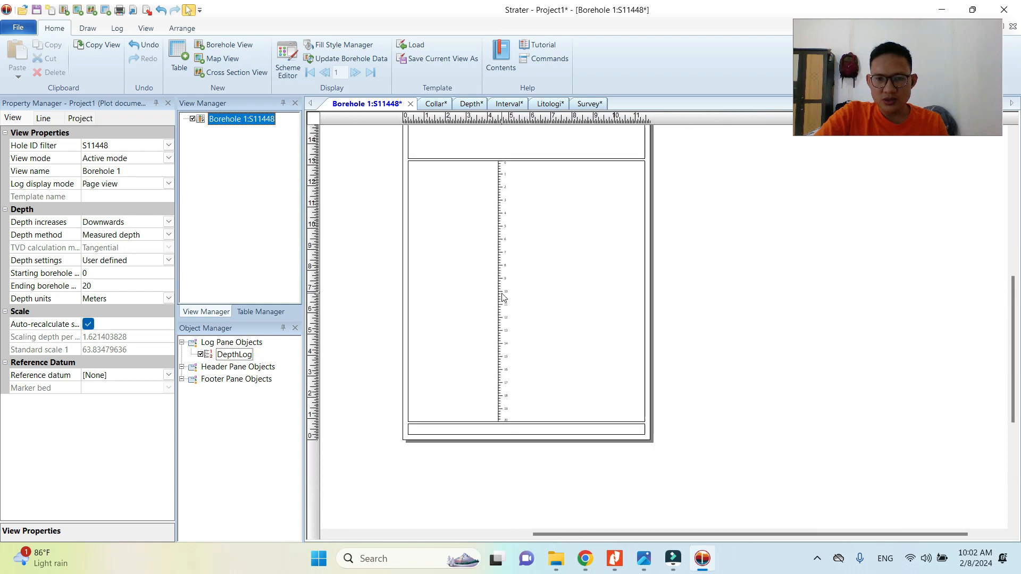
{"action": "scroll", "coordinate": [517, 290], "scroll_direction": "up", "scroll_amount": 1}
- Move the depth log to the left side of the log pane, at about 0.8 on the horizontal ruler
{"action": "left_click", "coordinate": [528, 243]}
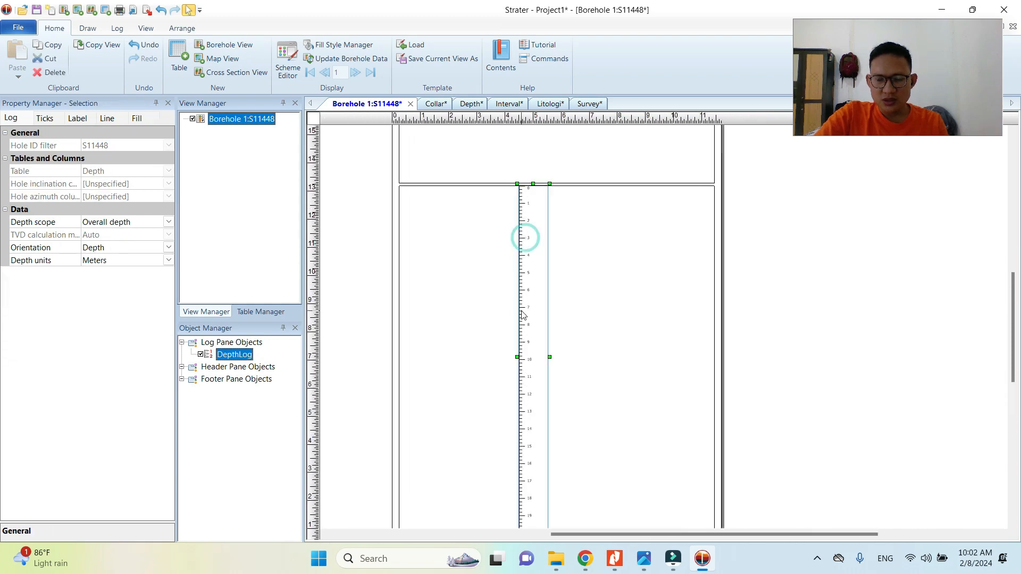
{"action": "left_click_drag", "start_coordinate": [534, 314], "coordinate": [492, 261]}
{"action": "left_click", "coordinate": [426, 259]}
{"action": "left_click", "coordinate": [471, 270]}
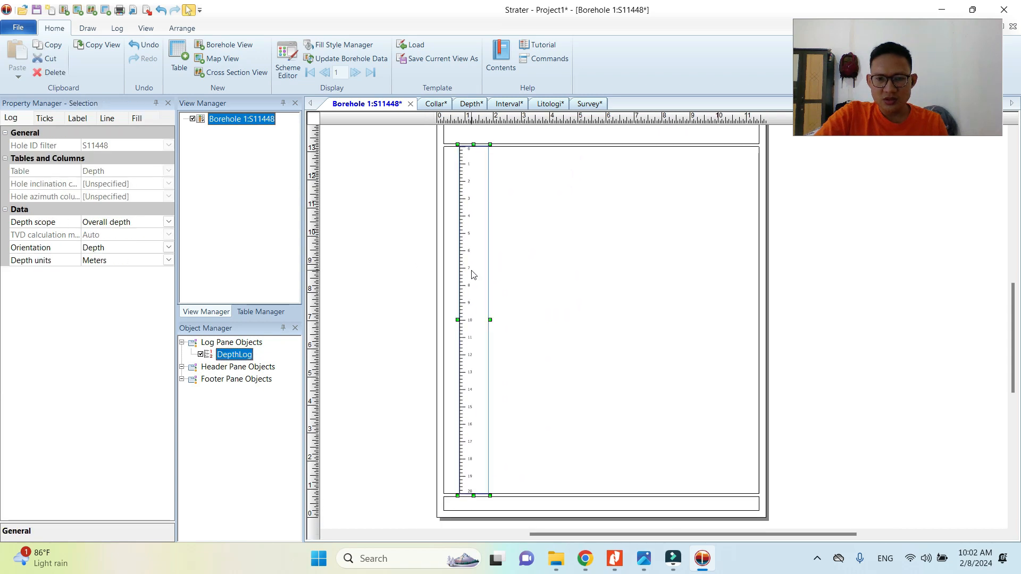
- Select the moved depth log and examine its tick marks and depth labels up close
{"action": "left_click", "coordinate": [399, 227]}
{"action": "left_click", "coordinate": [475, 193]}
{"action": "scroll", "coordinate": [479, 216], "scroll_direction": "up", "scroll_amount": 3}
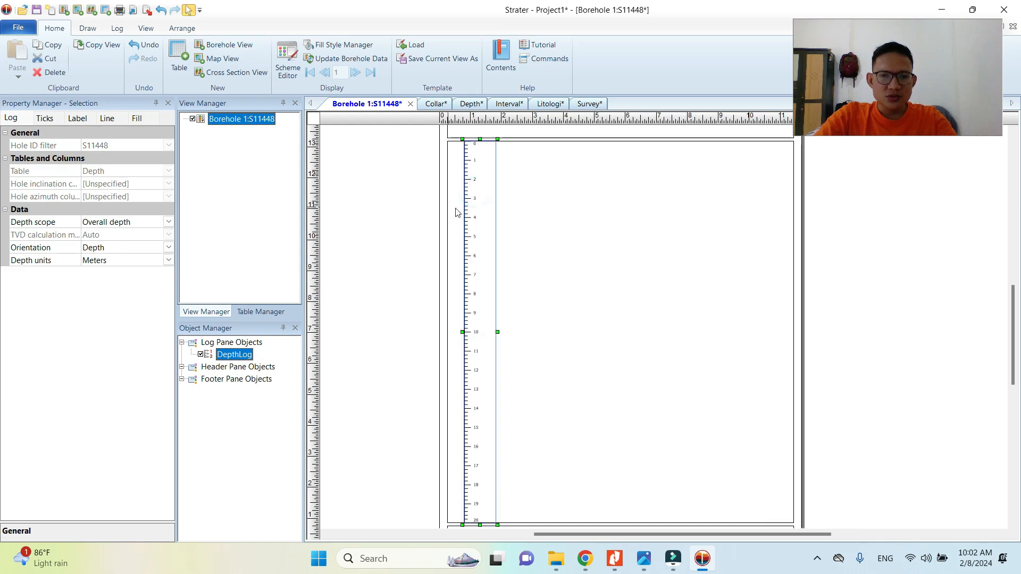
{"action": "scroll", "coordinate": [483, 222], "scroll_direction": "up", "scroll_amount": 3}
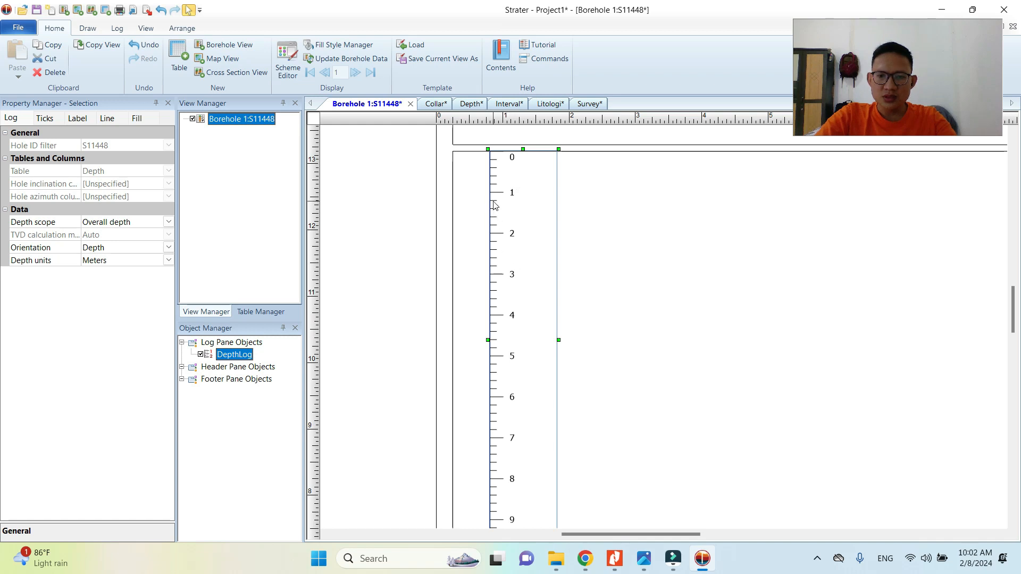
{"action": "scroll", "coordinate": [494, 205], "scroll_direction": "up", "scroll_amount": 2}
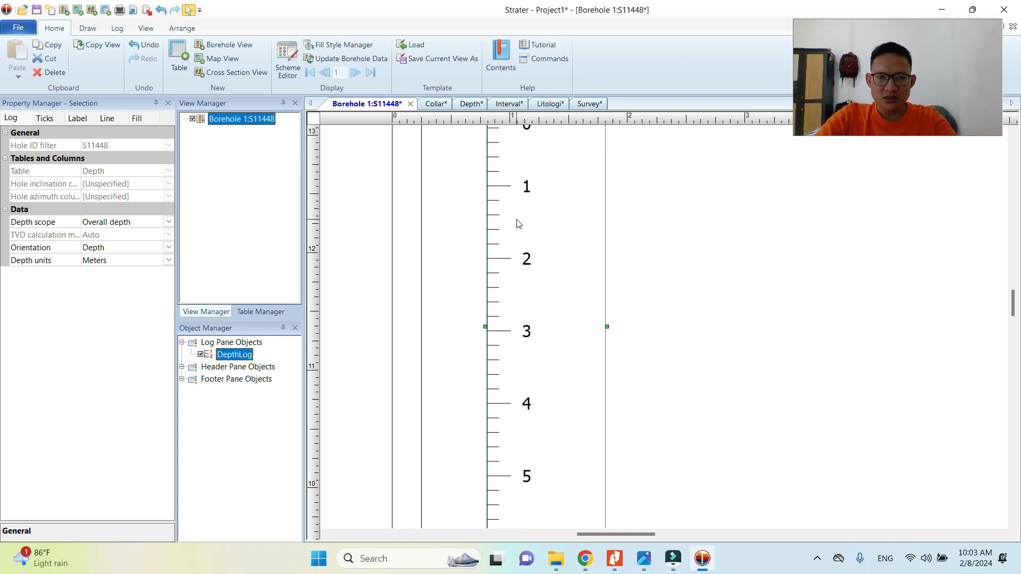
- Reselect the depth log and examine its log properties, including the orientation and the available depth scope options
{"action": "scroll", "coordinate": [532, 235], "scroll_direction": "down", "scroll_amount": 3}
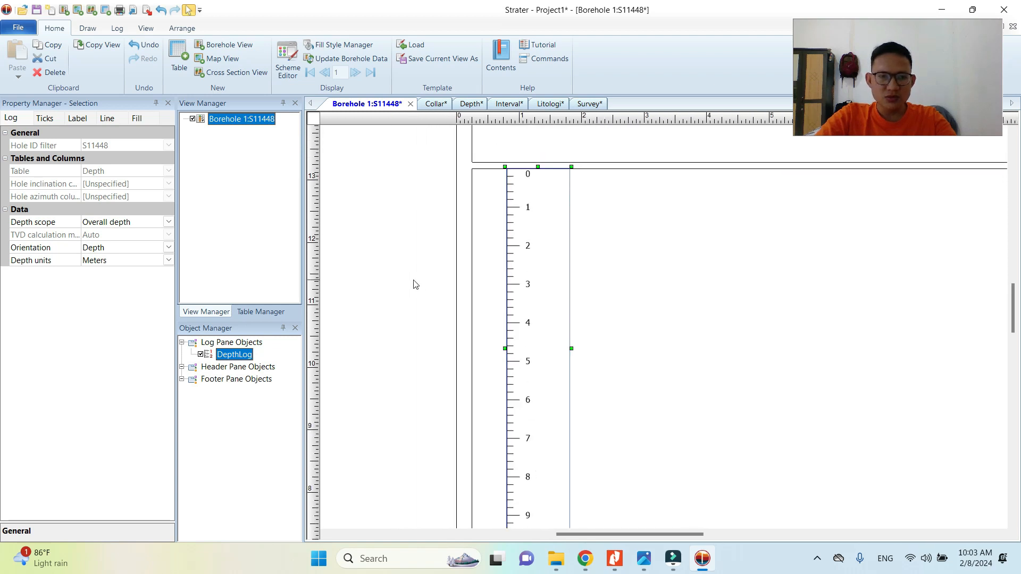
{"action": "left_click", "coordinate": [421, 234]}
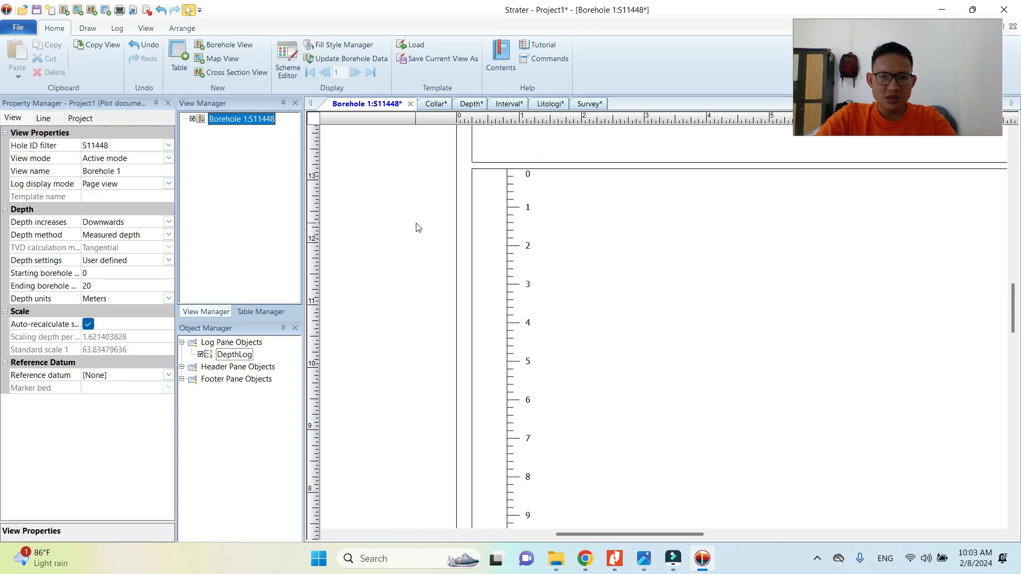
{"action": "left_click", "coordinate": [517, 224]}
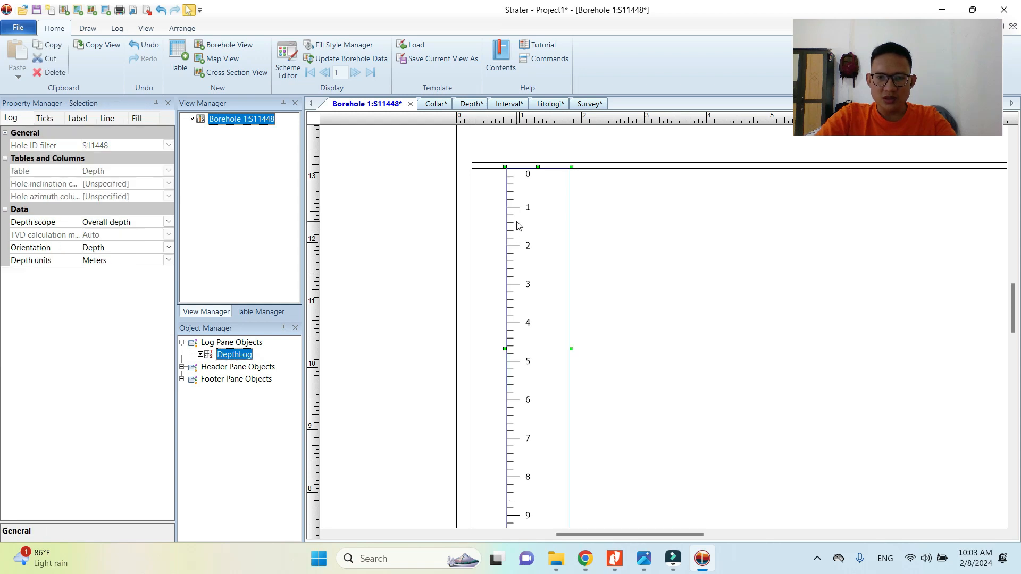
{"action": "left_click", "coordinate": [16, 121]}
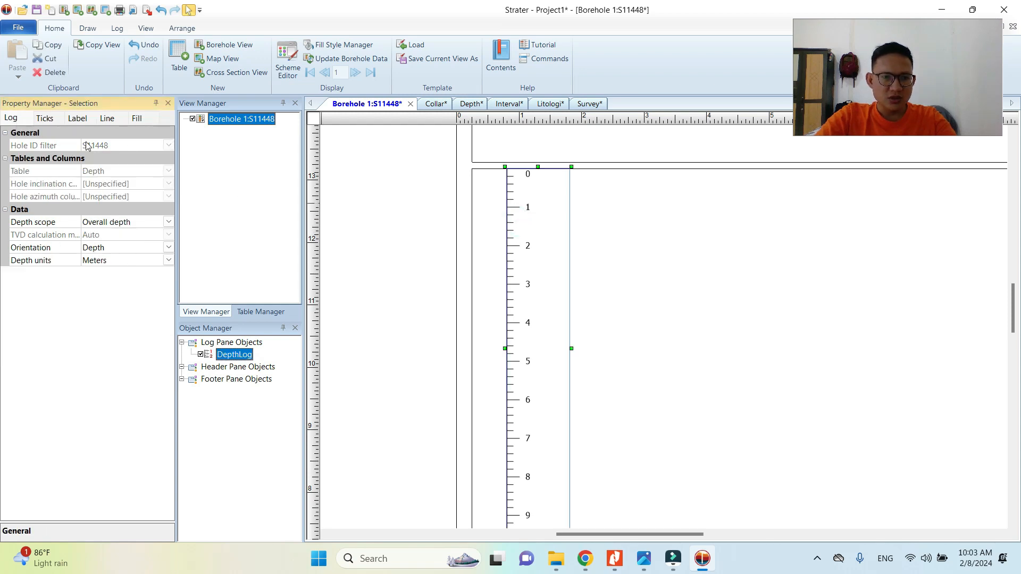
{"action": "left_click", "coordinate": [99, 247]}
{"action": "left_click", "coordinate": [99, 248]}
{"action": "left_click", "coordinate": [99, 223]}
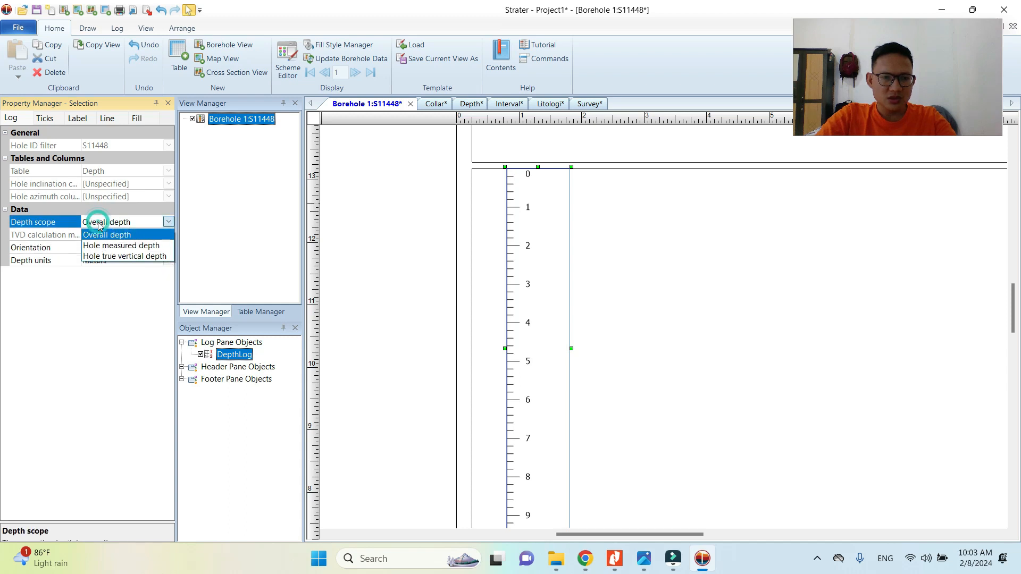
{"action": "left_click", "coordinate": [99, 224]}
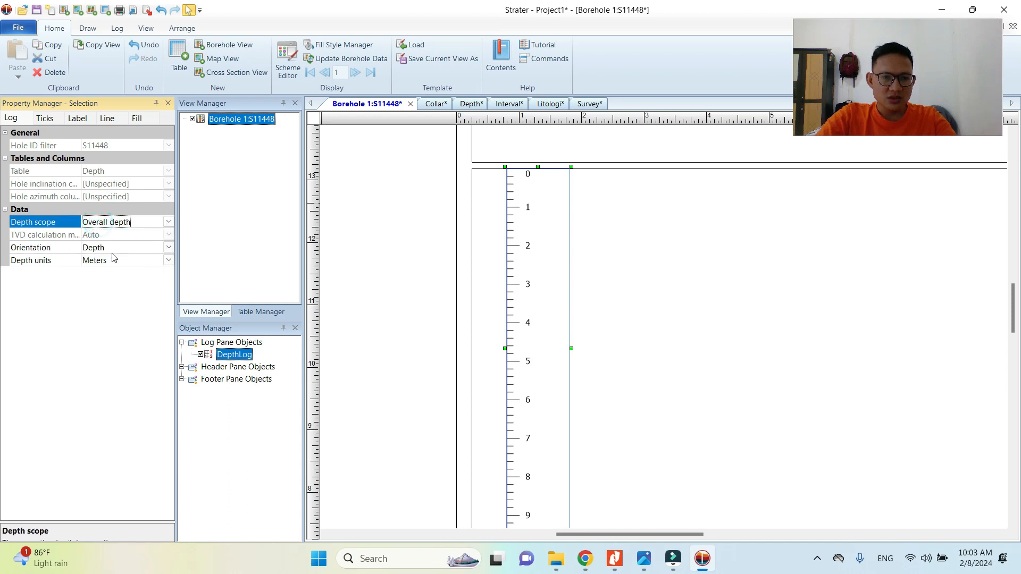
- Set the depth log's tick side to Left after comparing it with the Right option
{"action": "left_click", "coordinate": [45, 119]}
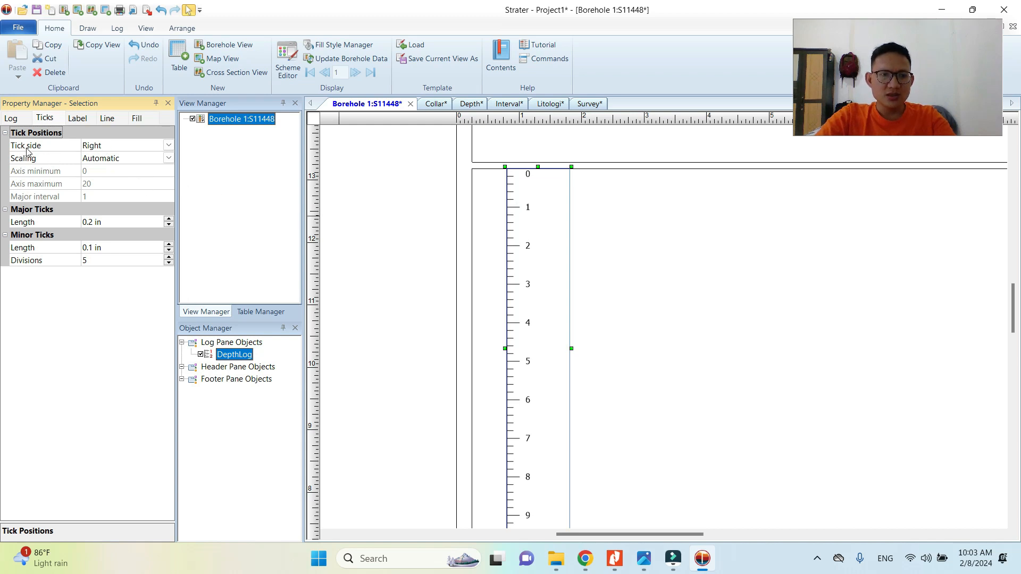
{"action": "left_click", "coordinate": [97, 148]}
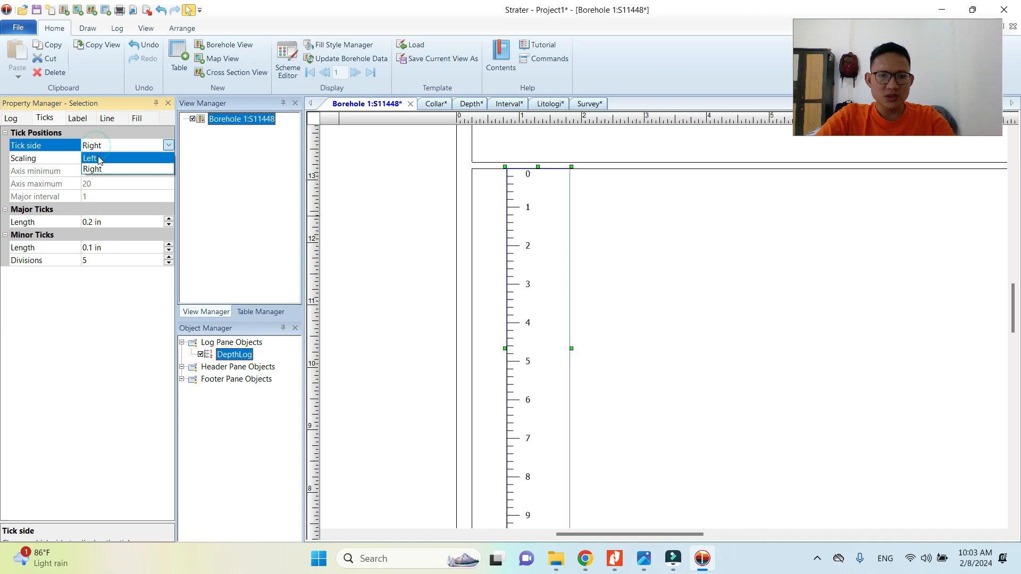
{"action": "left_click", "coordinate": [98, 158]}
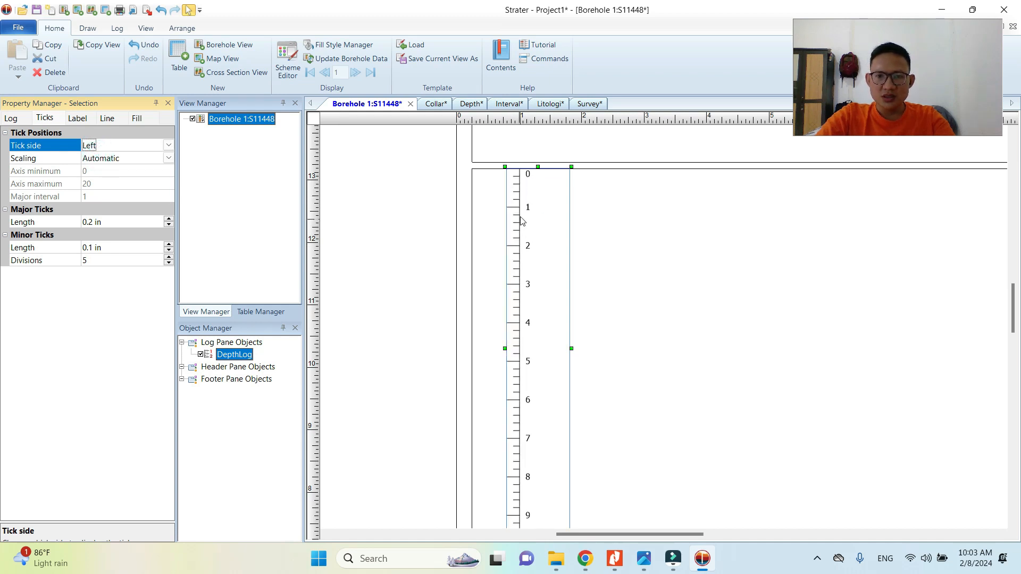
{"action": "scroll", "coordinate": [514, 190], "scroll_direction": "up", "scroll_amount": 2}
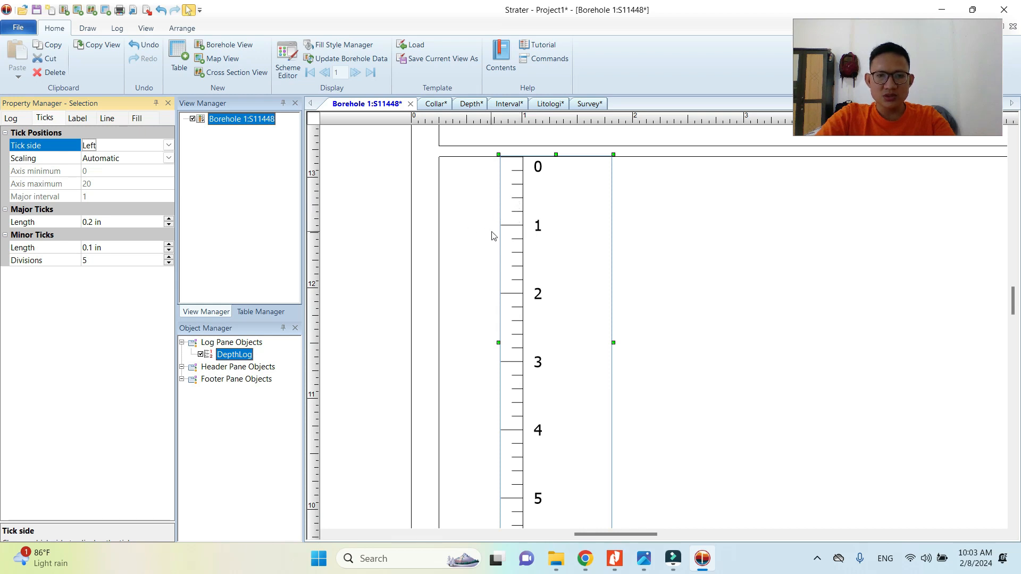
{"action": "left_click", "coordinate": [141, 149]}
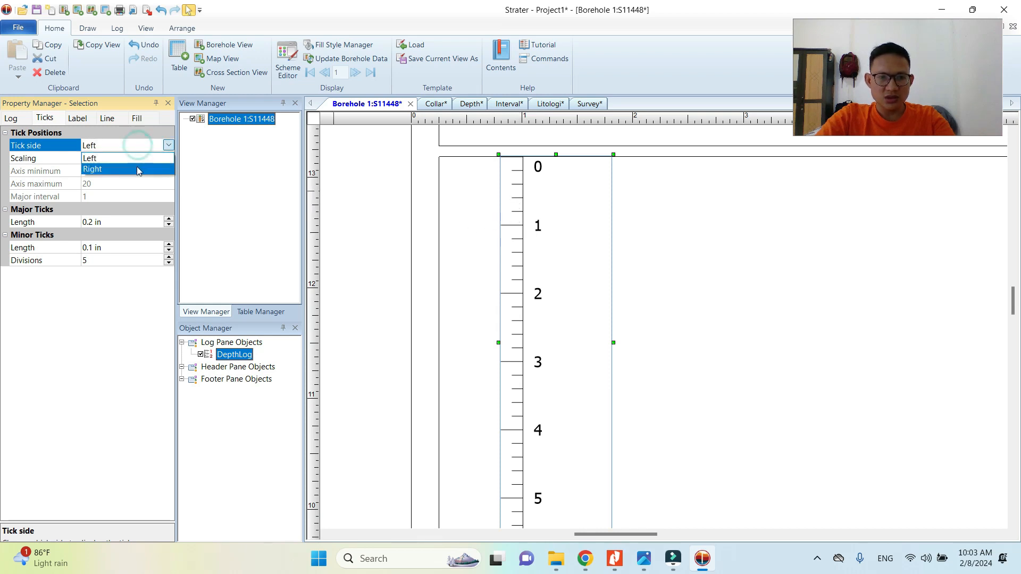
{"action": "left_click", "coordinate": [136, 166]}
{"action": "left_click", "coordinate": [141, 149]}
{"action": "left_click", "coordinate": [136, 155]}
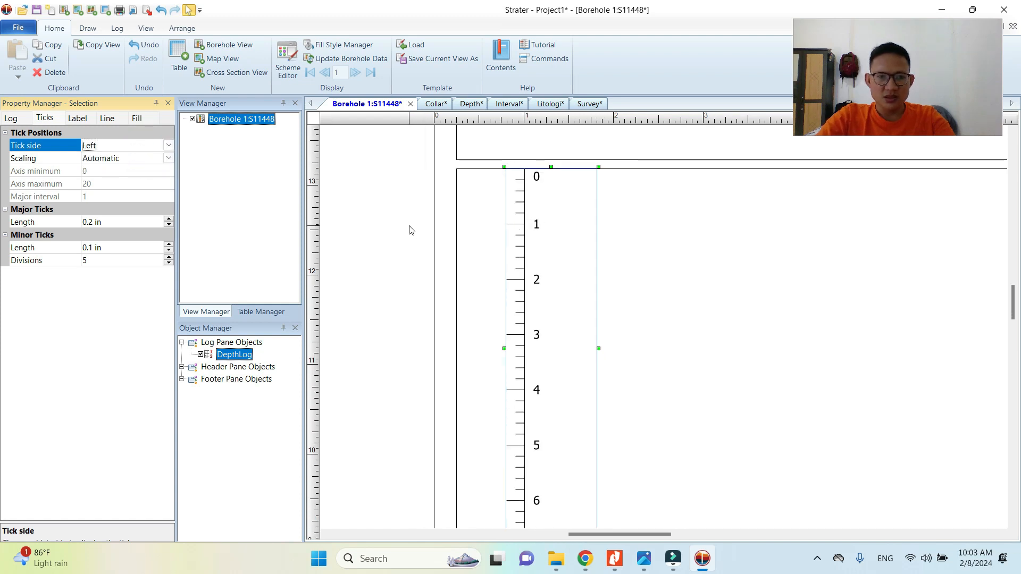
- Set the depth log's tick scaling to User Defined after comparing it with Automatic
{"action": "left_click", "coordinate": [137, 161]}
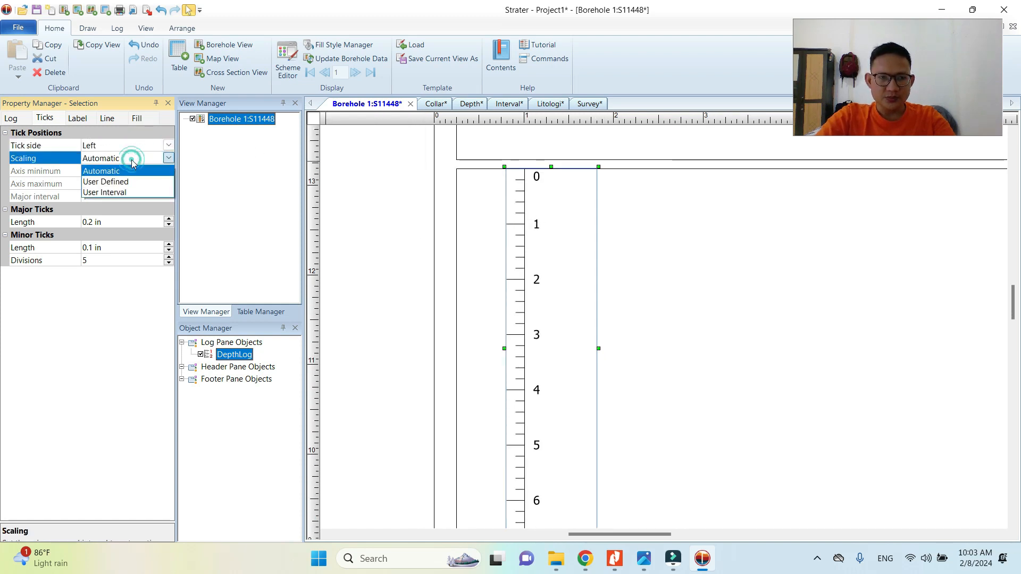
{"action": "left_click", "coordinate": [126, 182]}
{"action": "left_click", "coordinate": [127, 158]}
{"action": "left_click", "coordinate": [126, 172]}
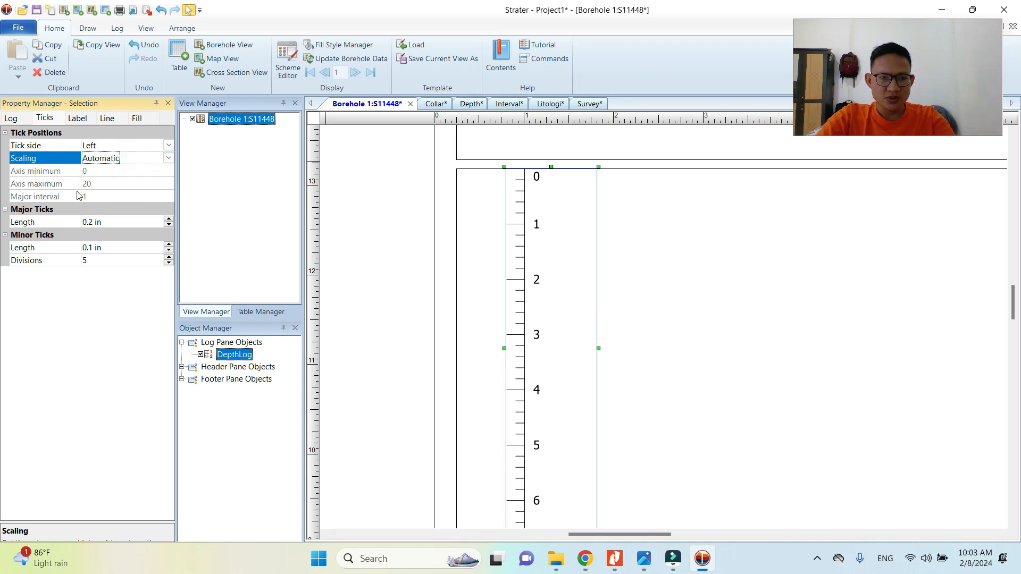
{"action": "left_click", "coordinate": [105, 163]}
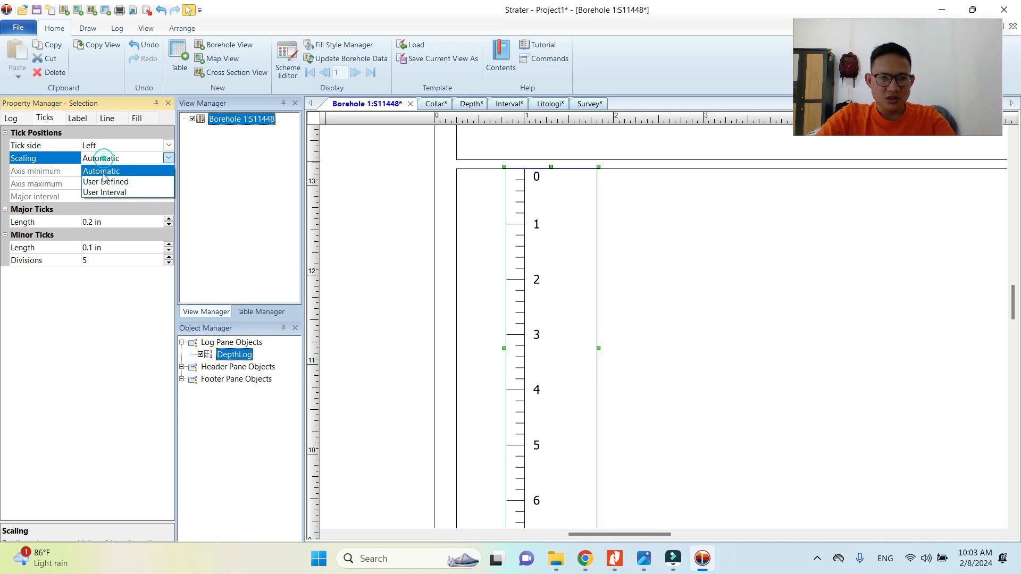
{"action": "left_click", "coordinate": [103, 182]}
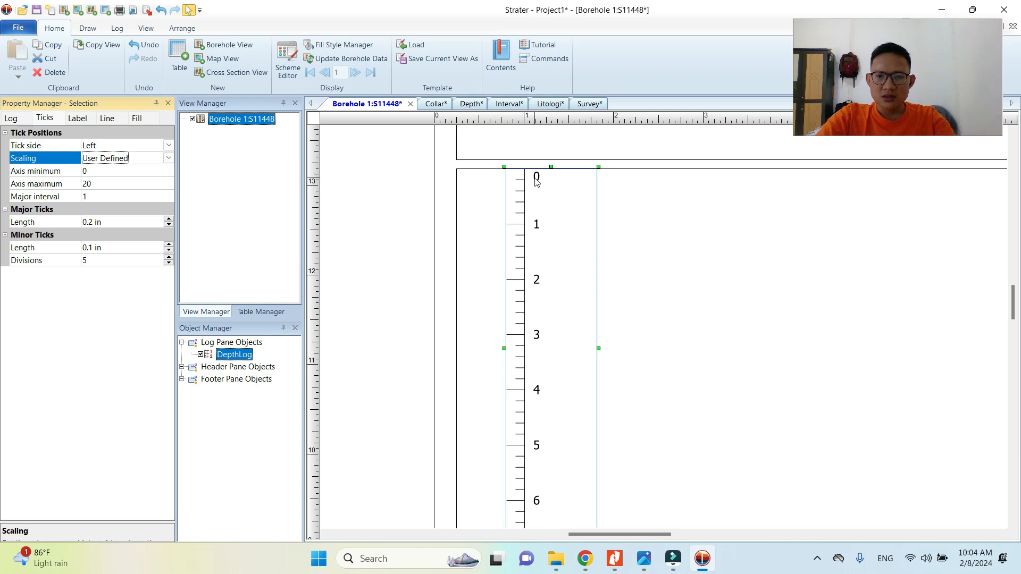
- Set the depth log's major tick interval to 2 and check the spacing of the depth labels
{"action": "left_click", "coordinate": [100, 197]}
{"action": "type", "text": "2"}
{"action": "key", "text": "Return"}
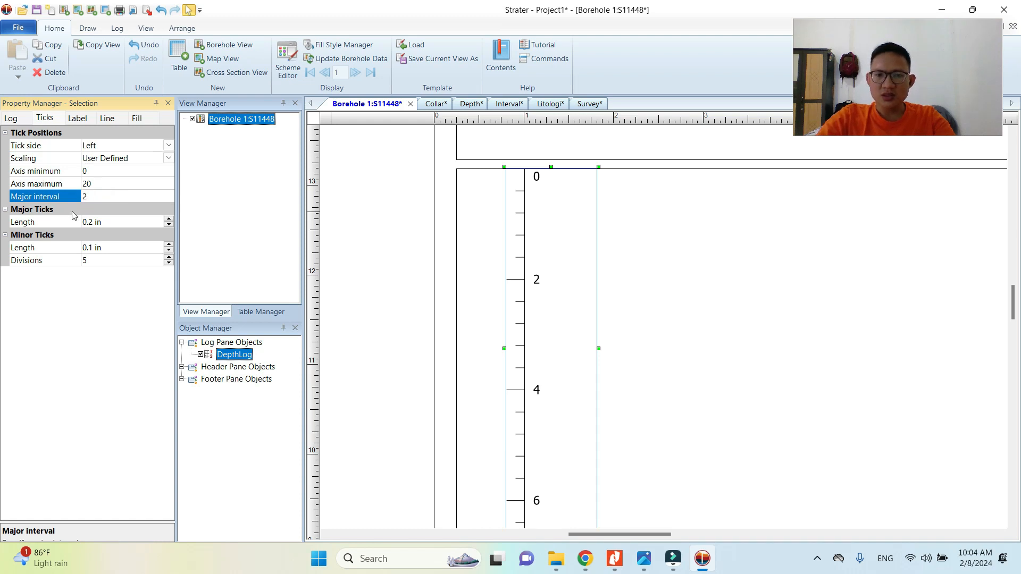
{"action": "left_click", "coordinate": [430, 187]}
{"action": "left_click", "coordinate": [522, 204]}
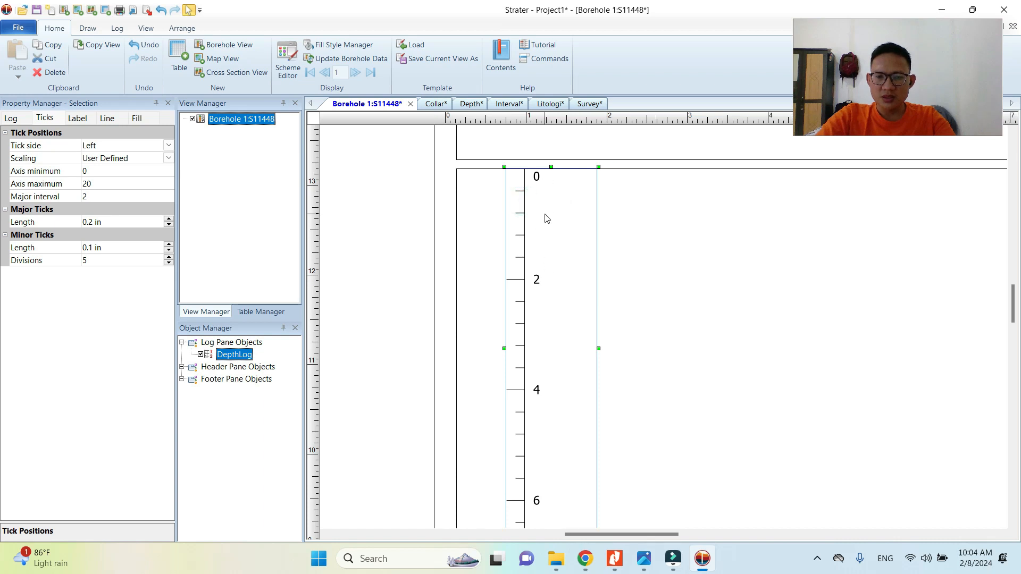
{"action": "scroll", "coordinate": [546, 218], "scroll_direction": "down", "scroll_amount": 1}
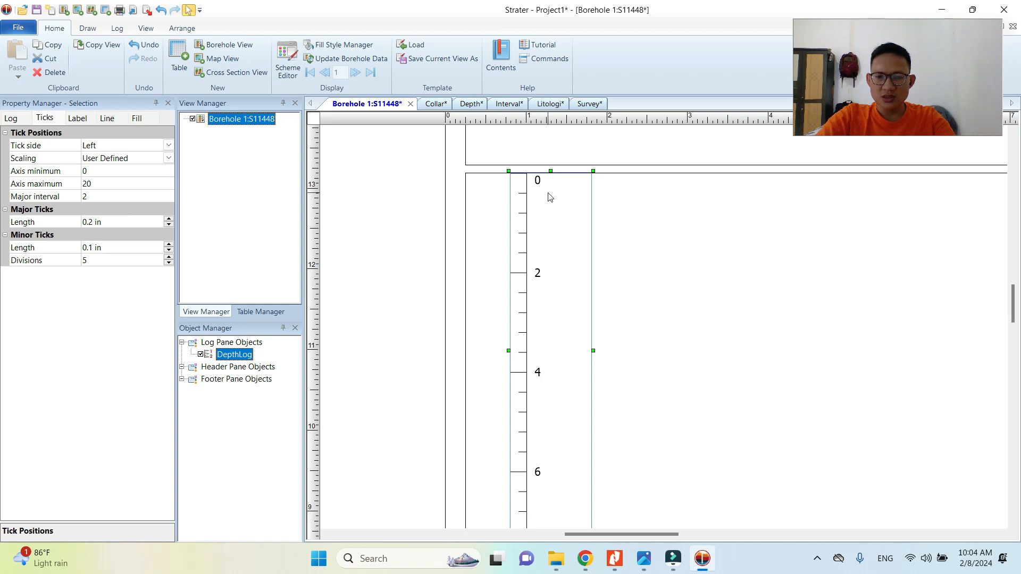
{"action": "scroll", "coordinate": [550, 197], "scroll_direction": "down", "scroll_amount": 2}
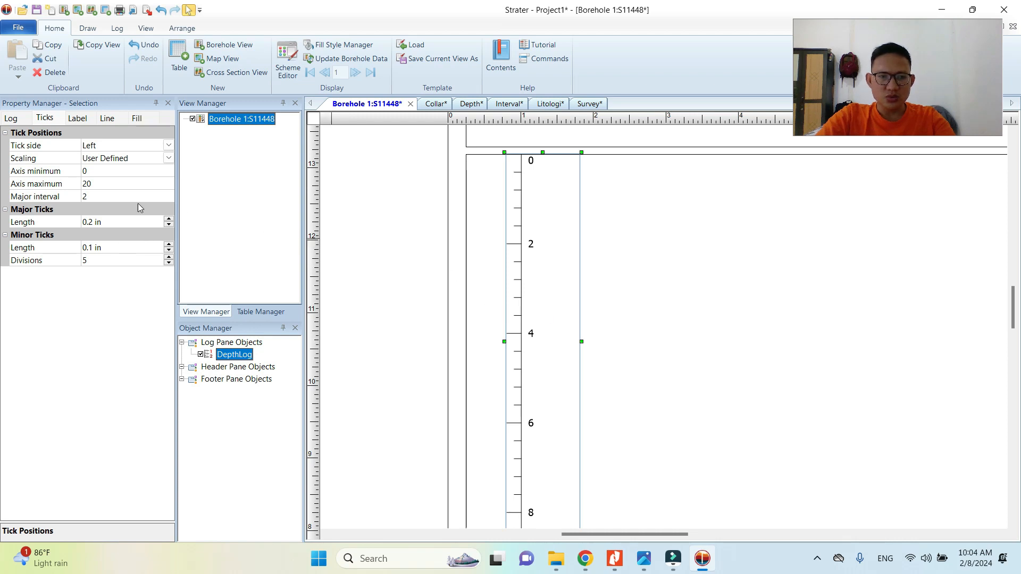
- Set the depth log's major tick interval to 1
{"action": "left_click", "coordinate": [100, 196]}
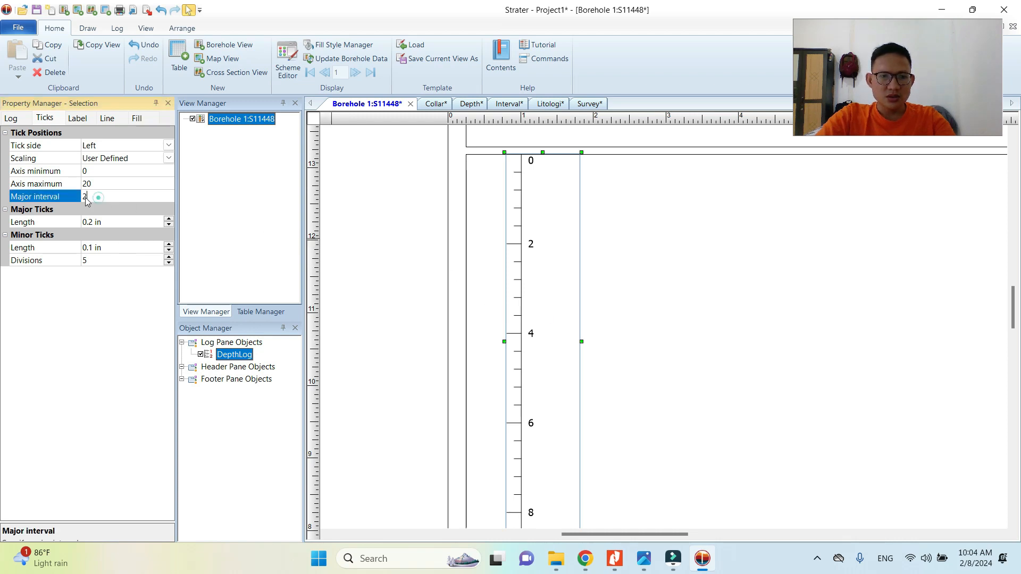
{"action": "type", "text": "1"}
{"action": "key", "text": "Return"}
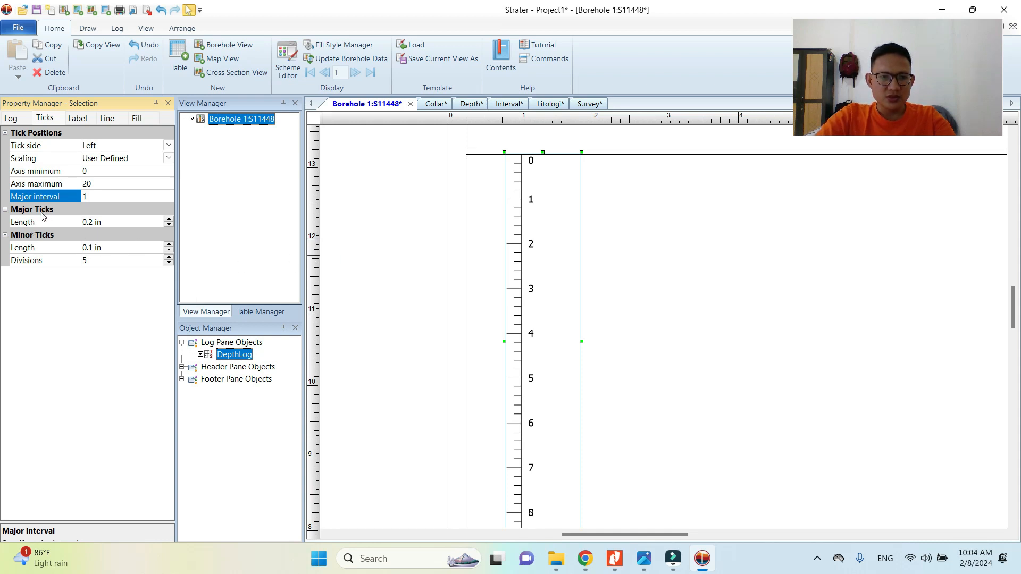
- Lengthen the depth log's major ticks, setting their length to 0.4 in
{"action": "left_click", "coordinate": [169, 219]}
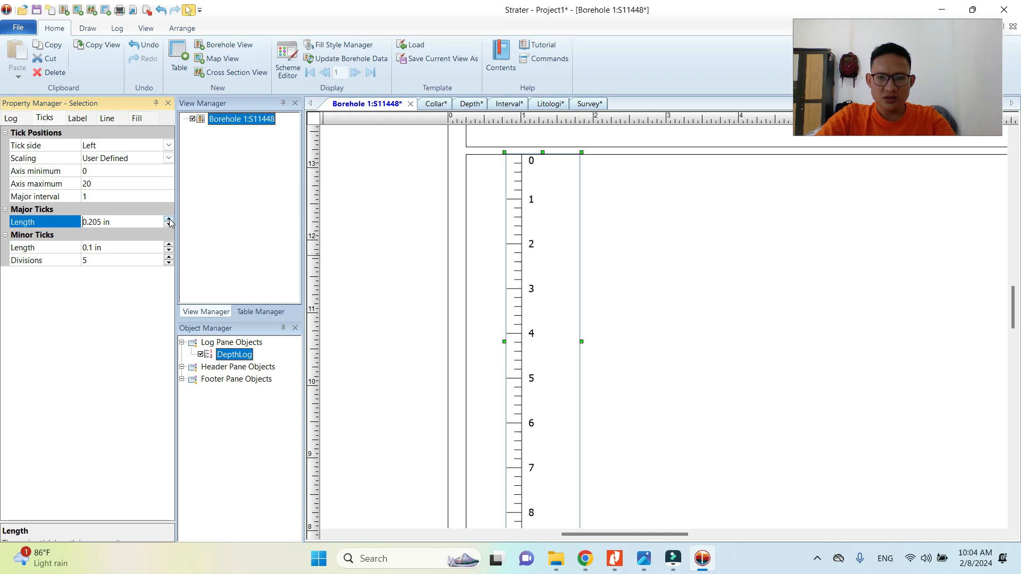
{"action": "left_click", "coordinate": [169, 219]}
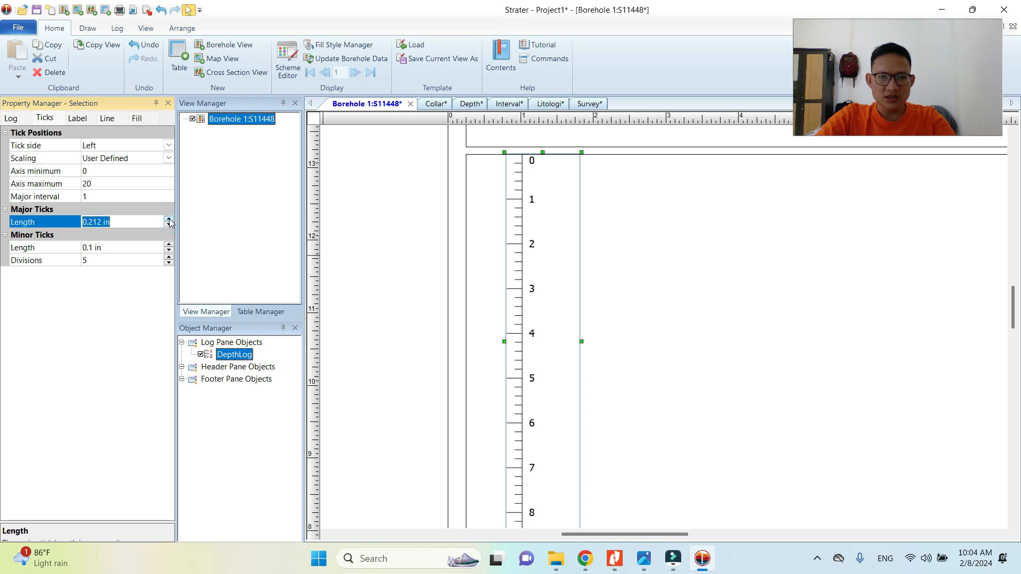
{"action": "scroll", "coordinate": [524, 186], "scroll_direction": "up", "scroll_amount": 2}
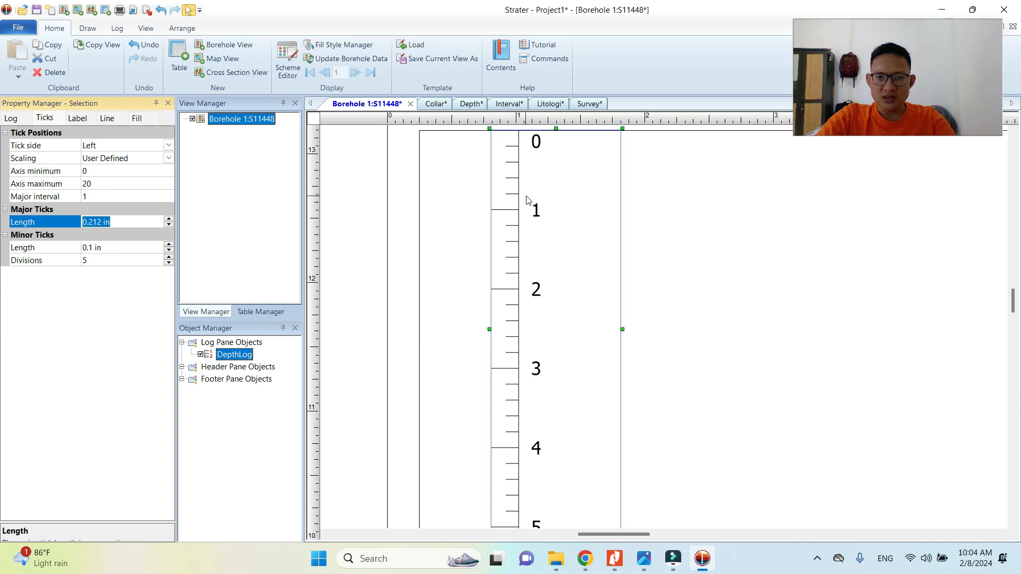
{"action": "left_click_drag", "start_coordinate": [524, 197], "coordinate": [548, 216]}
{"action": "double_click", "coordinate": [95, 222]}
{"action": "type", "text": "0.4"}
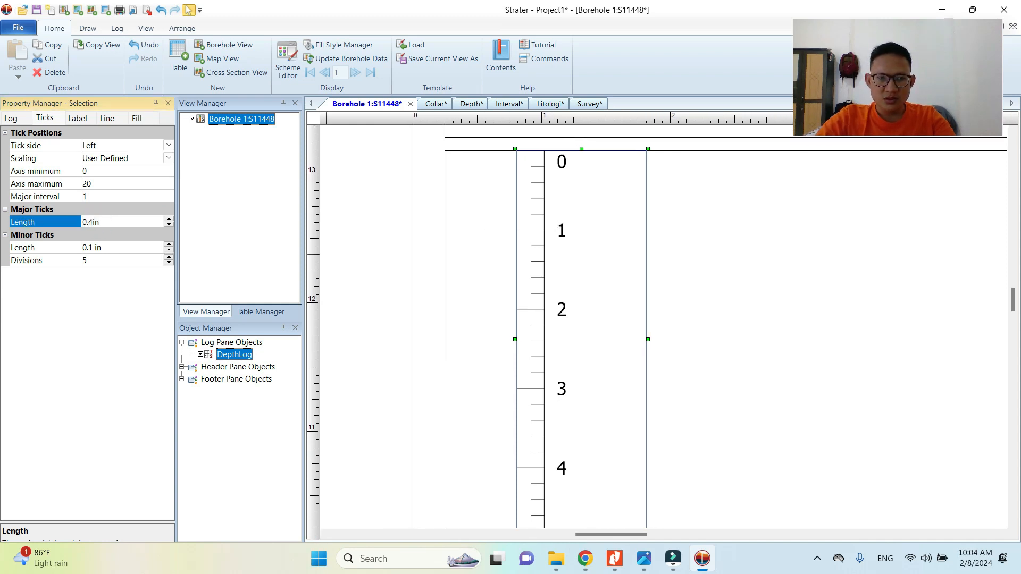
{"action": "key", "text": "Return"}
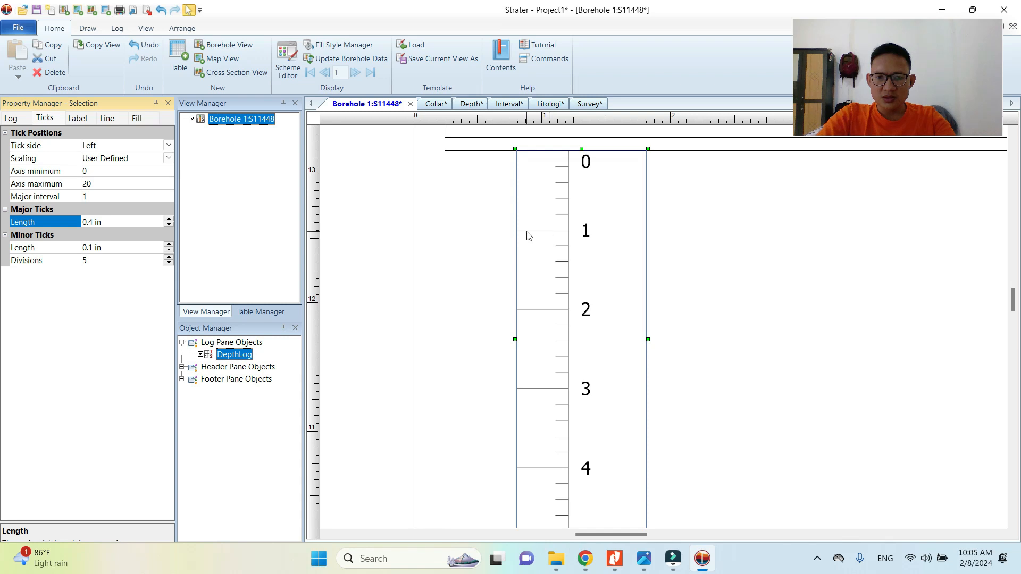
- Set the depth log's major tick length to 0.3 in
{"action": "left_click", "coordinate": [93, 222]}
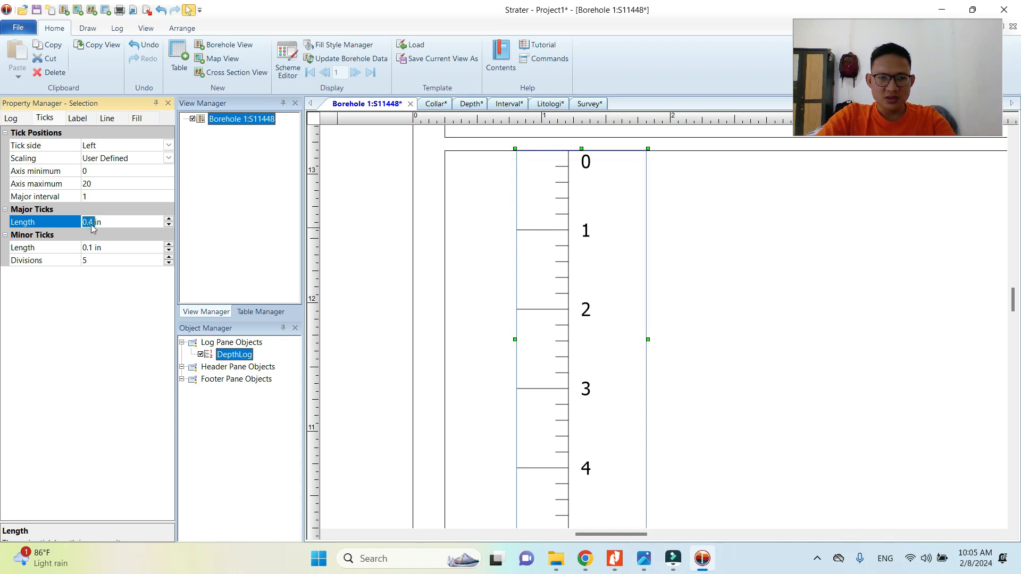
{"action": "key", "text": "BackSpace"}
{"action": "key", "text": "BackSpace"}
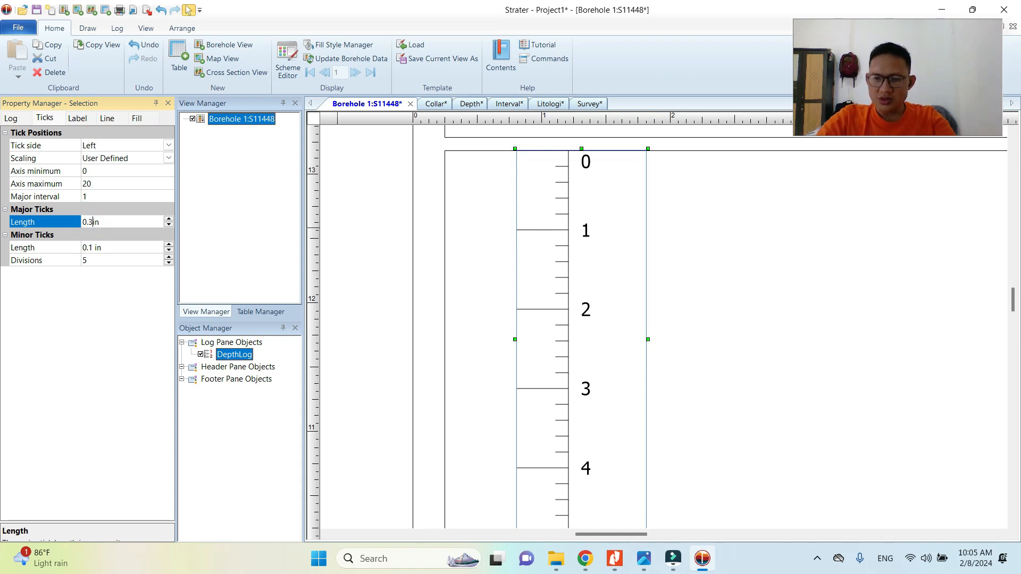
{"action": "type", "text": ".3"}
{"action": "key", "text": "Return"}
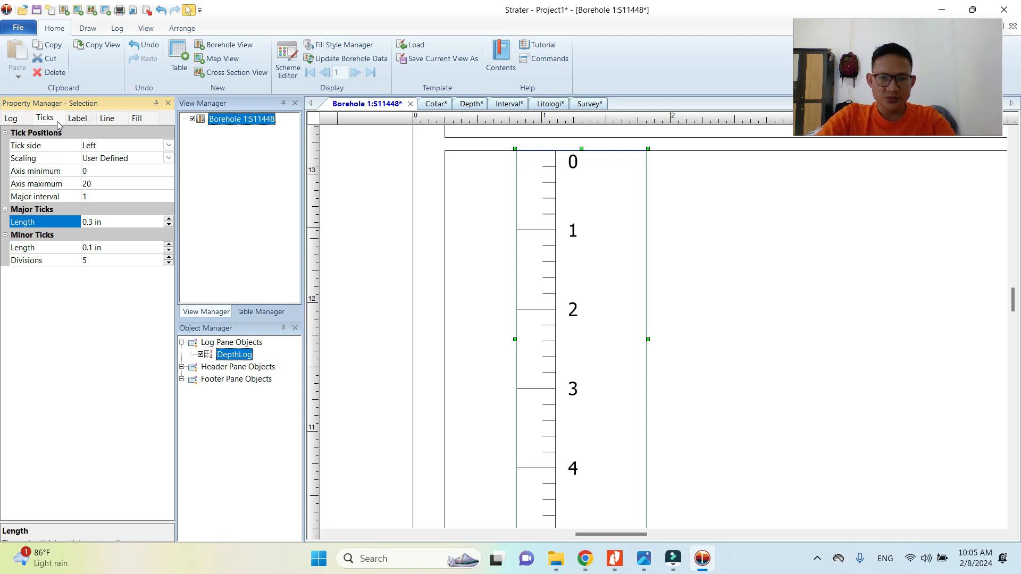
- Set the depth log's minor tick length to 0.3 in
{"action": "left_click", "coordinate": [39, 238]}
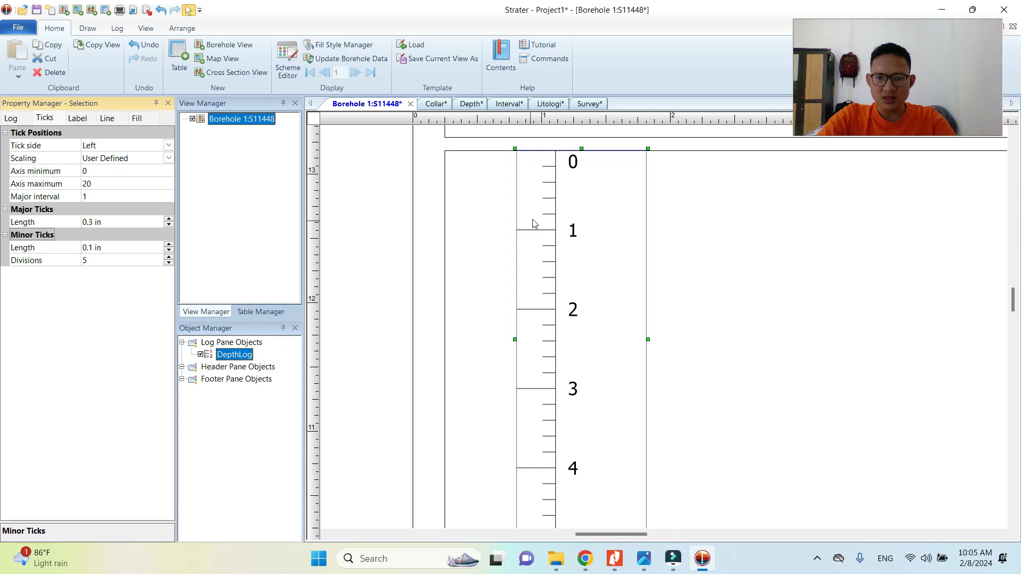
{"action": "left_click", "coordinate": [93, 252]}
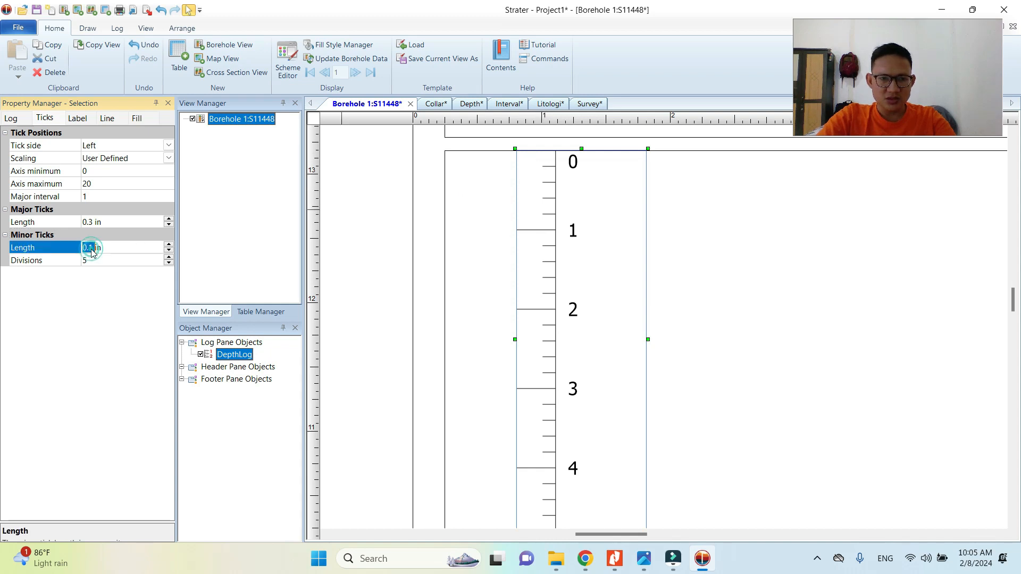
{"action": "type", "text": "0."}
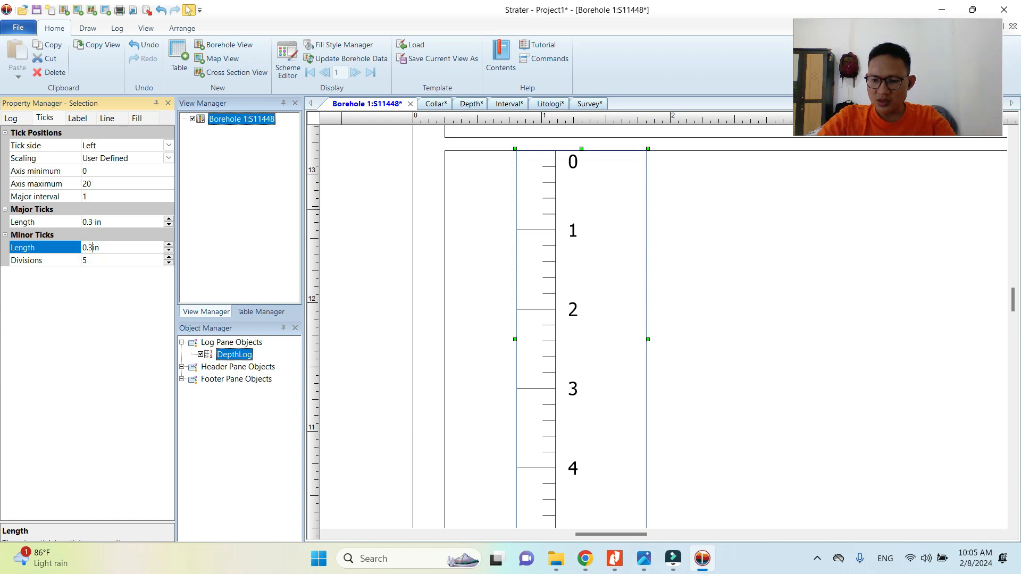
{"action": "key", "text": "Return"}
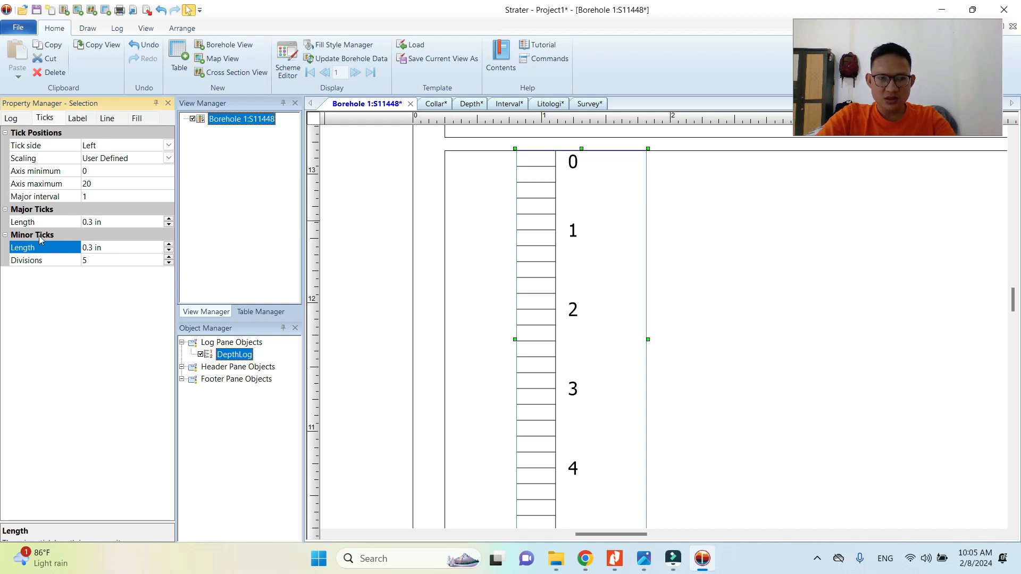
- Set the depth log's minor tick length to 0.2 in
{"action": "double_click", "coordinate": [88, 249]}
{"action": "type", "text": "0"}
{"action": "type", "text": ".1"}
{"action": "key", "text": "Return"}
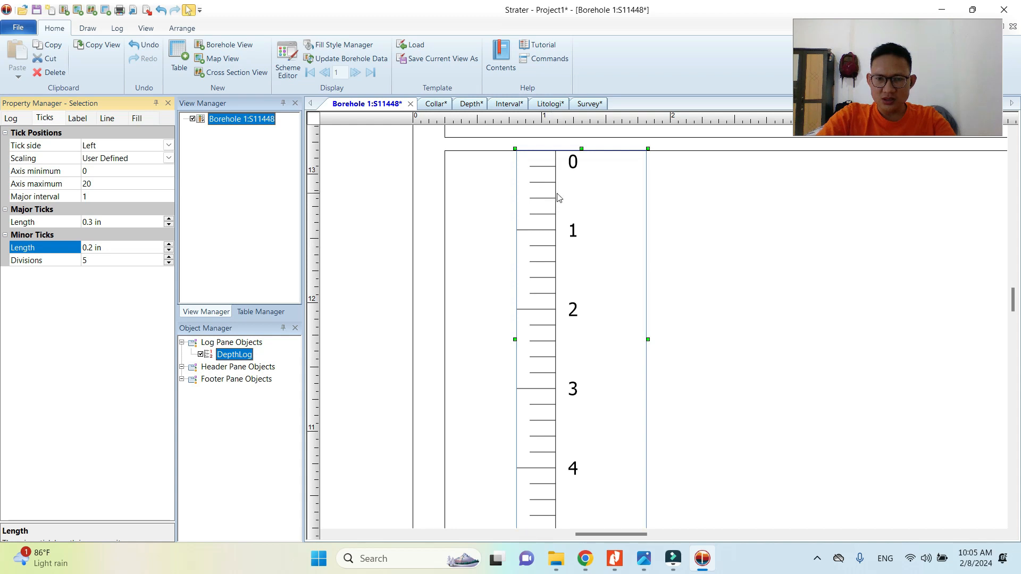
- Set the number of minor tick divisions on the depth log to 2
{"action": "left_click", "coordinate": [84, 260]}
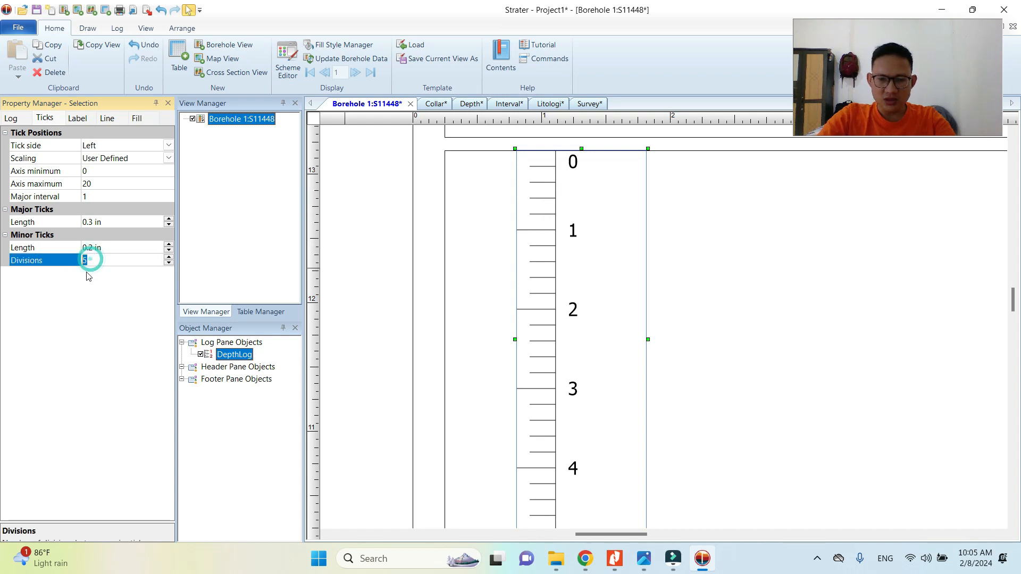
{"action": "type", "text": "2"}
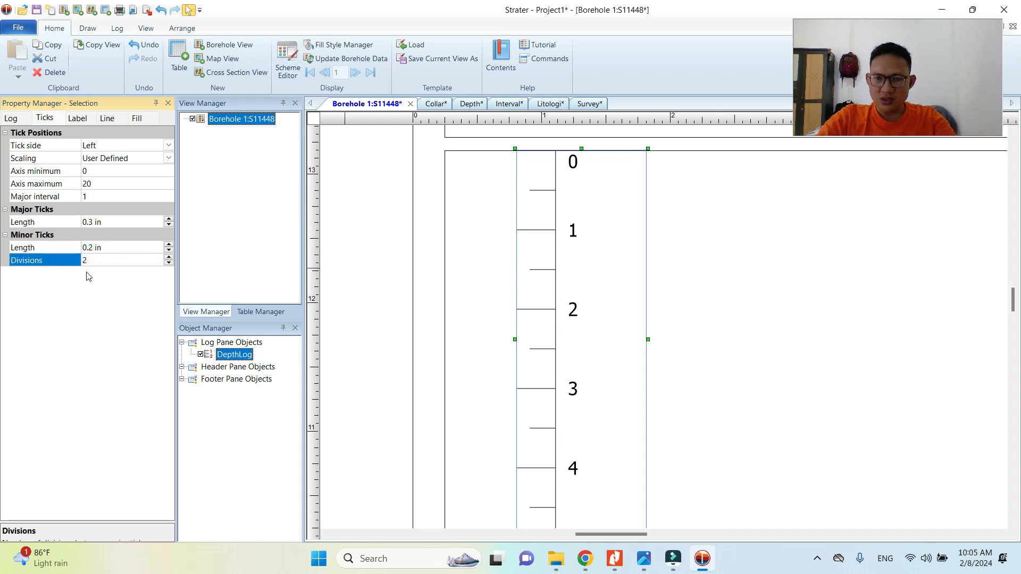
{"action": "left_click", "coordinate": [403, 209]}
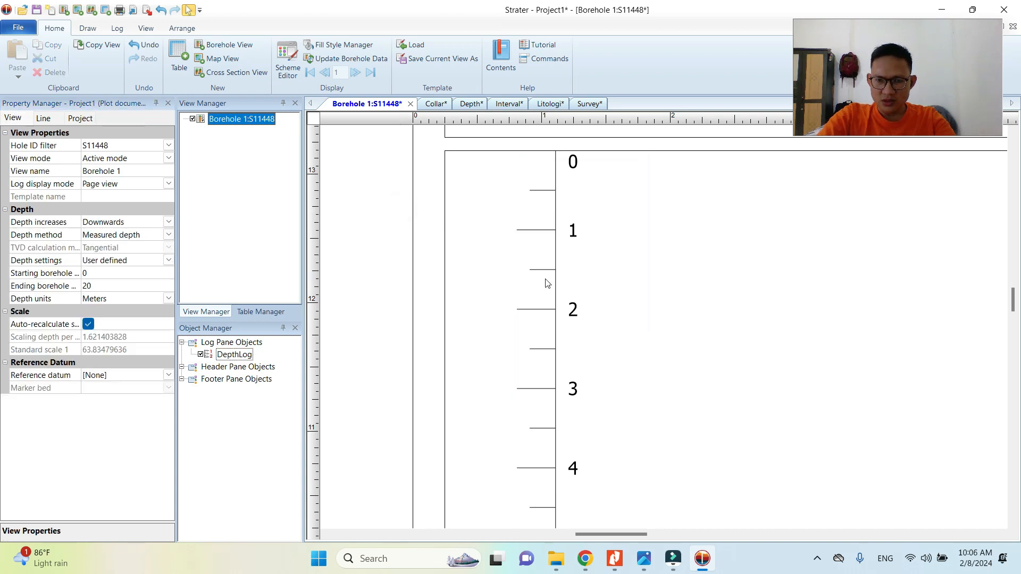
{"action": "left_click", "coordinate": [548, 204]}
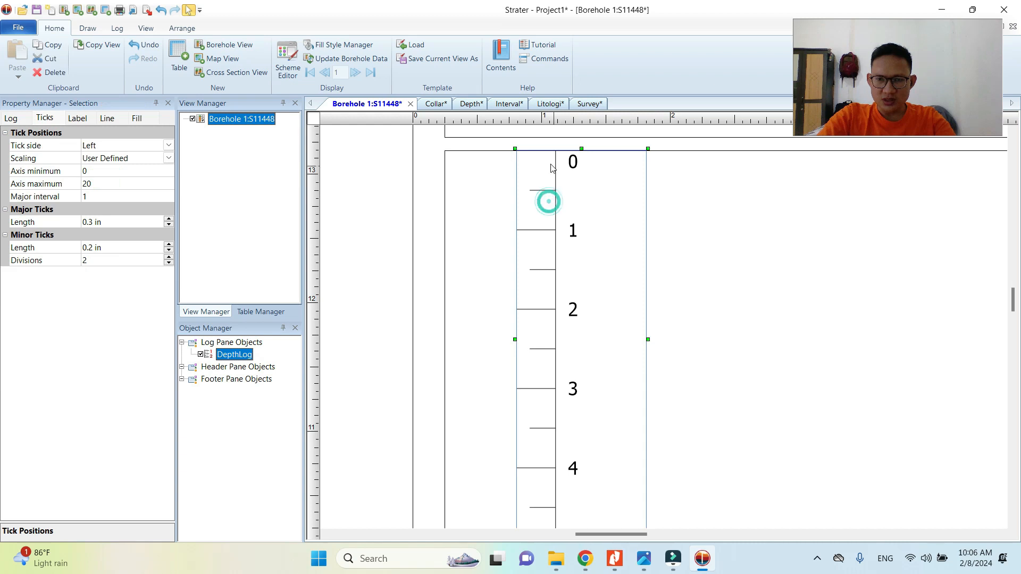
- Change the depth log's minor tick divisions, trying 3 and settling on 4
{"action": "left_click", "coordinate": [109, 265]}
{"action": "type", "text": "3"}
{"action": "double_click", "coordinate": [93, 262]}
{"action": "type", "text": "4"}
{"action": "left_click", "coordinate": [383, 263]}
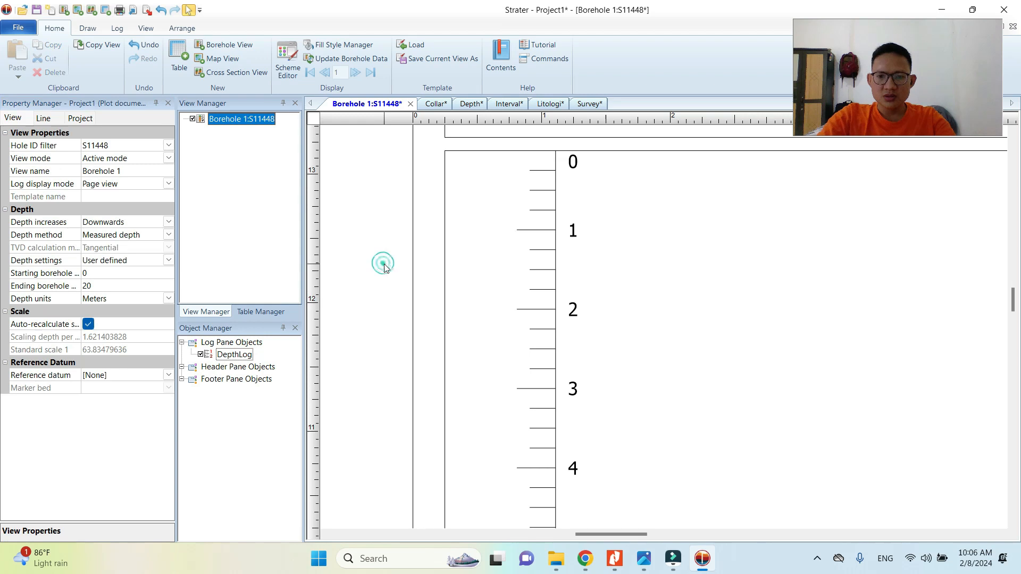
{"action": "left_click", "coordinate": [545, 218]}
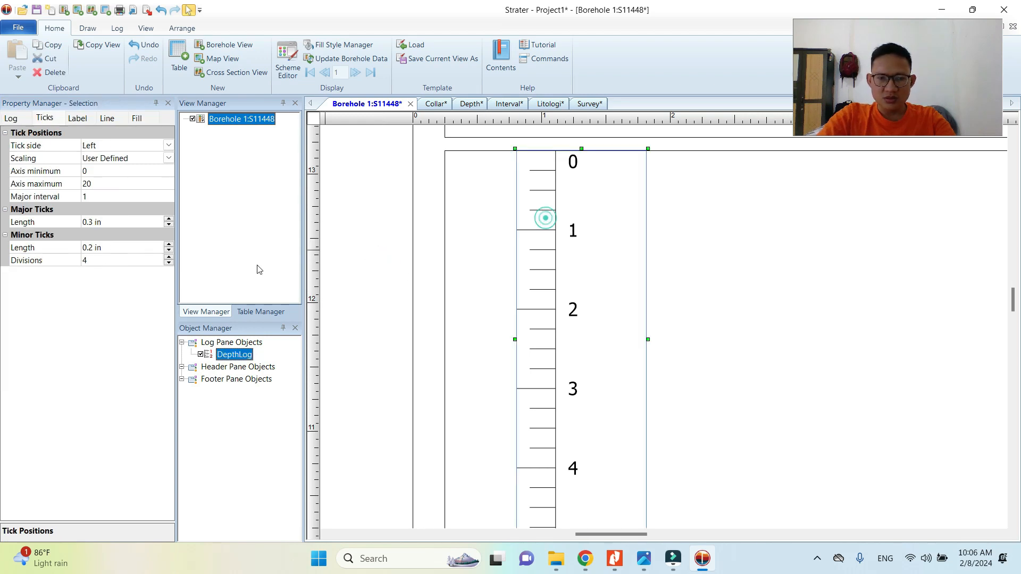
{"action": "scroll", "coordinate": [538, 239], "scroll_direction": "down", "scroll_amount": 1}
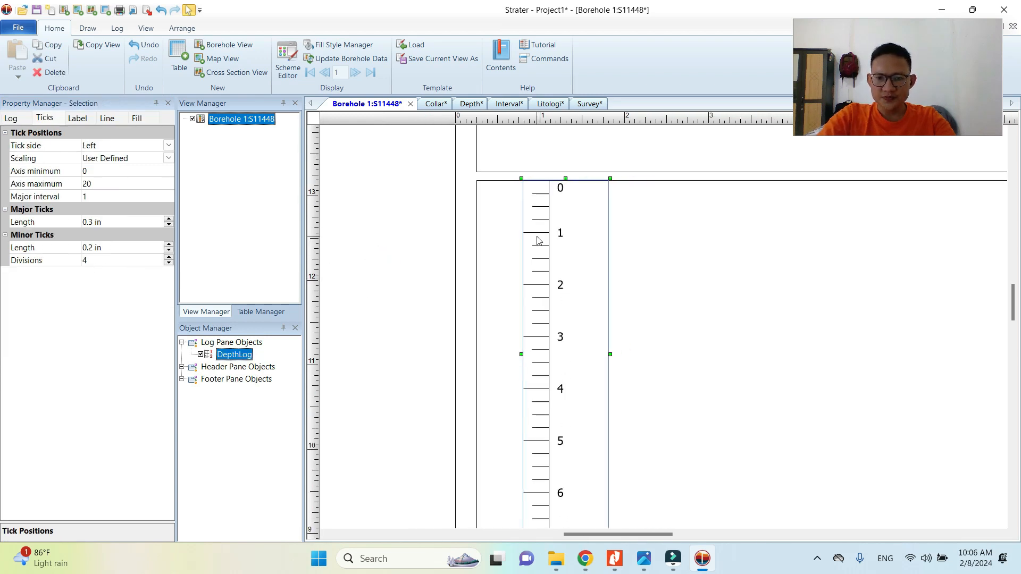
{"action": "scroll", "coordinate": [538, 239], "scroll_direction": "up", "scroll_amount": 2}
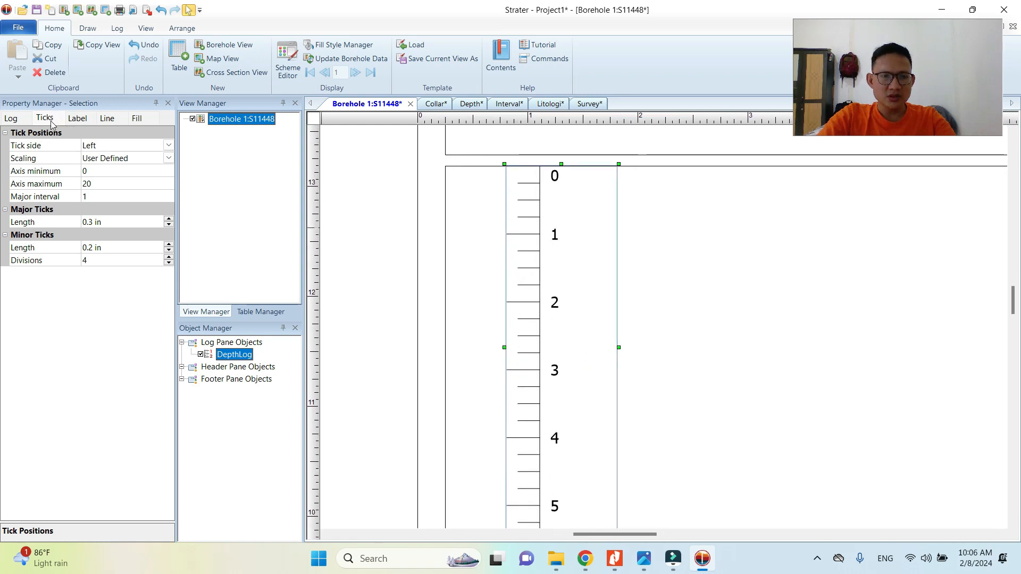
- Try the depth log's labels on the Left side and return them to the Right side
{"action": "left_click", "coordinate": [77, 121]}
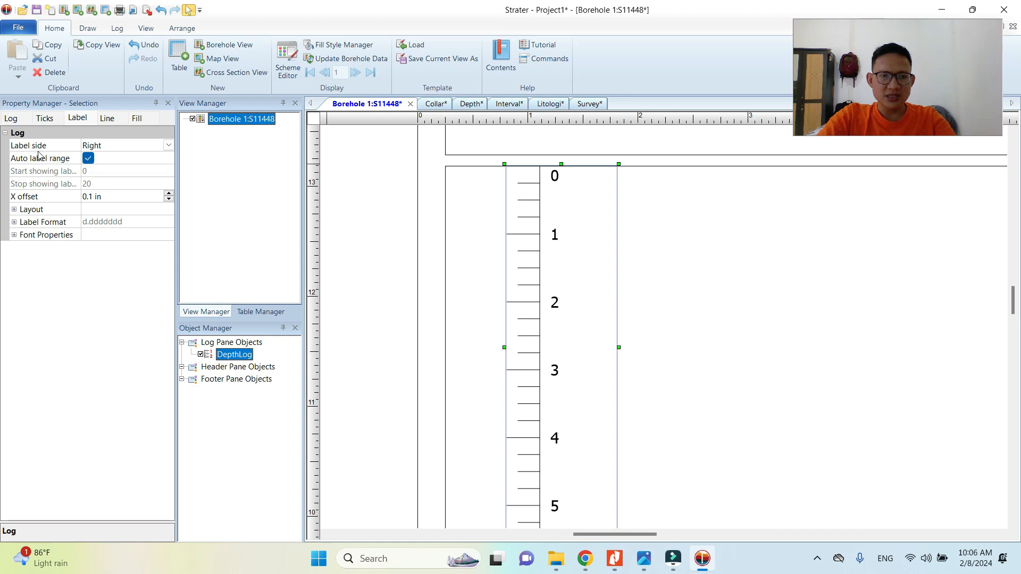
{"action": "left_click", "coordinate": [129, 145]}
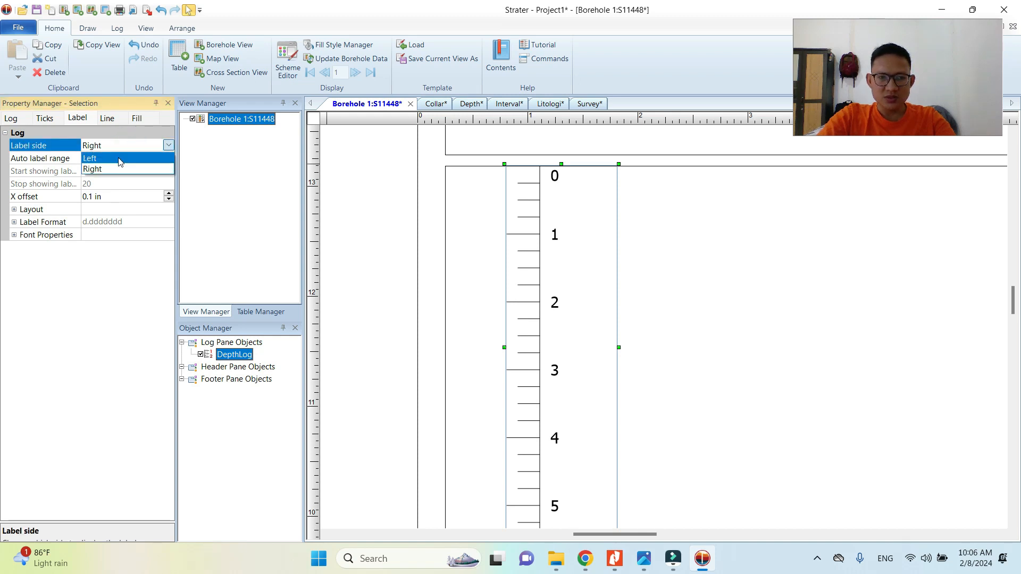
{"action": "left_click", "coordinate": [118, 158]}
{"action": "scroll", "coordinate": [548, 248], "scroll_direction": "down", "scroll_amount": 2}
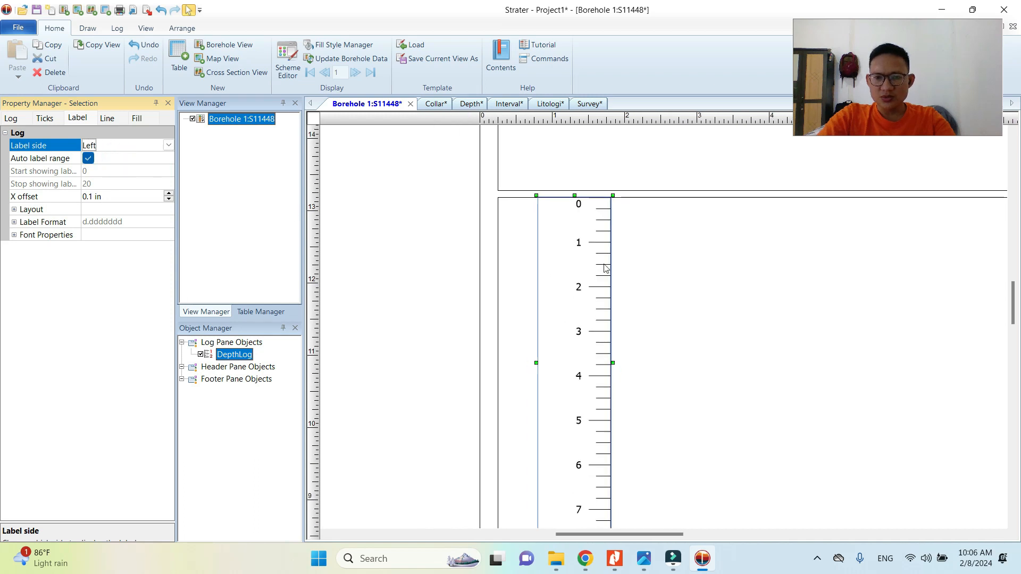
{"action": "left_click", "coordinate": [133, 147]}
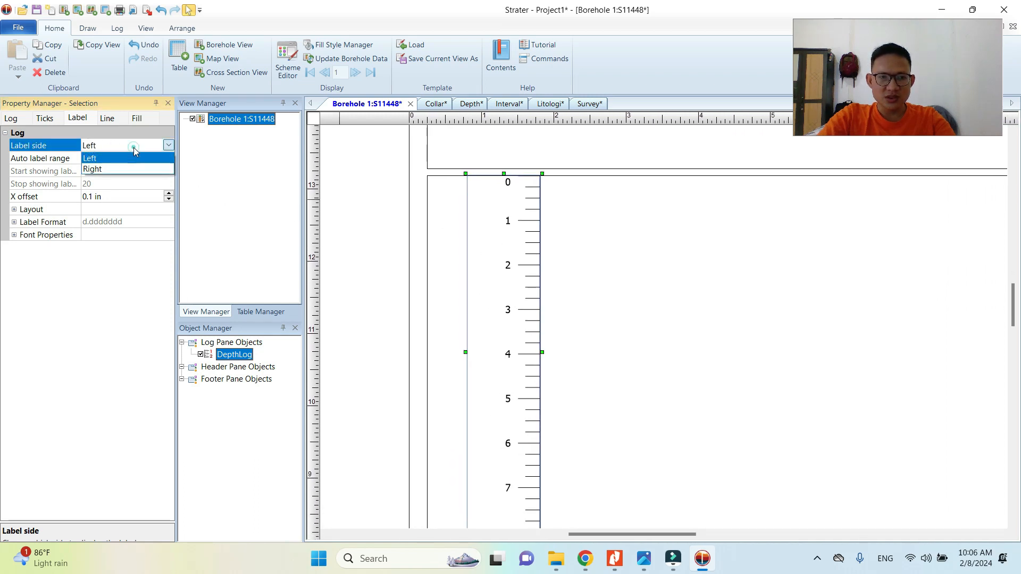
{"action": "left_click", "coordinate": [122, 170]}
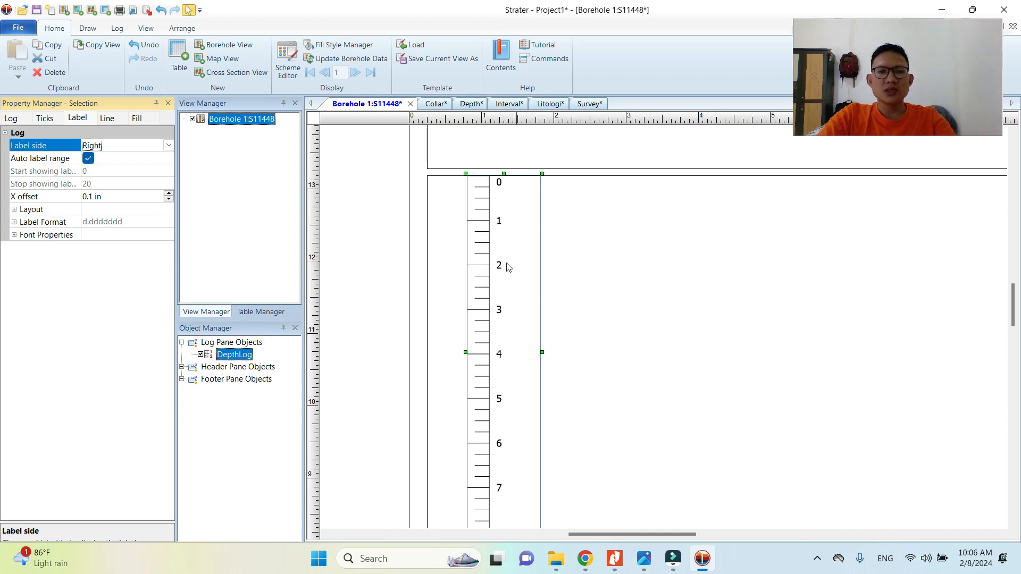
- Set the depth log's label side to Left
{"action": "left_click", "coordinate": [103, 151]}
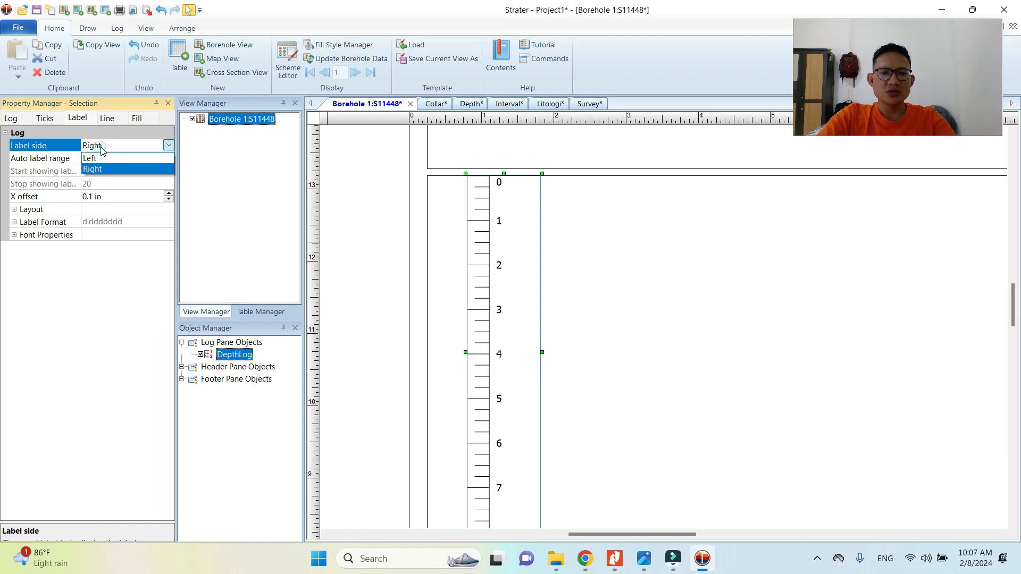
{"action": "left_click", "coordinate": [103, 159]}
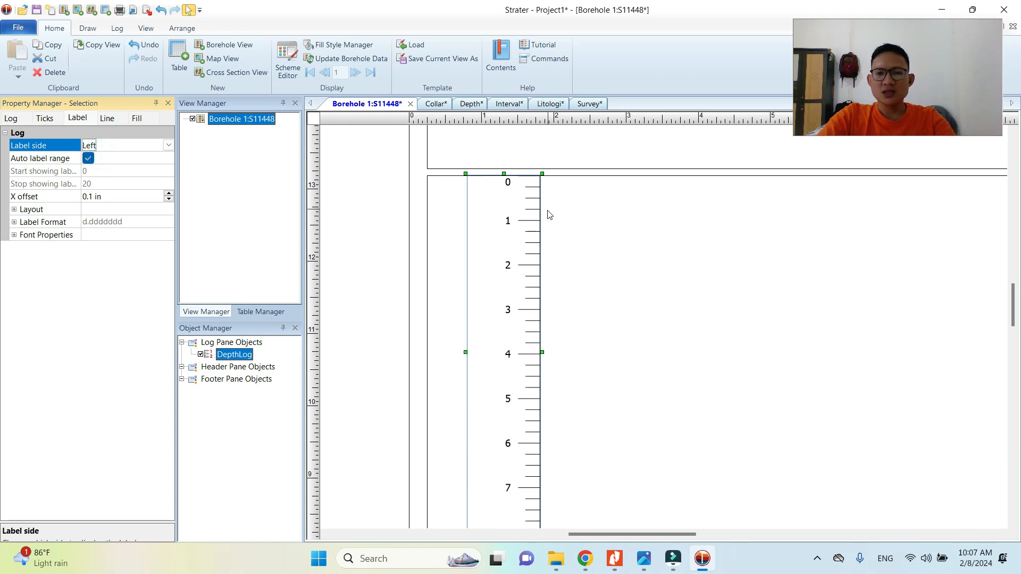
{"action": "scroll", "coordinate": [549, 215], "scroll_direction": "down", "scroll_amount": 2}
{"action": "left_click", "coordinate": [370, 202]}
{"action": "left_click", "coordinate": [495, 211]}
- Set the depth log's tick side to Right
{"action": "left_click", "coordinate": [52, 120]}
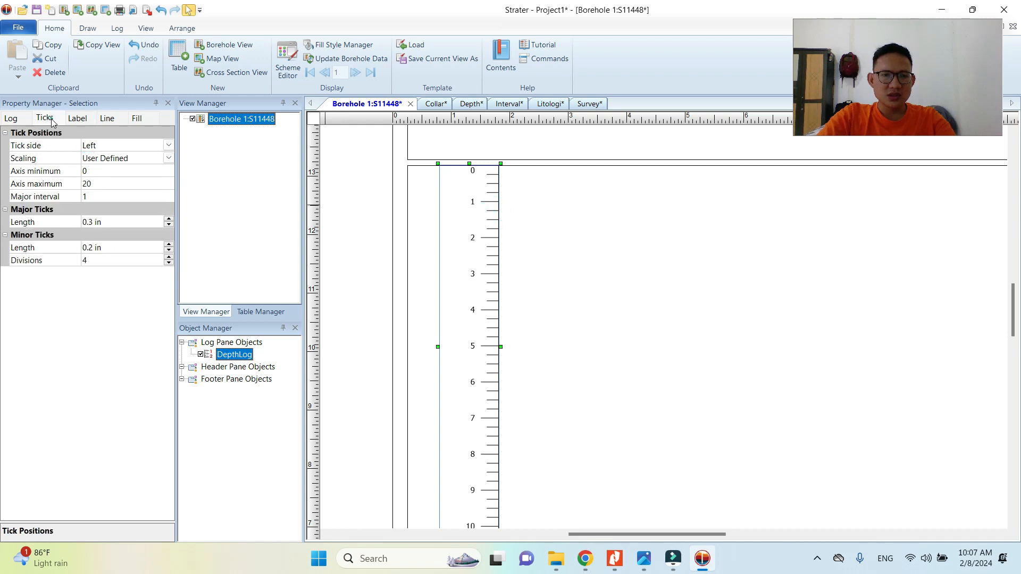
{"action": "left_click", "coordinate": [91, 149]}
{"action": "left_click", "coordinate": [98, 170]}
{"action": "scroll", "coordinate": [486, 189], "scroll_direction": "up", "scroll_amount": 4}
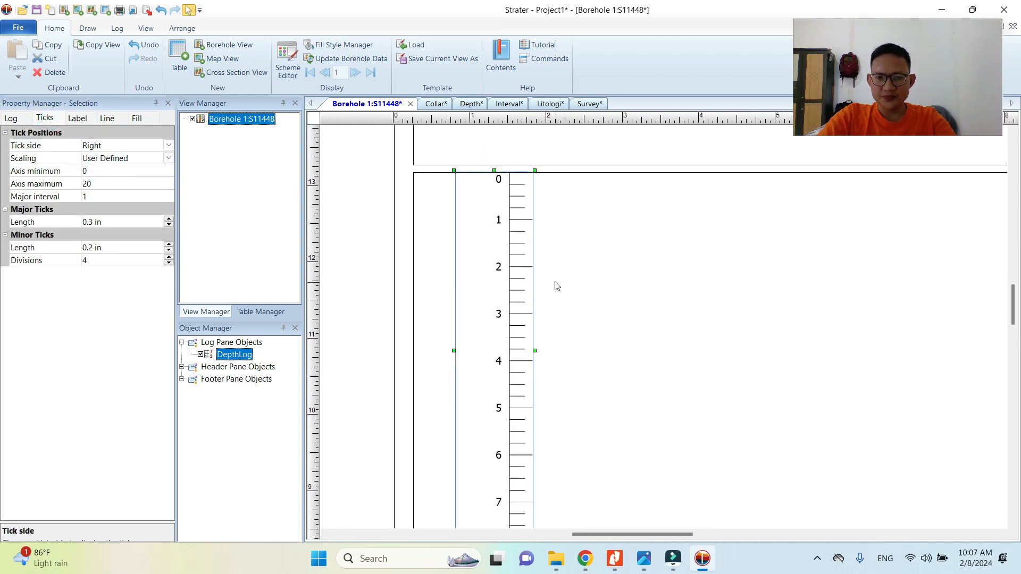
- Turn the depth log's automatic label range off and back on
{"action": "left_click", "coordinate": [78, 119]}
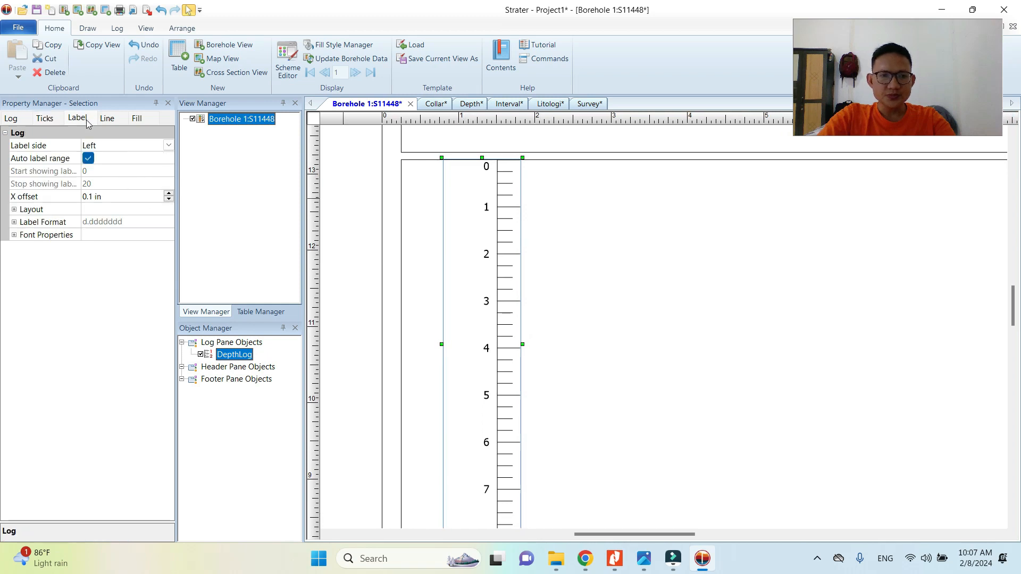
{"action": "left_click", "coordinate": [89, 160]}
{"action": "left_click", "coordinate": [88, 160]}
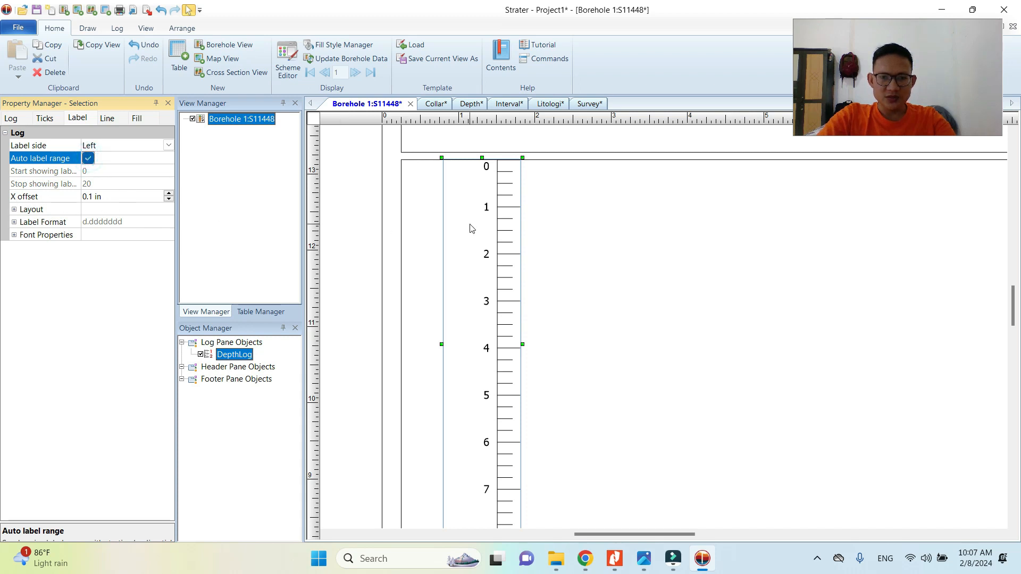
- Set the X offset of the depth log's labels to 0.2 in
{"action": "scroll", "coordinate": [484, 218], "scroll_direction": "up", "scroll_amount": 2}
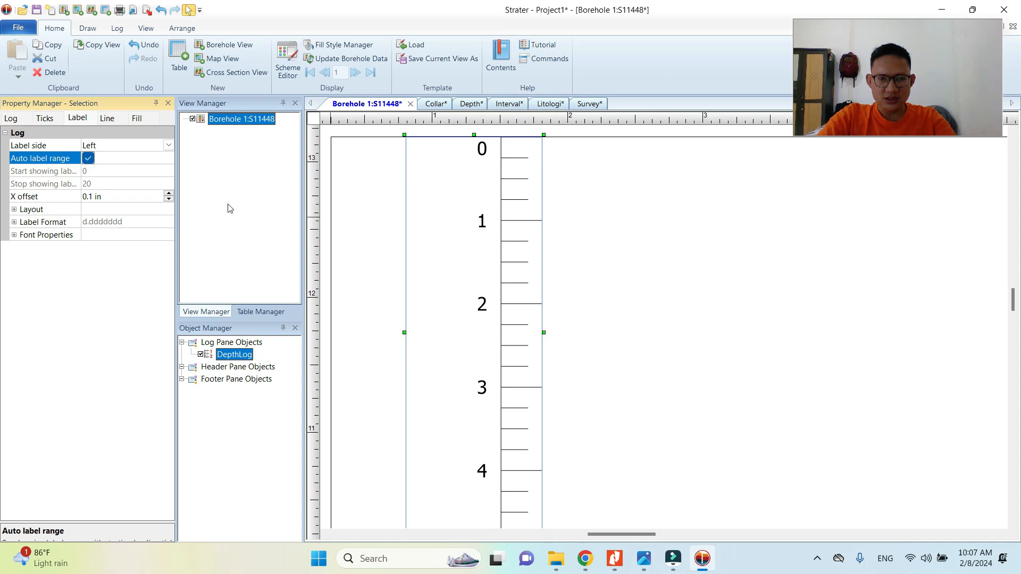
{"action": "left_click", "coordinate": [91, 201]}
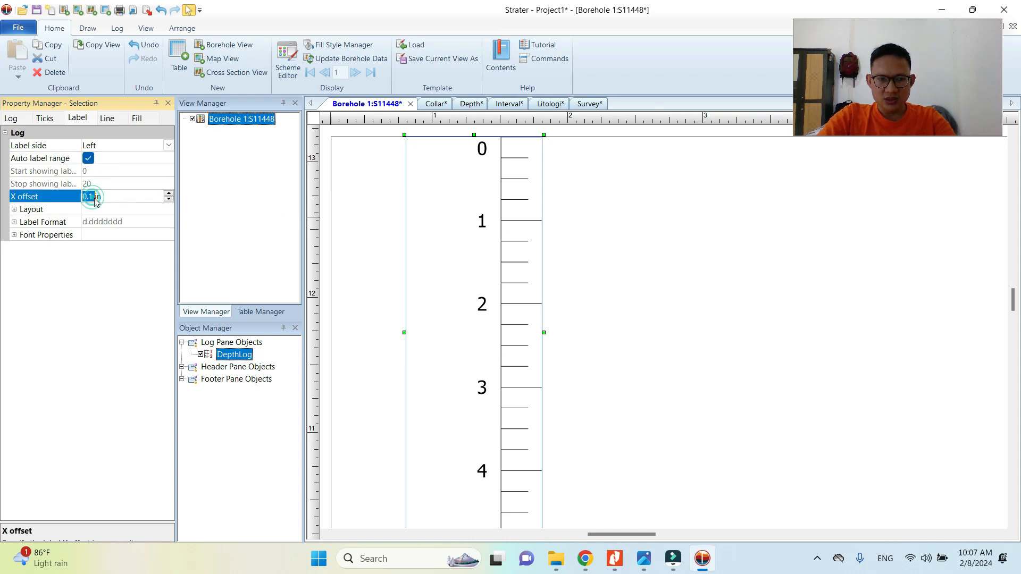
{"action": "type", "text": "0.2"}
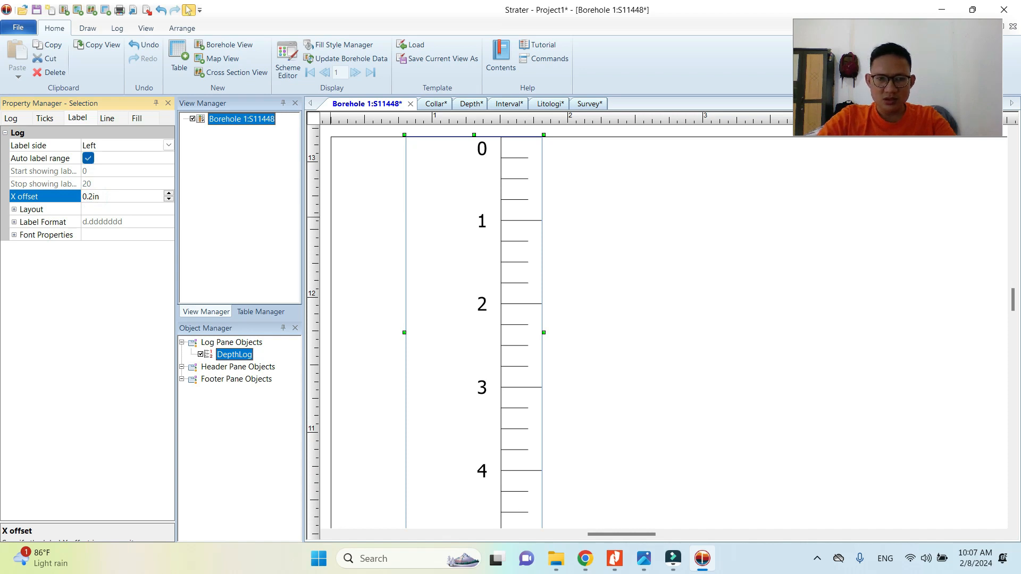
{"action": "key", "text": "Return"}
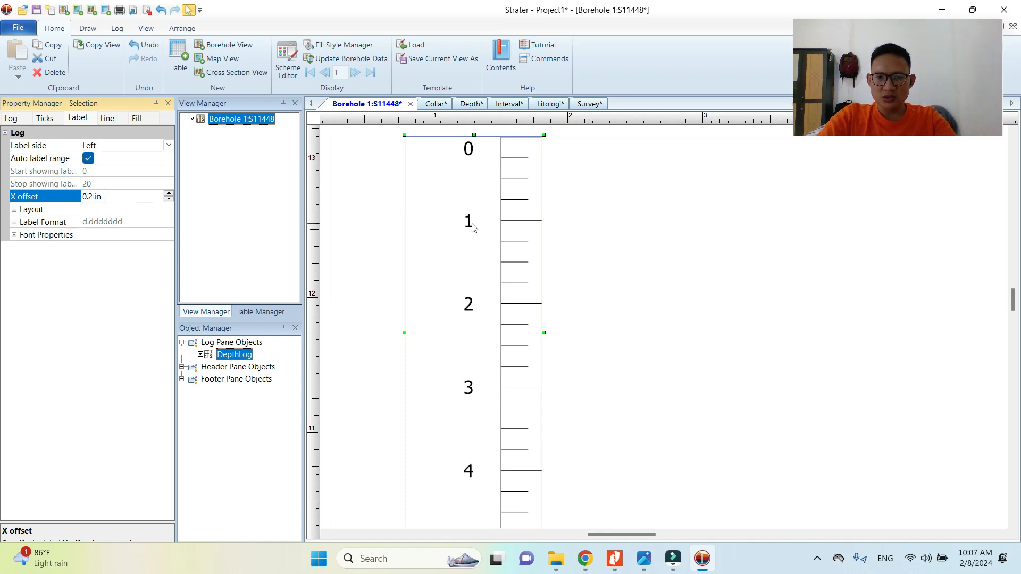
- Set the X offset of the depth log's labels to 0.1 in
{"action": "double_click", "coordinate": [89, 198]}
{"action": "type", "text": "0."}
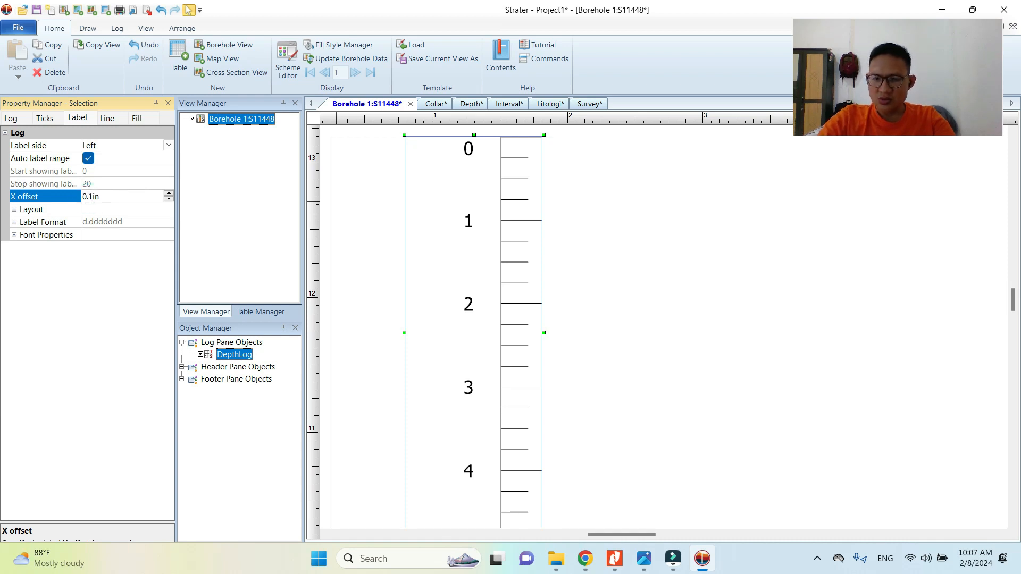
{"action": "type", "text": "1"}
{"action": "key", "text": "Return"}
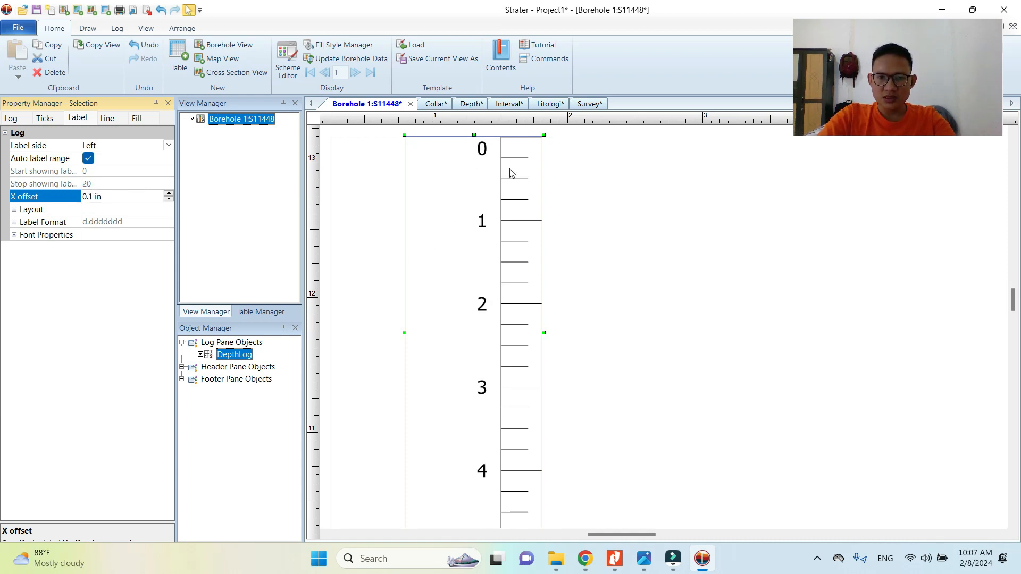
- Reduce the X offset of the depth log's labels to 0.079 in
{"action": "left_click", "coordinate": [169, 200]}
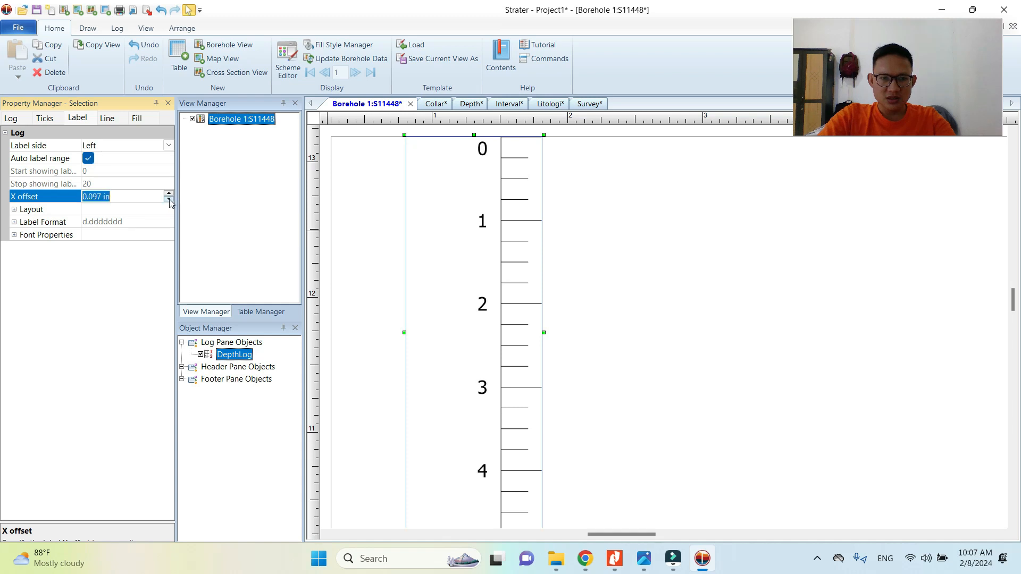
{"action": "left_click", "coordinate": [170, 199]}
{"action": "left_click", "coordinate": [169, 199]}
{"action": "left_click", "coordinate": [169, 199]}
{"action": "left_click", "coordinate": [114, 310]}
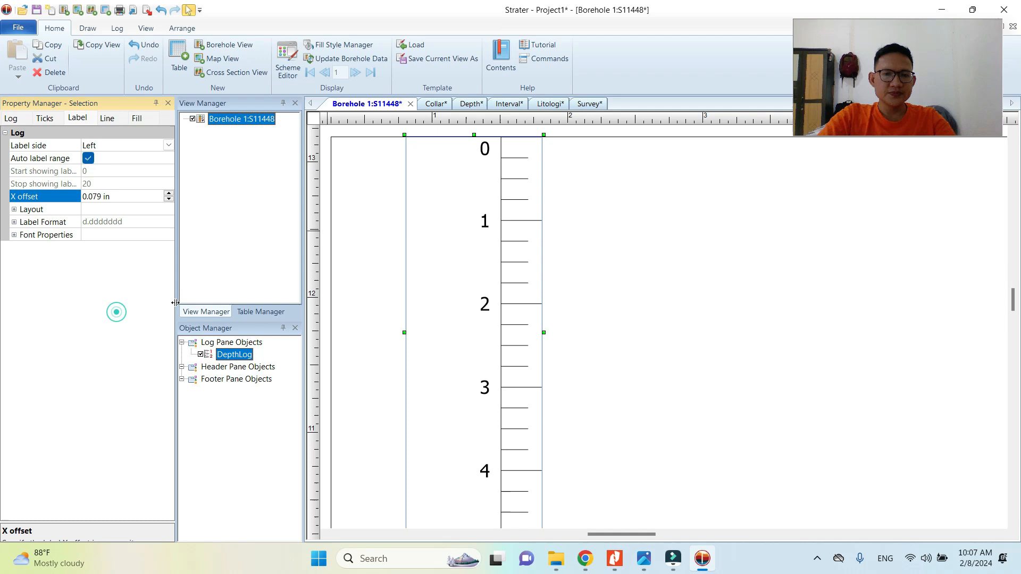
{"action": "scroll", "coordinate": [511, 200], "scroll_direction": "down", "scroll_amount": 2}
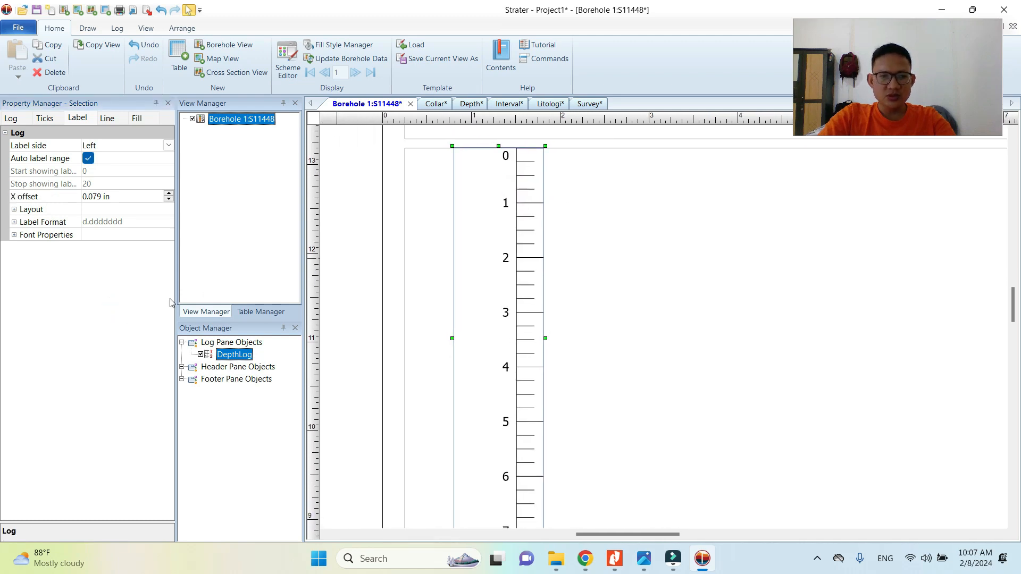
- Try the Top offset method in the depth log's label layout and set it back to Center
{"action": "left_click", "coordinate": [15, 210]}
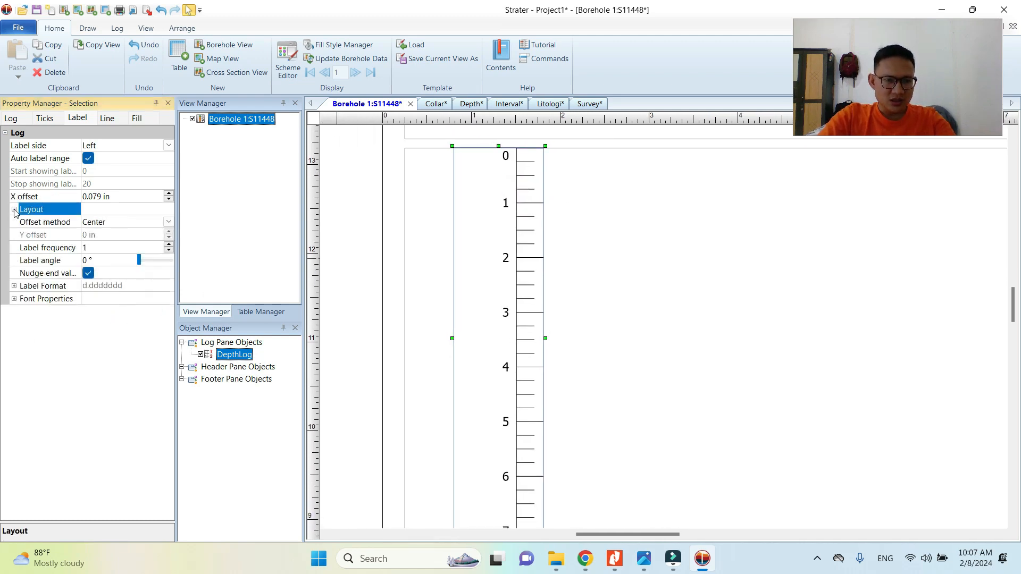
{"action": "left_click", "coordinate": [111, 222]}
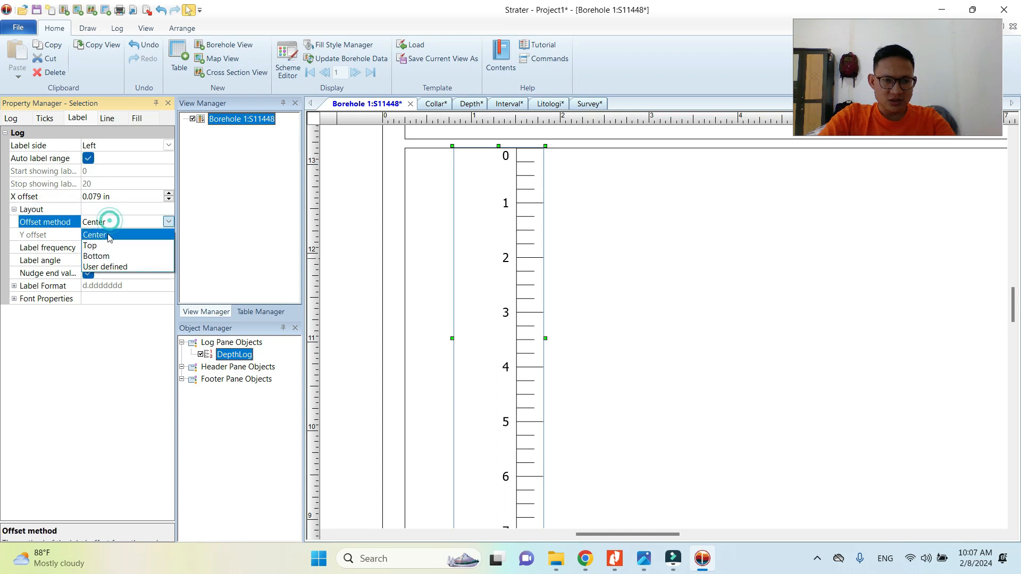
{"action": "left_click", "coordinate": [106, 242]}
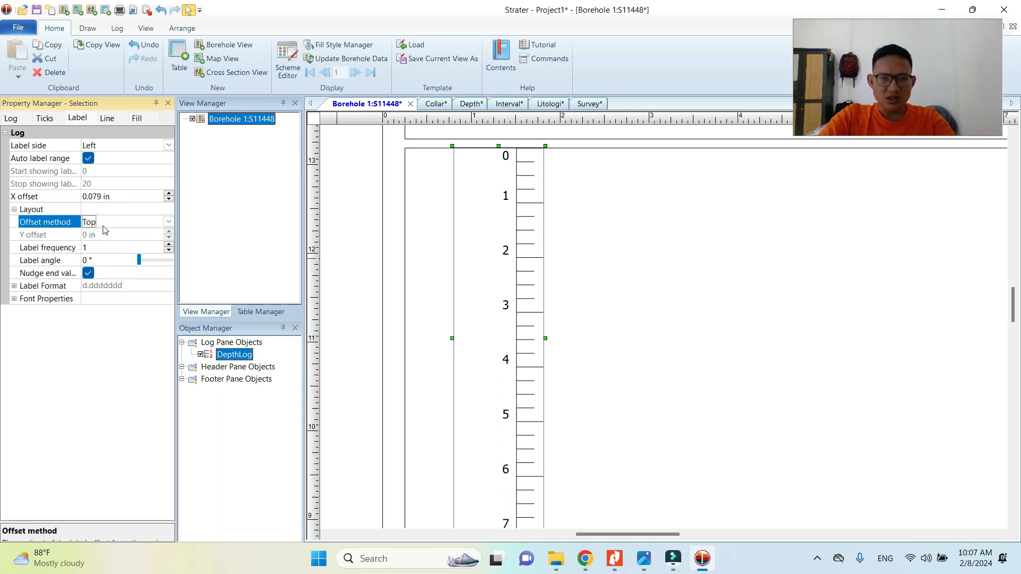
{"action": "left_click", "coordinate": [104, 227]}
{"action": "left_click", "coordinate": [101, 233]}
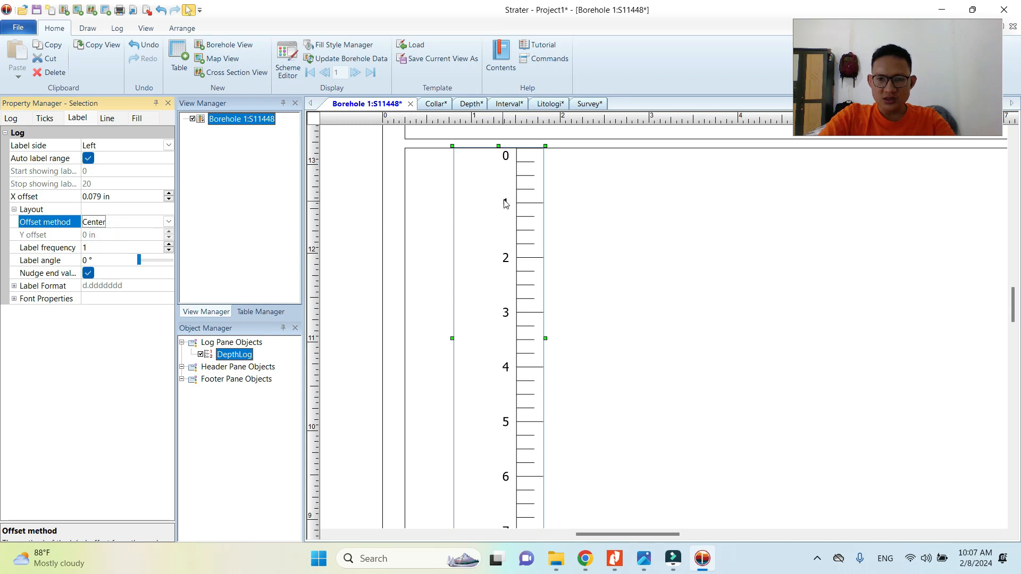
- Set the offset method of the depth log's labels to Top
{"action": "scroll", "coordinate": [506, 204], "scroll_direction": "up", "scroll_amount": 1}
{"action": "left_click_drag", "start_coordinate": [502, 198], "coordinate": [542, 204]}
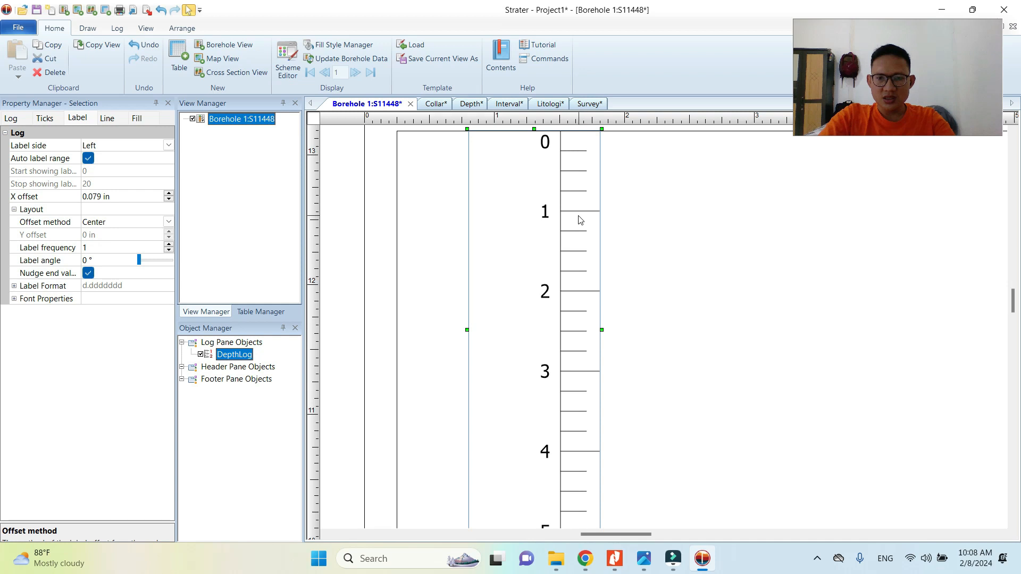
{"action": "left_click", "coordinate": [103, 226]}
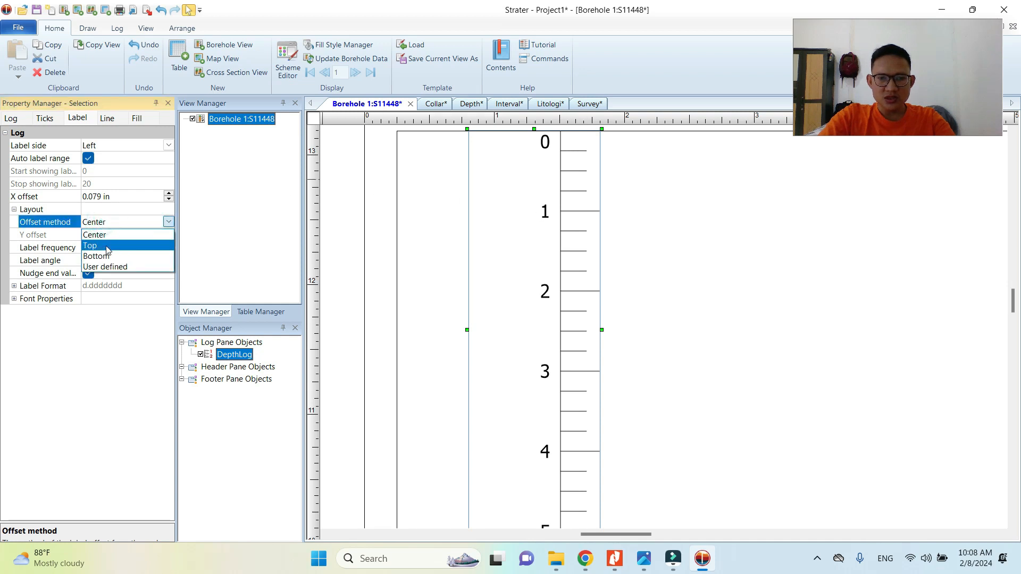
{"action": "left_click", "coordinate": [104, 245]}
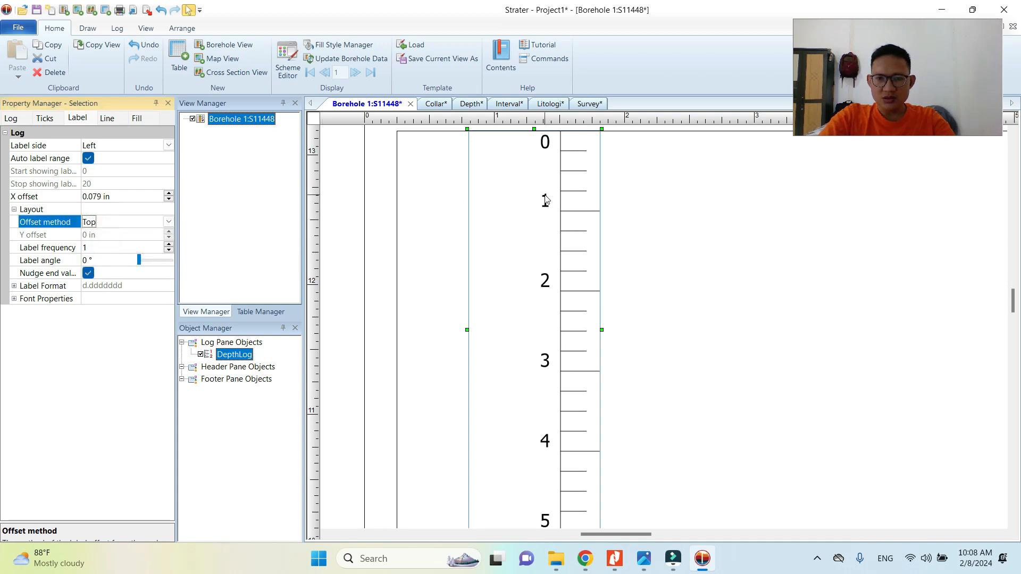
- Try the Bottom and User defined offset methods for the depth log's labels and set the method to Center
{"action": "left_click", "coordinate": [94, 221]}
{"action": "left_click", "coordinate": [92, 256]}
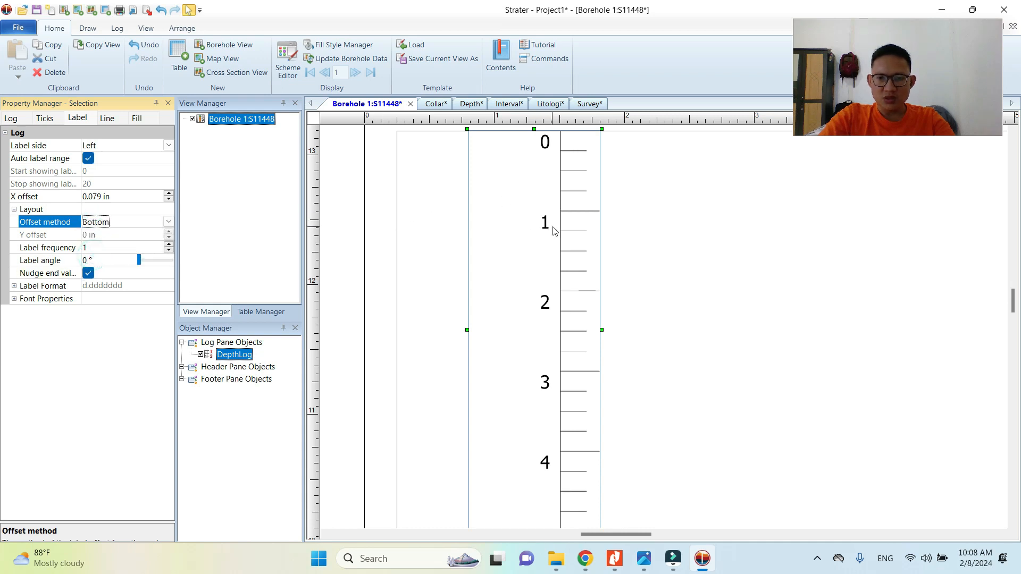
{"action": "left_click", "coordinate": [130, 221]}
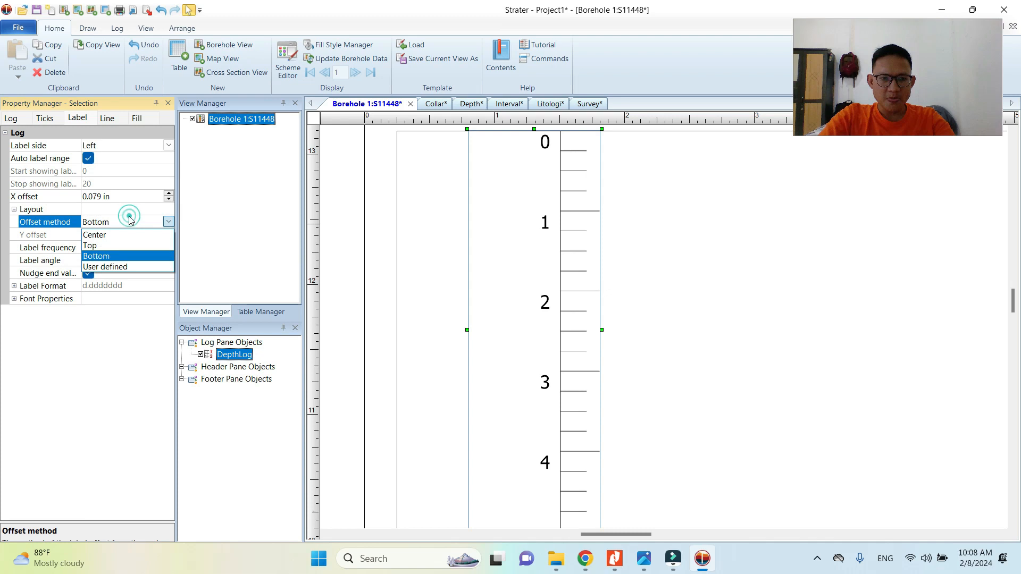
{"action": "left_click", "coordinate": [118, 267]}
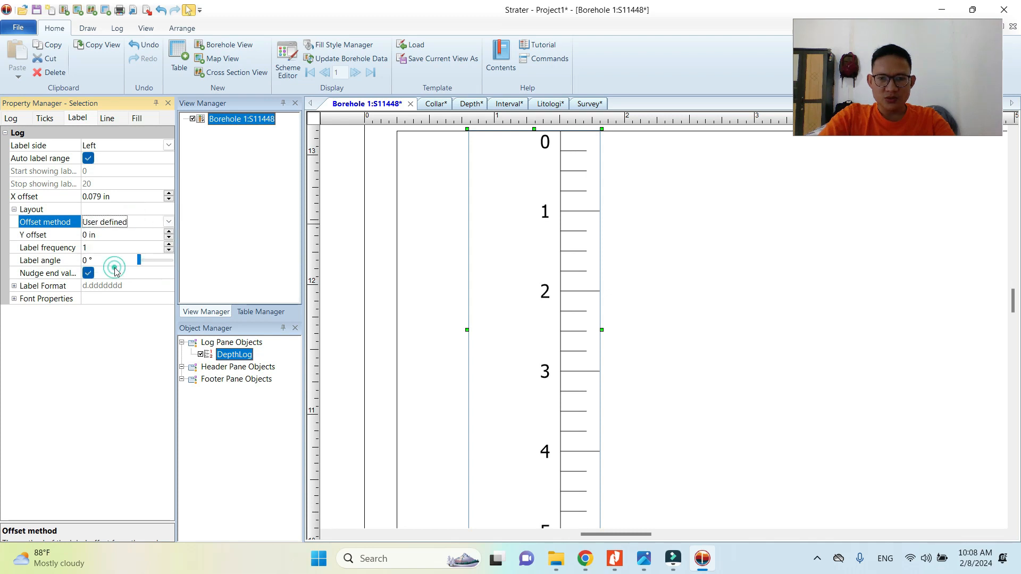
{"action": "left_click", "coordinate": [109, 228]}
{"action": "left_click", "coordinate": [101, 234]}
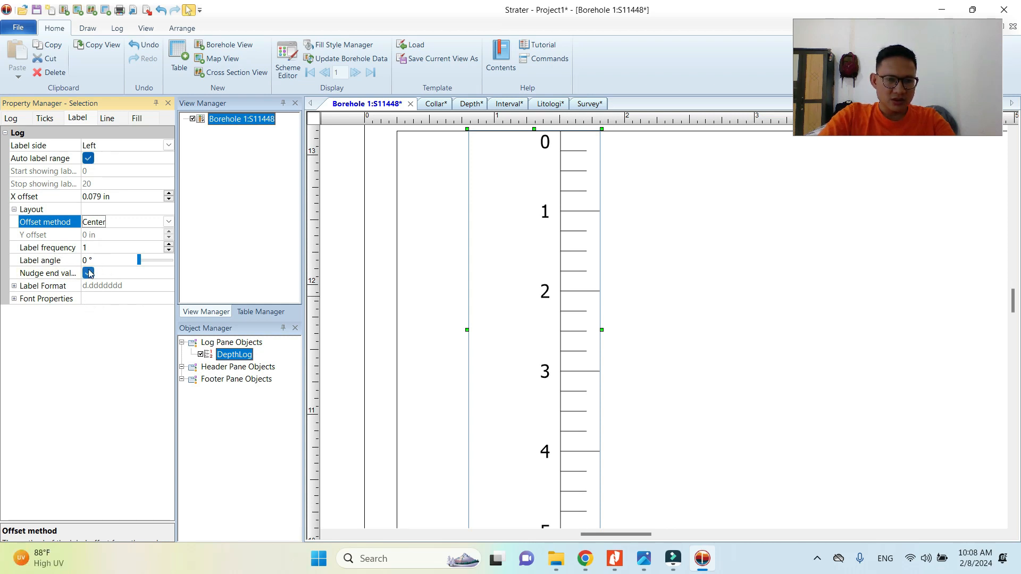
- Set the number type in the depth log's label format to Fixed
{"action": "left_click", "coordinate": [15, 286]}
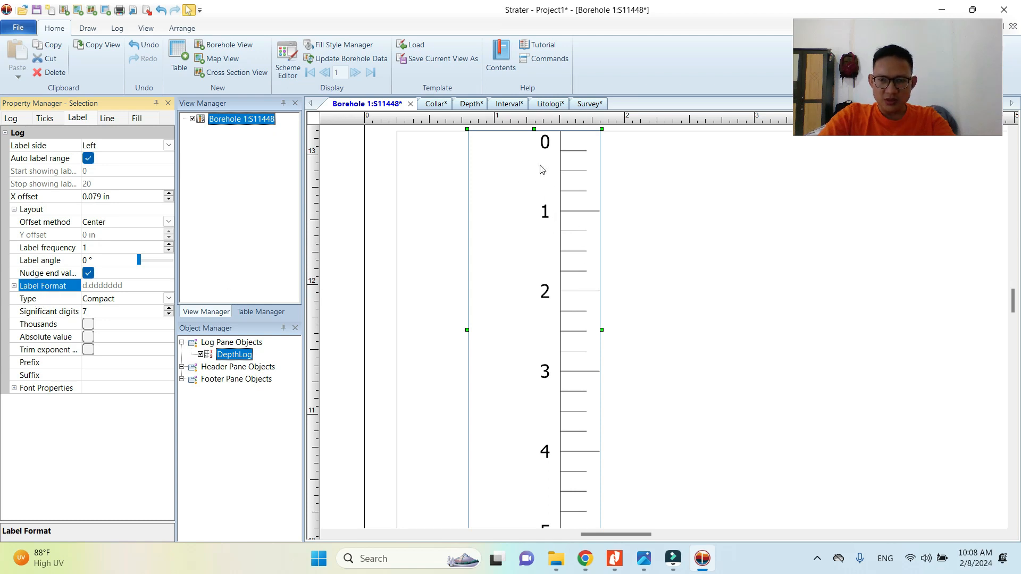
{"action": "scroll", "coordinate": [549, 218], "scroll_direction": "down", "scroll_amount": 1}
{"action": "left_click", "coordinate": [374, 215]}
{"action": "left_click", "coordinate": [579, 226]}
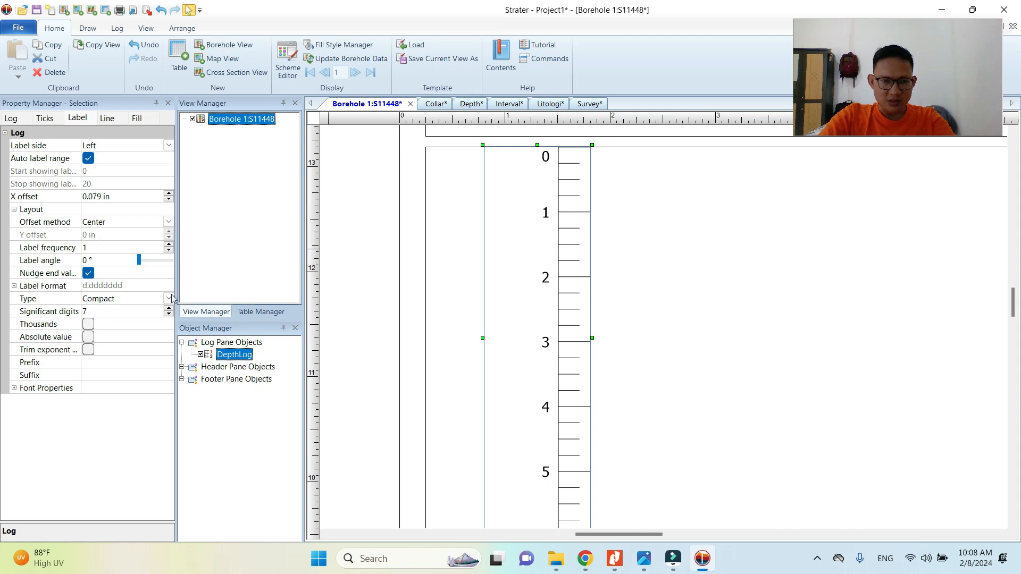
{"action": "left_click", "coordinate": [109, 300]}
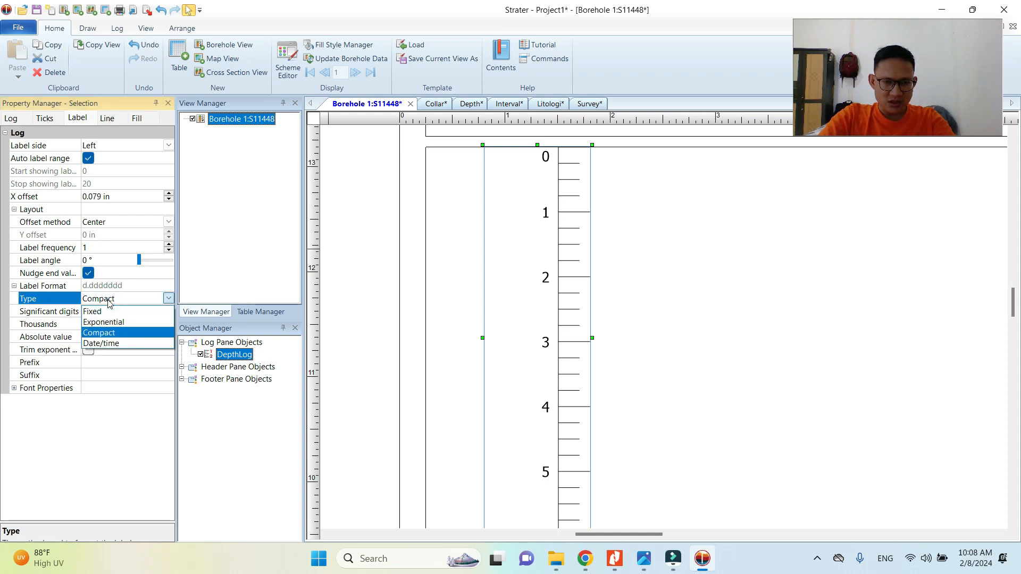
{"action": "left_click", "coordinate": [109, 301]}
{"action": "left_click", "coordinate": [102, 300]}
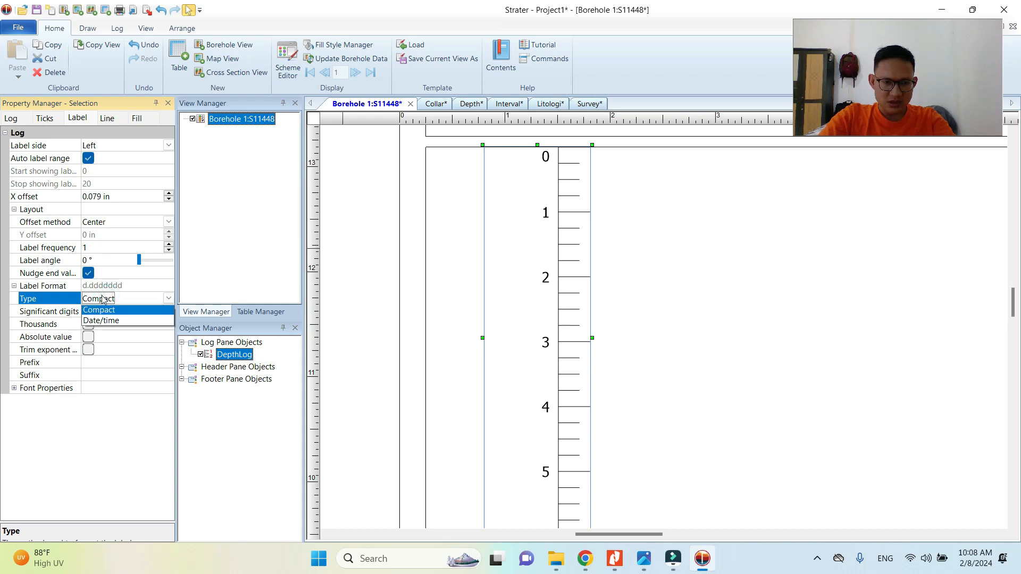
{"action": "left_click", "coordinate": [95, 310]}
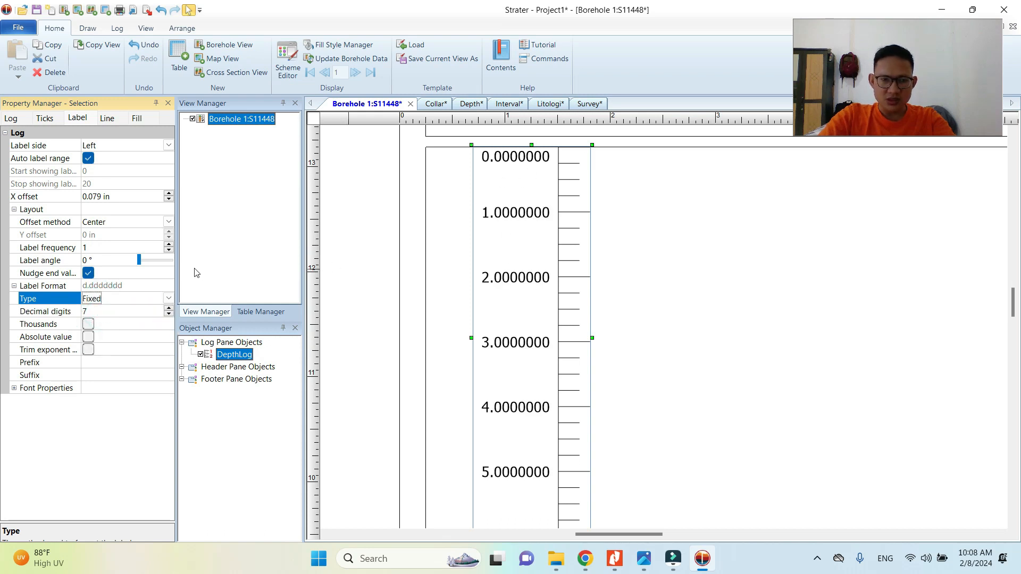
- Try the Exponential number type for the depth log's labels and set it back to Compact
{"action": "left_click", "coordinate": [107, 303]}
{"action": "left_click", "coordinate": [110, 321]}
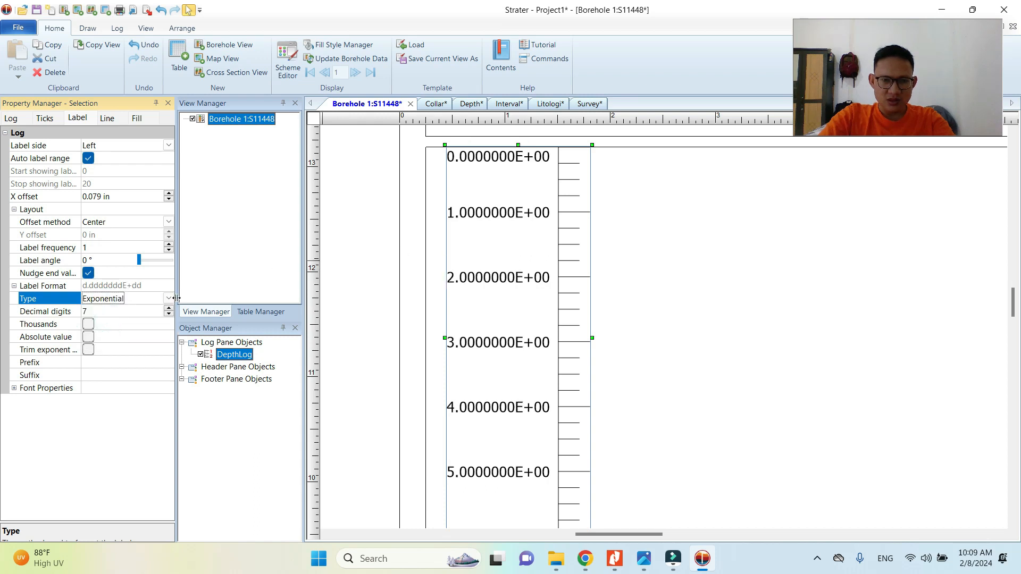
{"action": "left_click", "coordinate": [117, 301]}
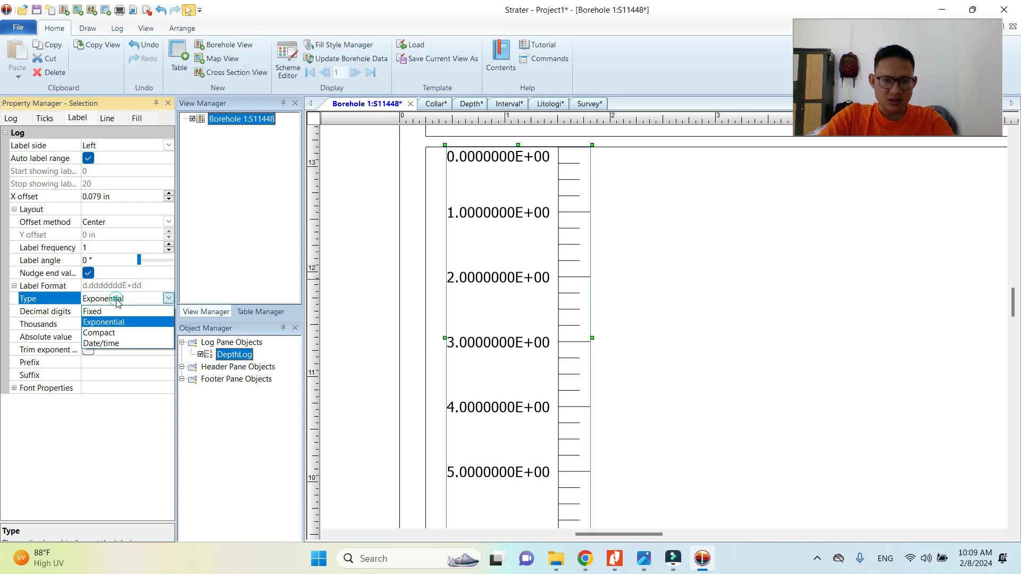
{"action": "left_click", "coordinate": [112, 333]}
{"action": "left_click_drag", "start_coordinate": [560, 169], "coordinate": [546, 178]}
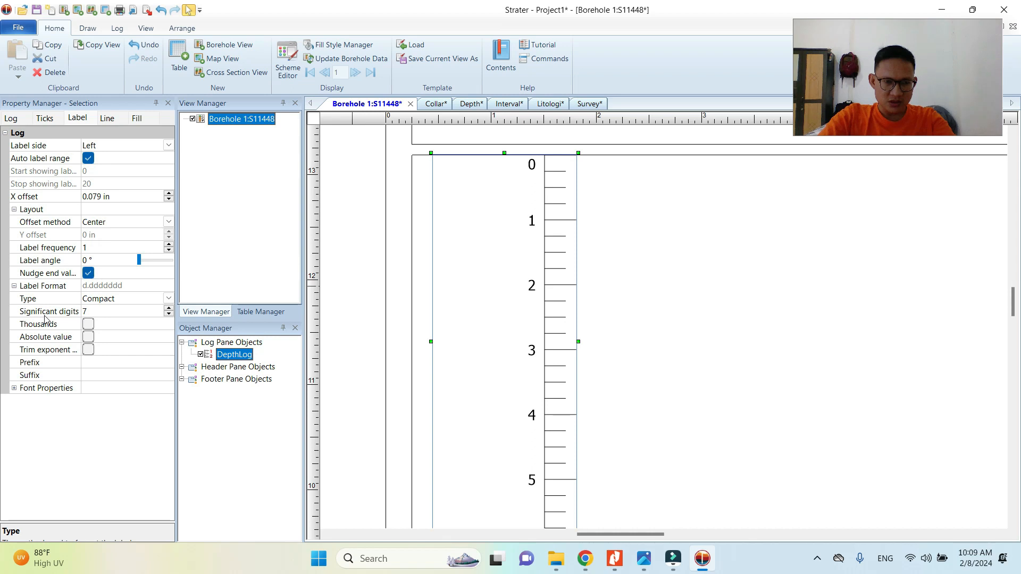
- Reduce the label format's significant digits to 0, and try 1 significant digit
{"action": "left_click", "coordinate": [168, 318]}
{"action": "left_click", "coordinate": [168, 317]}
{"action": "left_click", "coordinate": [168, 317]}
{"action": "left_click", "coordinate": [168, 317]}
{"action": "left_click", "coordinate": [169, 317]}
{"action": "left_click", "coordinate": [168, 318]}
{"action": "left_click", "coordinate": [168, 318]}
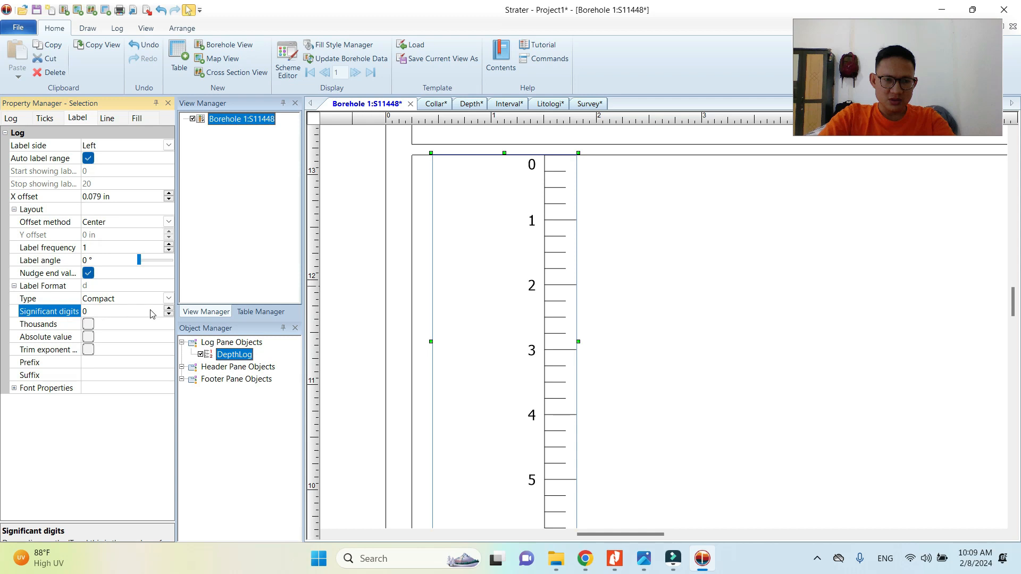
{"action": "left_click", "coordinate": [168, 314]}
{"action": "left_click", "coordinate": [168, 314]}
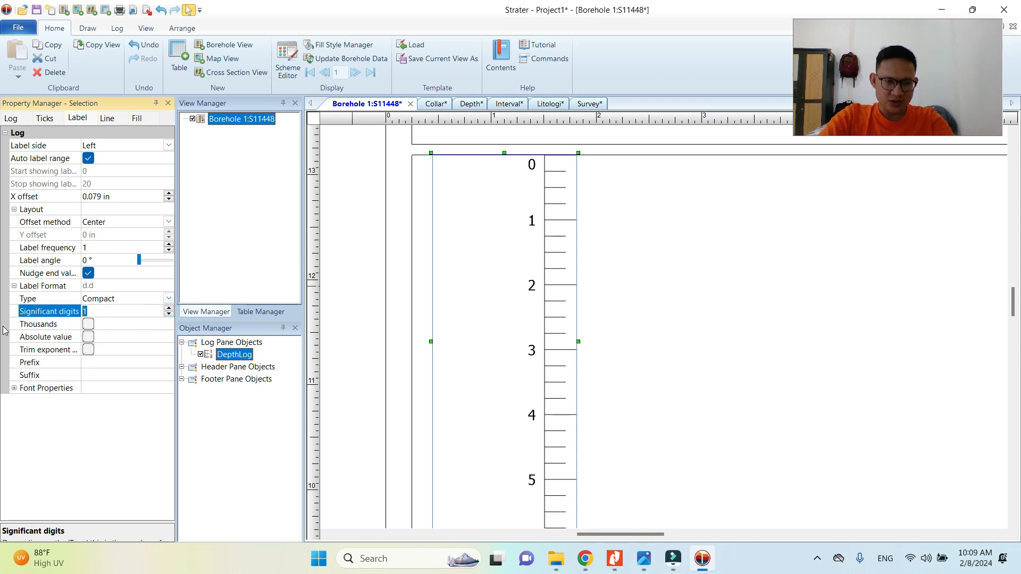
- Restore the label format's significant digits to 7 and switch the Thousands option on and off again
{"action": "left_click", "coordinate": [168, 309]}
{"action": "left_click", "coordinate": [169, 309]}
{"action": "left_click", "coordinate": [169, 309]}
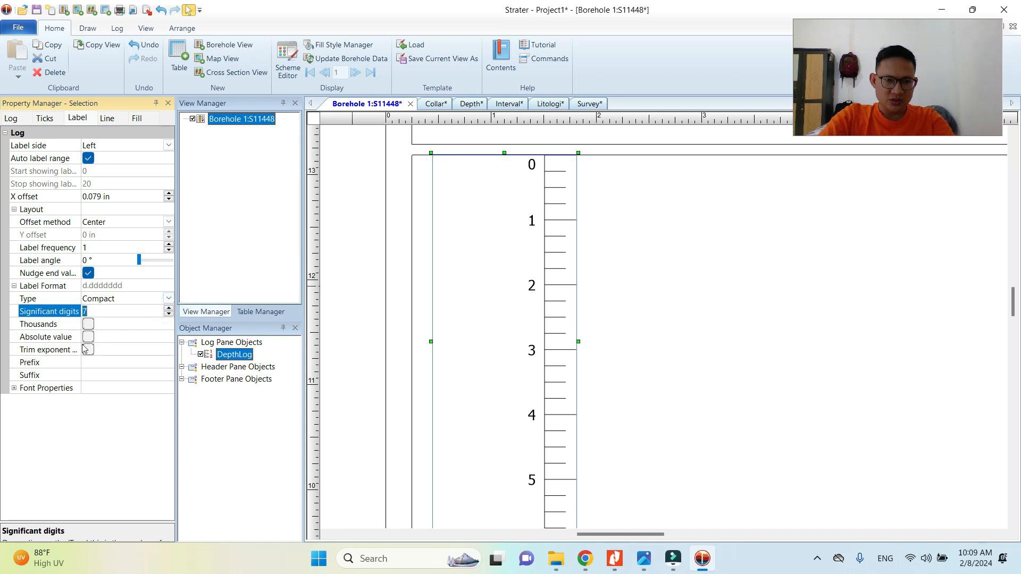
{"action": "left_click", "coordinate": [88, 324]}
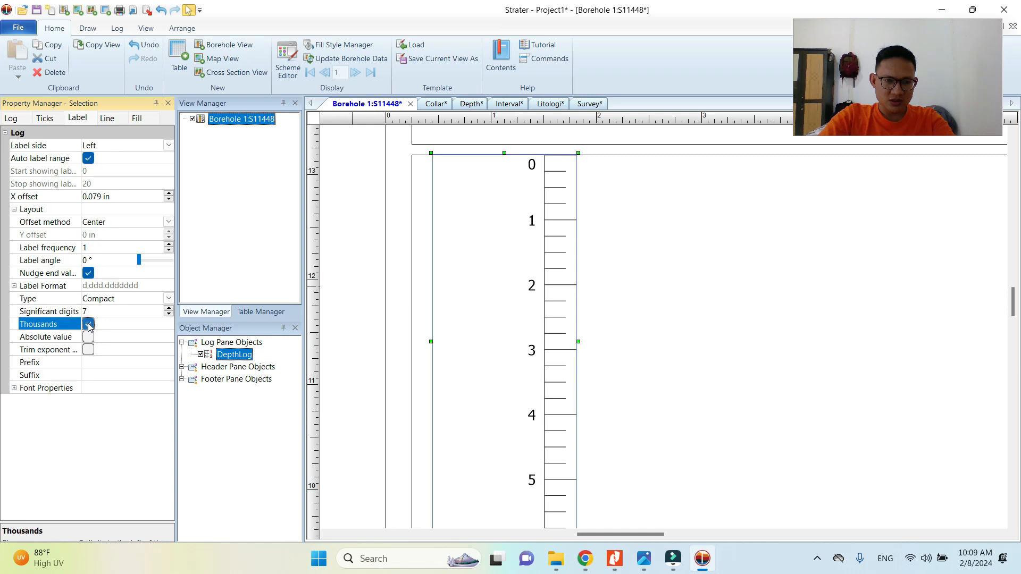
{"action": "left_click", "coordinate": [88, 323]}
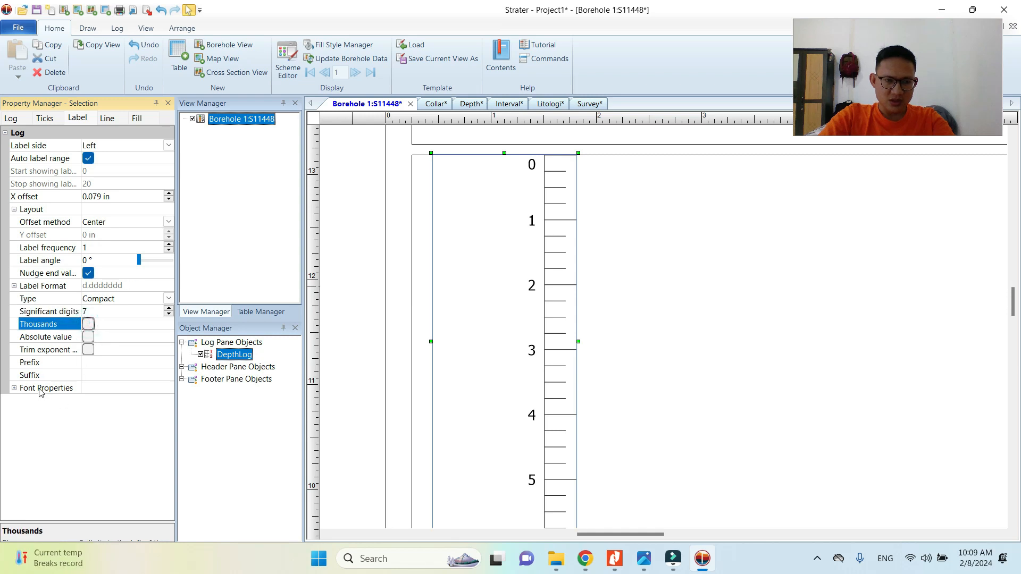
- Expand the font properties of the depth log's labels
{"action": "left_click", "coordinate": [40, 390]}
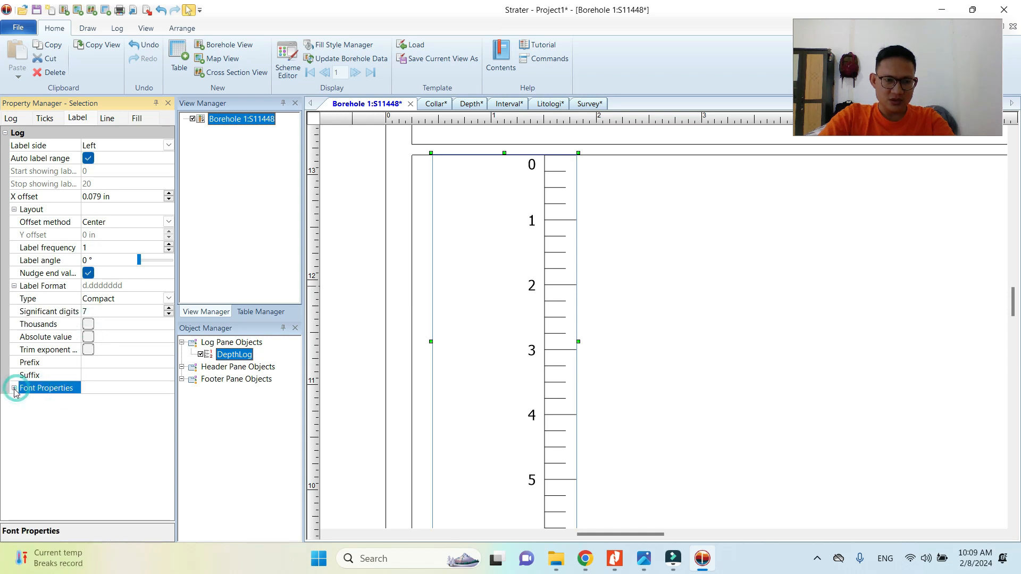
{"action": "left_click", "coordinate": [14, 389]}
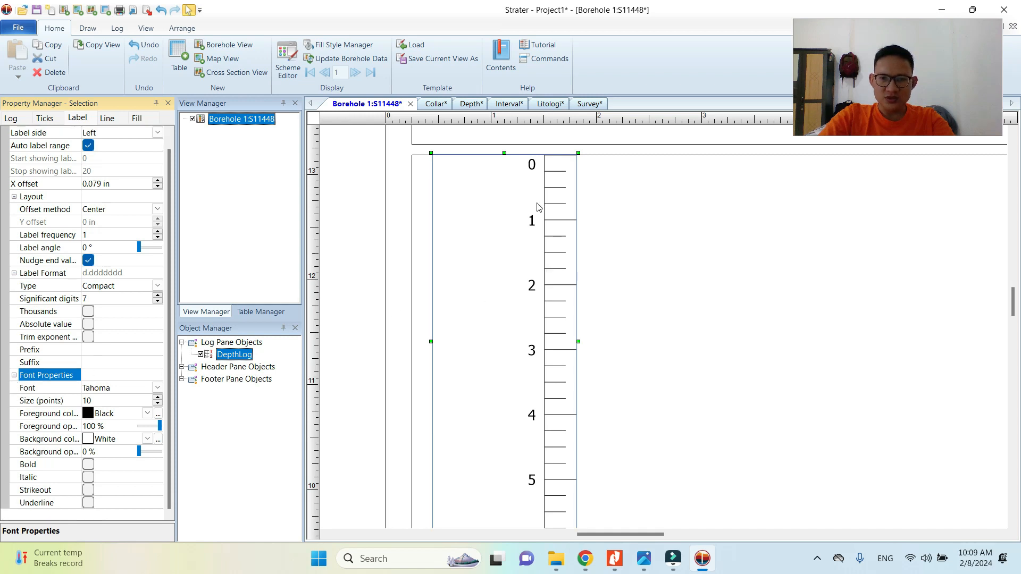
{"action": "scroll", "coordinate": [514, 239], "scroll_direction": "down", "scroll_amount": 2}
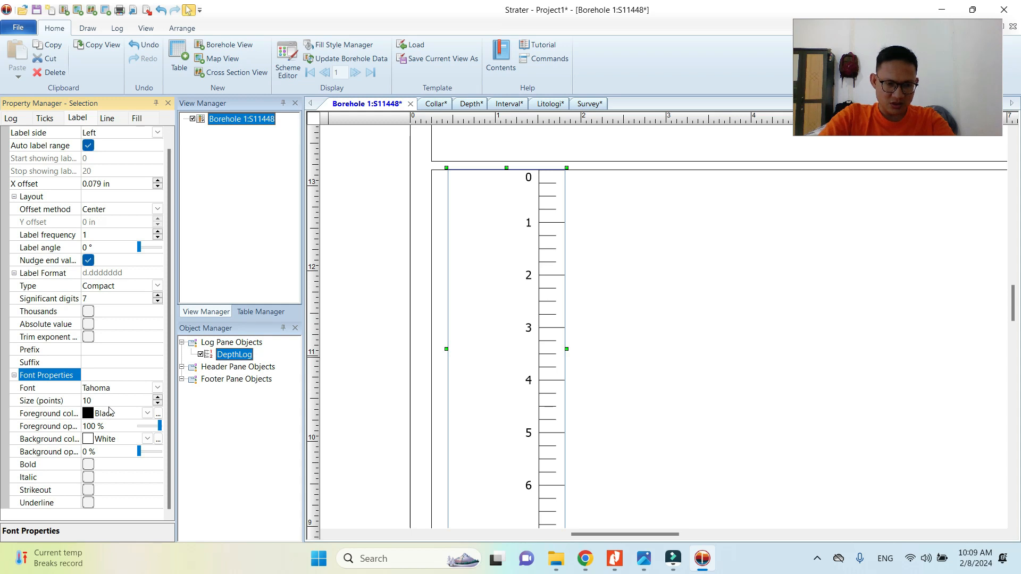
- Try larger and smaller font sizes for the depth log's labels and set the size back to 10 points
{"action": "left_click", "coordinate": [157, 398]}
{"action": "left_click", "coordinate": [157, 398]}
{"action": "left_click", "coordinate": [158, 399]}
{"action": "left_click", "coordinate": [158, 399]}
{"action": "left_click", "coordinate": [157, 404]}
{"action": "left_click", "coordinate": [157, 403]}
{"action": "left_click", "coordinate": [157, 404]}
{"action": "left_click", "coordinate": [158, 404]}
{"action": "left_click", "coordinate": [157, 403]}
{"action": "left_click", "coordinate": [157, 404]}
{"action": "left_click", "coordinate": [157, 398]}
{"action": "left_click", "coordinate": [157, 399]}
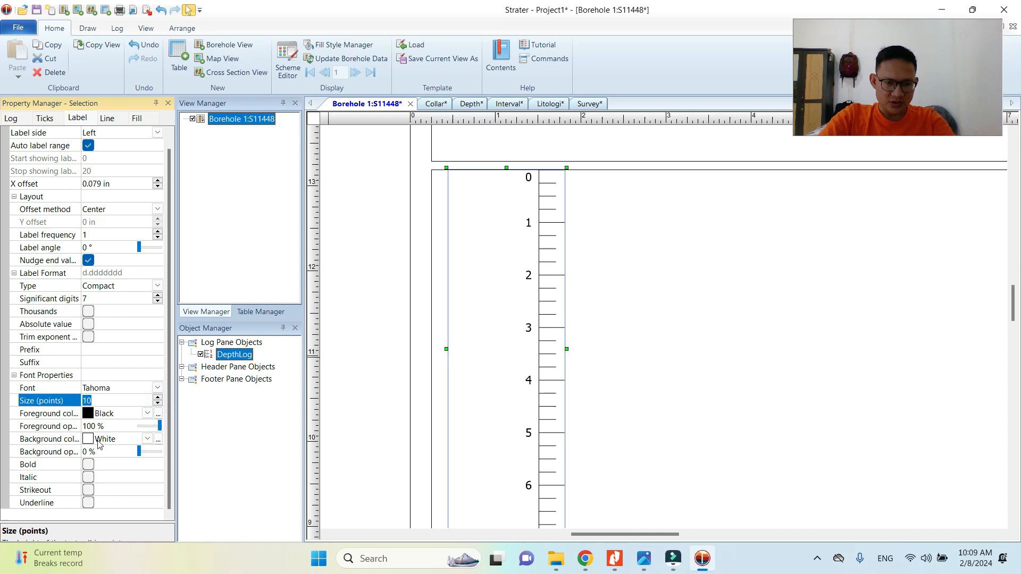
- Try different foreground colors for the depth log's labels, including Green, and set the color to Red
{"action": "left_click", "coordinate": [147, 413]}
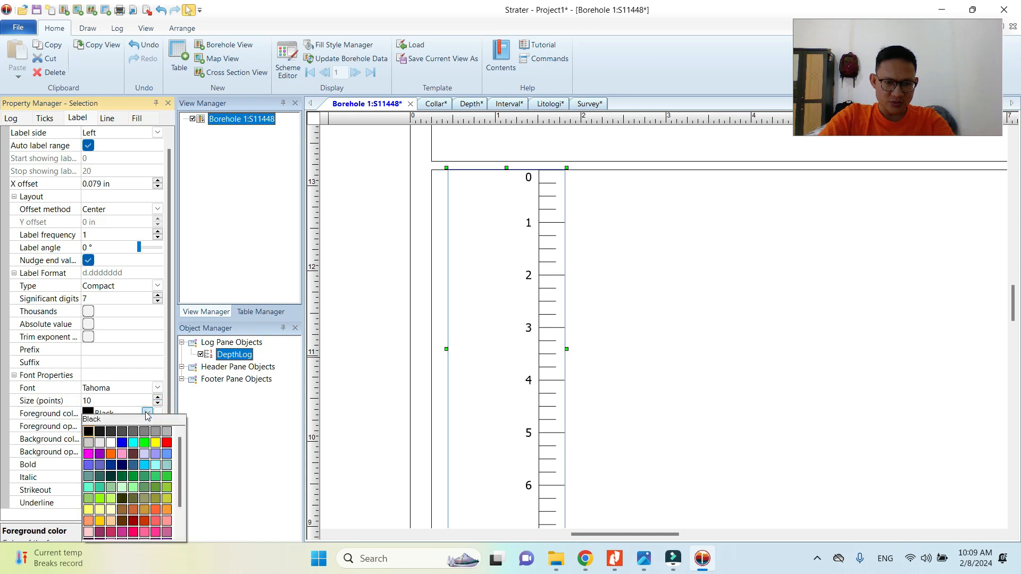
{"action": "left_click", "coordinate": [166, 444]}
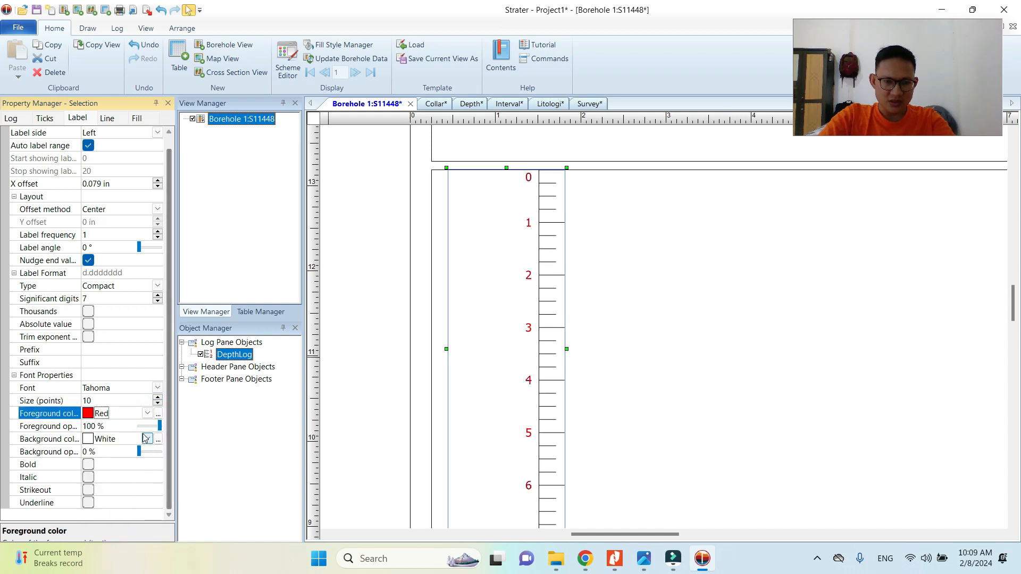
{"action": "left_click", "coordinate": [147, 414]}
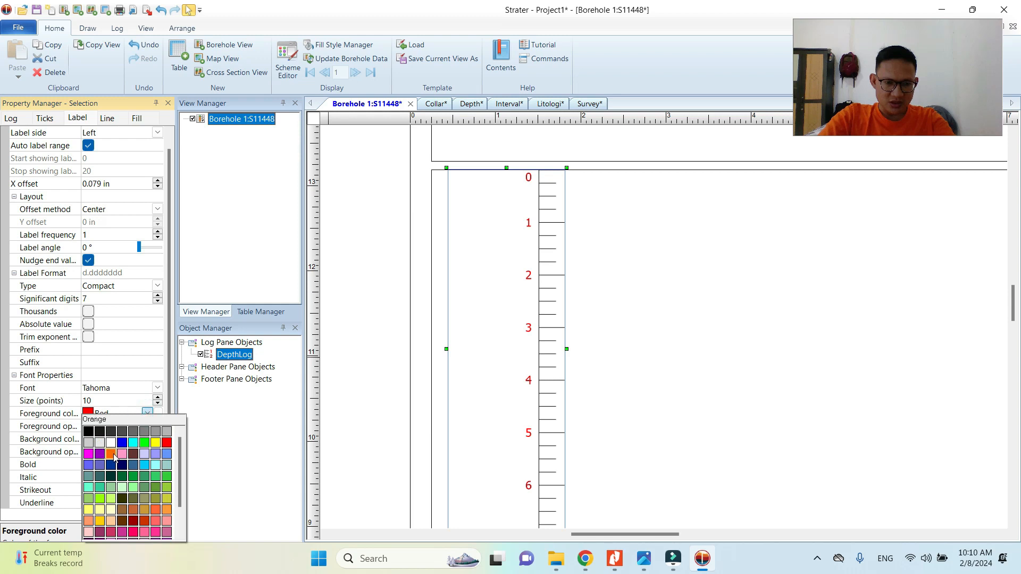
{"action": "left_click", "coordinate": [141, 444]}
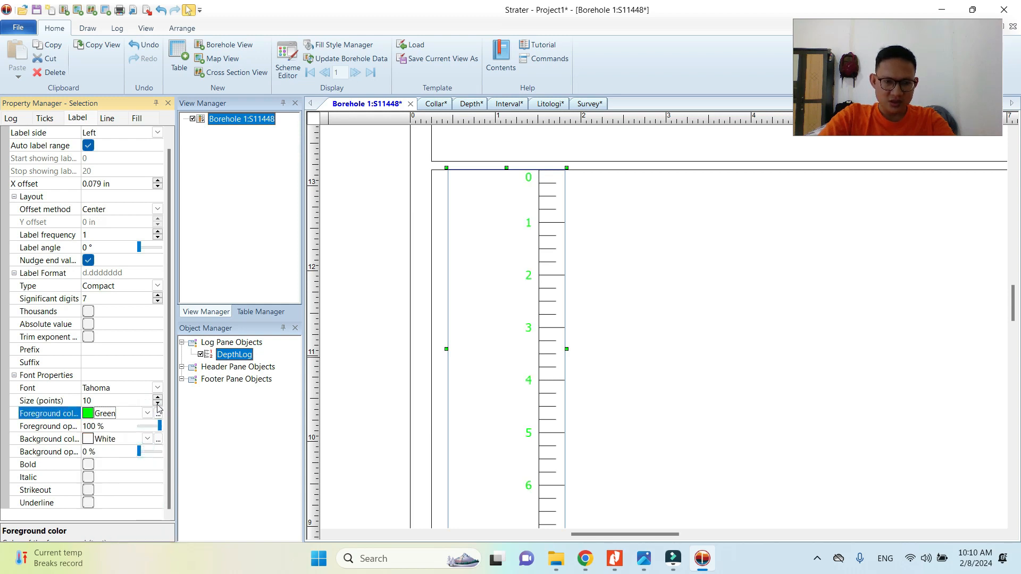
{"action": "left_click", "coordinate": [147, 414]}
{"action": "left_click", "coordinate": [155, 437]}
{"action": "left_click", "coordinate": [148, 414]}
{"action": "left_click", "coordinate": [139, 437]}
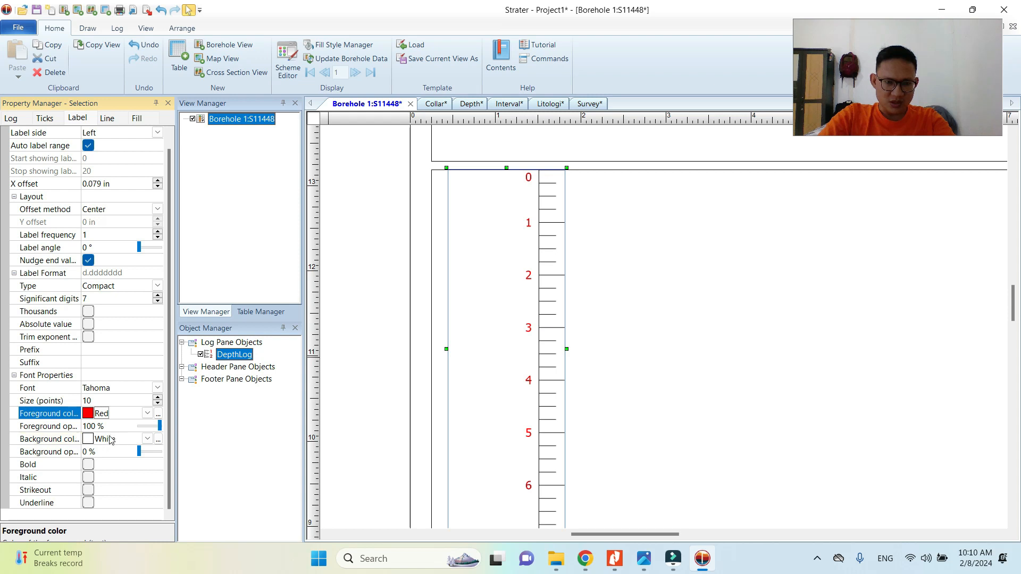
- Try a Black background color for the depth log's labels and set it back to White
{"action": "left_click", "coordinate": [147, 440]}
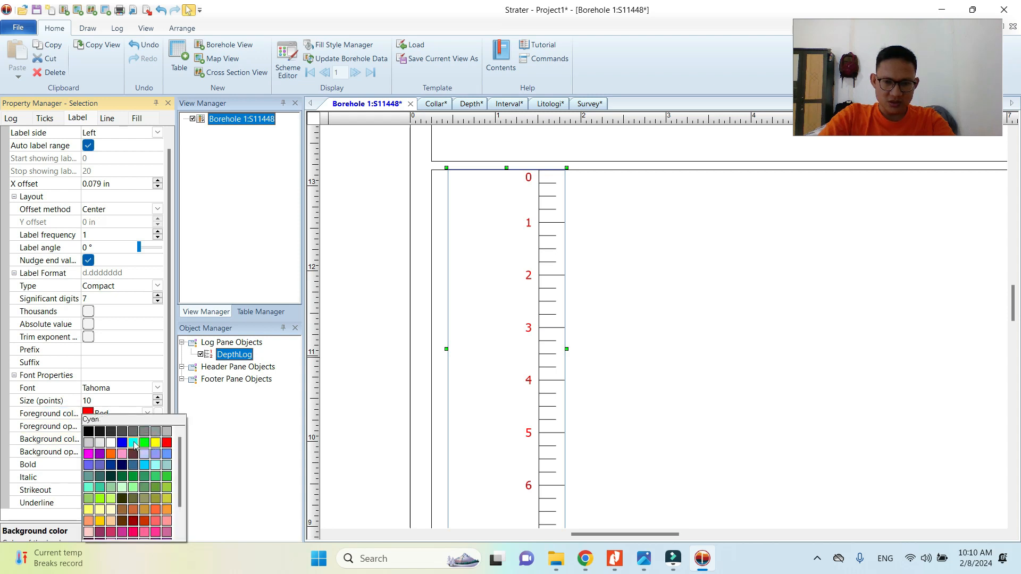
{"action": "left_click", "coordinate": [134, 445]}
{"action": "left_click", "coordinate": [146, 439]}
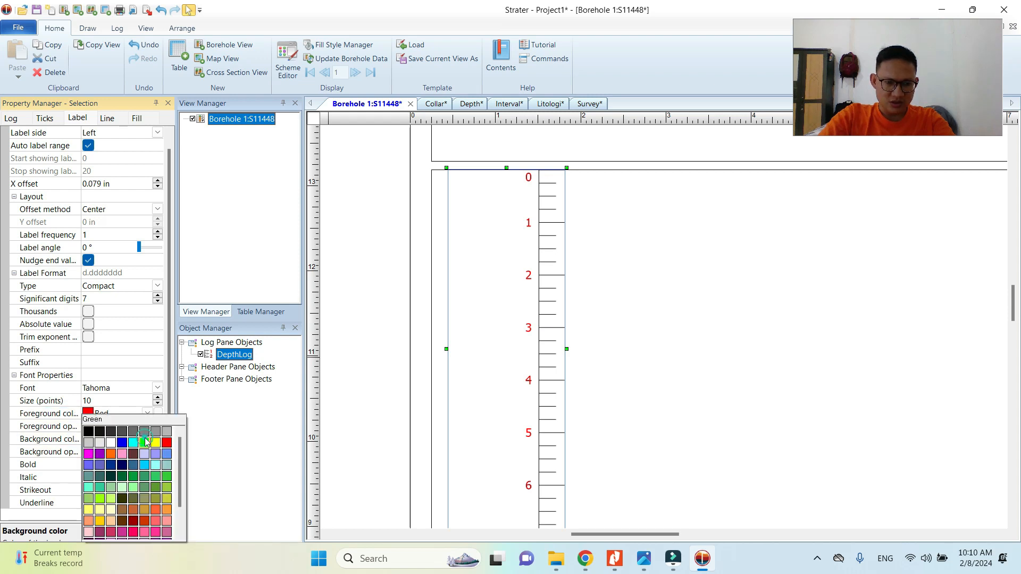
{"action": "left_click", "coordinate": [88, 431]}
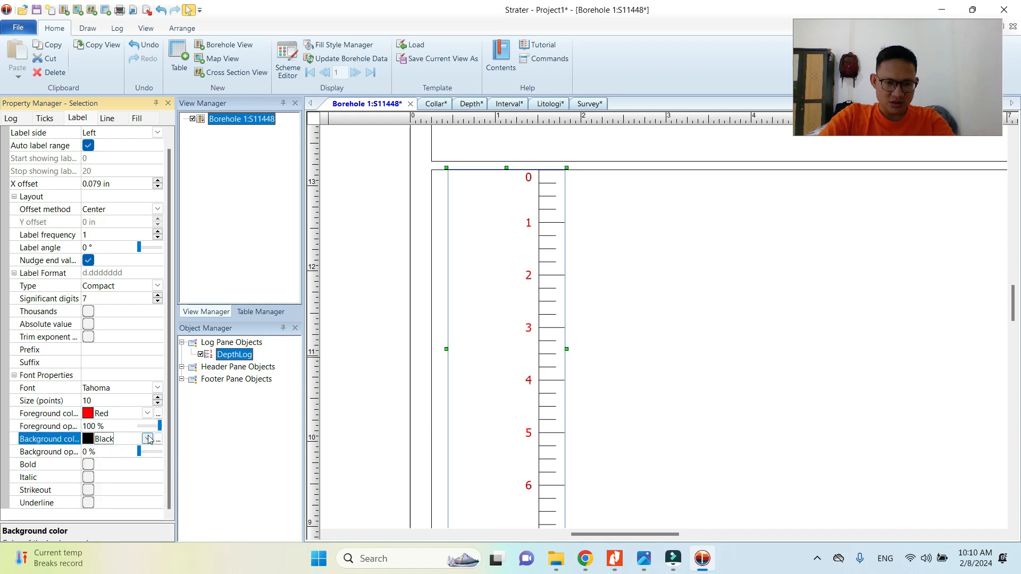
{"action": "left_click", "coordinate": [148, 440]}
{"action": "left_click", "coordinate": [112, 443]}
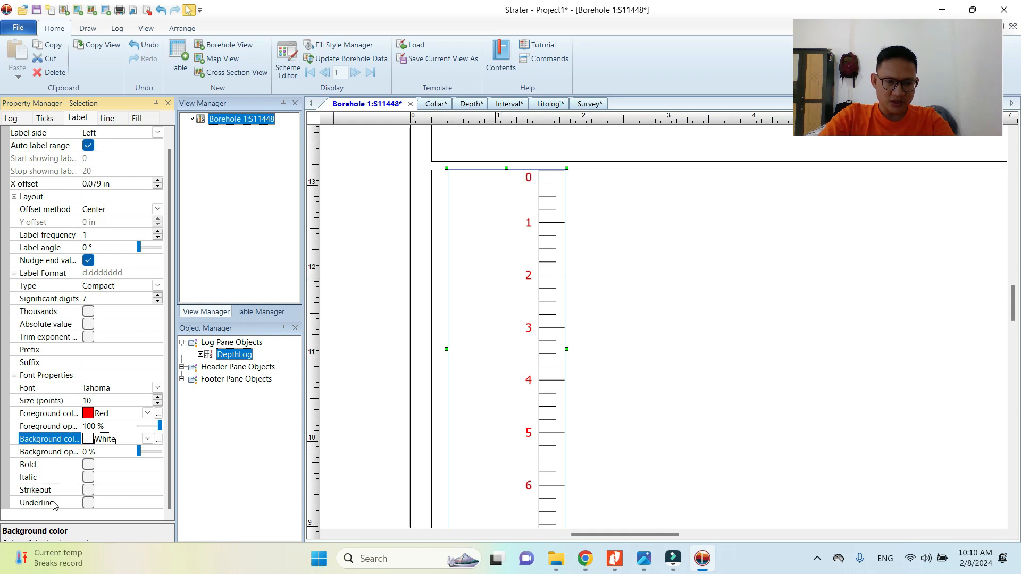
- Try the Bold, Italic, Strikeout and Underline styles on the depth log's labels and keep only Bold enabled
{"action": "left_click", "coordinate": [89, 464]}
{"action": "left_click", "coordinate": [88, 465]}
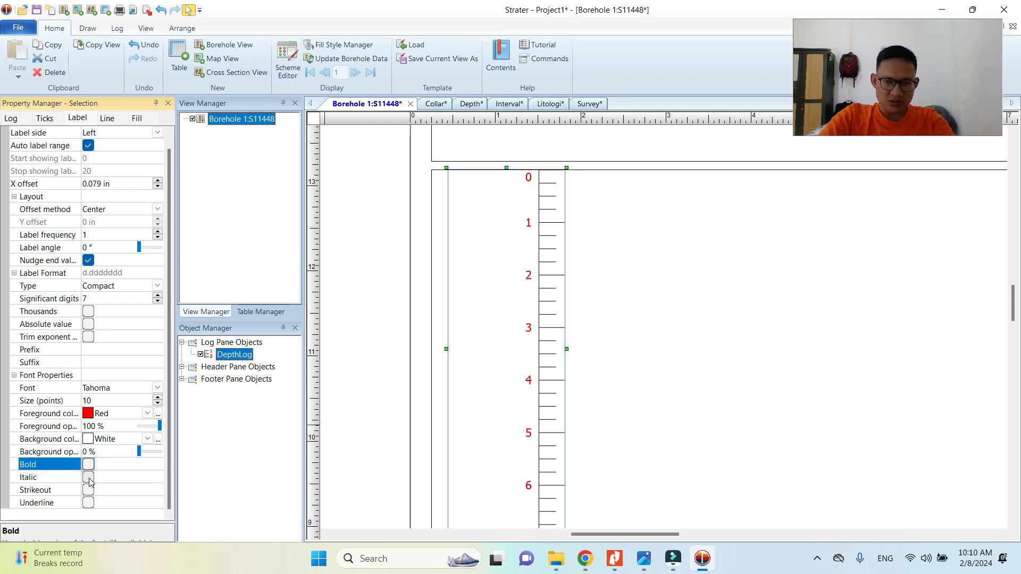
{"action": "left_click", "coordinate": [89, 477]}
{"action": "left_click", "coordinate": [88, 478]}
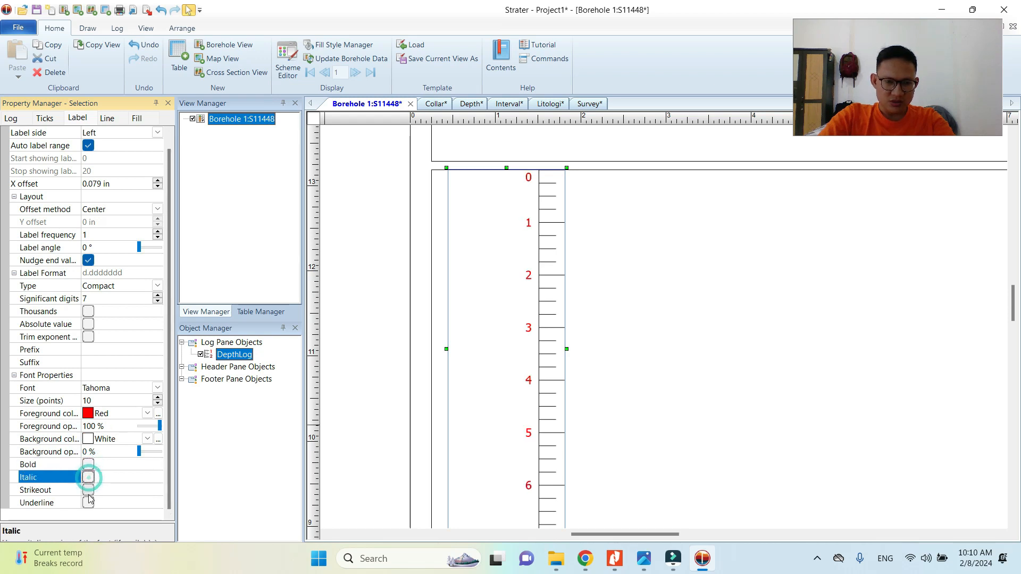
{"action": "left_click", "coordinate": [88, 490]}
{"action": "left_click", "coordinate": [88, 490]}
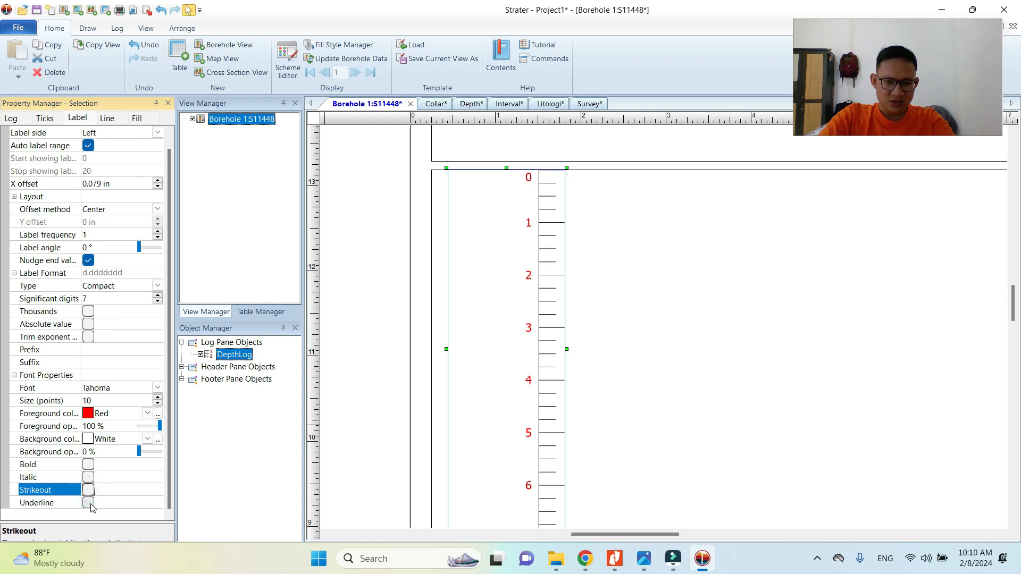
{"action": "left_click", "coordinate": [88, 503]}
{"action": "left_click", "coordinate": [88, 503]}
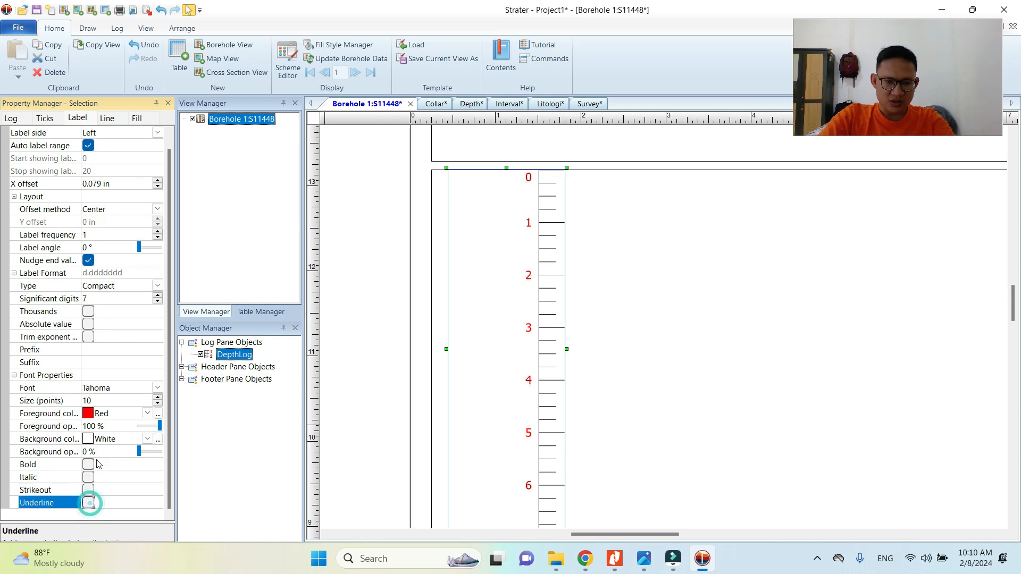
{"action": "left_click", "coordinate": [88, 465]}
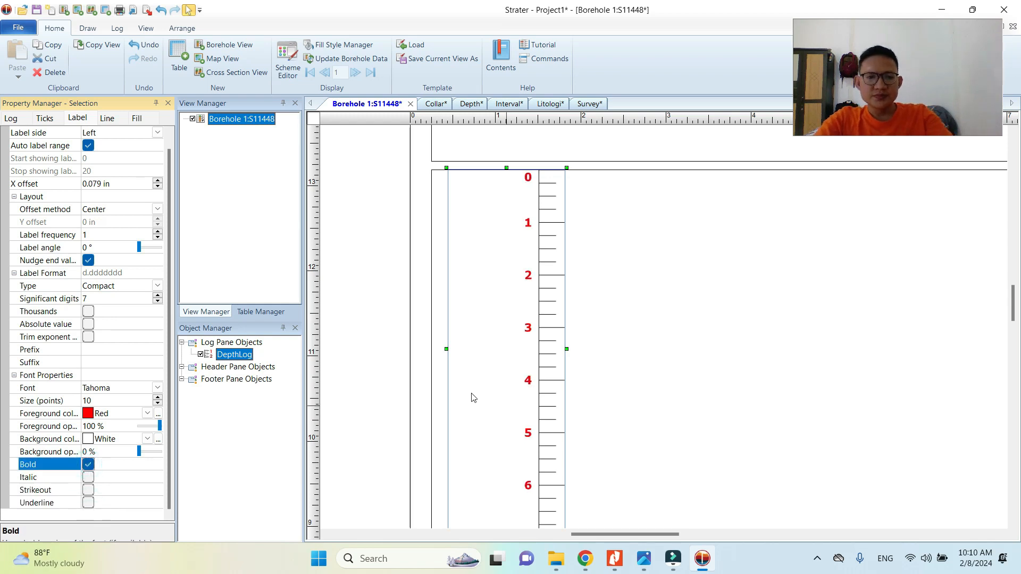
{"action": "scroll", "coordinate": [504, 324], "scroll_direction": "down", "scroll_amount": 3}
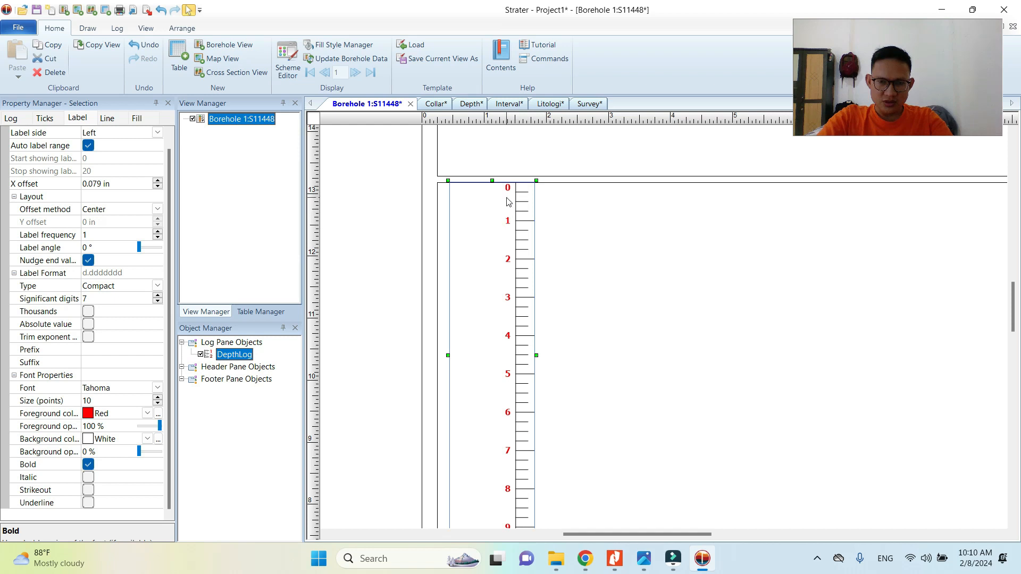
{"action": "left_click", "coordinate": [387, 209]}
{"action": "left_click", "coordinate": [510, 202]}
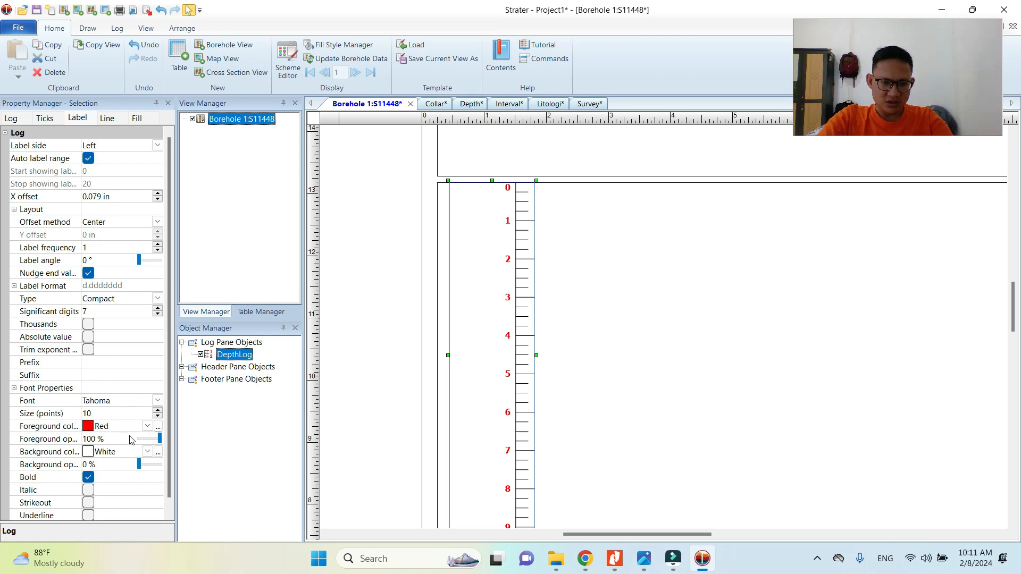
{"action": "left_click", "coordinate": [406, 221]}
{"action": "left_click", "coordinate": [503, 251]}
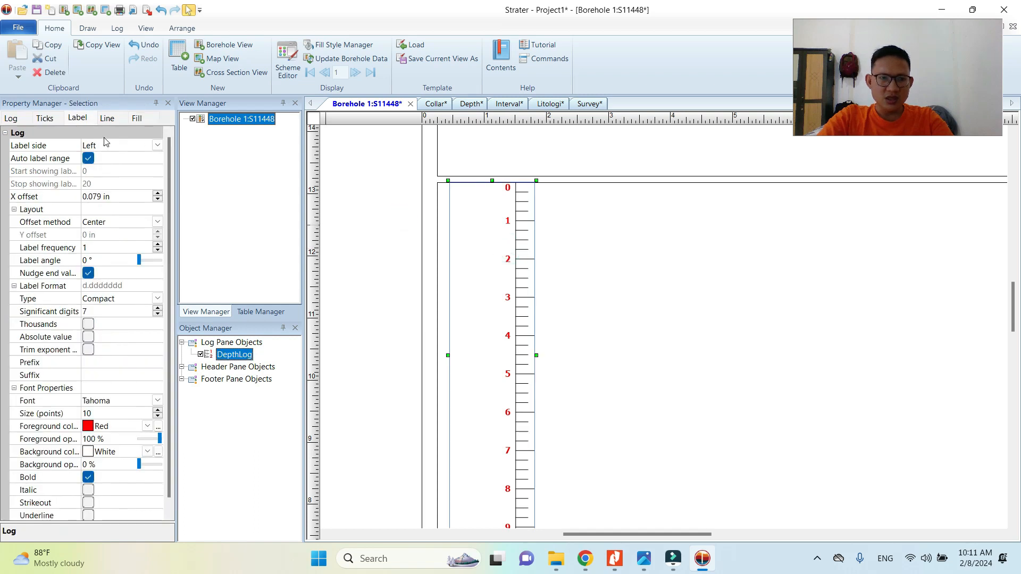
- Show the depth log's line settings and expand the line properties of the major ticks, minor ticks and border
{"action": "left_click", "coordinate": [110, 120]}
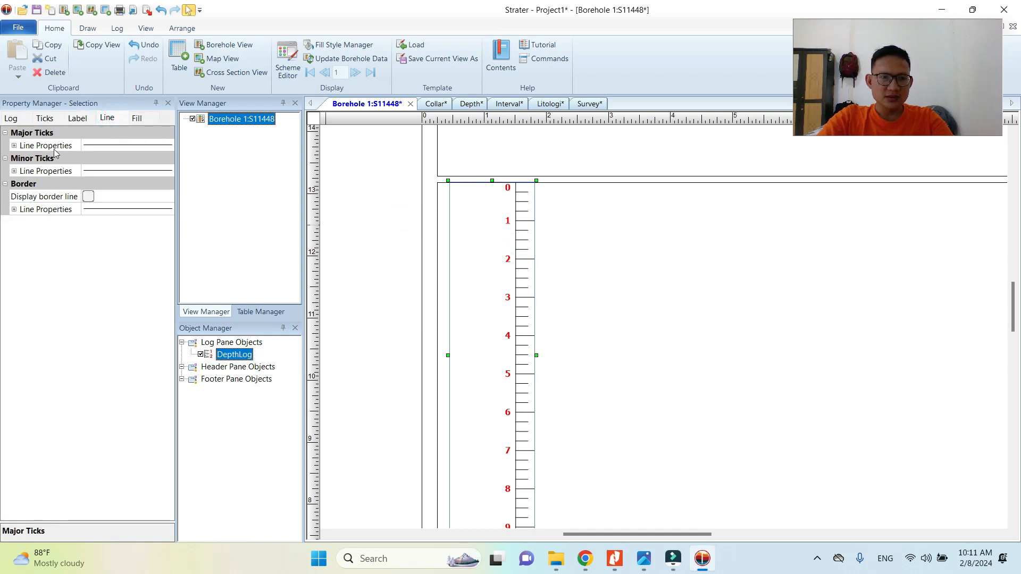
{"action": "left_click", "coordinate": [14, 145]}
{"action": "left_click", "coordinate": [15, 222]}
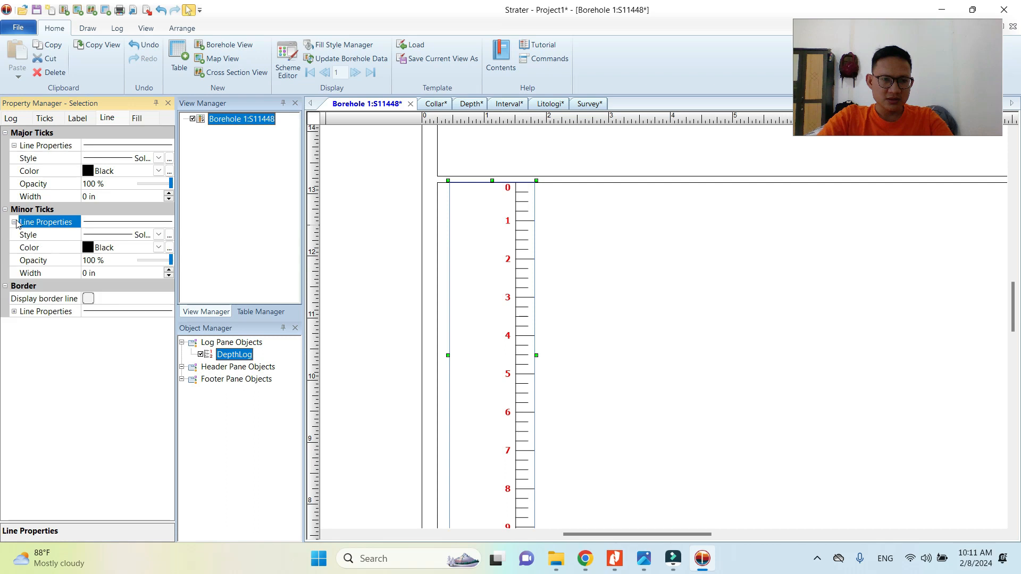
{"action": "left_click", "coordinate": [14, 313]}
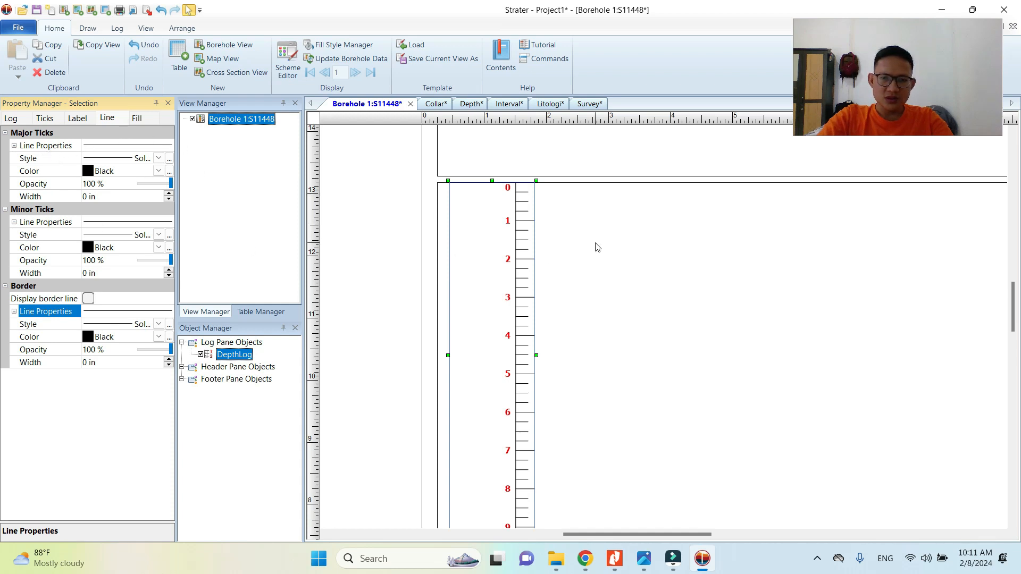
- Try the .1 in. Dash line style on the depth log's major ticks and set the style back to Solid
{"action": "scroll", "coordinate": [526, 191], "scroll_direction": "up", "scroll_amount": 4}
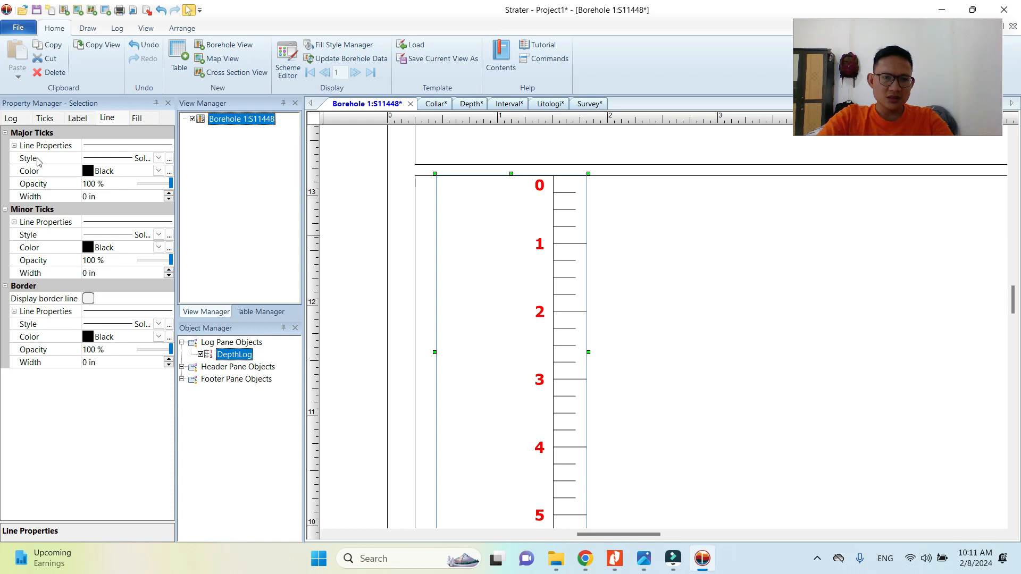
{"action": "left_click", "coordinate": [158, 158]}
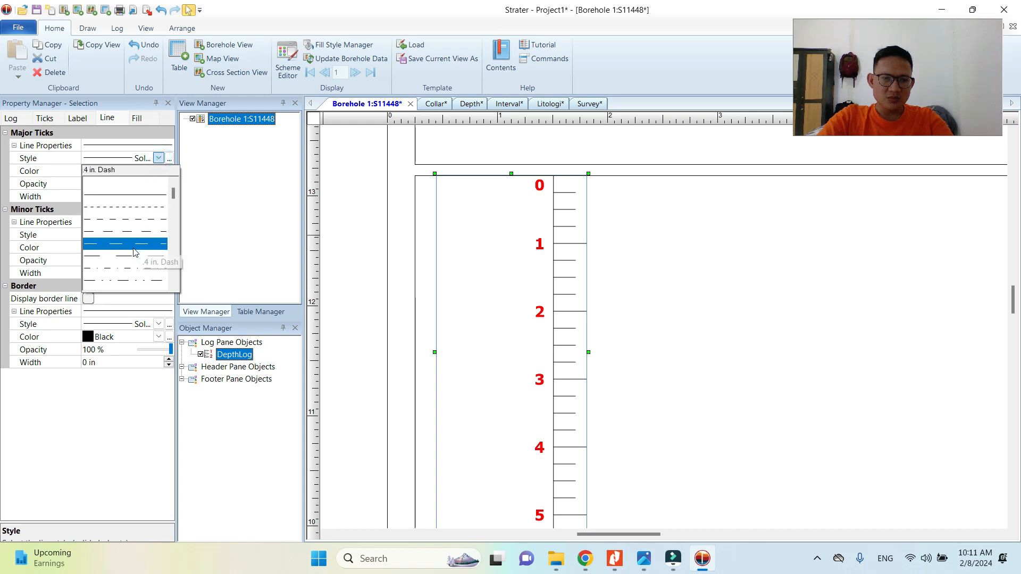
{"action": "scroll", "coordinate": [123, 282], "scroll_direction": "down", "scroll_amount": 2}
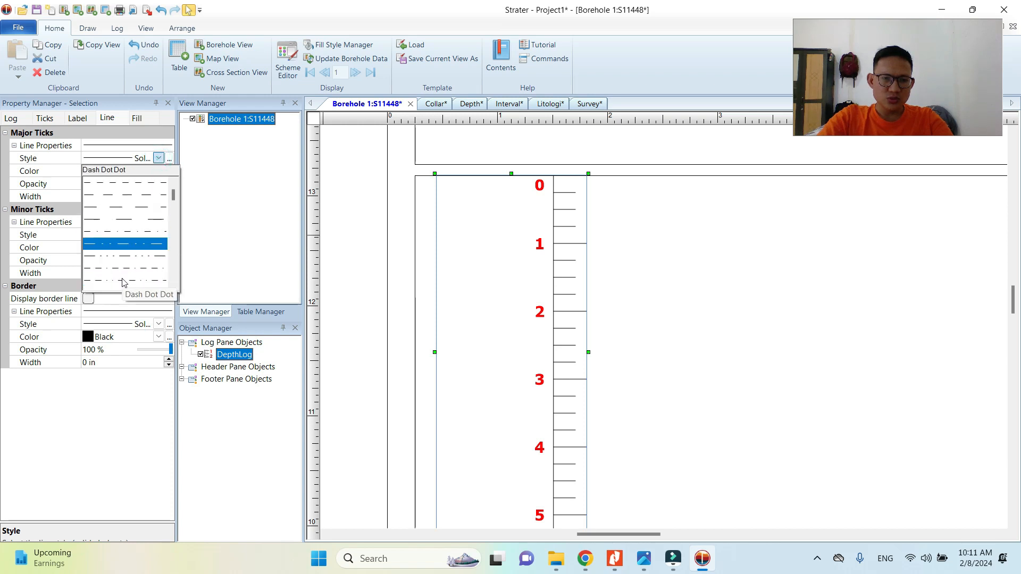
{"action": "scroll", "coordinate": [130, 250], "scroll_direction": "up", "scroll_amount": 1}
{"action": "scroll", "coordinate": [133, 264], "scroll_direction": "down", "scroll_amount": 6}
{"action": "scroll", "coordinate": [133, 208], "scroll_direction": "down", "scroll_amount": 8}
{"action": "scroll", "coordinate": [135, 232], "scroll_direction": "up", "scroll_amount": 4}
{"action": "scroll", "coordinate": [140, 242], "scroll_direction": "up", "scroll_amount": 5}
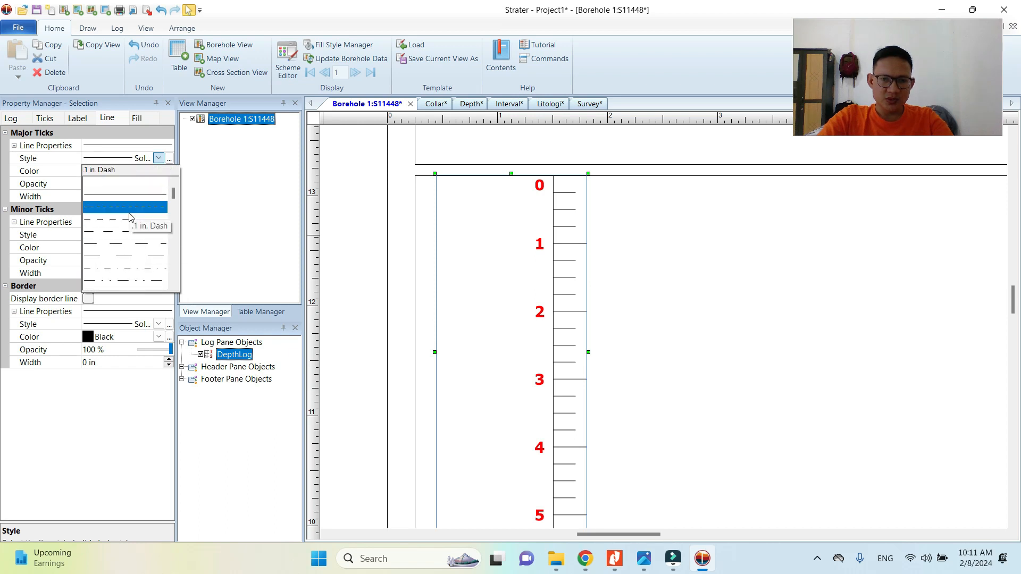
{"action": "left_click", "coordinate": [129, 211]}
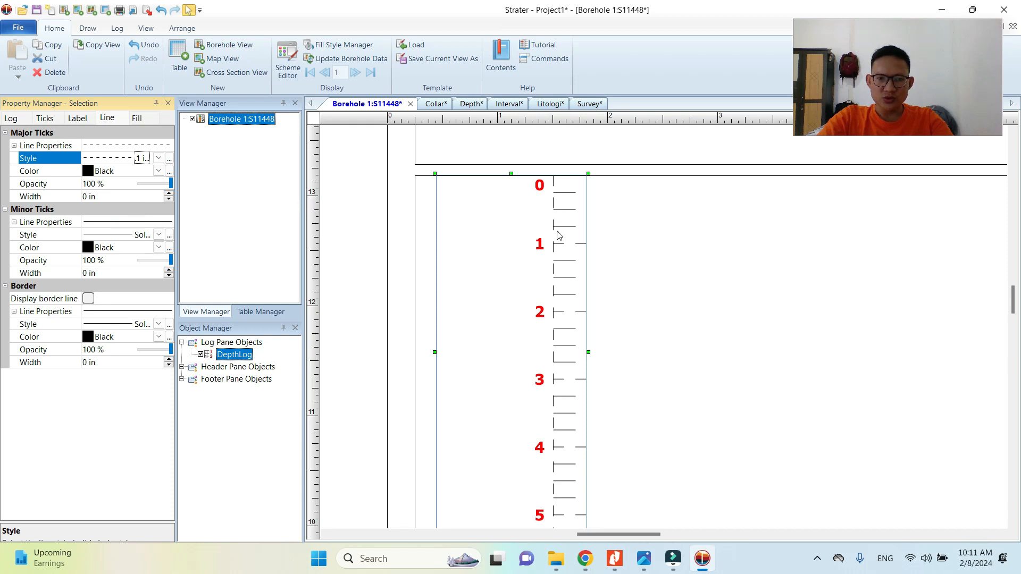
{"action": "left_click", "coordinate": [158, 158]}
{"action": "left_click", "coordinate": [130, 197]}
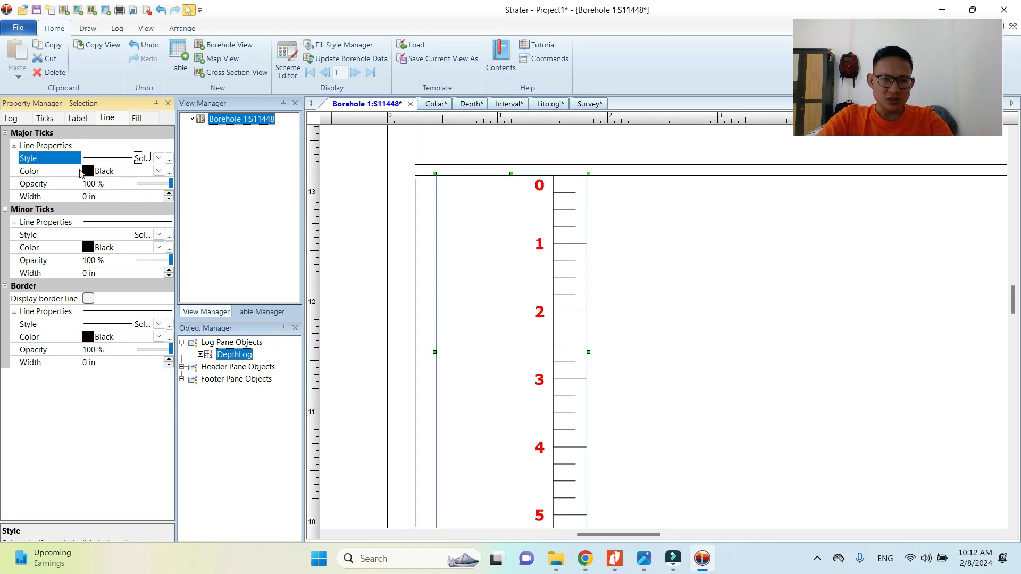
- Try a Red line color on the depth log's major ticks and set it back to Black
{"action": "left_click", "coordinate": [158, 170]}
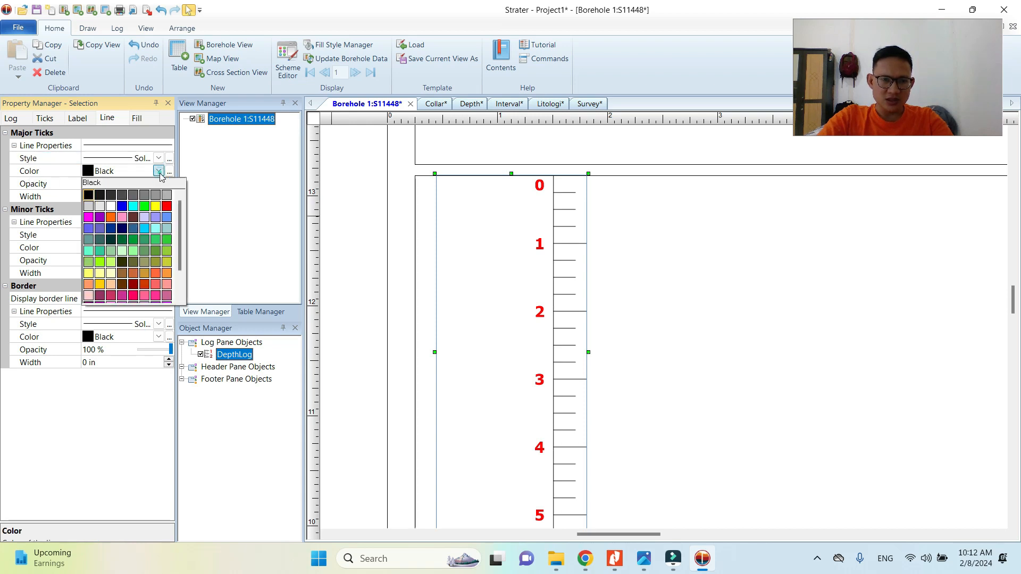
{"action": "left_click", "coordinate": [166, 209]}
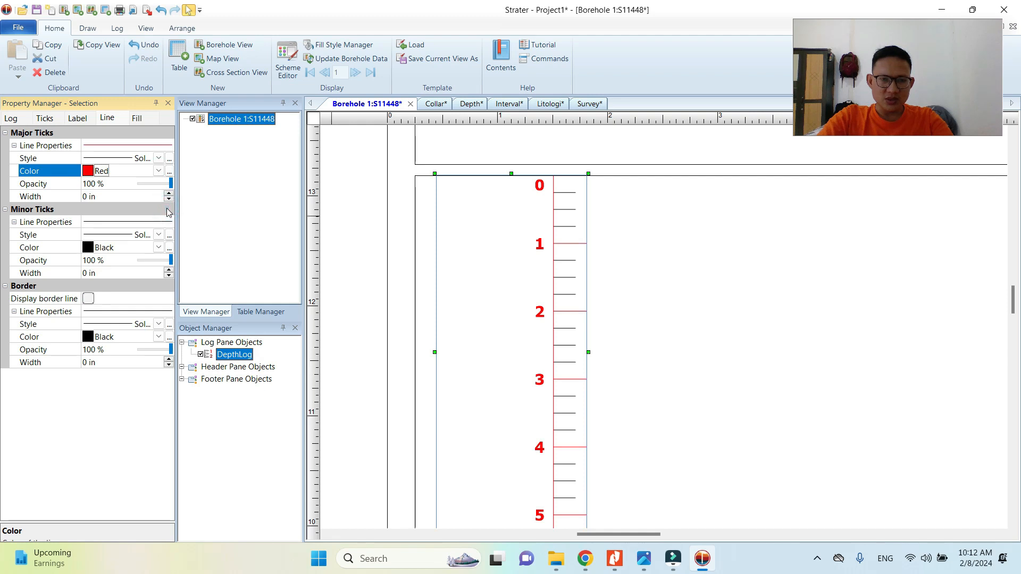
{"action": "left_click", "coordinate": [159, 171]}
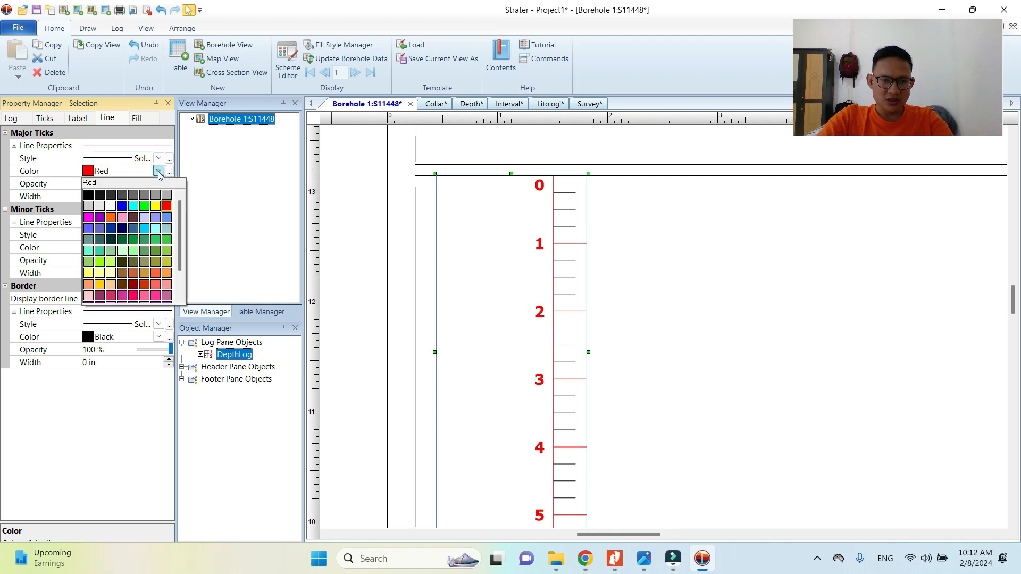
{"action": "left_click", "coordinate": [88, 195]}
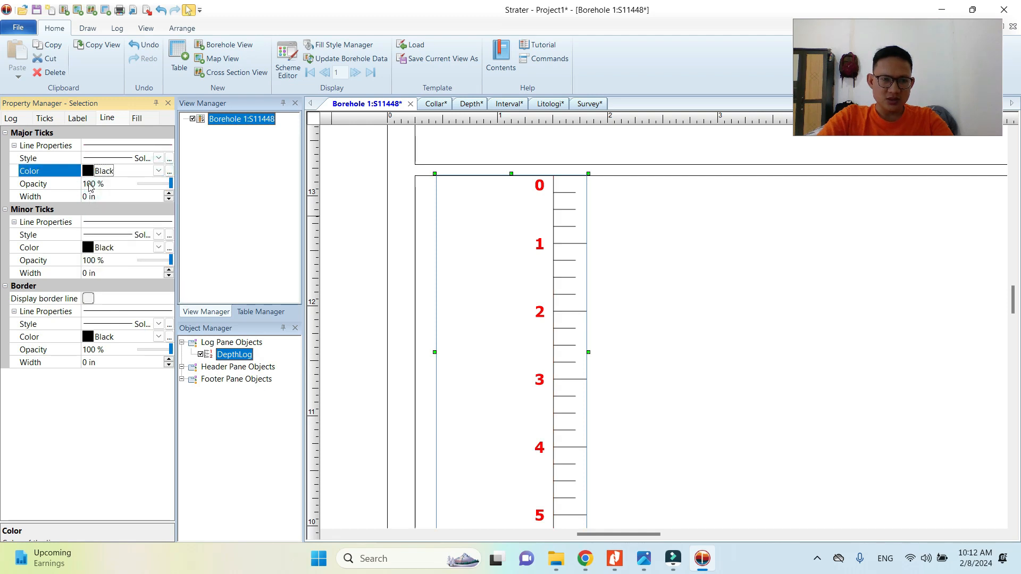
- Try 80% line opacity on the depth log's major ticks and set it back to 100%
{"action": "left_click", "coordinate": [91, 186]}
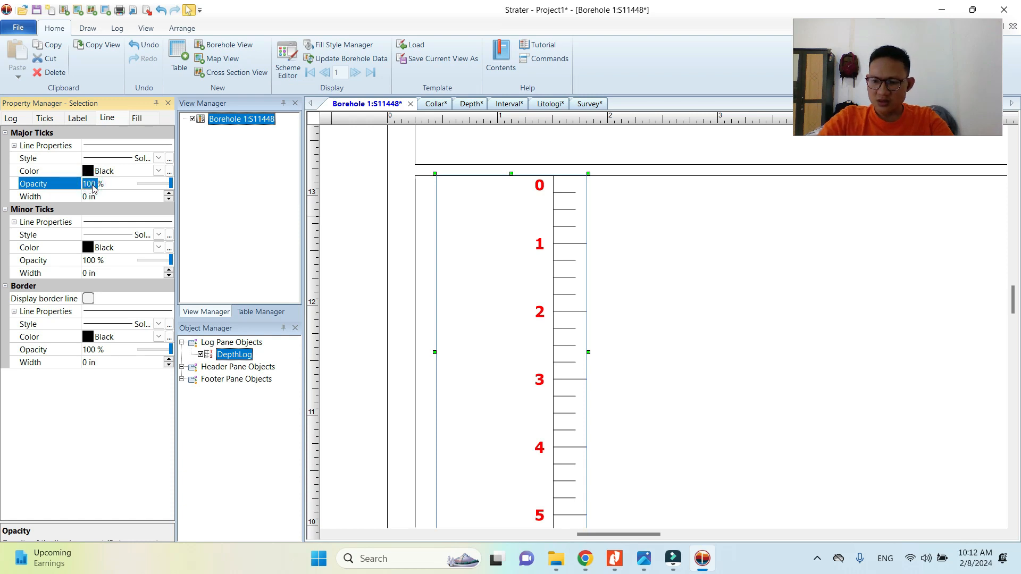
{"action": "type", "text": "8"}
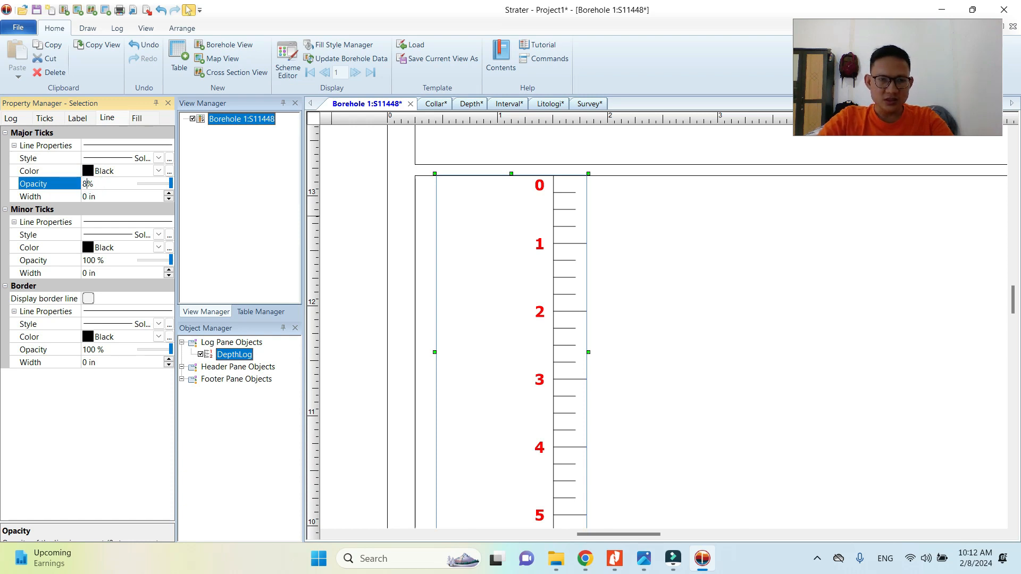
{"action": "type", "text": "0"}
{"action": "key", "text": "Return"}
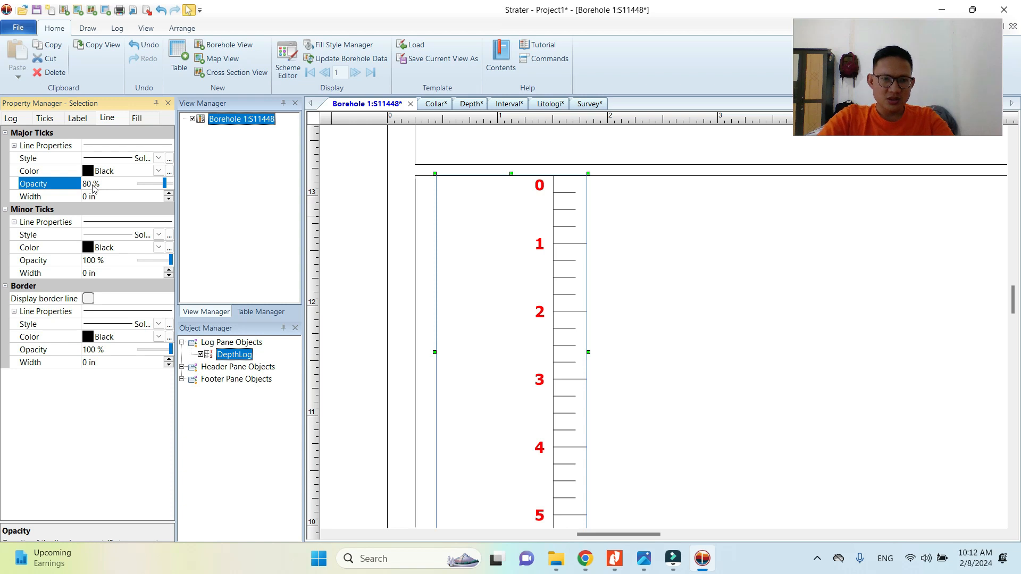
{"action": "left_click", "coordinate": [88, 184]}
{"action": "type", "text": "100"}
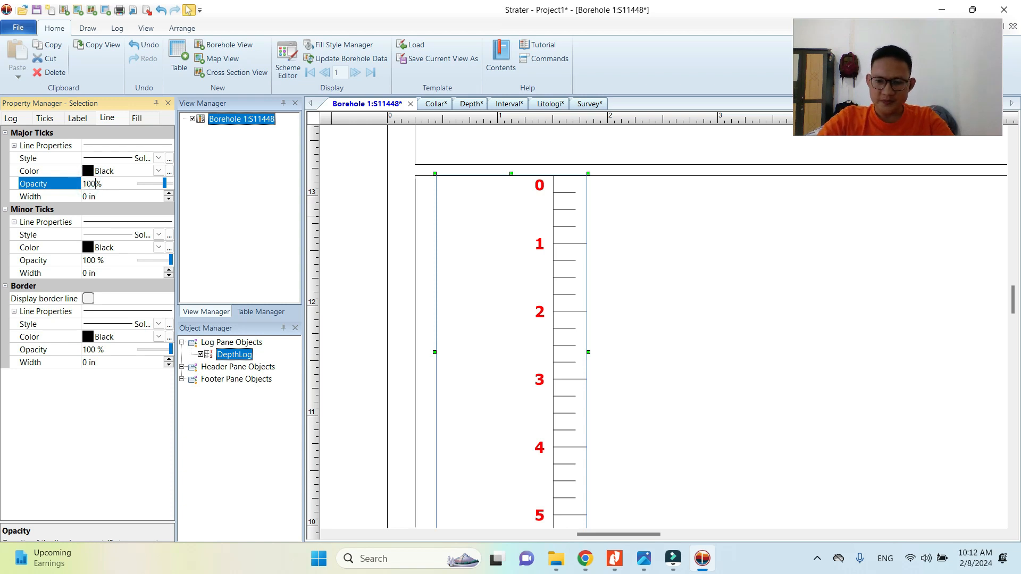
{"action": "key", "text": "Return"}
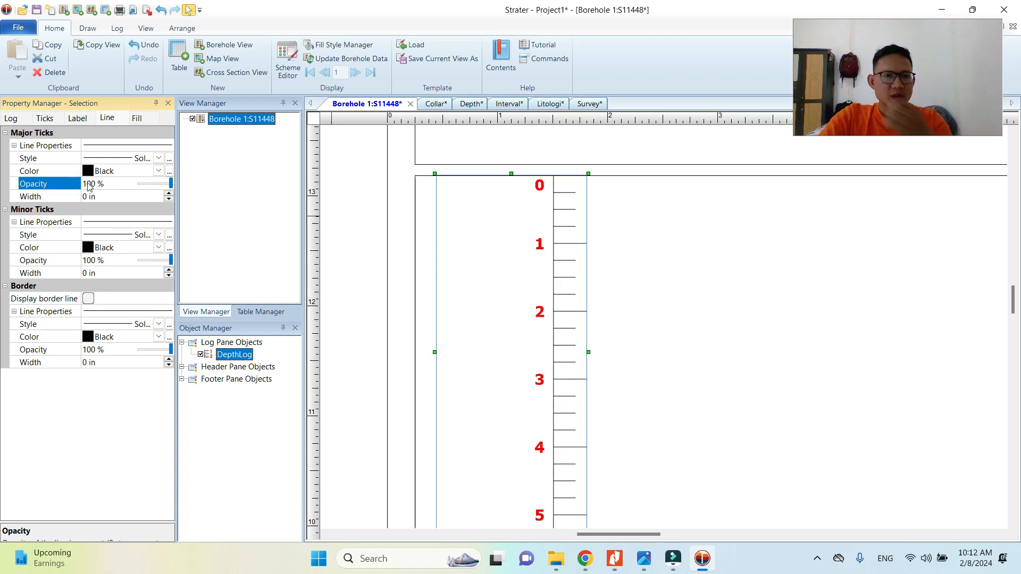
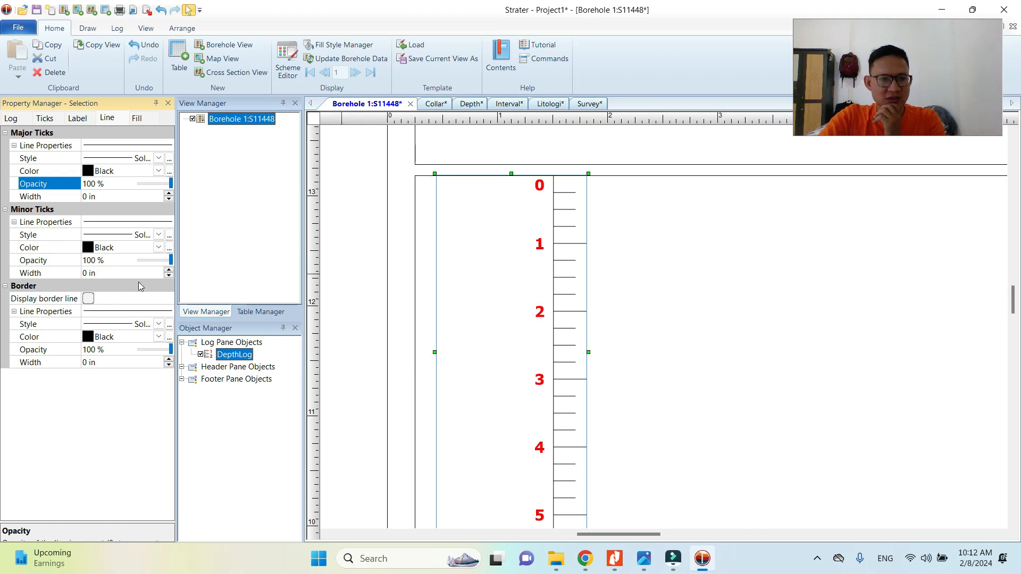
{"action": "left_click", "coordinate": [159, 235]}
{"action": "left_click", "coordinate": [159, 234]}
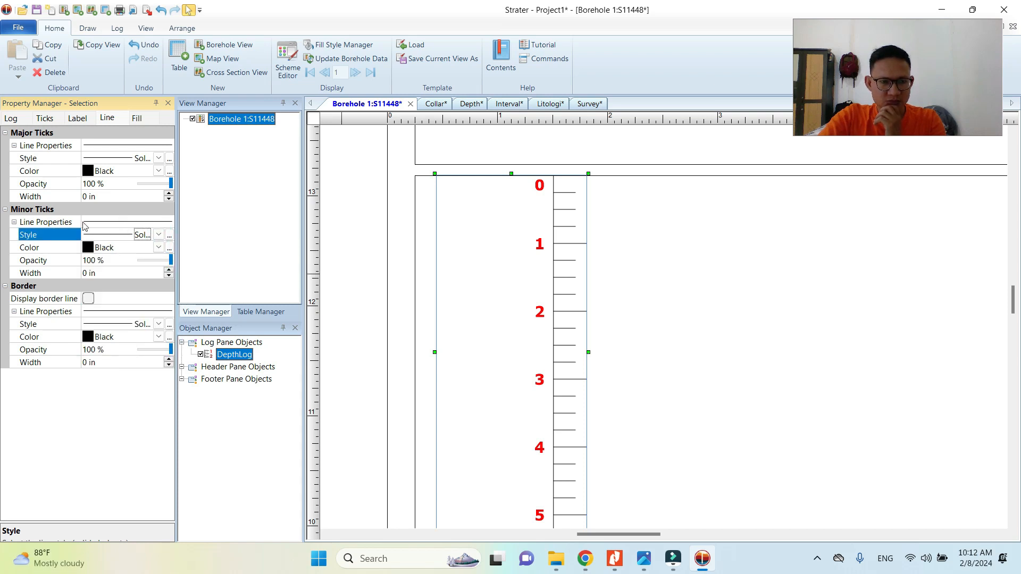
{"action": "left_click", "coordinate": [38, 146]}
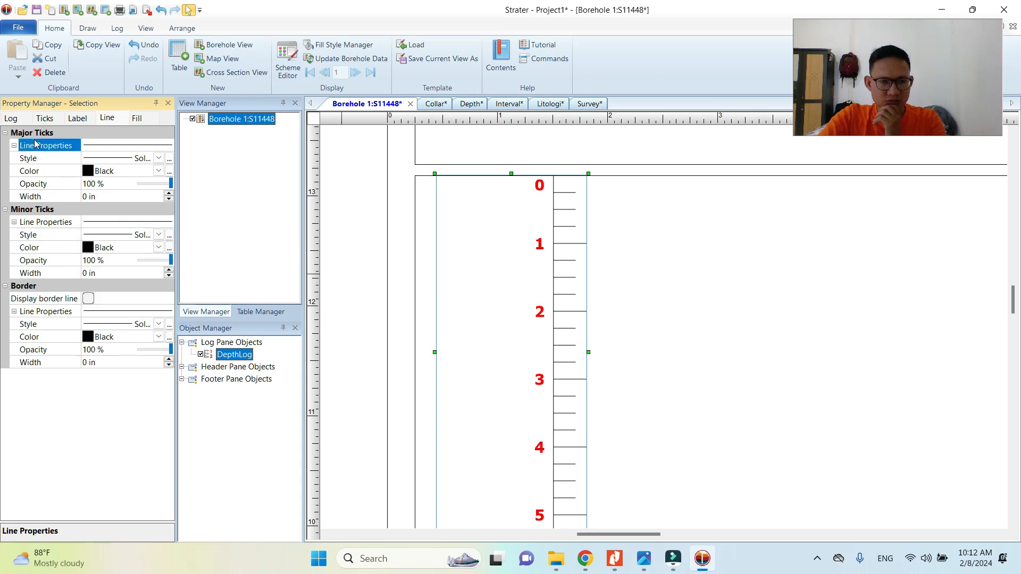
- Try several line widths for the depth log's major ticks and set the width to 0.006 in
{"action": "left_click", "coordinate": [169, 195]}
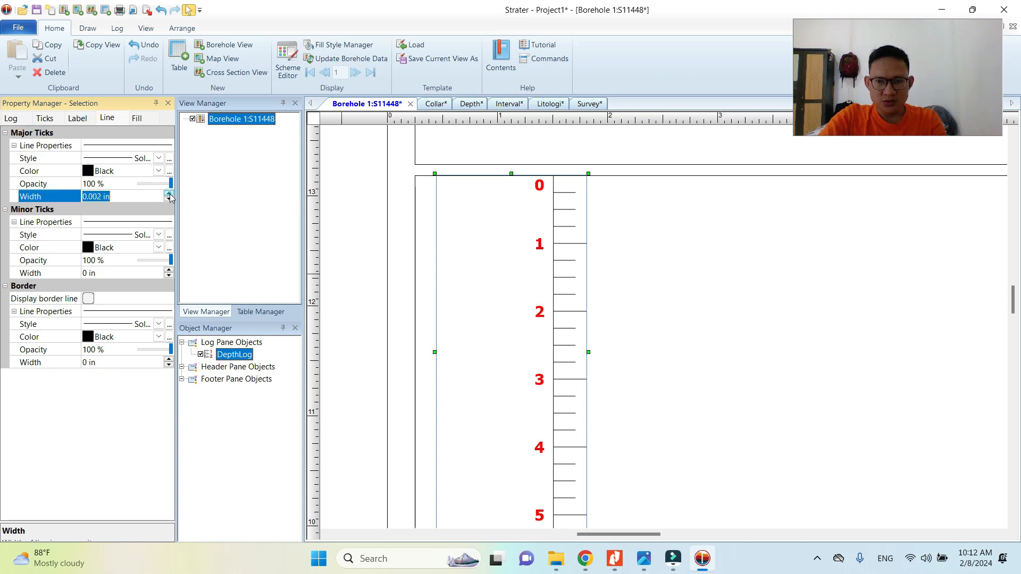
{"action": "left_click", "coordinate": [169, 195]}
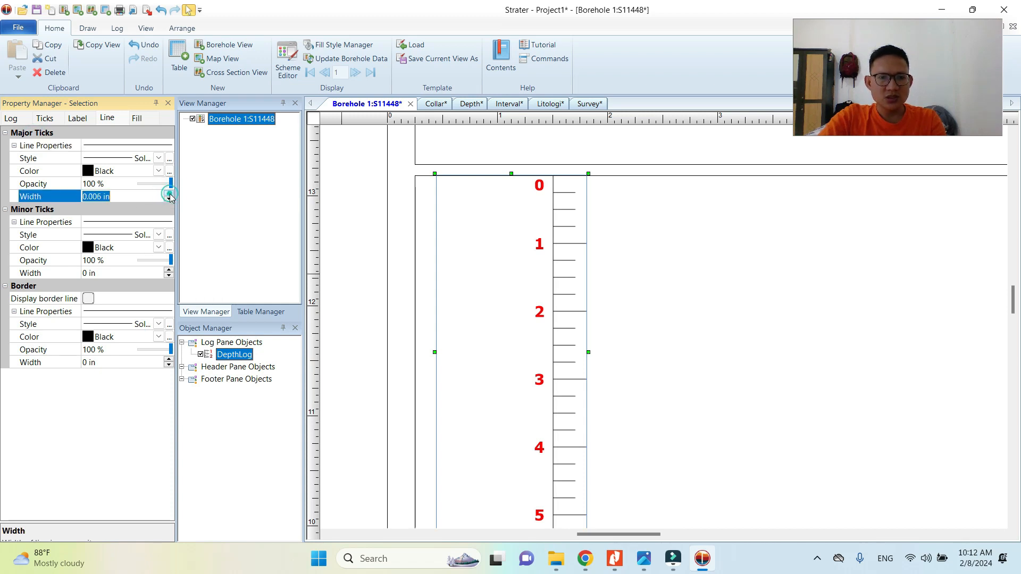
{"action": "left_click", "coordinate": [169, 201]}
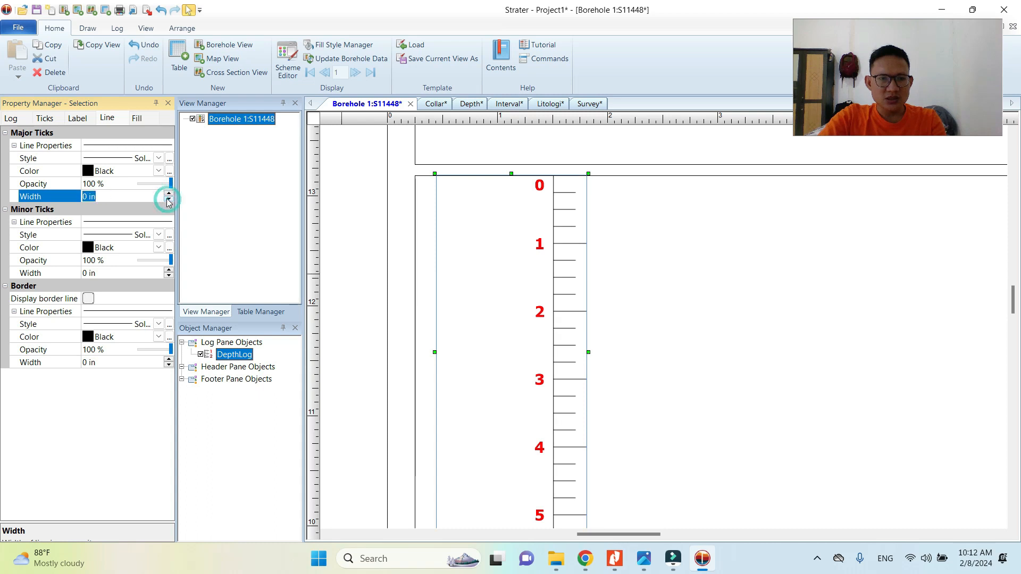
{"action": "left_click", "coordinate": [168, 194]}
{"action": "left_click", "coordinate": [168, 194]}
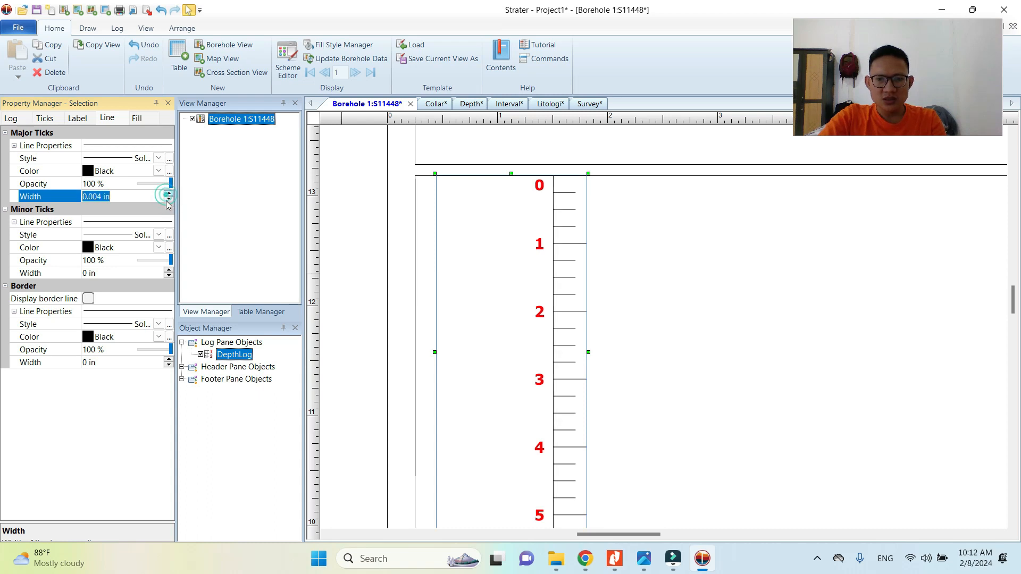
{"action": "scroll", "coordinate": [553, 184], "scroll_direction": "up", "scroll_amount": 3}
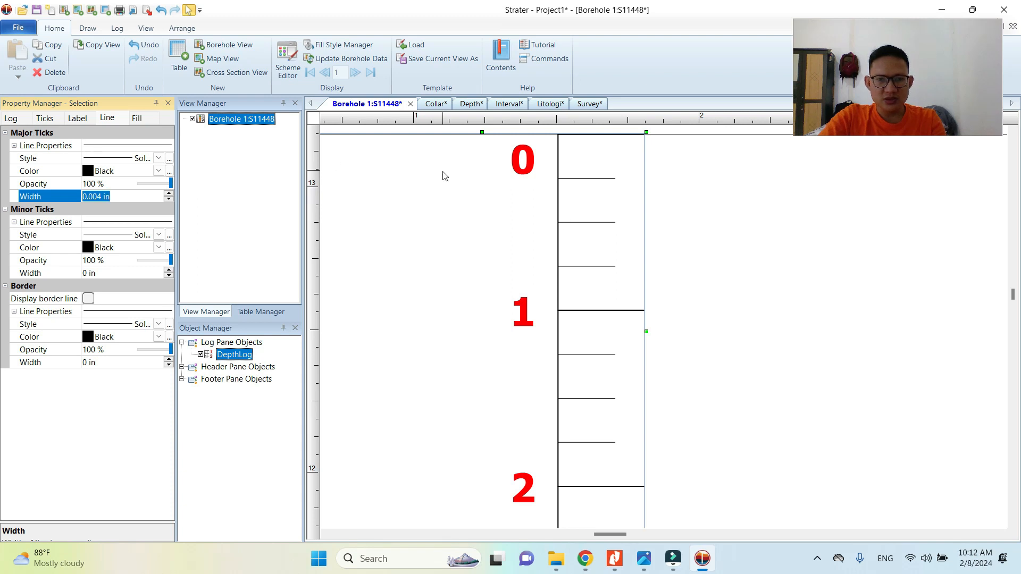
{"action": "scroll", "coordinate": [586, 221], "scroll_direction": "down", "scroll_amount": 3}
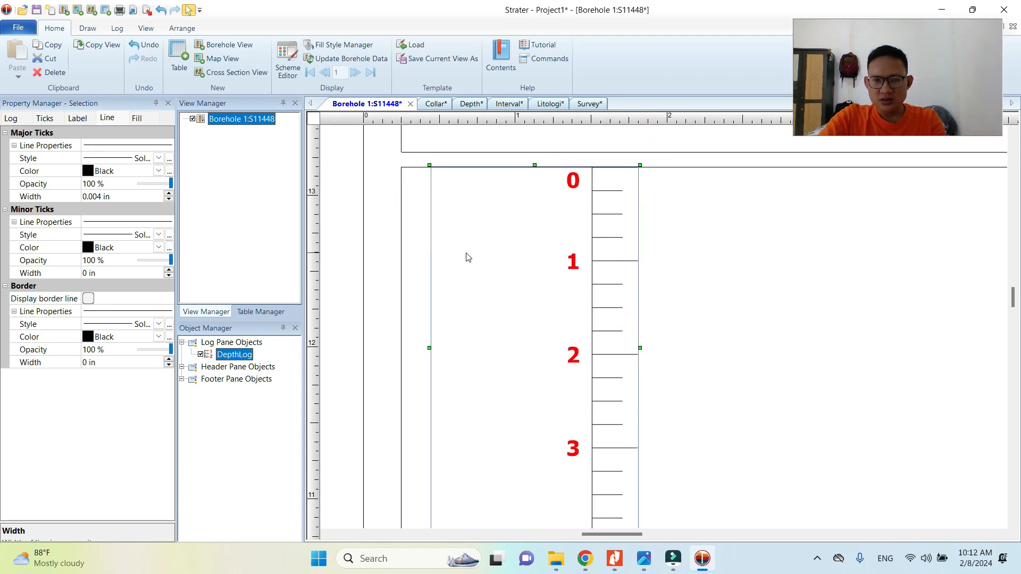
{"action": "left_click", "coordinate": [363, 207]}
{"action": "left_click", "coordinate": [585, 216]}
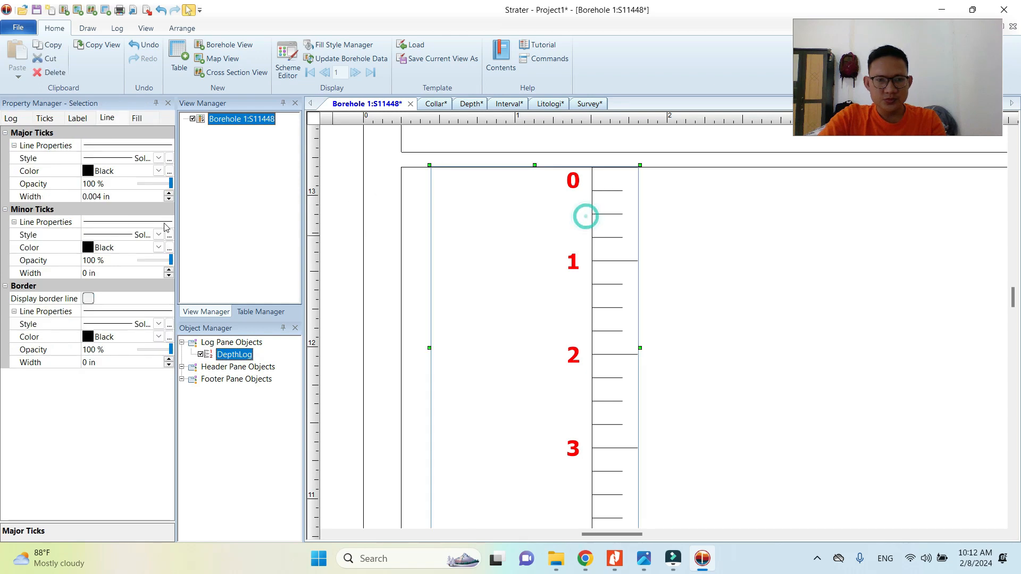
{"action": "left_click", "coordinate": [169, 195]}
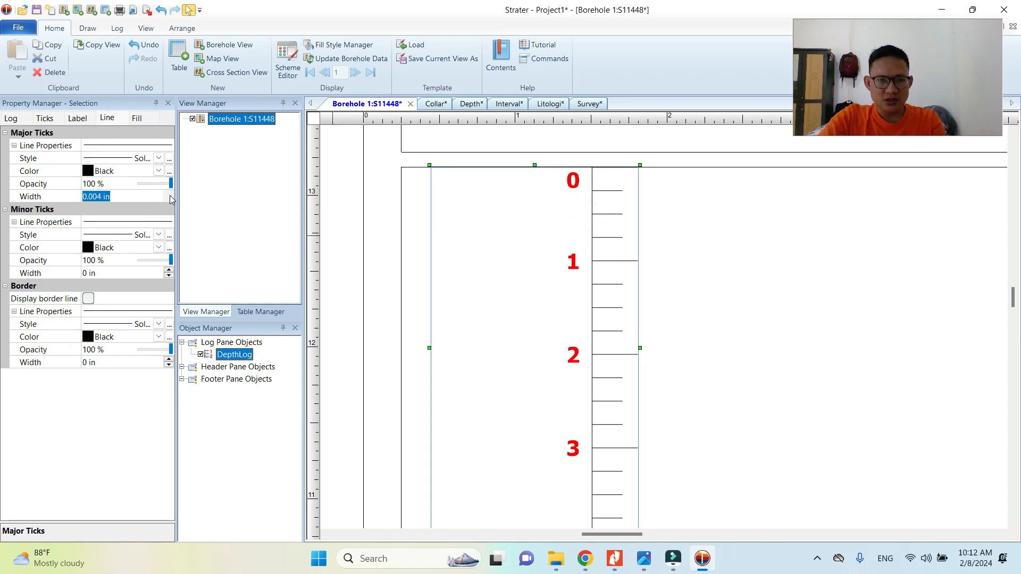
{"action": "left_click", "coordinate": [170, 195]}
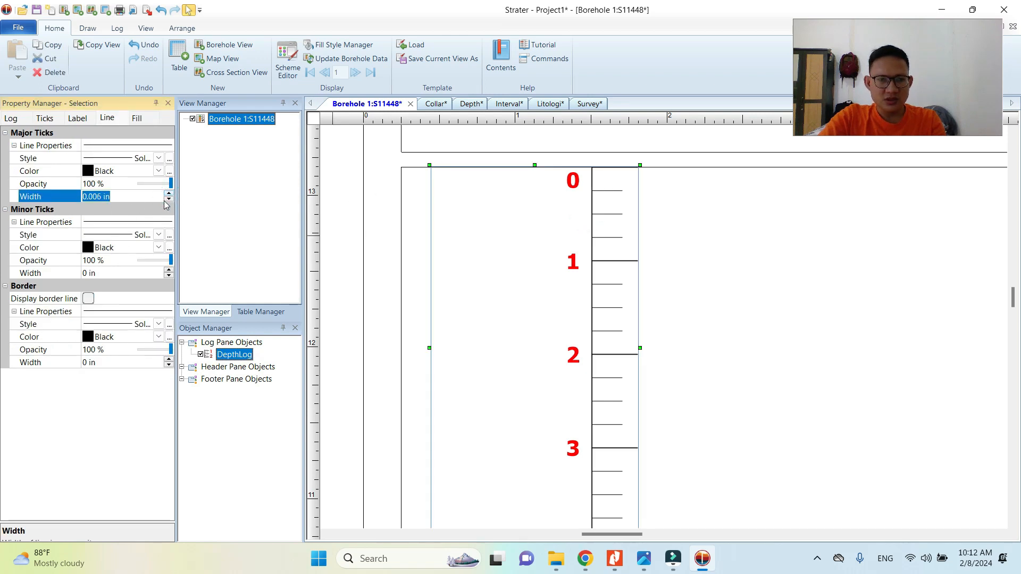
- Set the line width of the depth log's minor ticks to 0.002 in
{"action": "left_click", "coordinate": [168, 271]}
{"action": "left_click", "coordinate": [168, 271]}
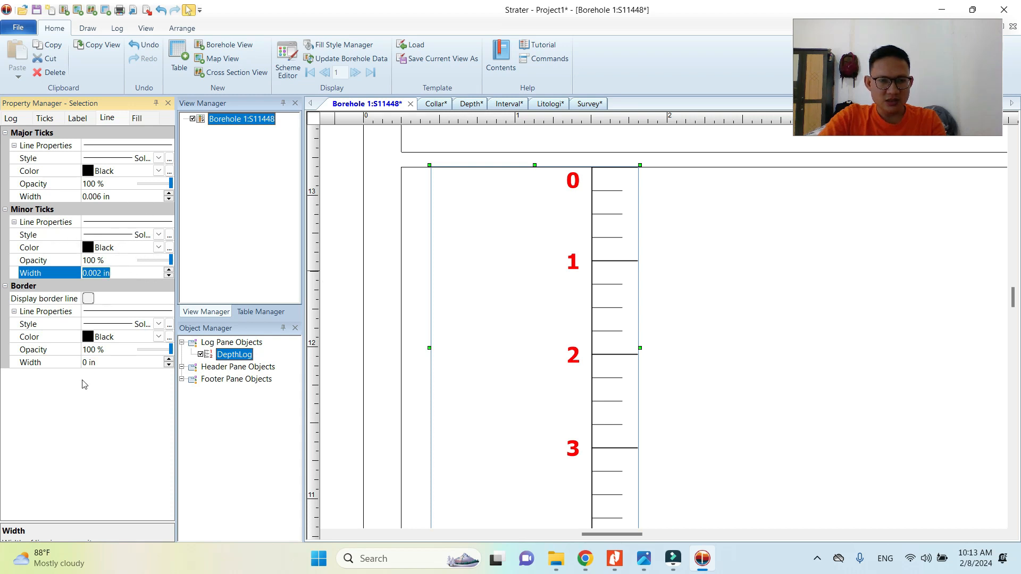
{"action": "left_click", "coordinate": [47, 287]}
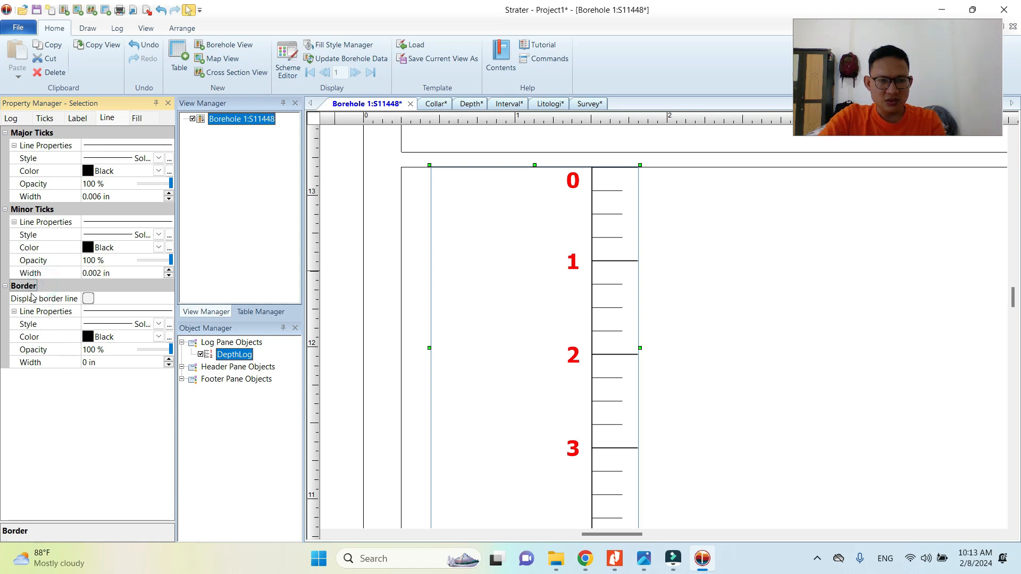
- Try the border line display on the depth log and turn it off again
{"action": "left_click", "coordinate": [88, 298]}
{"action": "left_click", "coordinate": [88, 298]}
{"action": "scroll", "coordinate": [560, 278], "scroll_direction": "down", "scroll_amount": 9}
{"action": "left_click", "coordinate": [455, 270]}
{"action": "left_click_drag", "start_coordinate": [501, 301], "coordinate": [444, 202]}
{"action": "scroll", "coordinate": [467, 275], "scroll_direction": "down", "scroll_amount": 3}
{"action": "left_click", "coordinate": [468, 277]}
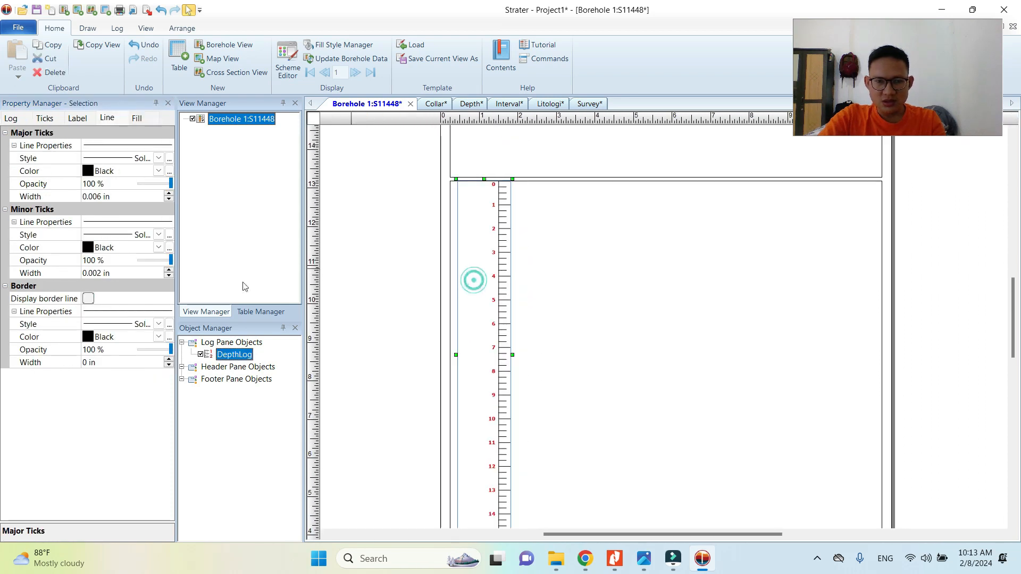
- Turn on the border line around the depth log and check it on the page
{"action": "left_click", "coordinate": [119, 122]}
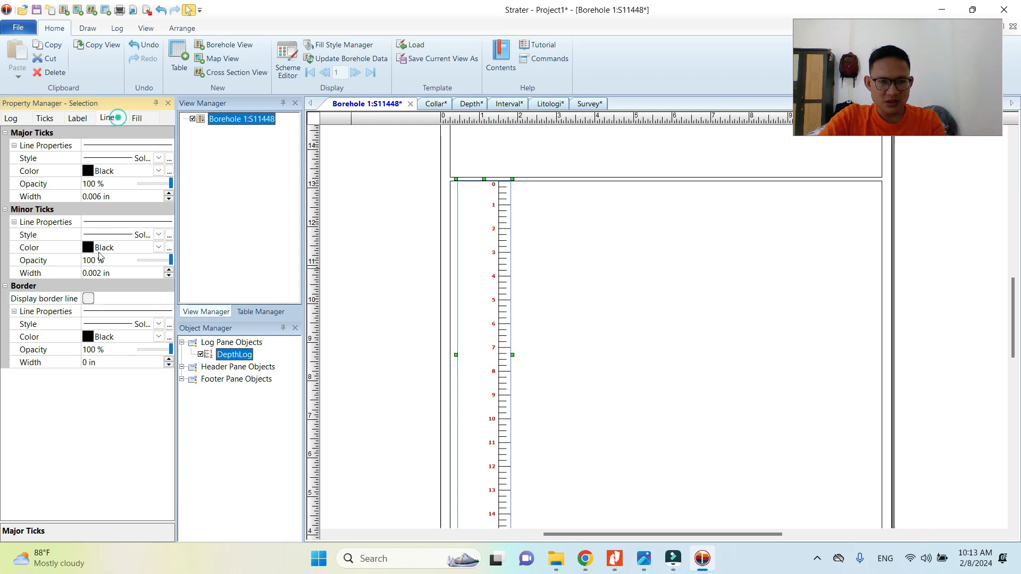
{"action": "left_click", "coordinate": [89, 299]}
{"action": "left_click", "coordinate": [369, 253]}
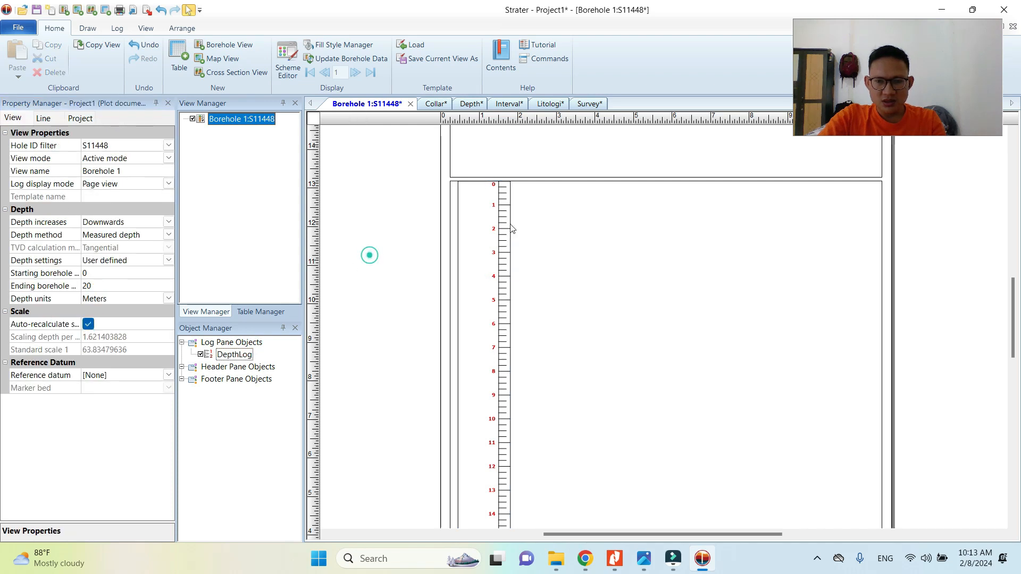
{"action": "scroll", "coordinate": [489, 300], "scroll_direction": "down", "scroll_amount": 2}
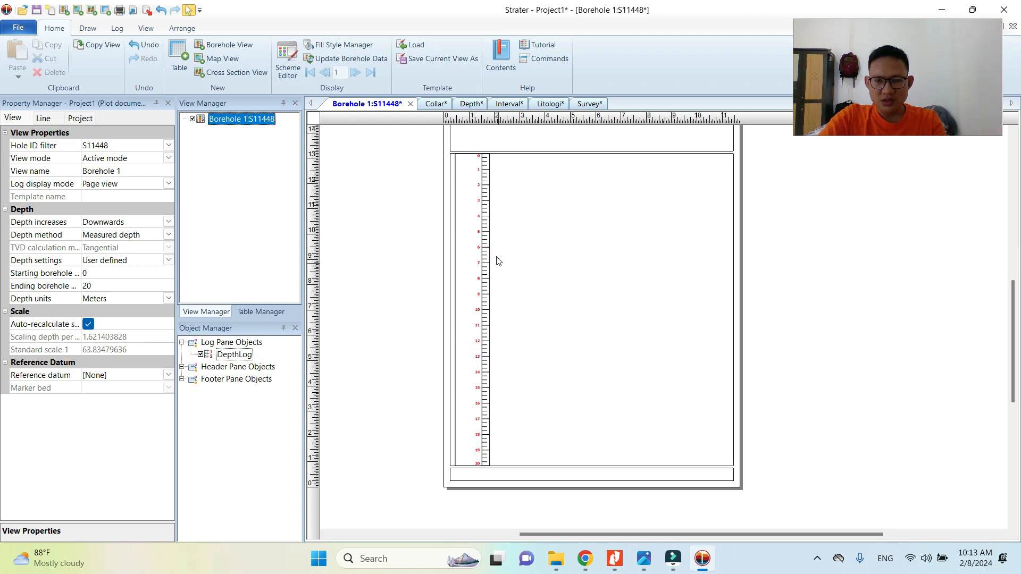
{"action": "scroll", "coordinate": [464, 166], "scroll_direction": "up", "scroll_amount": 2}
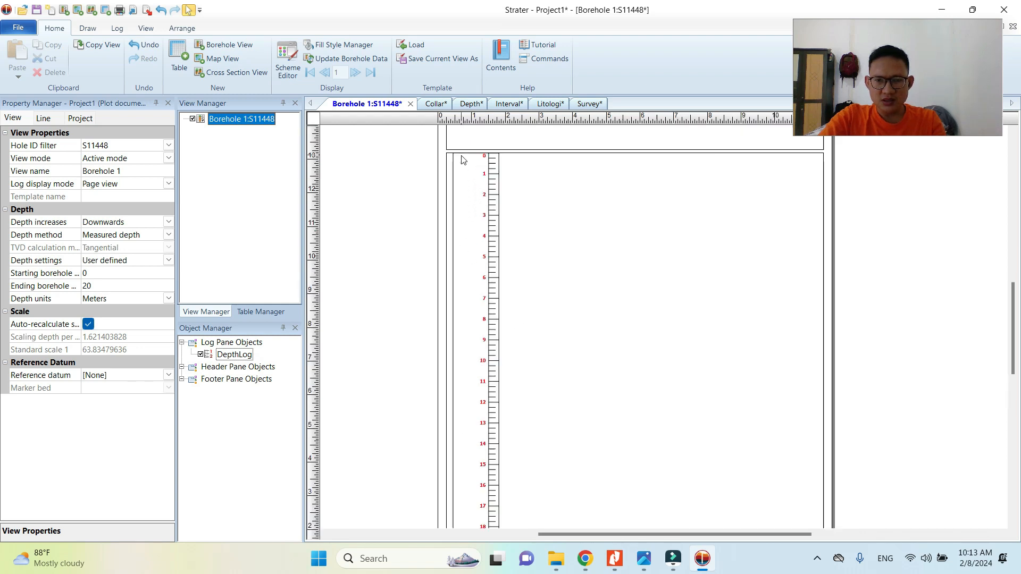
{"action": "scroll", "coordinate": [489, 436], "scroll_direction": "down", "scroll_amount": 2}
{"action": "scroll", "coordinate": [479, 358], "scroll_direction": "up", "scroll_amount": 2}
{"action": "scroll", "coordinate": [498, 339], "scroll_direction": "down", "scroll_amount": 1}
{"action": "scroll", "coordinate": [497, 336], "scroll_direction": "down", "scroll_amount": 2}
- Narrow the depth log column to about 0.75 in wide, near the log pane's left edge
{"action": "left_click", "coordinate": [497, 341]}
{"action": "scroll", "coordinate": [497, 336], "scroll_direction": "down", "scroll_amount": 1}
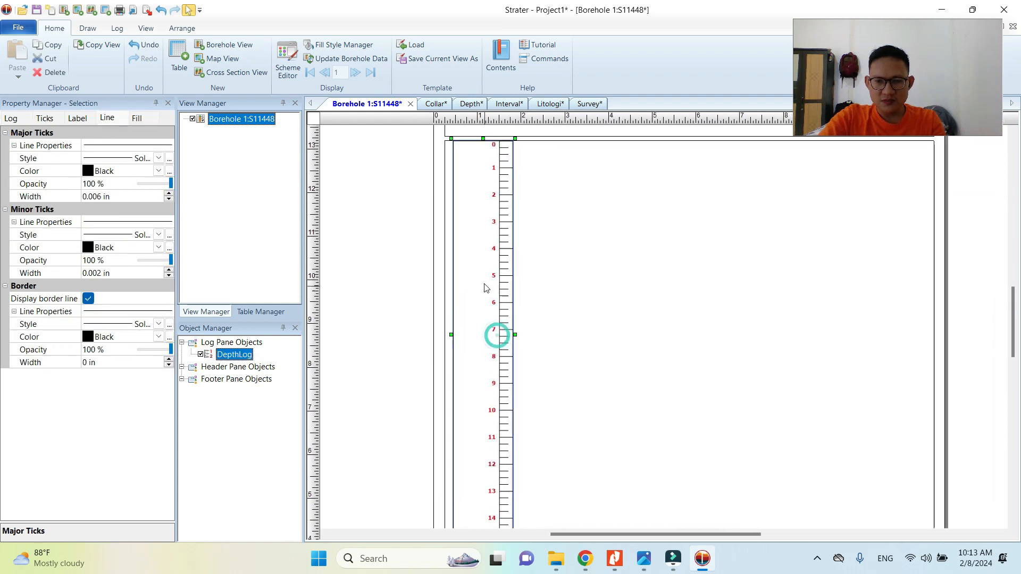
{"action": "left_click_drag", "start_coordinate": [451, 333], "coordinate": [471, 329]}
{"action": "scroll", "coordinate": [453, 257], "scroll_direction": "up", "scroll_amount": 3}
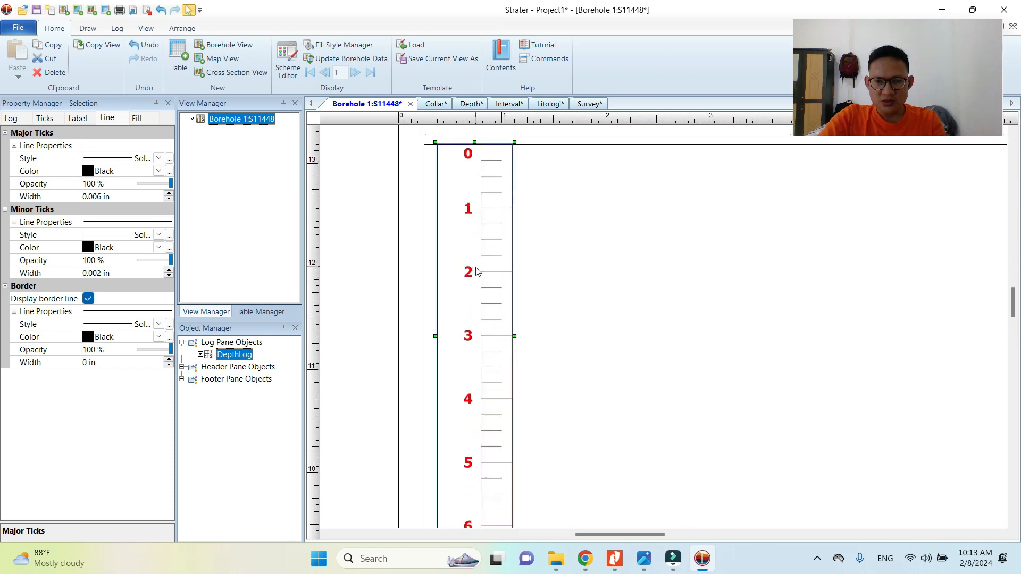
{"action": "left_click", "coordinate": [416, 276]}
{"action": "left_click", "coordinate": [470, 263]}
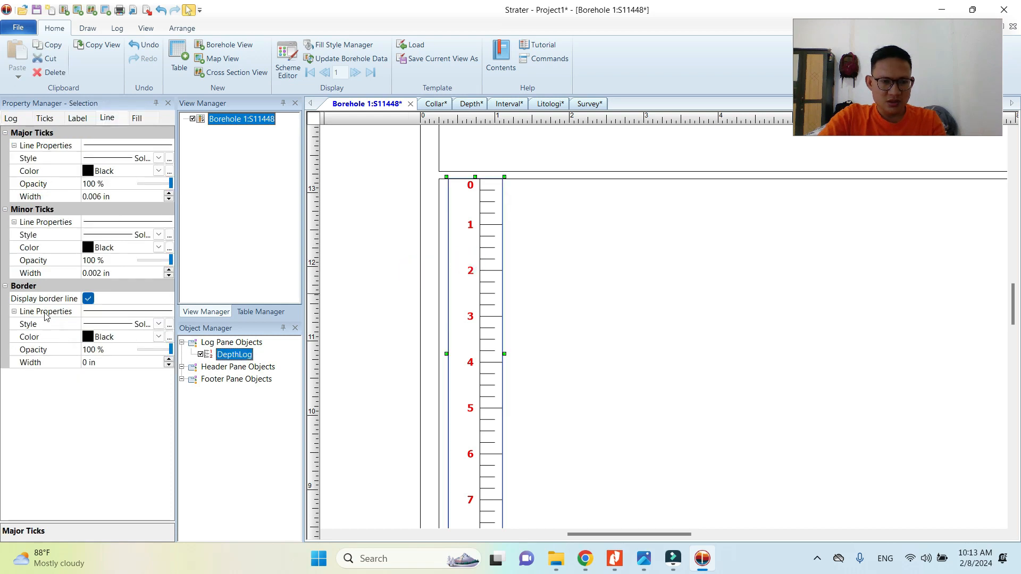
- Turn off the depth log's border line, keeping the log selected
{"action": "left_click", "coordinate": [88, 299]}
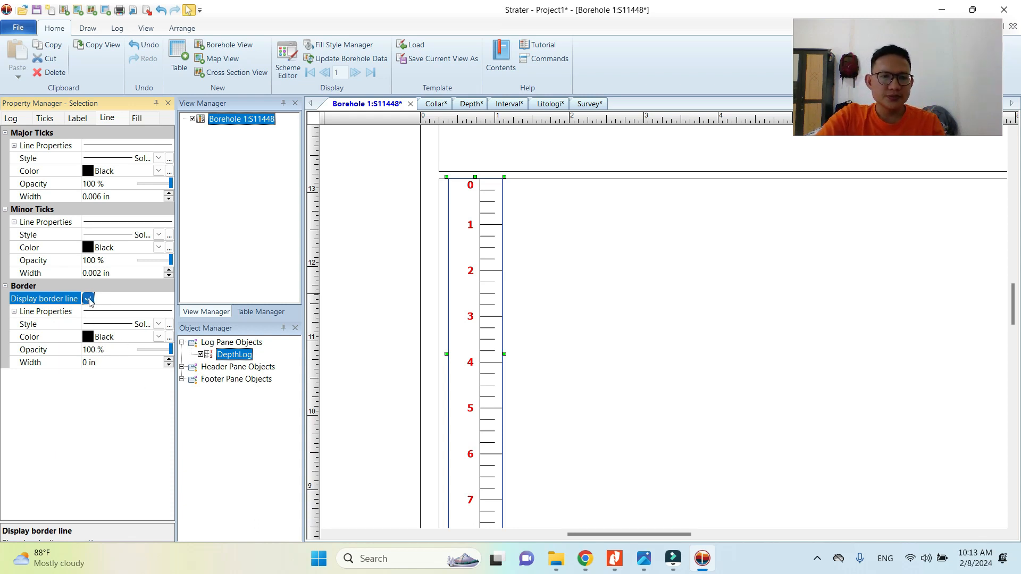
{"action": "left_click", "coordinate": [414, 236]}
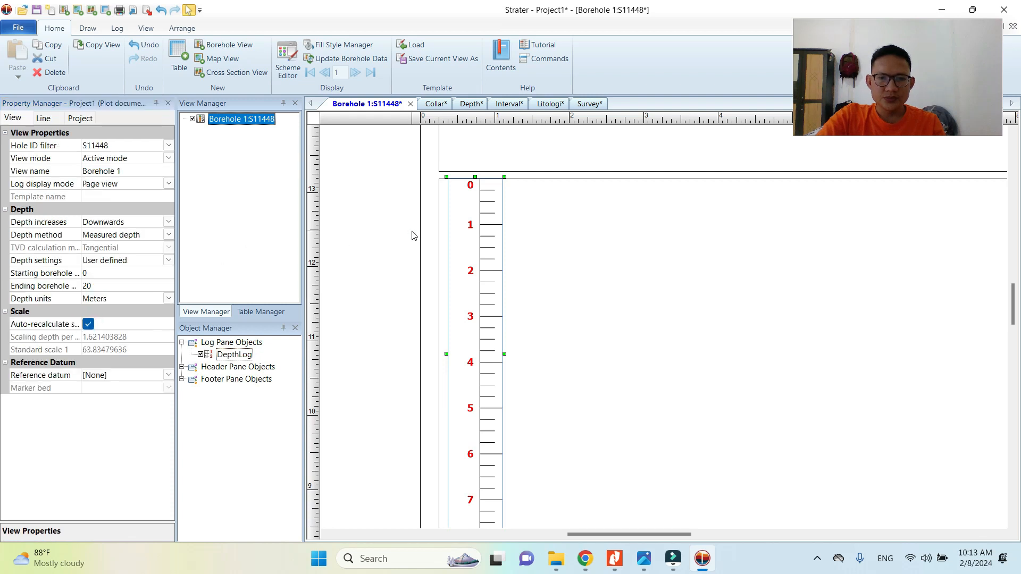
{"action": "left_click", "coordinate": [462, 239]}
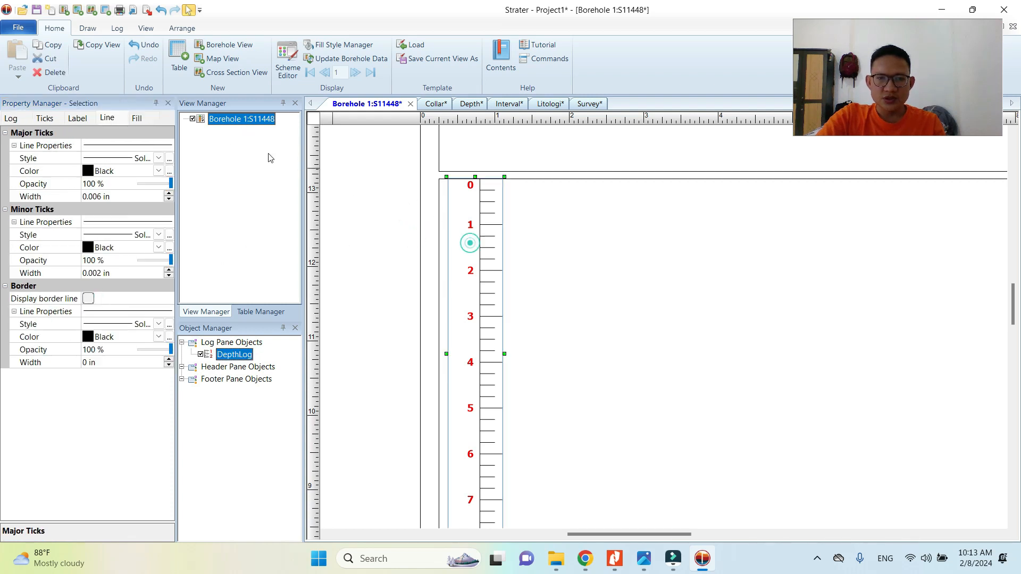
- Enable the background fill for the depth log and expand its fill properties
{"action": "left_click", "coordinate": [140, 119]}
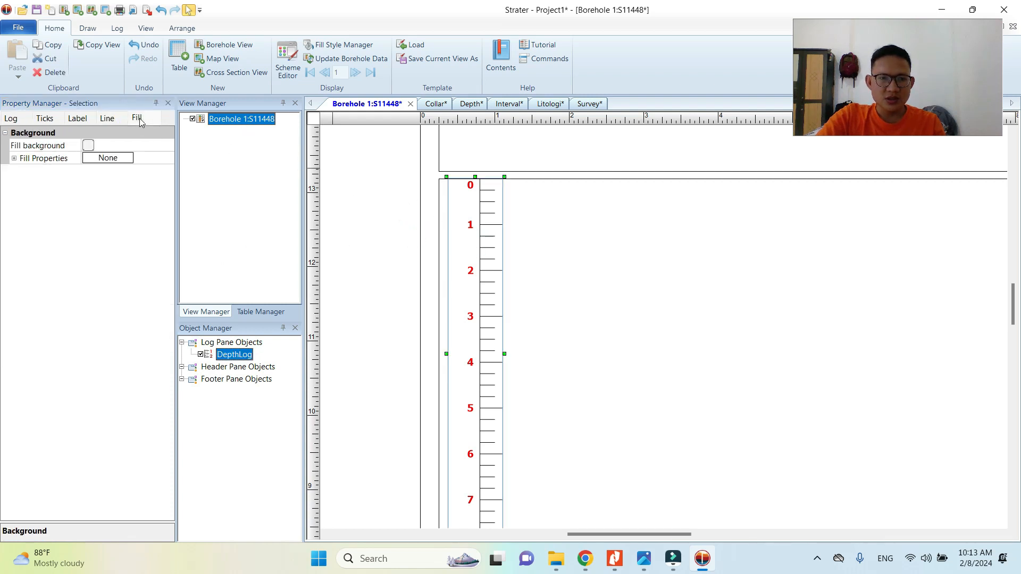
{"action": "left_click", "coordinate": [88, 145]}
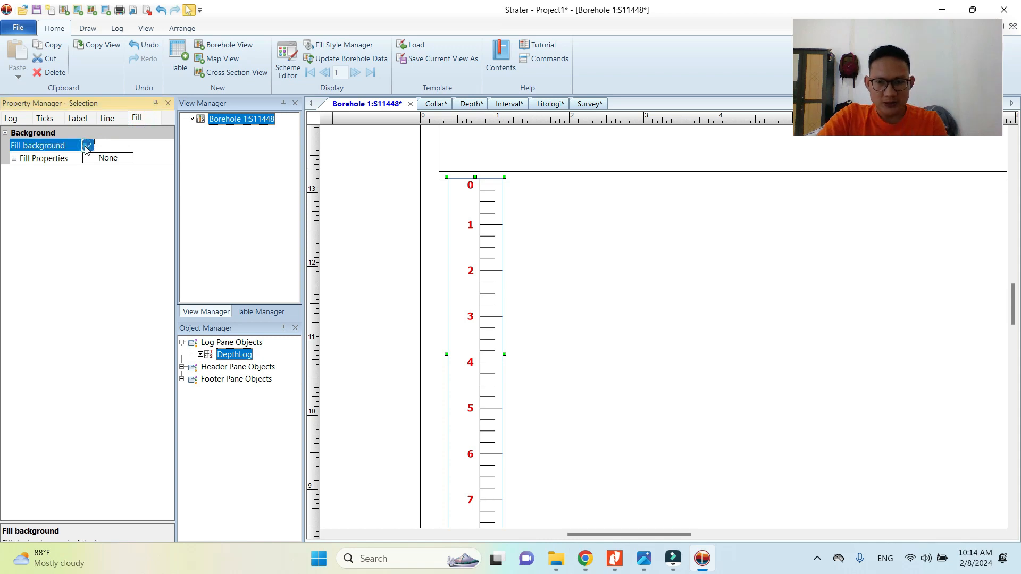
{"action": "left_click", "coordinate": [14, 159]}
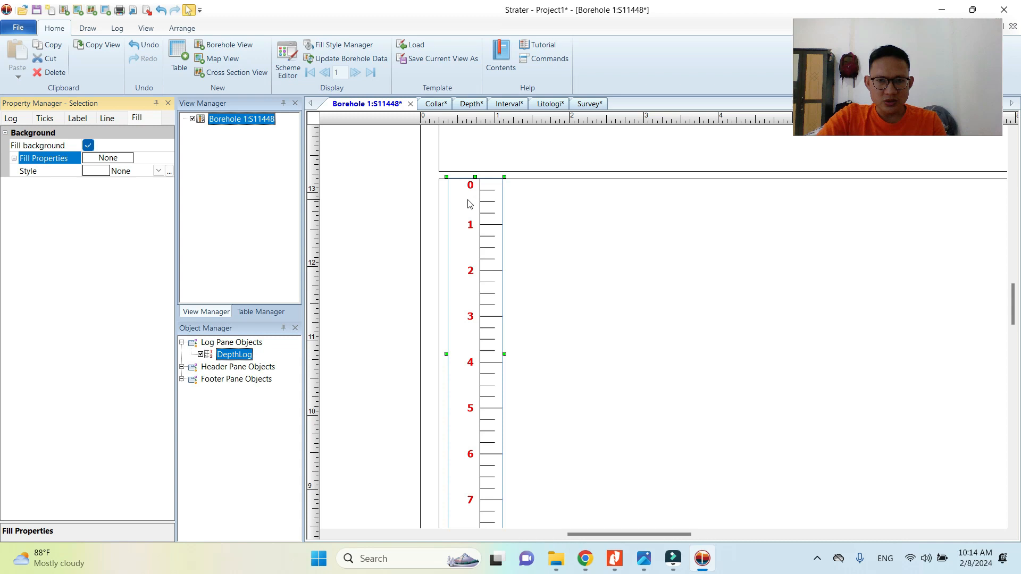
- Try the Crosshatch and Vertical fill styles on the depth log's background
{"action": "left_click", "coordinate": [158, 171]}
{"action": "left_click", "coordinate": [164, 230]}
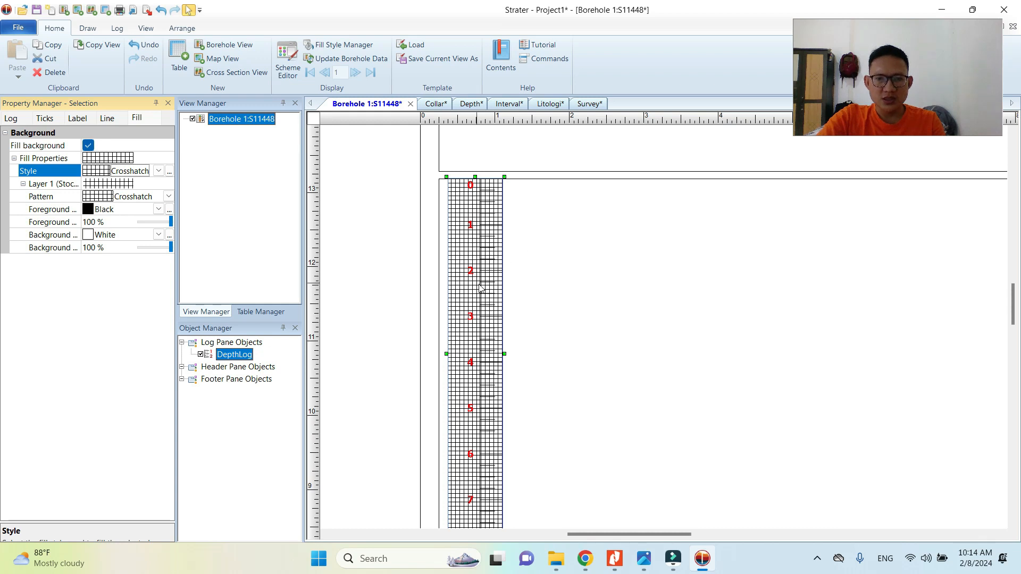
{"action": "left_click", "coordinate": [158, 170]}
{"action": "left_click", "coordinate": [196, 205]}
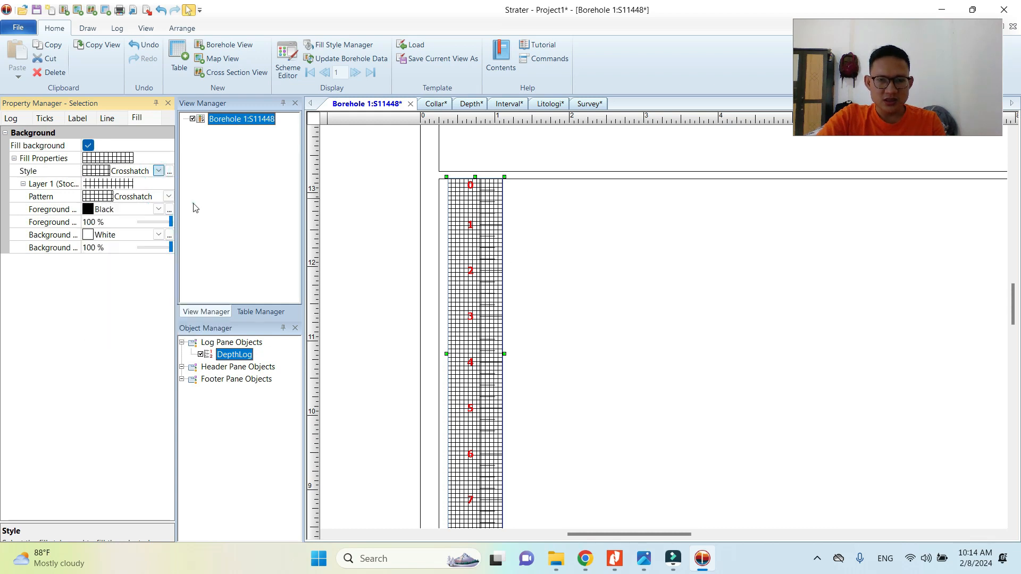
{"action": "scroll", "coordinate": [466, 200], "scroll_direction": "up", "scroll_amount": 2}
{"action": "scroll", "coordinate": [467, 201], "scroll_direction": "down", "scroll_amount": 3}
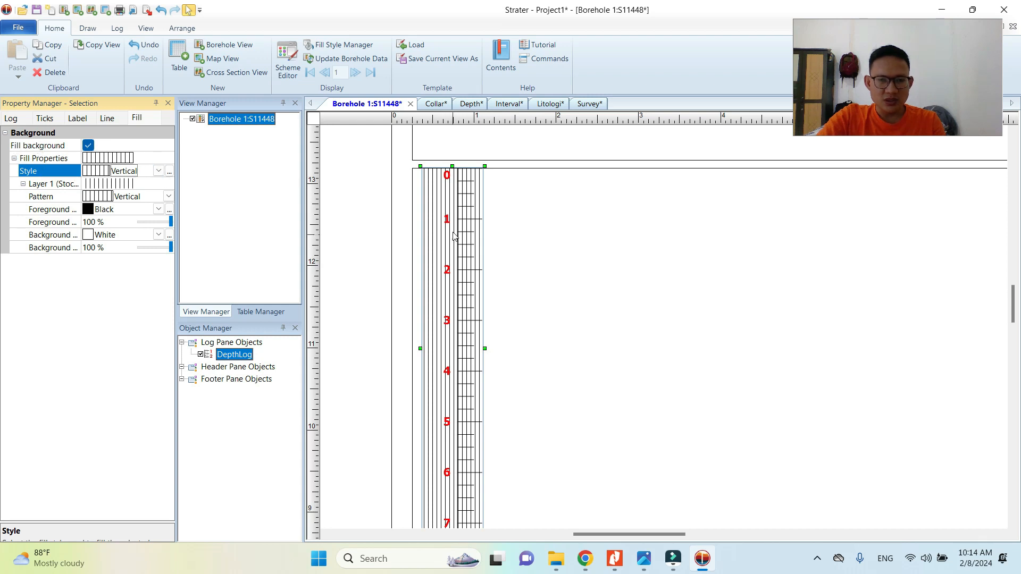
{"action": "left_click_drag", "start_coordinate": [433, 210], "coordinate": [450, 202]}
{"action": "left_click_drag", "start_coordinate": [470, 168], "coordinate": [470, 181]}
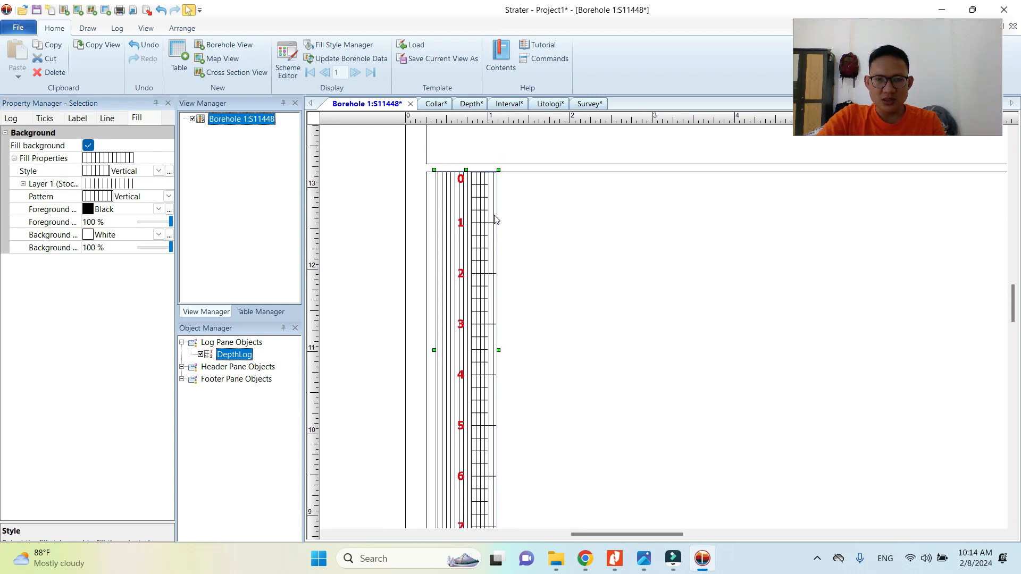
- Set the depth log's background fill style to the 5 Percent dot pattern
{"action": "left_click", "coordinate": [158, 171]}
{"action": "scroll", "coordinate": [156, 236], "scroll_direction": "down", "scroll_amount": 9}
{"action": "scroll", "coordinate": [157, 237], "scroll_direction": "up", "scroll_amount": 9}
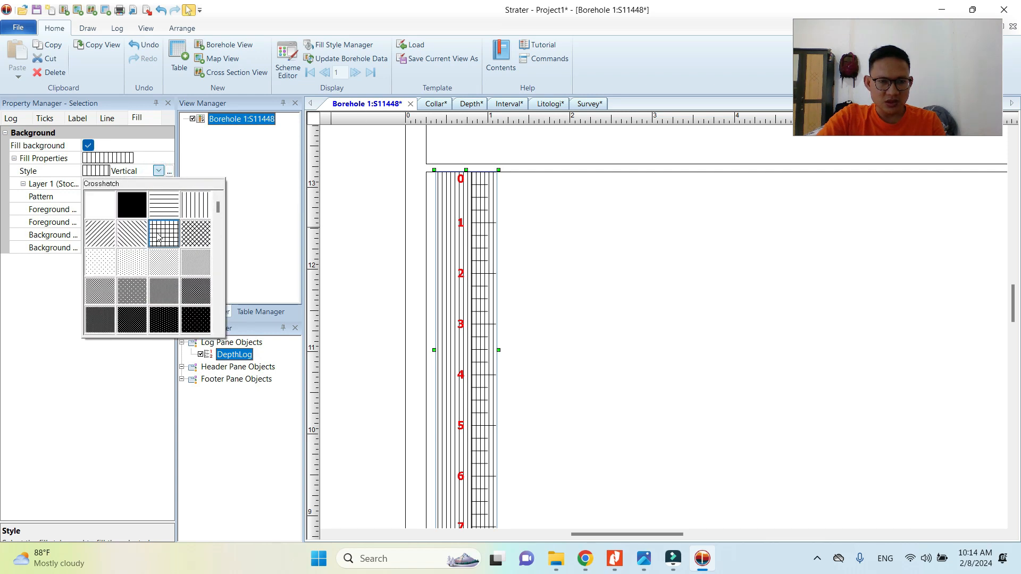
{"action": "left_click", "coordinate": [92, 270]}
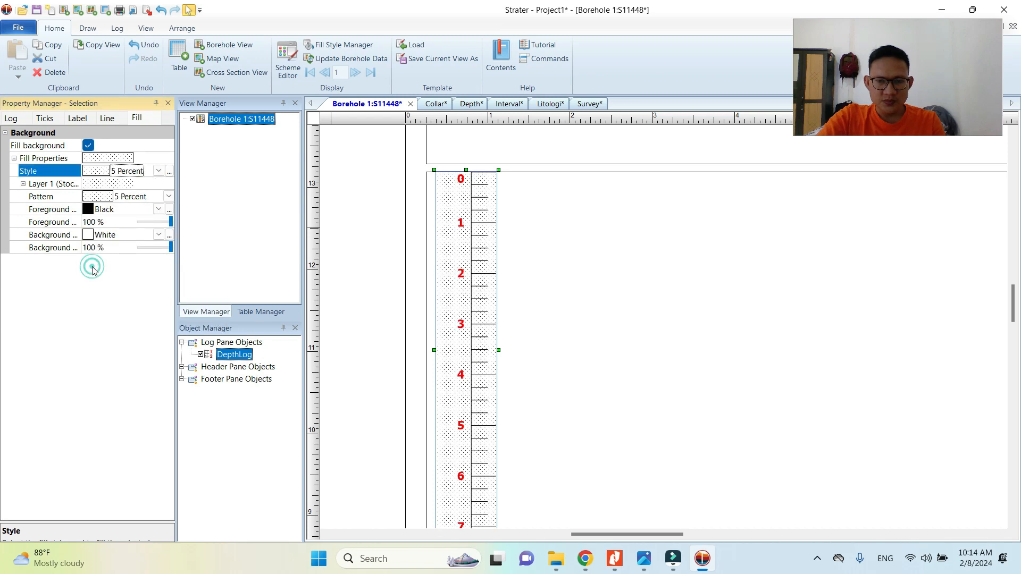
{"action": "left_click", "coordinate": [479, 247]}
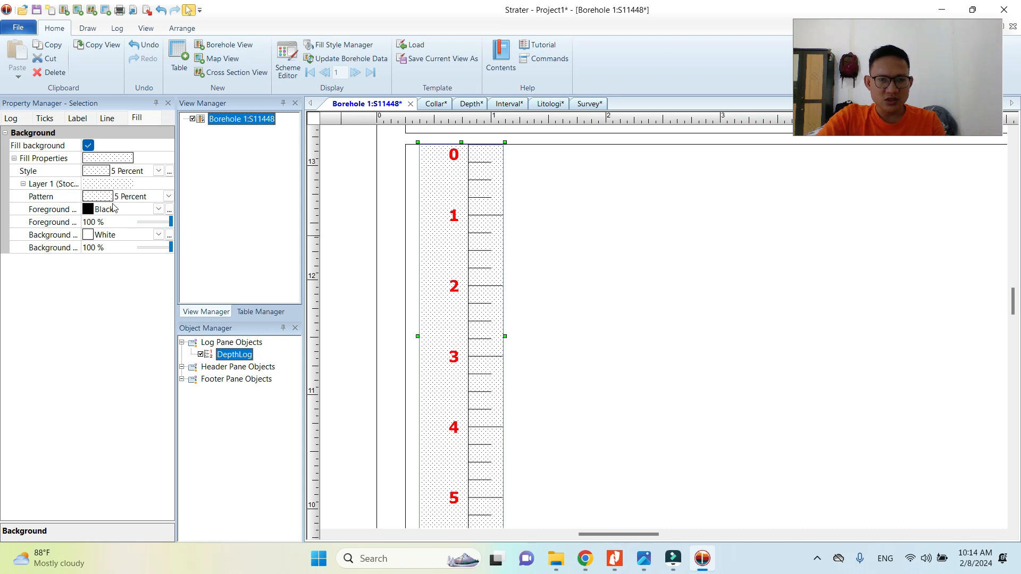
{"action": "left_click", "coordinate": [169, 197]}
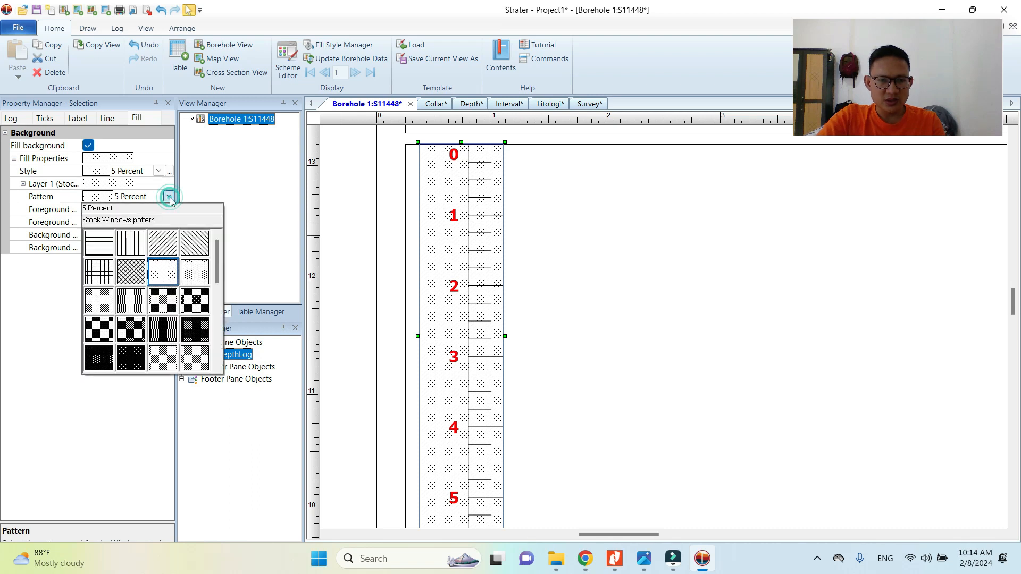
{"action": "left_click", "coordinate": [169, 197]}
{"action": "left_click", "coordinate": [120, 197]}
{"action": "left_click", "coordinate": [119, 197]}
{"action": "left_click", "coordinate": [109, 195]}
{"action": "left_click", "coordinate": [109, 196]}
{"action": "left_click", "coordinate": [78, 304]}
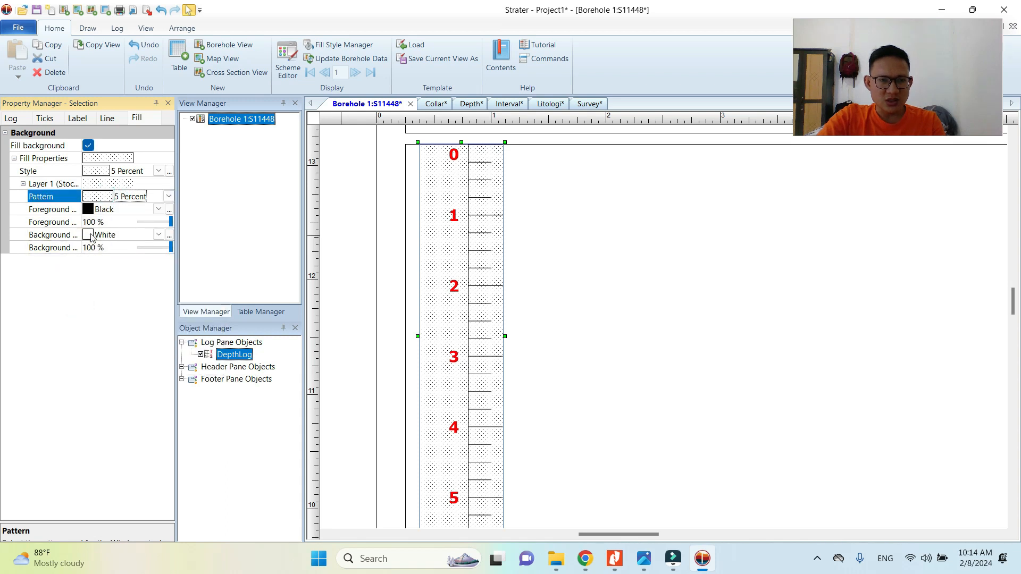
- Try a Green background color in the depth log's fill and set it back to White
{"action": "left_click", "coordinate": [158, 235]}
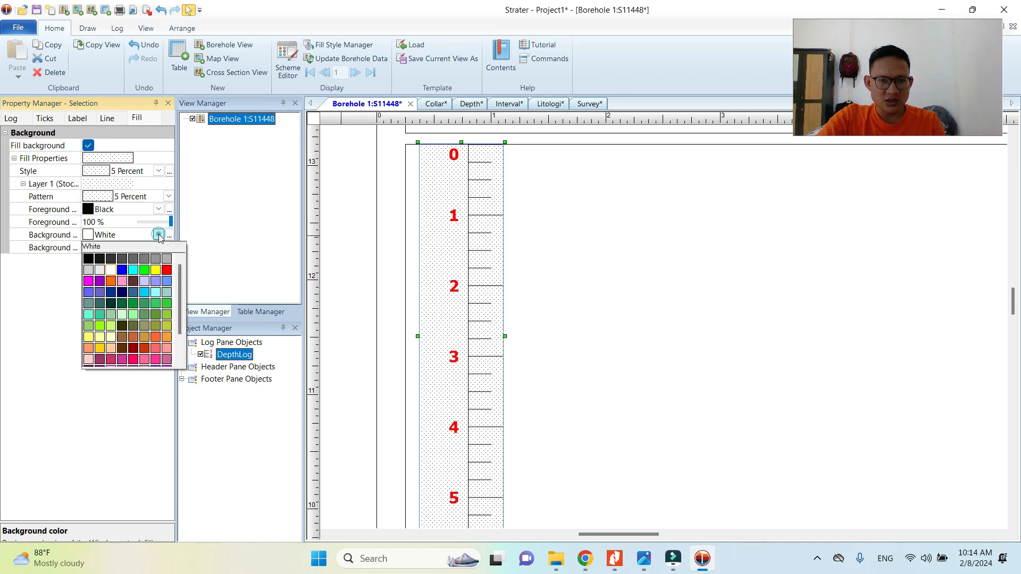
{"action": "left_click", "coordinate": [145, 270]}
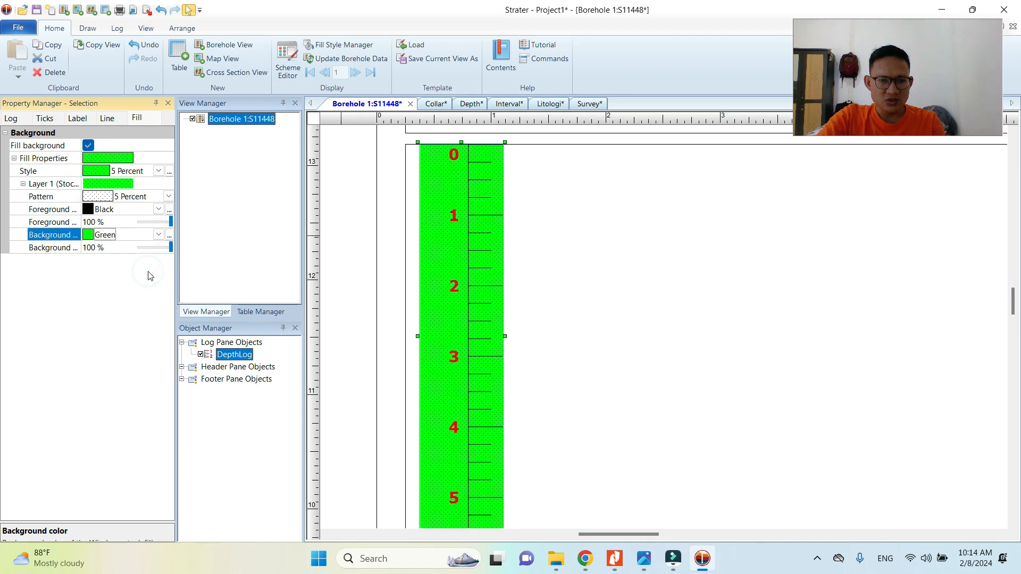
{"action": "left_click", "coordinate": [159, 235]}
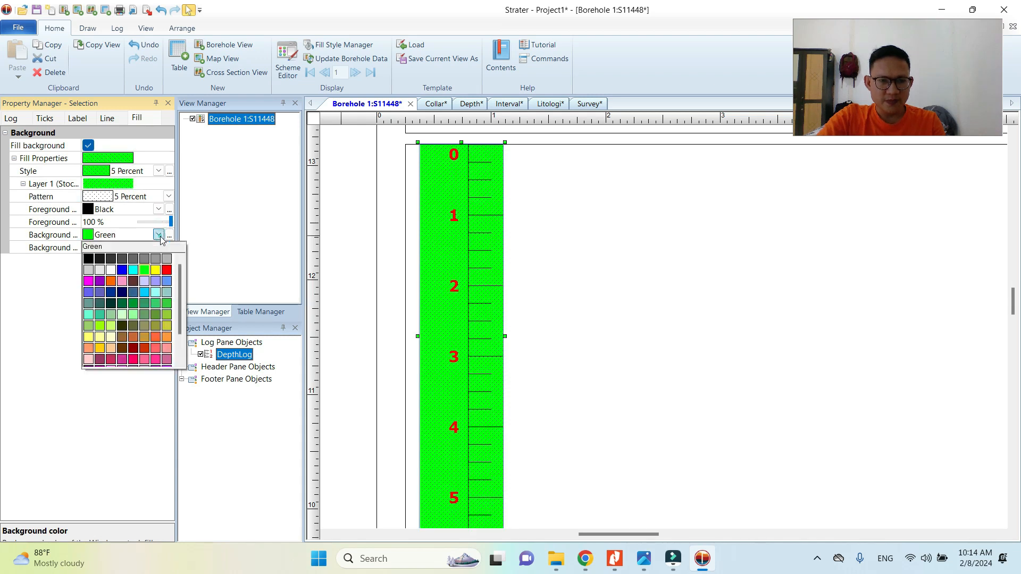
{"action": "left_click", "coordinate": [111, 271]}
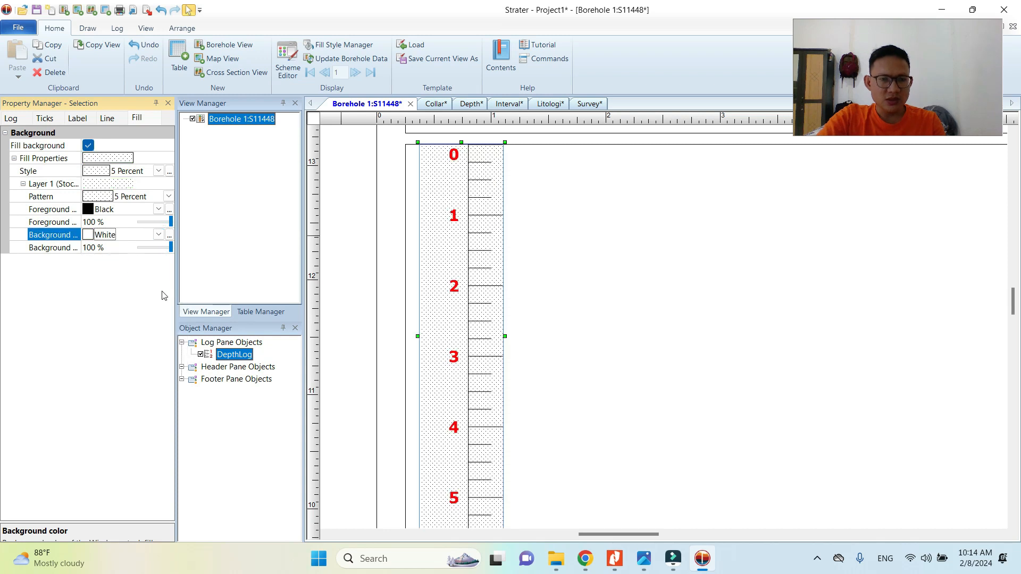
- Set the background color of the depth log's fill to 10% Black
{"action": "left_click", "coordinate": [157, 234]}
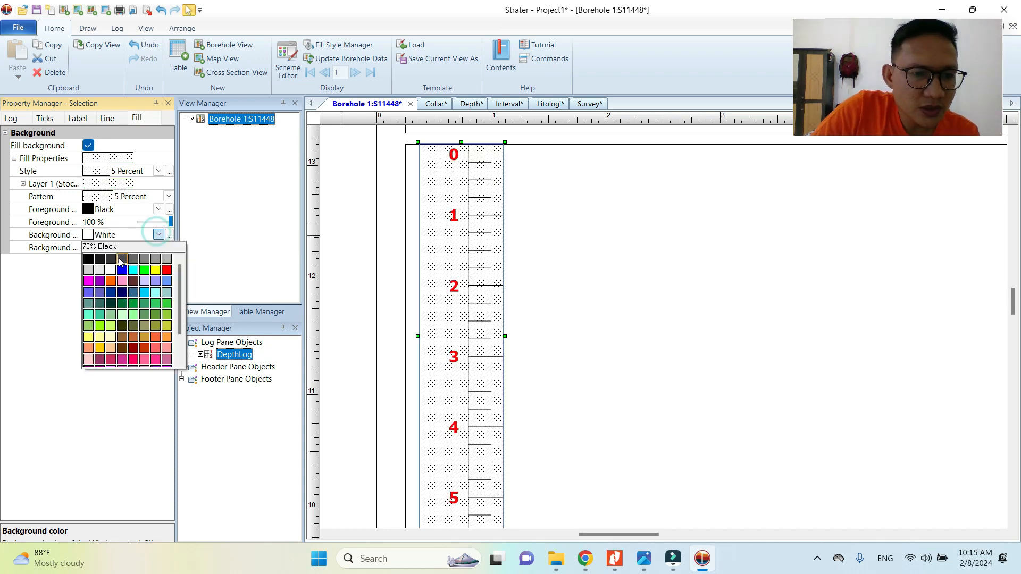
{"action": "left_click", "coordinate": [105, 271]}
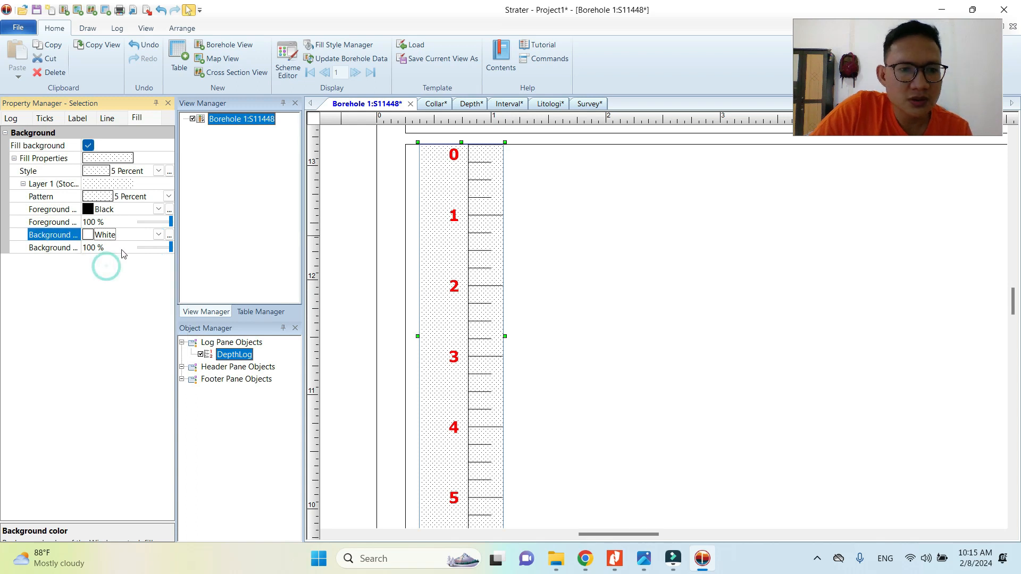
{"action": "left_click", "coordinate": [157, 234]}
{"action": "left_click", "coordinate": [99, 270]}
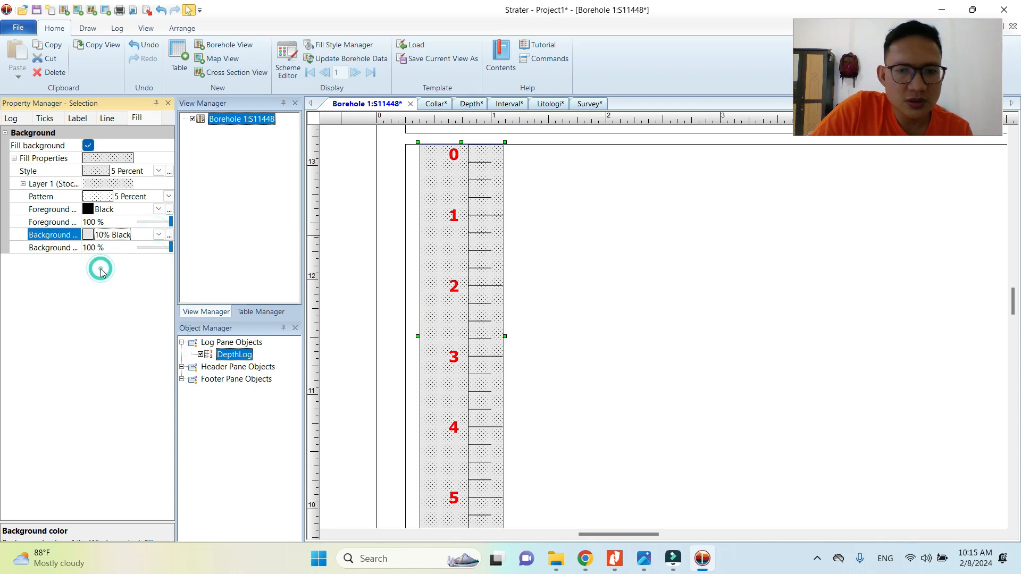
{"action": "scroll", "coordinate": [502, 275], "scroll_direction": "down", "scroll_amount": 2}
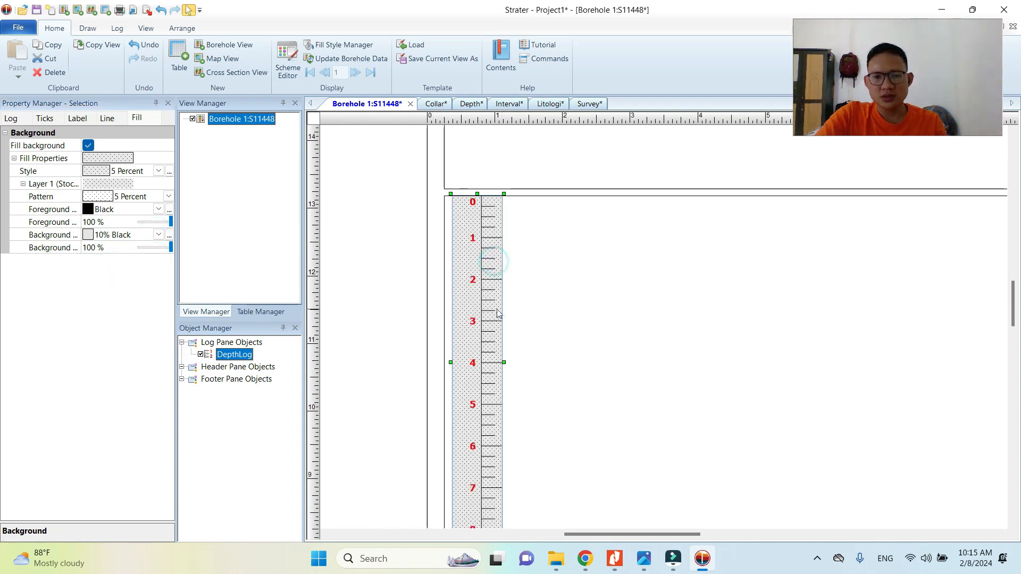
- Examine the depth log's fill, labels and ticks on the full page and up close
{"action": "left_click", "coordinate": [430, 276]}
{"action": "scroll", "coordinate": [489, 234], "scroll_direction": "down", "scroll_amount": 3}
{"action": "scroll", "coordinate": [500, 271], "scroll_direction": "down", "scroll_amount": 3}
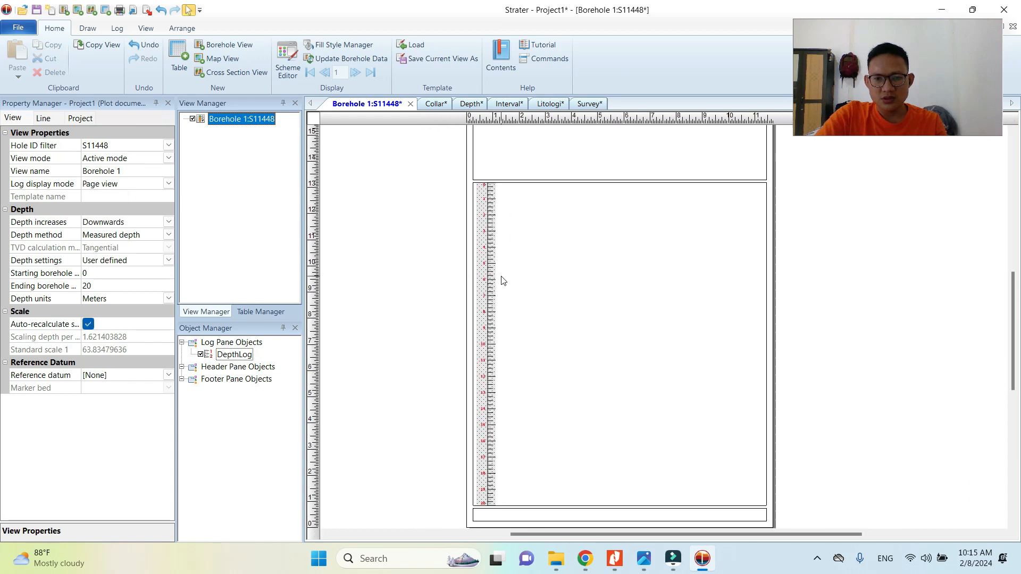
{"action": "left_click", "coordinate": [490, 328]}
{"action": "scroll", "coordinate": [488, 327], "scroll_direction": "up", "scroll_amount": 5}
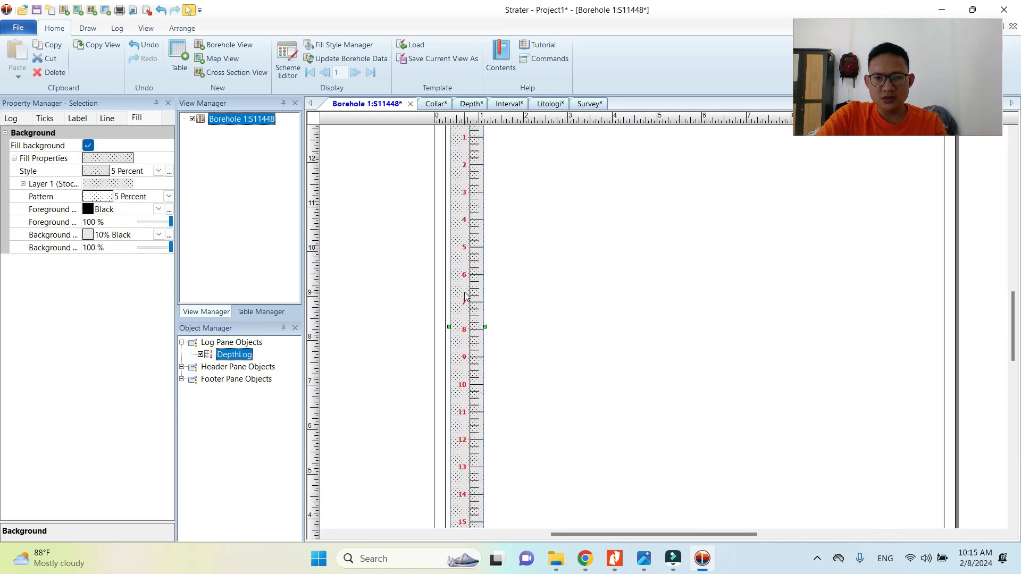
{"action": "scroll", "coordinate": [464, 296], "scroll_direction": "down", "scroll_amount": 4}
{"action": "scroll", "coordinate": [479, 261], "scroll_direction": "up", "scroll_amount": 4}
{"action": "left_click", "coordinate": [483, 237]}
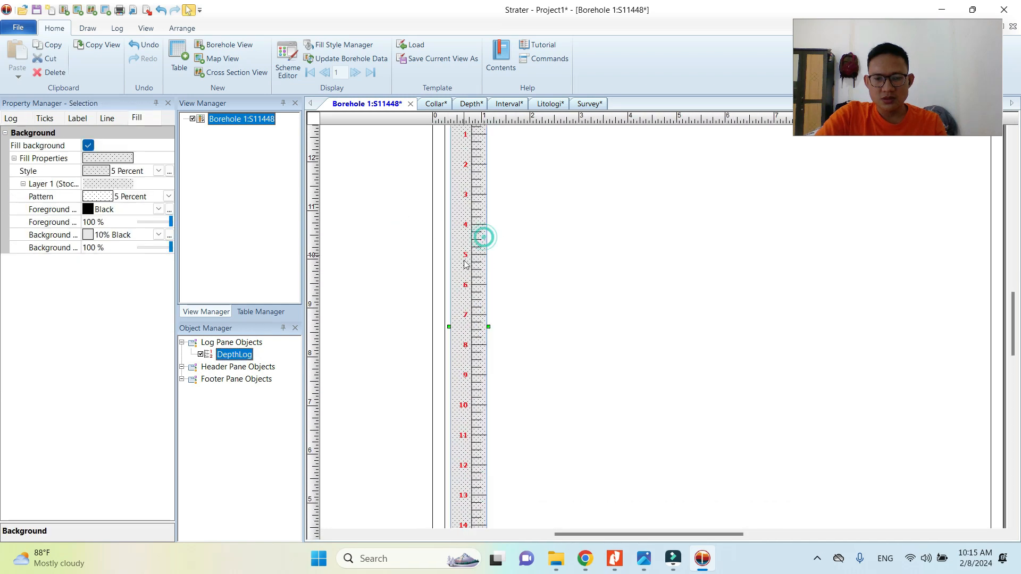
{"action": "scroll", "coordinate": [464, 264], "scroll_direction": "down", "scroll_amount": 5}
{"action": "scroll", "coordinate": [463, 268], "scroll_direction": "up", "scroll_amount": 1}
{"action": "scroll", "coordinate": [462, 268], "scroll_direction": "up", "scroll_amount": 2}
{"action": "scroll", "coordinate": [452, 255], "scroll_direction": "down", "scroll_amount": 3}
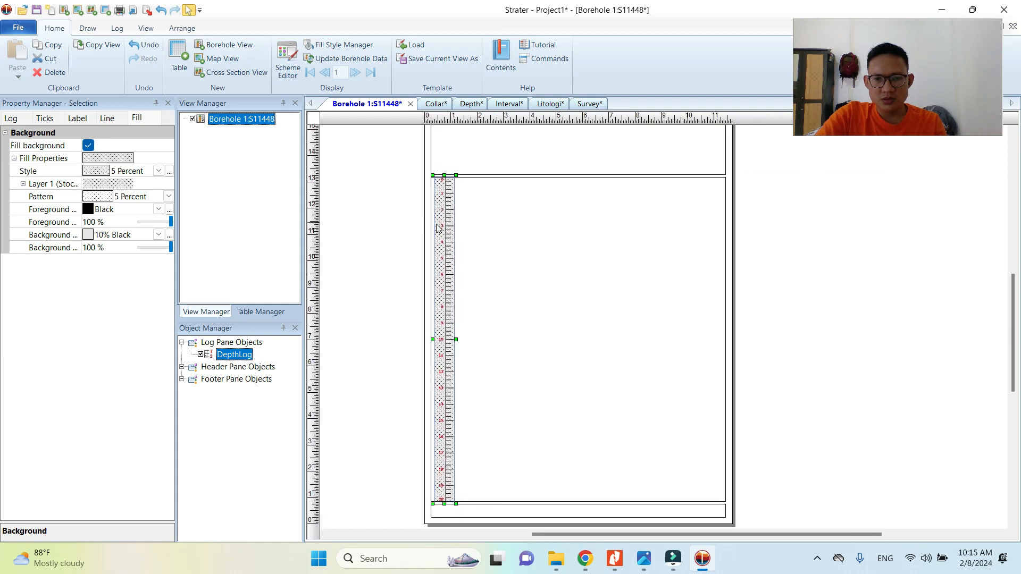
- Examine the depth log's background fill, labels and tick marks at increasing magnification
{"action": "scroll", "coordinate": [404, 226], "scroll_direction": "up", "scroll_amount": 1}
{"action": "left_click", "coordinate": [433, 235]}
{"action": "scroll", "coordinate": [432, 239], "scroll_direction": "down", "scroll_amount": 2}
{"action": "left_click", "coordinate": [393, 234]}
{"action": "left_click", "coordinate": [439, 235]}
{"action": "scroll", "coordinate": [440, 235], "scroll_direction": "up", "scroll_amount": 3}
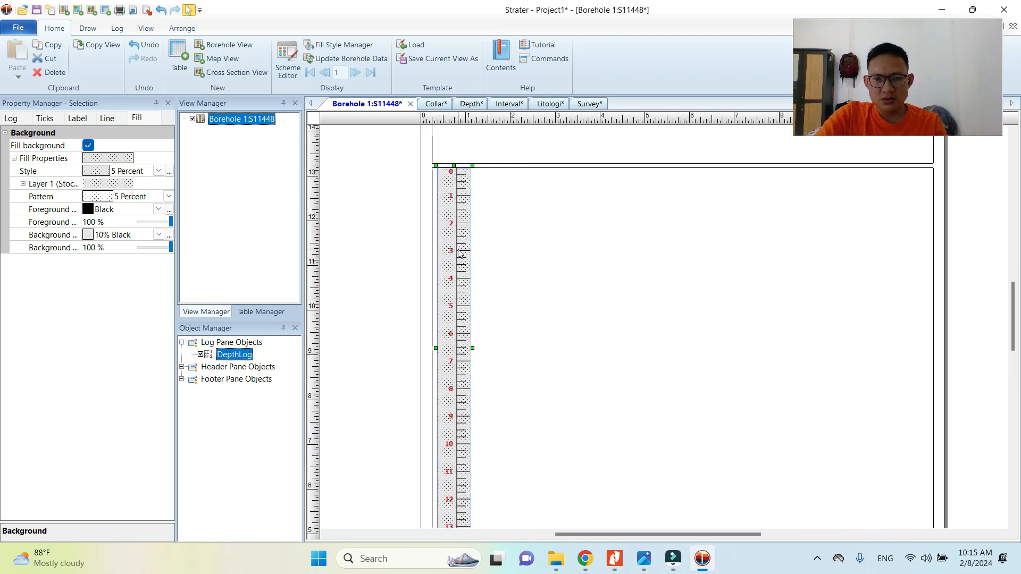
{"action": "scroll", "coordinate": [460, 253], "scroll_direction": "up", "scroll_amount": 3}
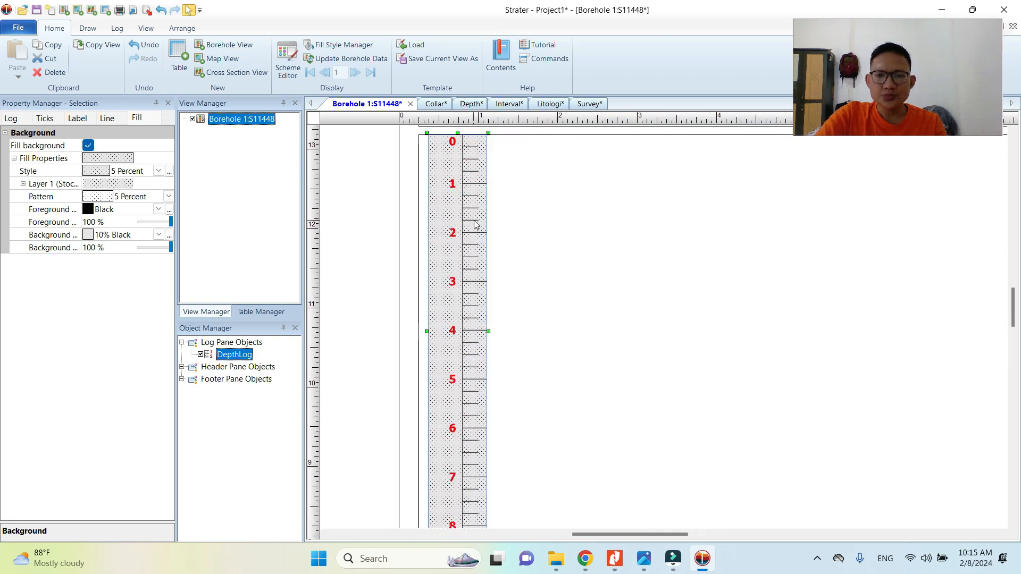
{"action": "scroll", "coordinate": [475, 224], "scroll_direction": "down", "scroll_amount": 1}
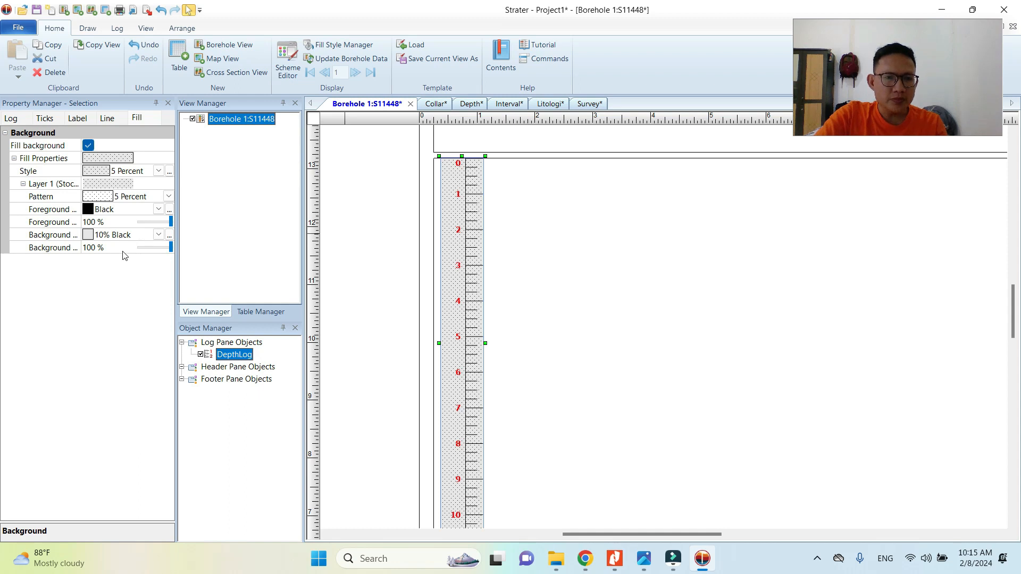
- Set the background opacity of the depth log's fill to 50% and keep its 10% Black color
{"action": "left_click", "coordinate": [158, 236]}
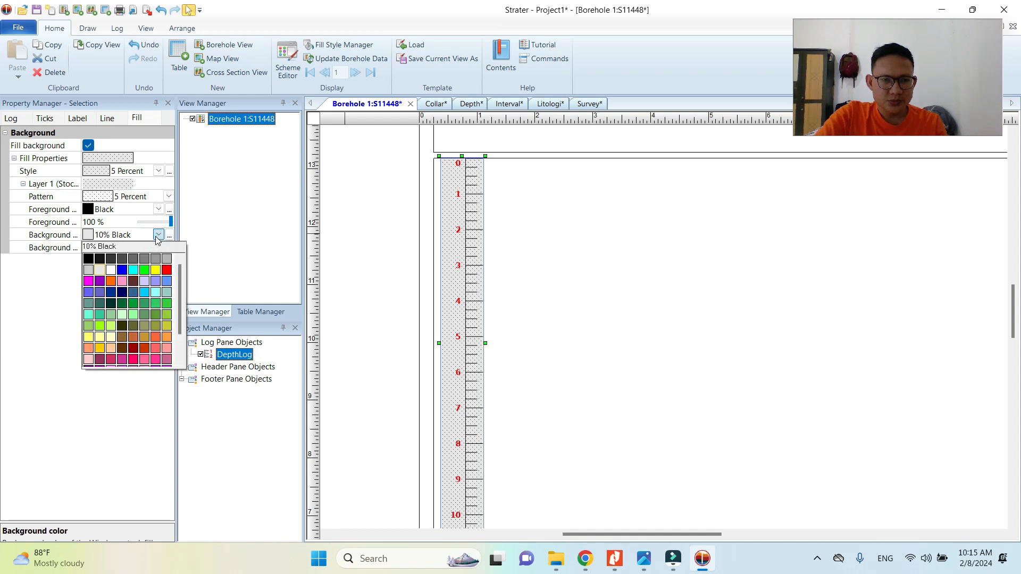
{"action": "left_click", "coordinate": [156, 235]}
{"action": "left_click", "coordinate": [89, 248]}
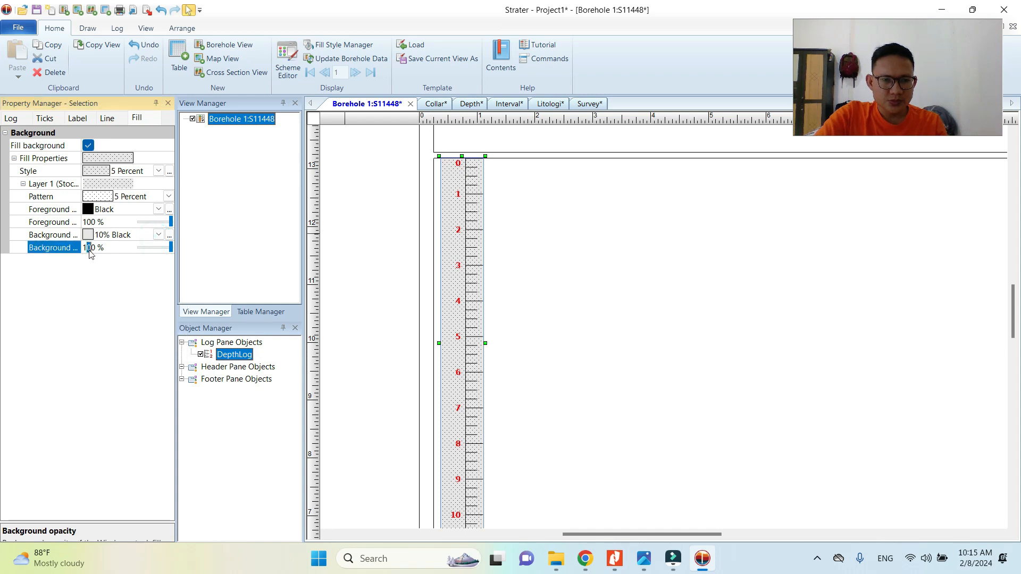
{"action": "type", "text": "50"}
{"action": "key", "text": "Return"}
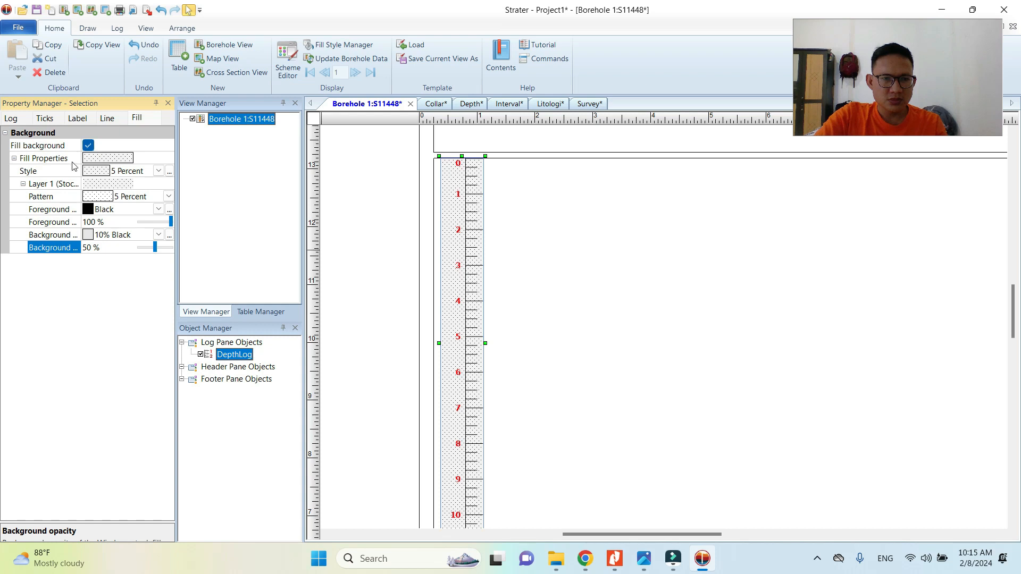
- Review the depth log's hole, table and data settings along with its lighter fill on the page
{"action": "left_click", "coordinate": [11, 118]}
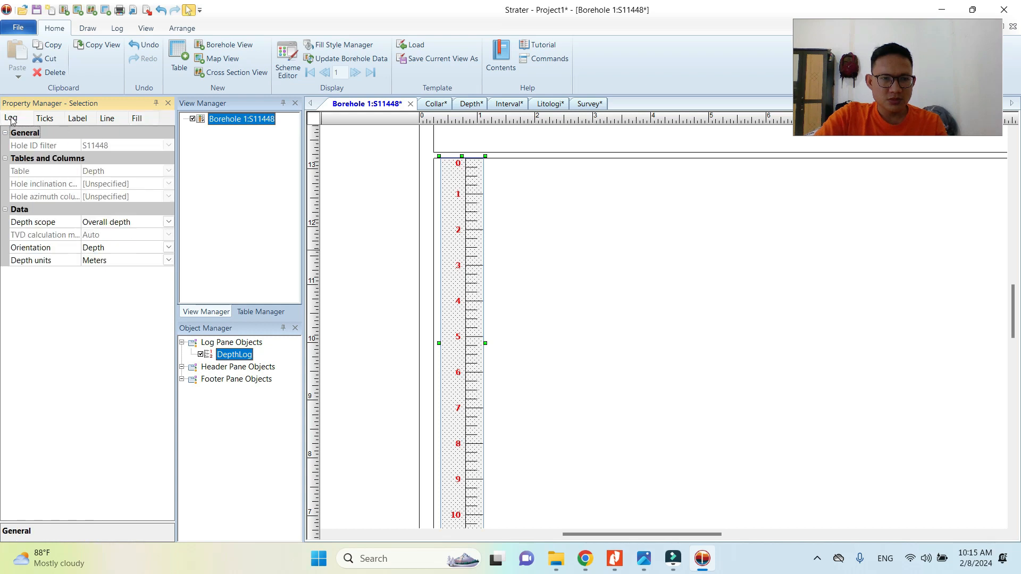
{"action": "left_click", "coordinate": [520, 252]}
{"action": "scroll", "coordinate": [515, 276], "scroll_direction": "down", "scroll_amount": 3}
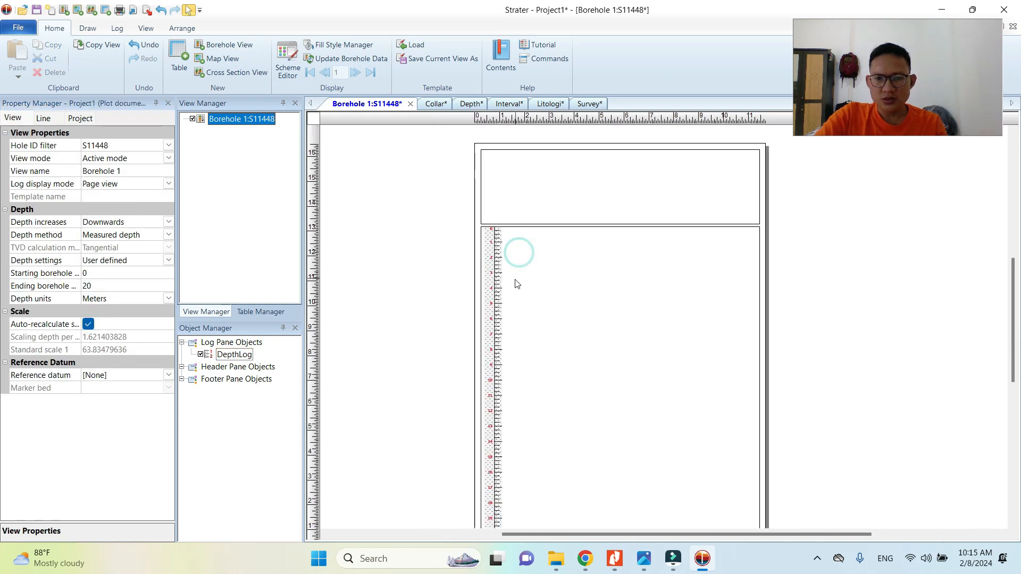
{"action": "scroll", "coordinate": [477, 245], "scroll_direction": "up", "scroll_amount": 1}
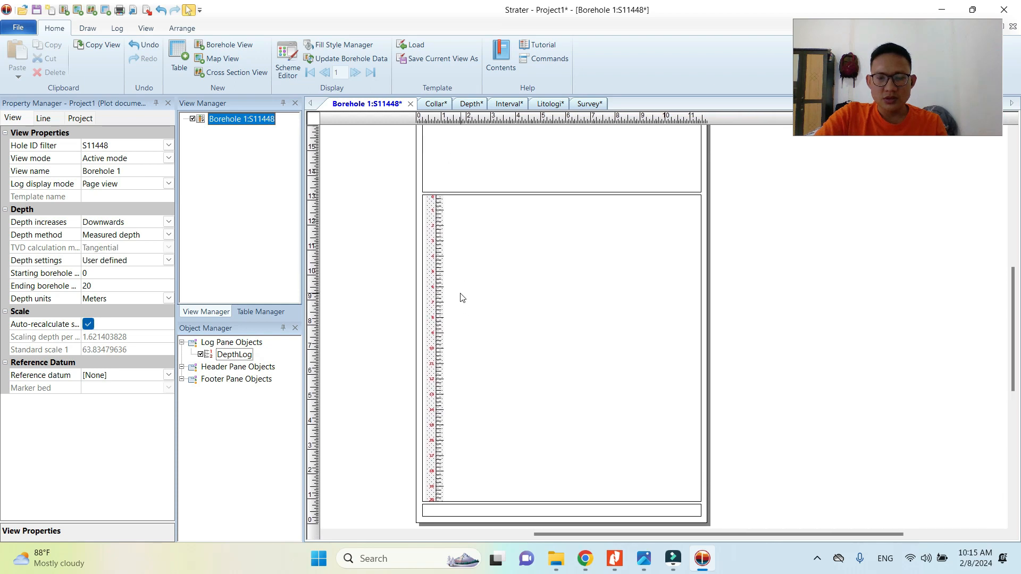
{"action": "left_click", "coordinate": [435, 274]}
{"action": "scroll", "coordinate": [420, 229], "scroll_direction": "up", "scroll_amount": 2}
{"action": "scroll", "coordinate": [422, 230], "scroll_direction": "down", "scroll_amount": 3}
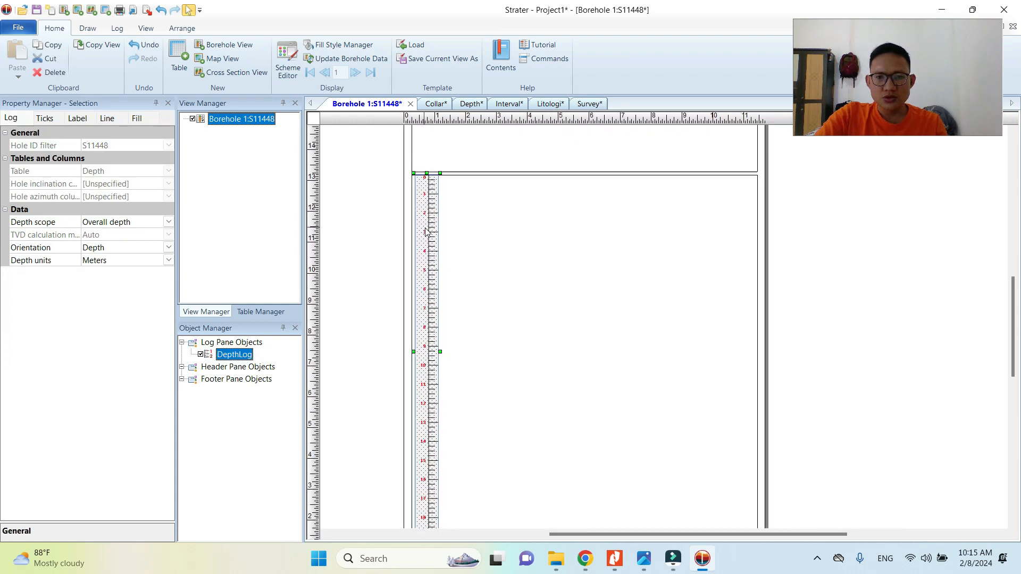
{"action": "scroll", "coordinate": [419, 211], "scroll_direction": "up", "scroll_amount": 2}
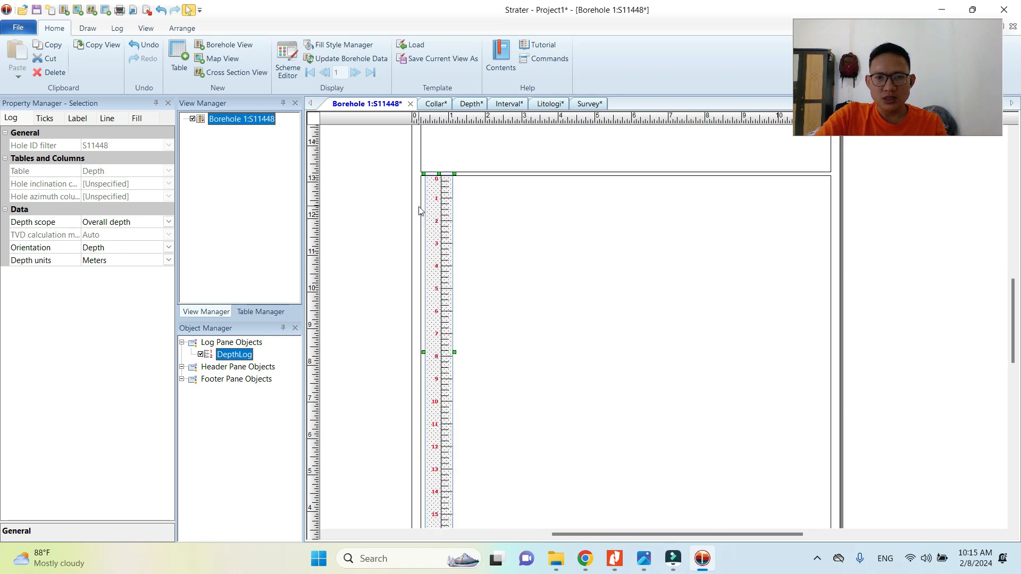
{"action": "scroll", "coordinate": [420, 197], "scroll_direction": "up", "scroll_amount": 4}
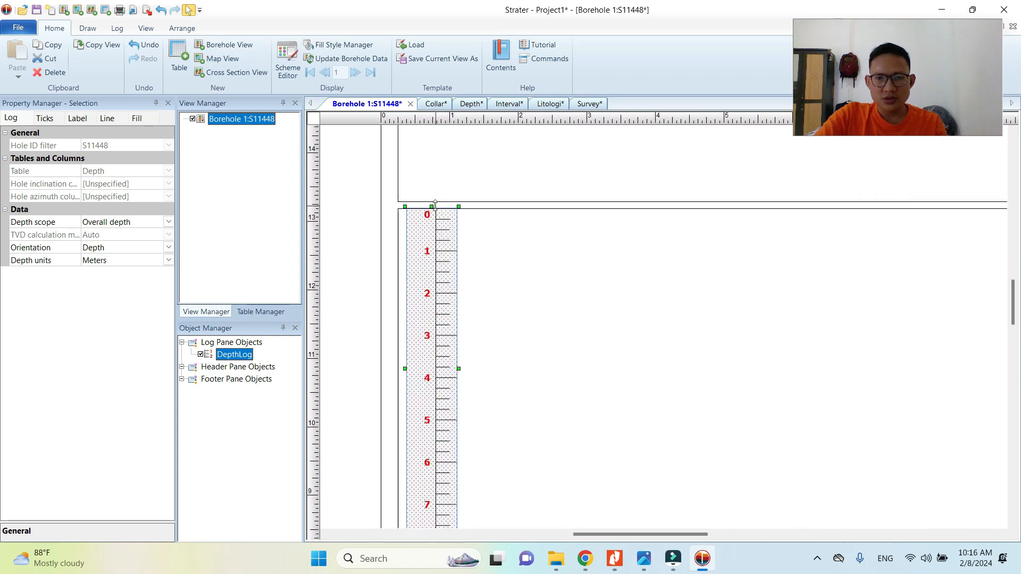
{"action": "scroll", "coordinate": [437, 211], "scroll_direction": "down", "scroll_amount": 1}
{"action": "left_click", "coordinate": [402, 205]}
{"action": "left_click", "coordinate": [429, 229]}
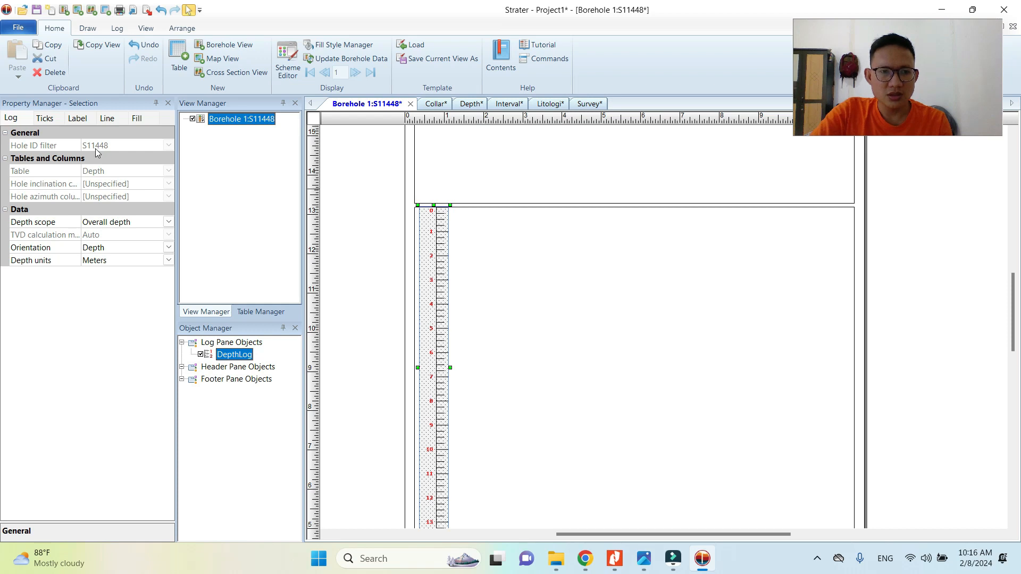
{"action": "scroll", "coordinate": [548, 261], "scroll_direction": "down", "scroll_amount": 2}
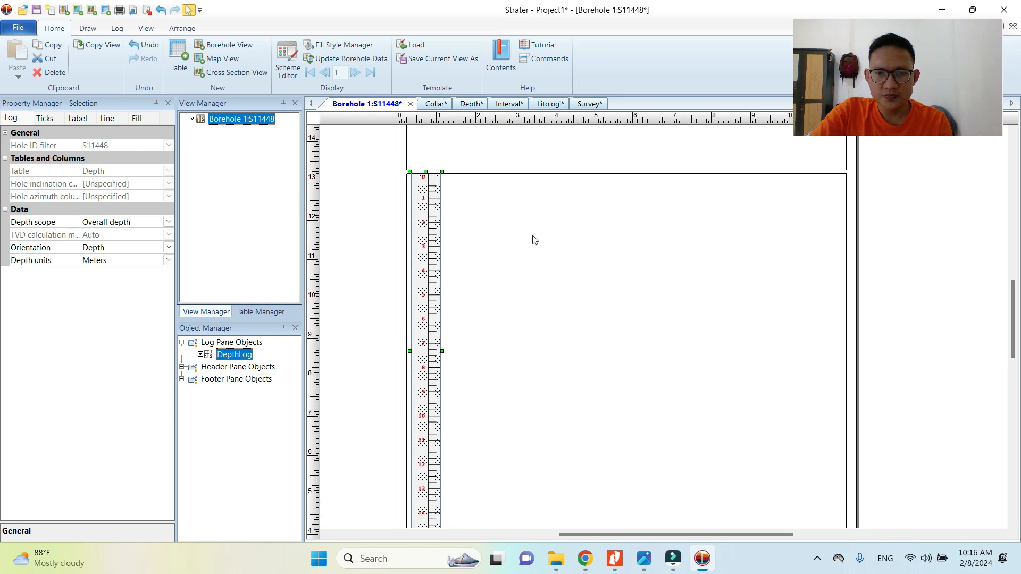
- Look at the Depth table and examine the depth log of hole S11448 on the full page
{"action": "left_click", "coordinate": [472, 103]}
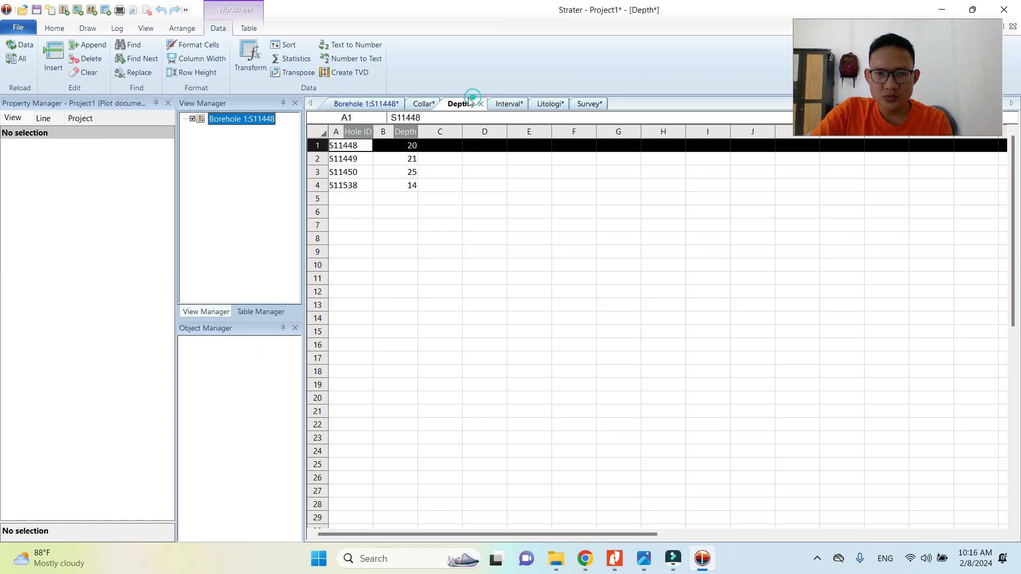
{"action": "left_click", "coordinate": [374, 104]}
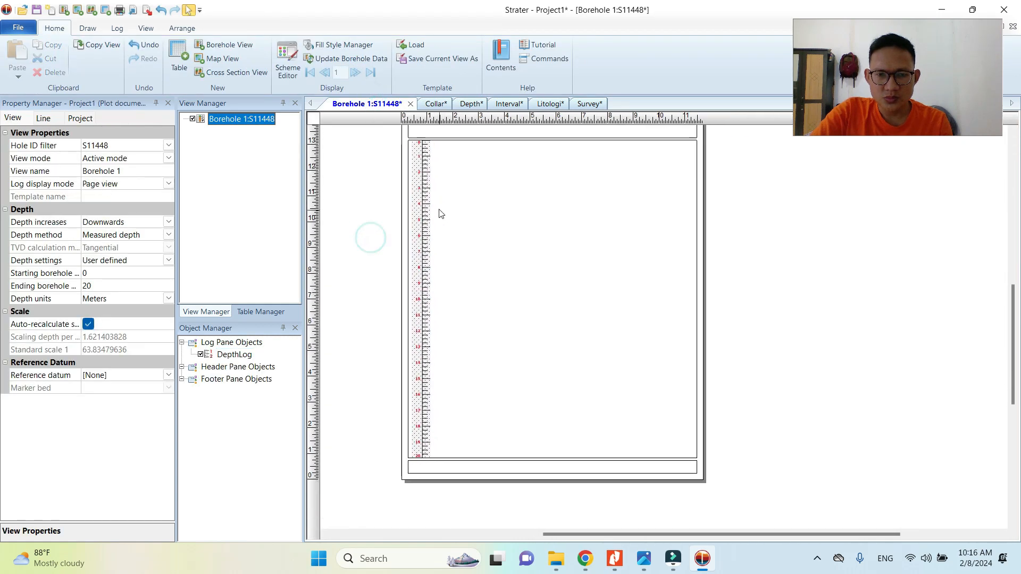
{"action": "left_click", "coordinate": [415, 223]}
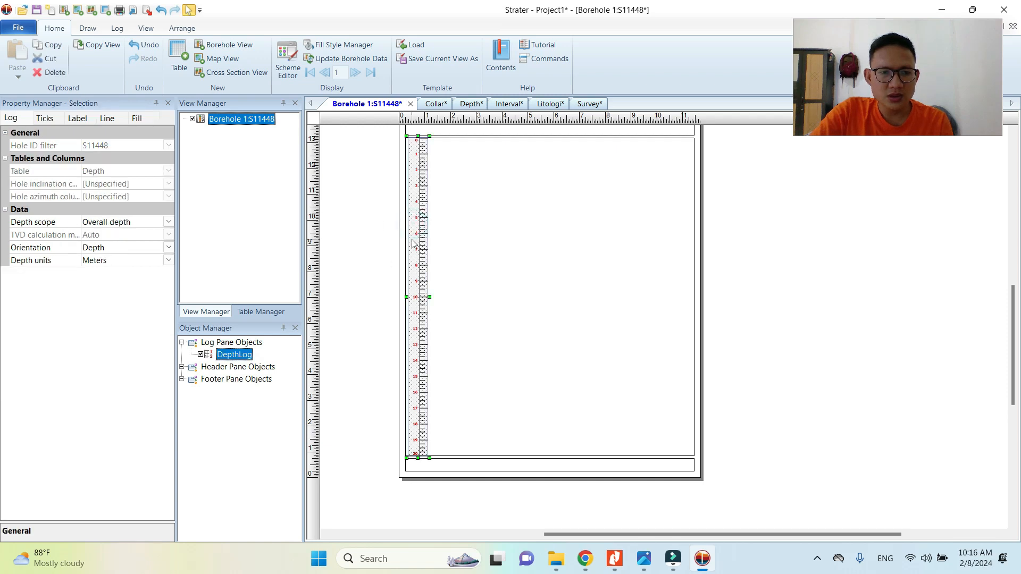
{"action": "scroll", "coordinate": [391, 208], "scroll_direction": "down", "scroll_amount": 3}
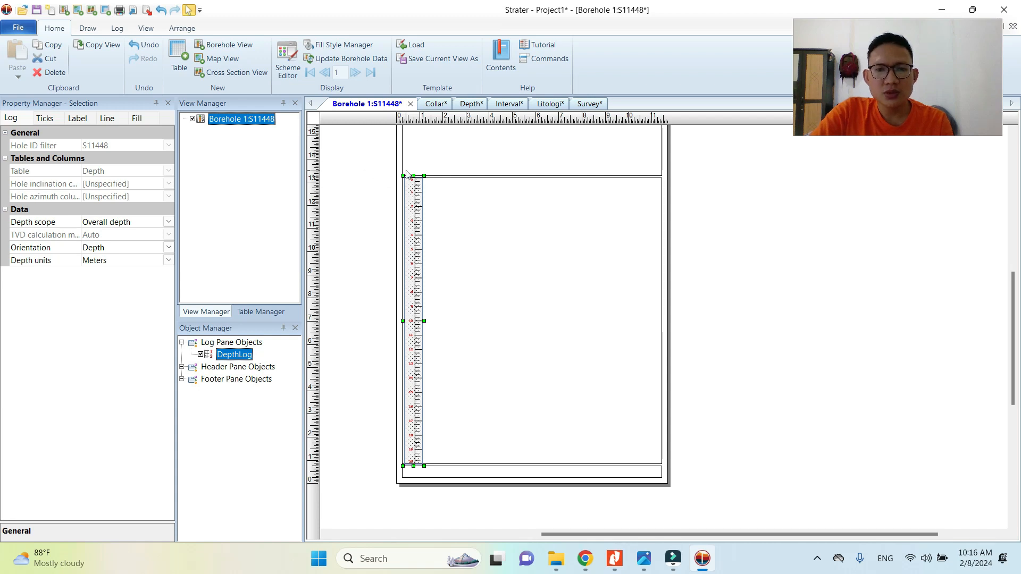
{"action": "left_click_drag", "start_coordinate": [403, 168], "coordinate": [407, 189]}
{"action": "scroll", "coordinate": [440, 219], "scroll_direction": "down", "scroll_amount": 1}
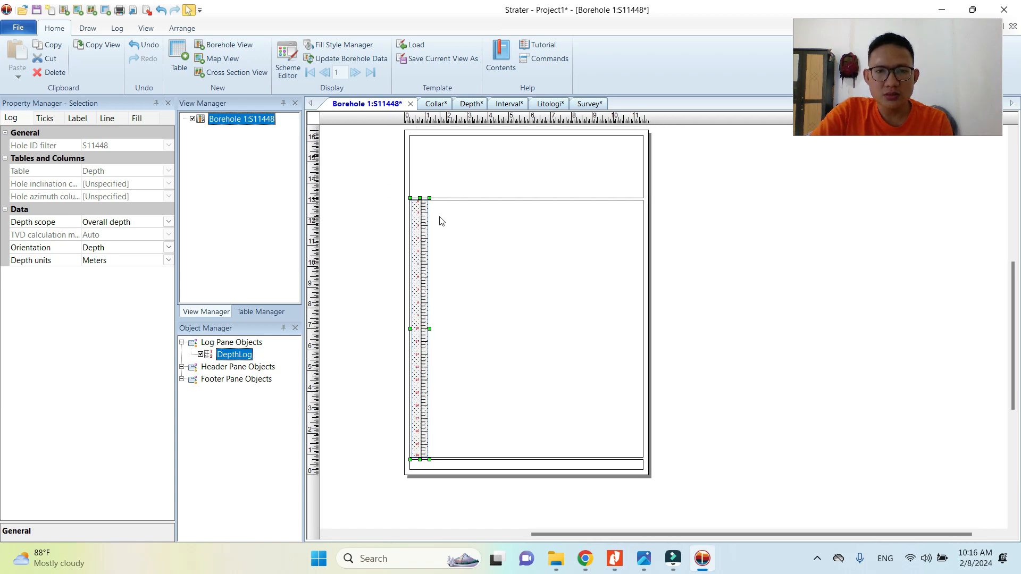
{"action": "left_click_drag", "start_coordinate": [425, 185], "coordinate": [427, 198]}
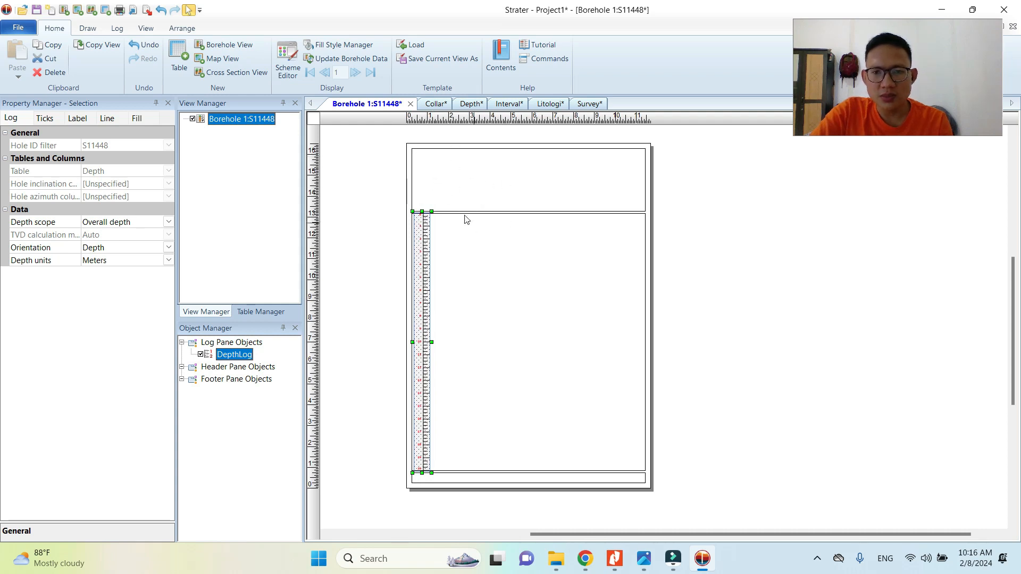
{"action": "left_click", "coordinate": [359, 173]}
{"action": "left_click", "coordinate": [428, 229]}
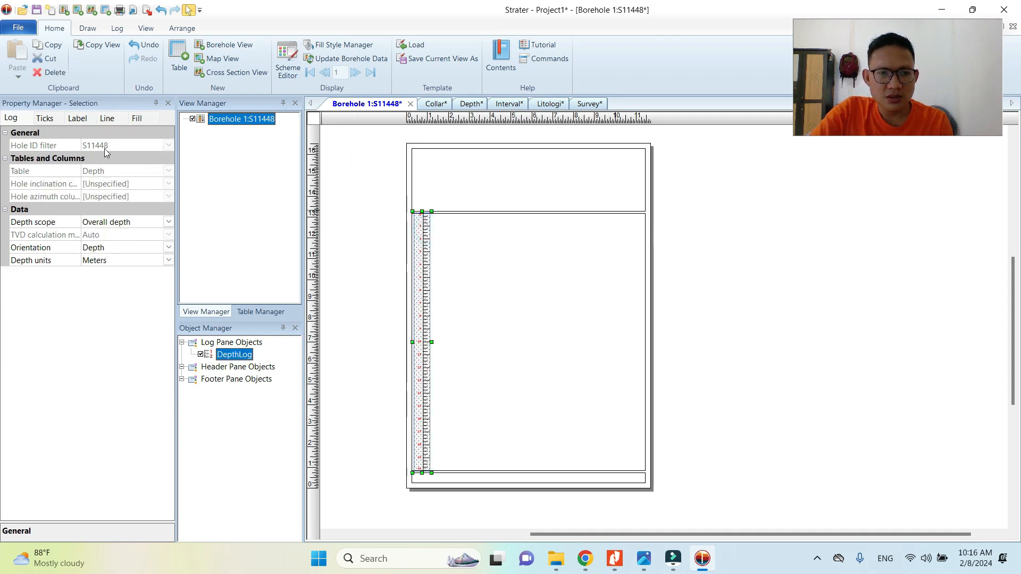
- Review the hole records in the Collar and Depth tables and select hole S11449's depth row
{"action": "left_click", "coordinate": [446, 107]}
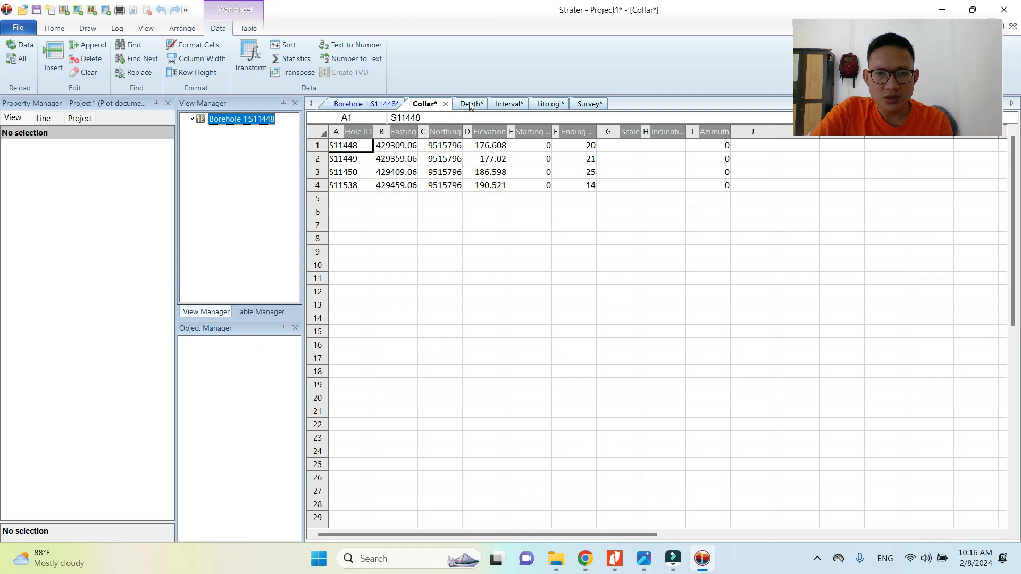
{"action": "left_click", "coordinate": [468, 103]}
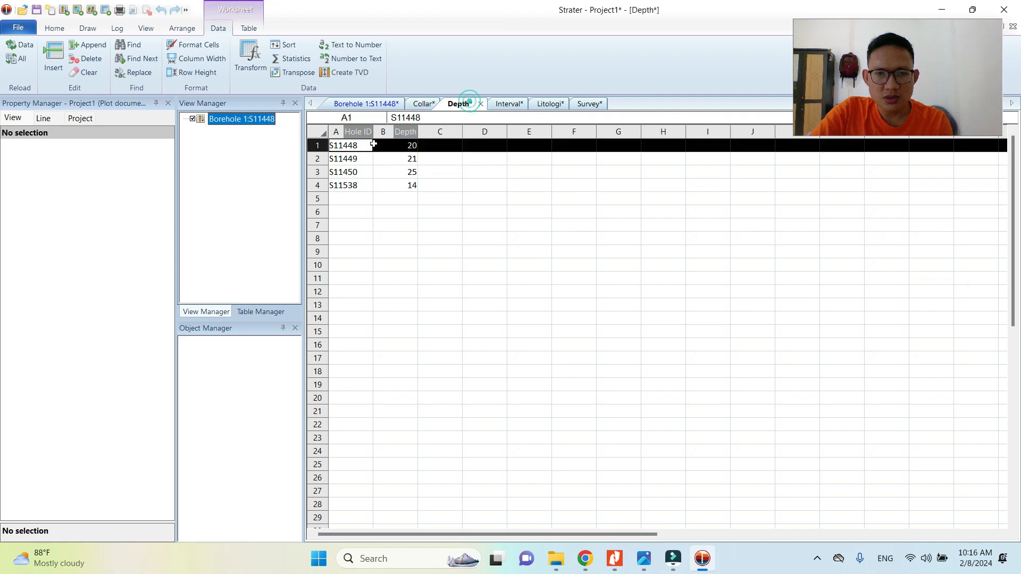
{"action": "left_click", "coordinate": [314, 159]}
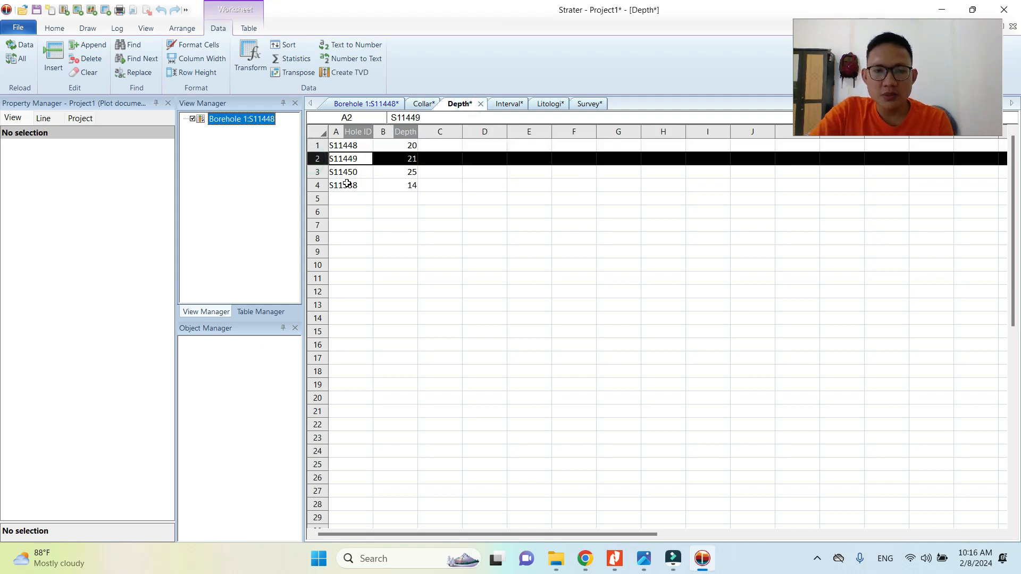
- Create a second, empty borehole view and place it directly after Borehole 1 in the order of open documents
{"action": "left_click", "coordinate": [360, 106]}
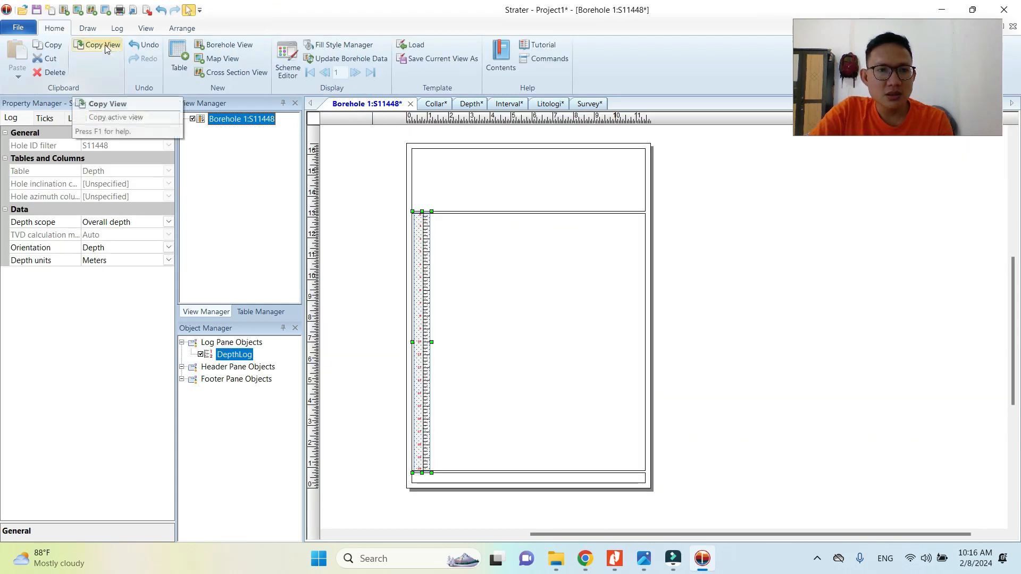
{"action": "left_click", "coordinate": [65, 15]}
{"action": "left_click_drag", "start_coordinate": [650, 106], "coordinate": [428, 109]}
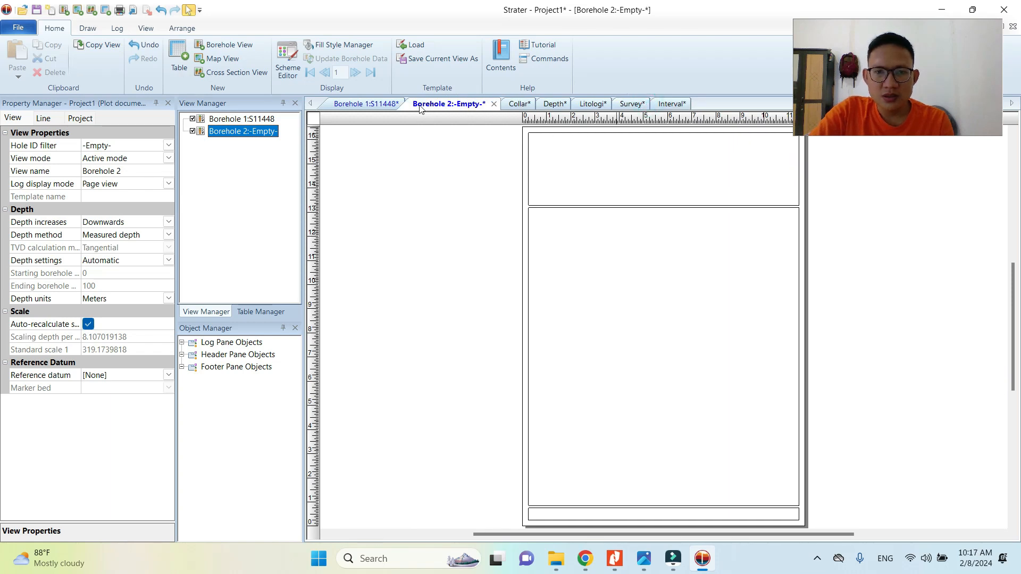
- Compare the Borehole 1 view and its hole ID filter with the empty Borehole 2 view
{"action": "left_click", "coordinate": [361, 106]}
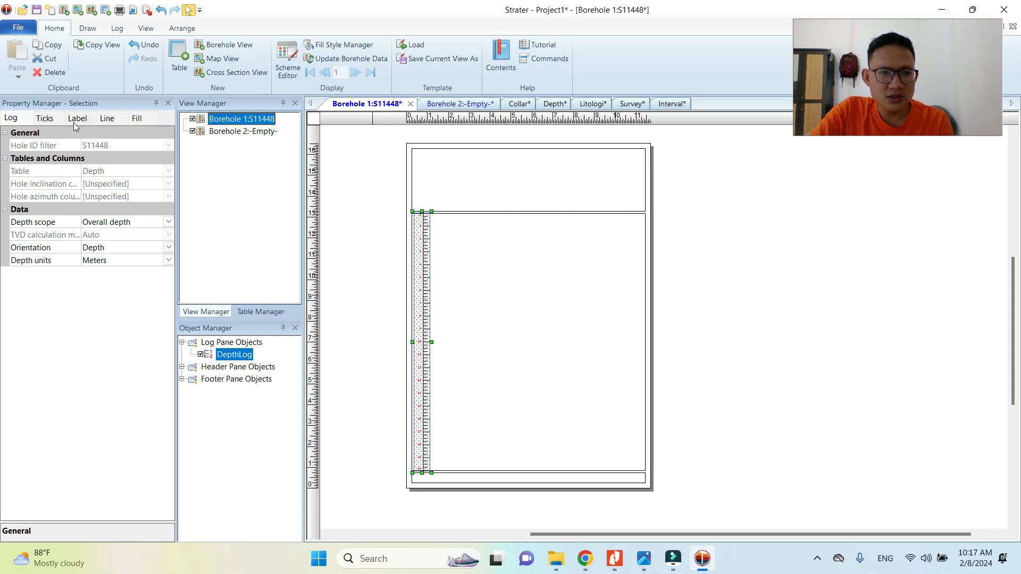
{"action": "left_click", "coordinate": [349, 203]}
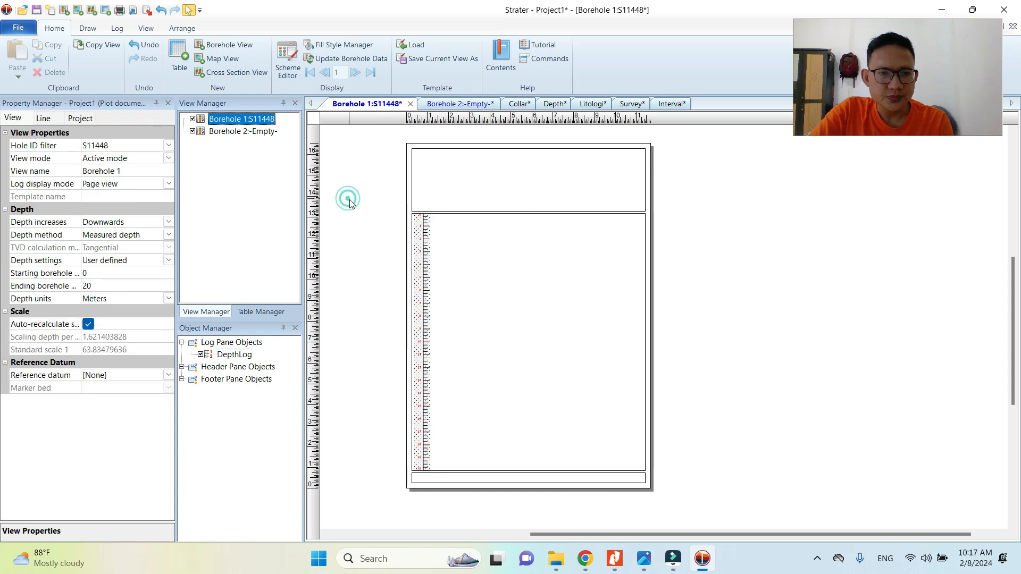
{"action": "left_click", "coordinate": [130, 146]}
{"action": "left_click", "coordinate": [130, 147]}
{"action": "left_click", "coordinate": [387, 167]}
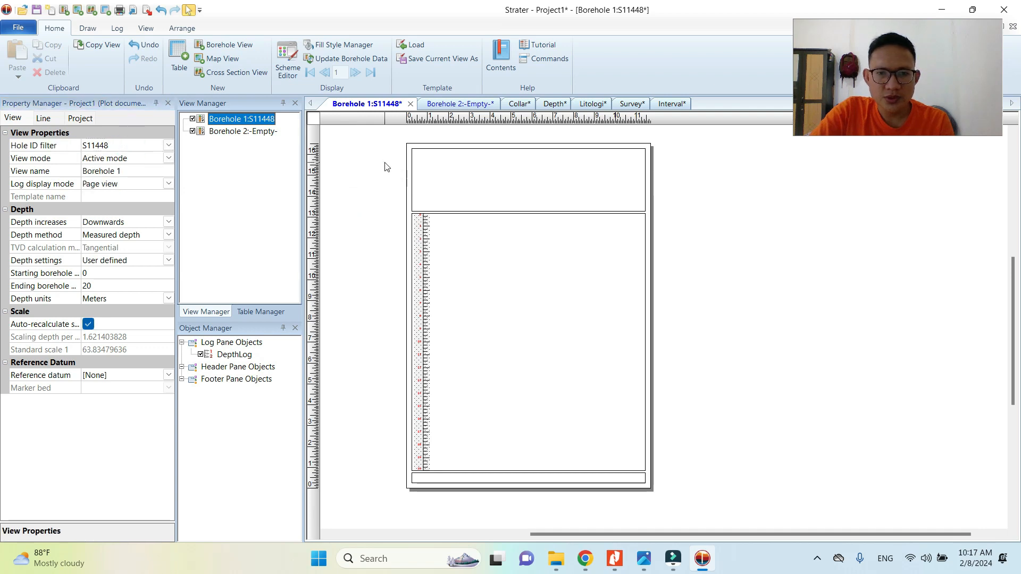
{"action": "left_click", "coordinate": [444, 104]}
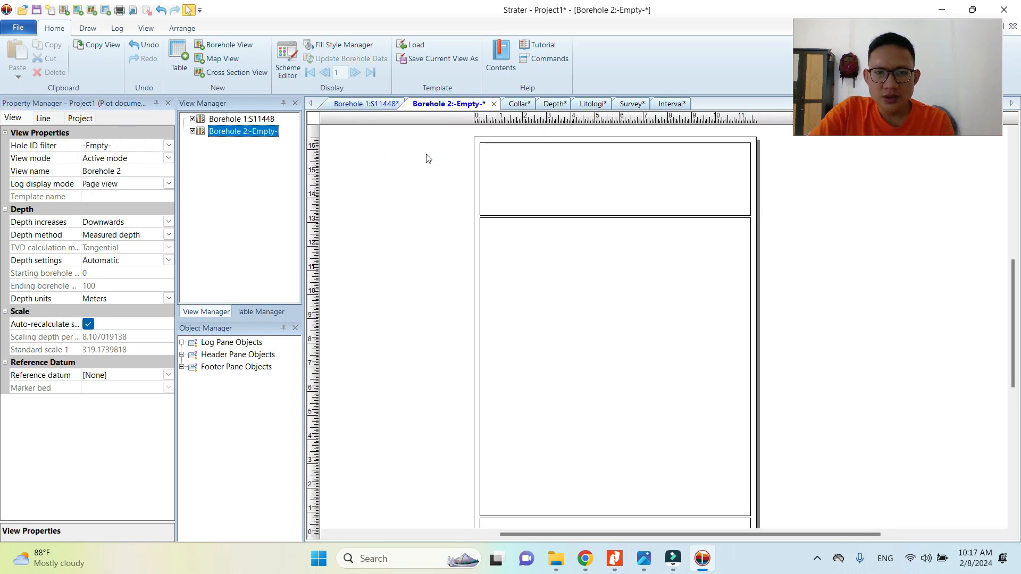
{"action": "left_click", "coordinate": [369, 104]}
{"action": "left_click", "coordinate": [437, 108]}
{"action": "left_click", "coordinate": [378, 105]}
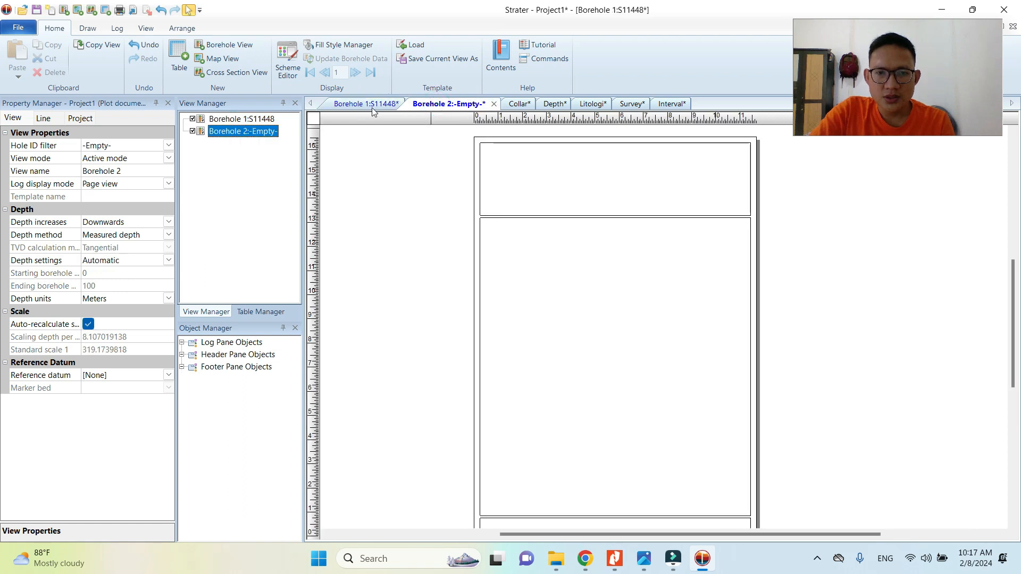
{"action": "key", "text": "ctrl+Tab"}
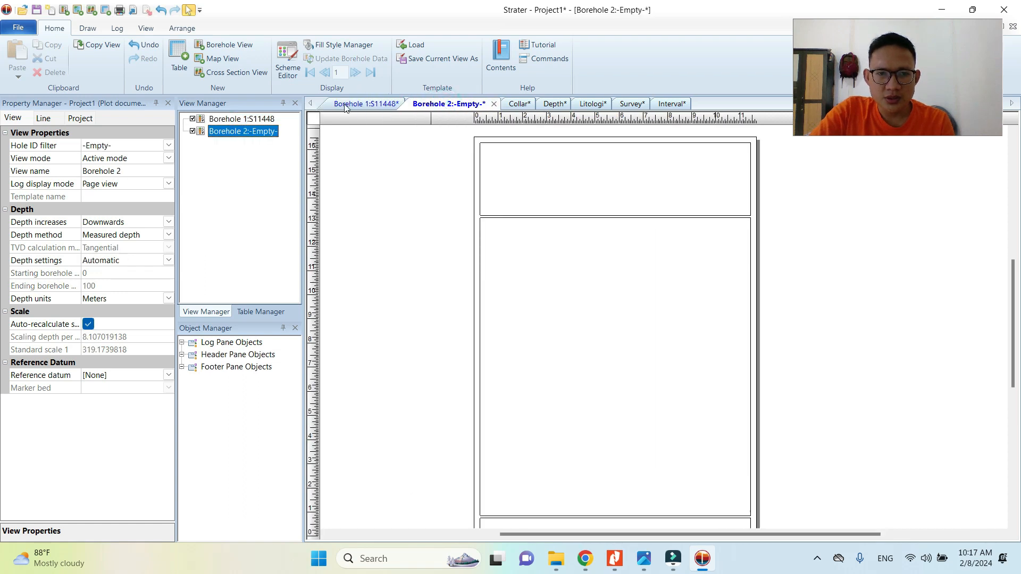
{"action": "left_click", "coordinate": [345, 106]}
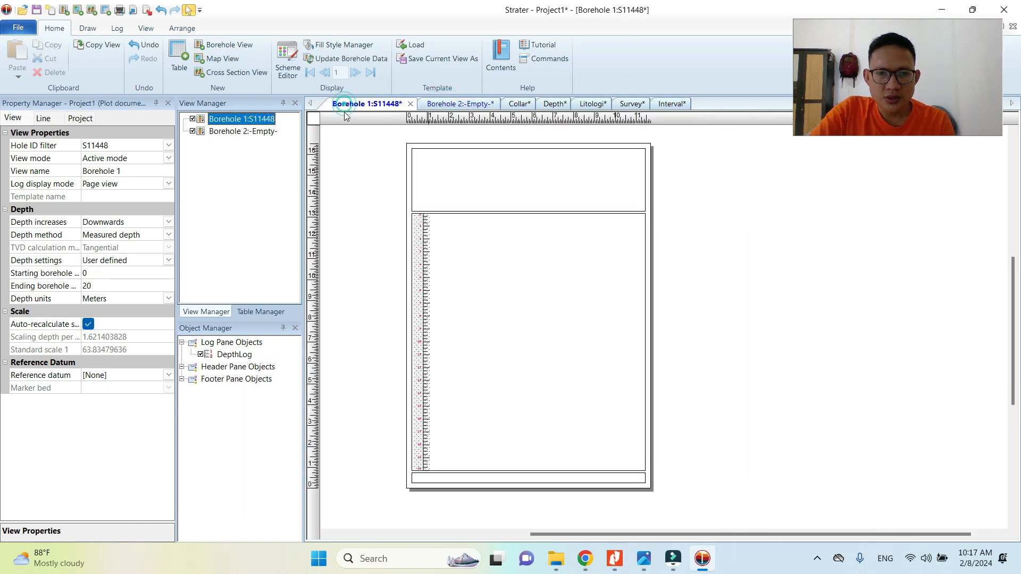
- Bring up the Borehole 2 view and look over its whole blank page
{"action": "left_click", "coordinate": [259, 134]}
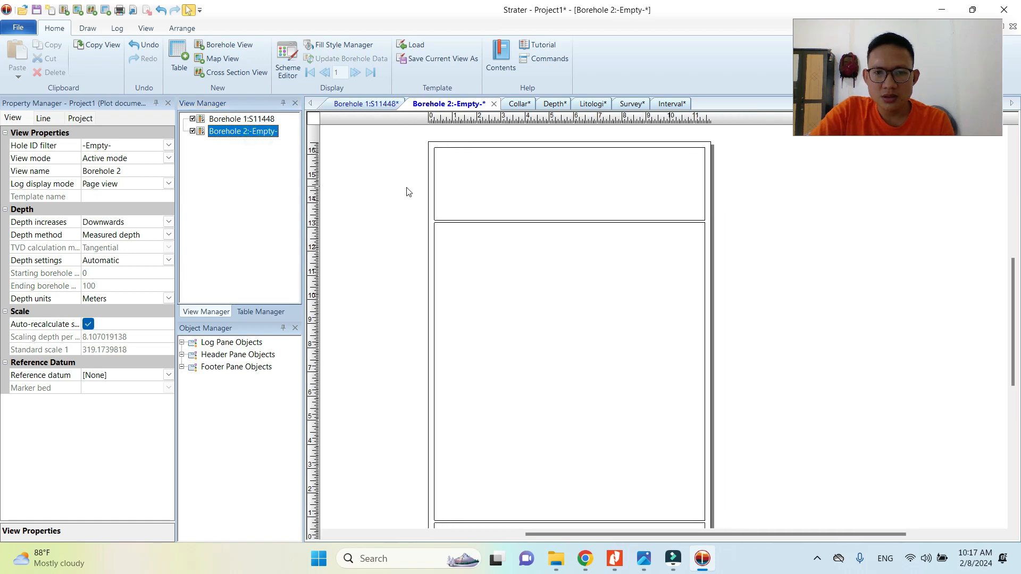
{"action": "left_click_drag", "start_coordinate": [446, 162], "coordinate": [469, 206]}
{"action": "scroll", "coordinate": [445, 175], "scroll_direction": "down", "scroll_amount": 2}
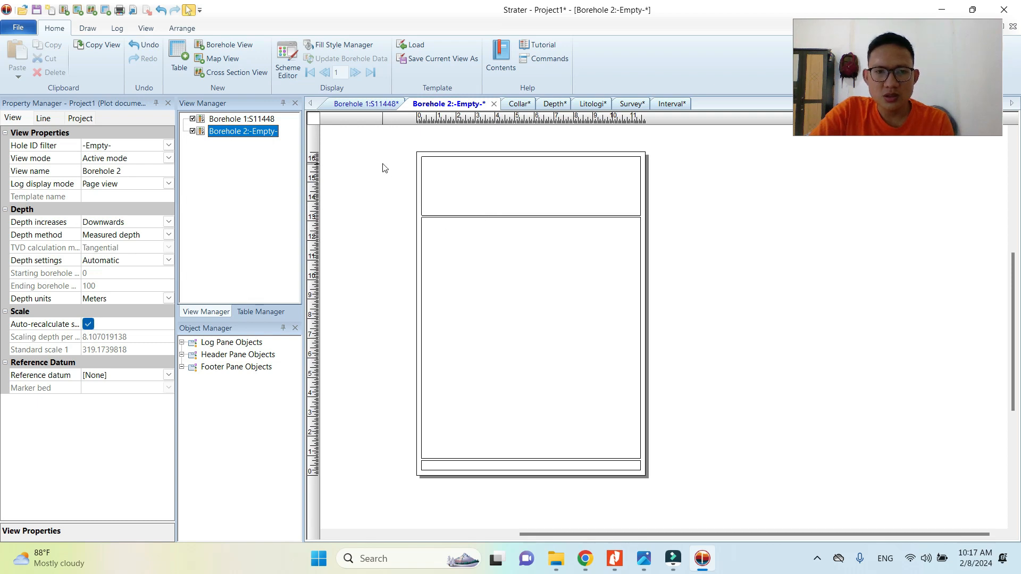
- Copy the depth log from the Borehole 1 view
{"action": "left_click", "coordinate": [369, 104]}
{"action": "left_click", "coordinate": [423, 253]}
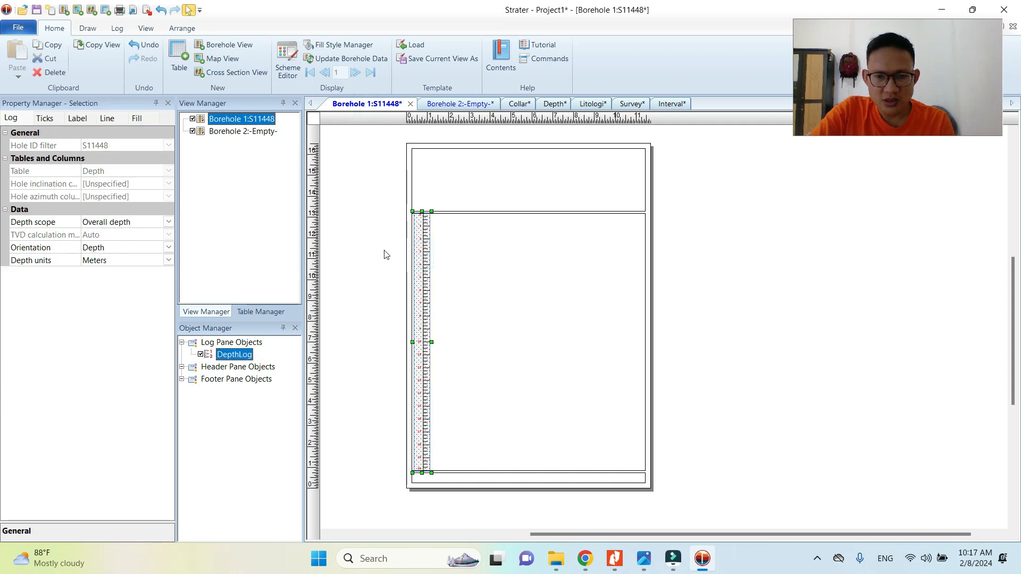
{"action": "right_click", "coordinate": [421, 261]}
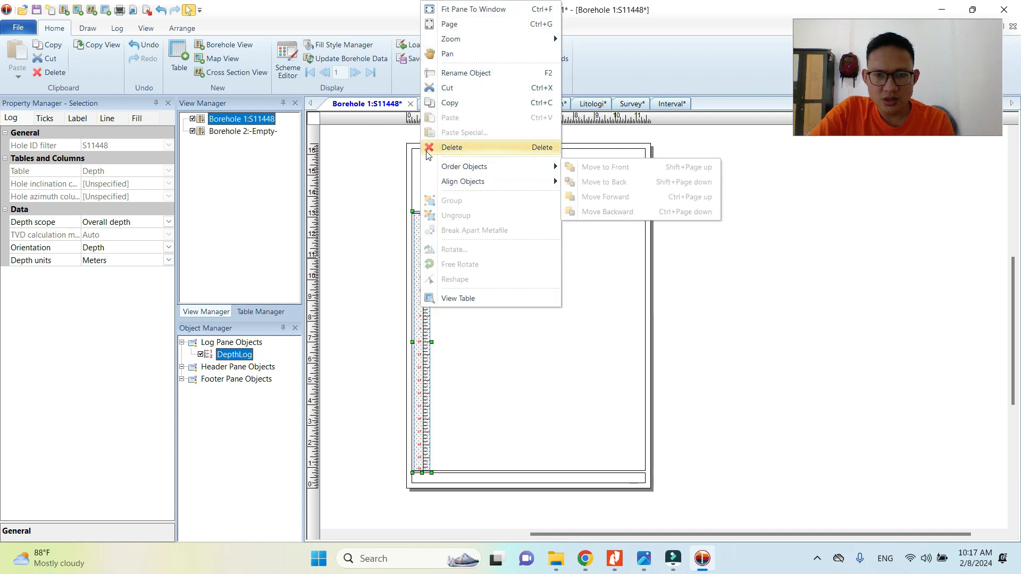
{"action": "left_click", "coordinate": [387, 212]}
{"action": "left_click", "coordinate": [420, 261]}
{"action": "right_click", "coordinate": [420, 253]}
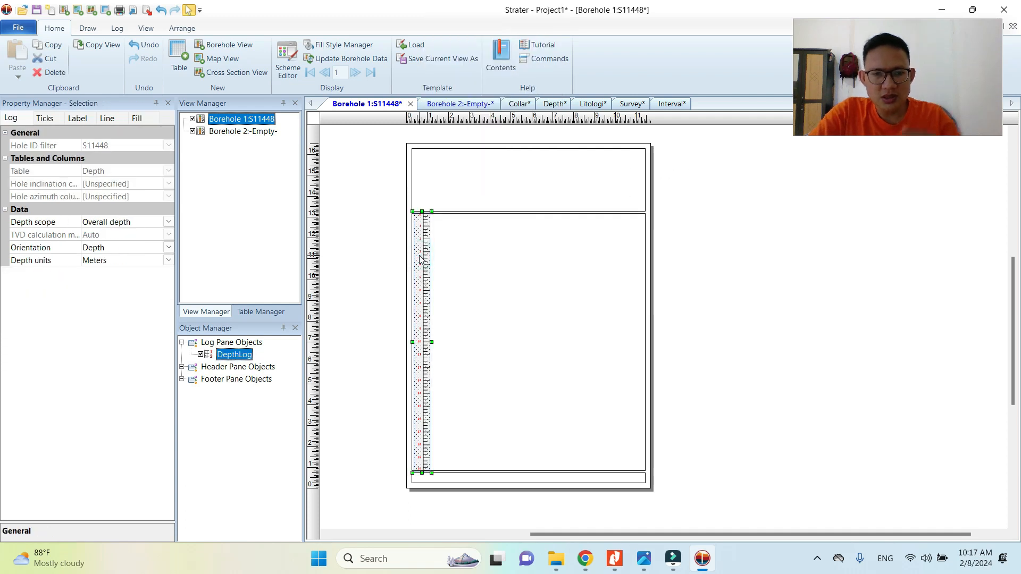
{"action": "left_click", "coordinate": [393, 240]}
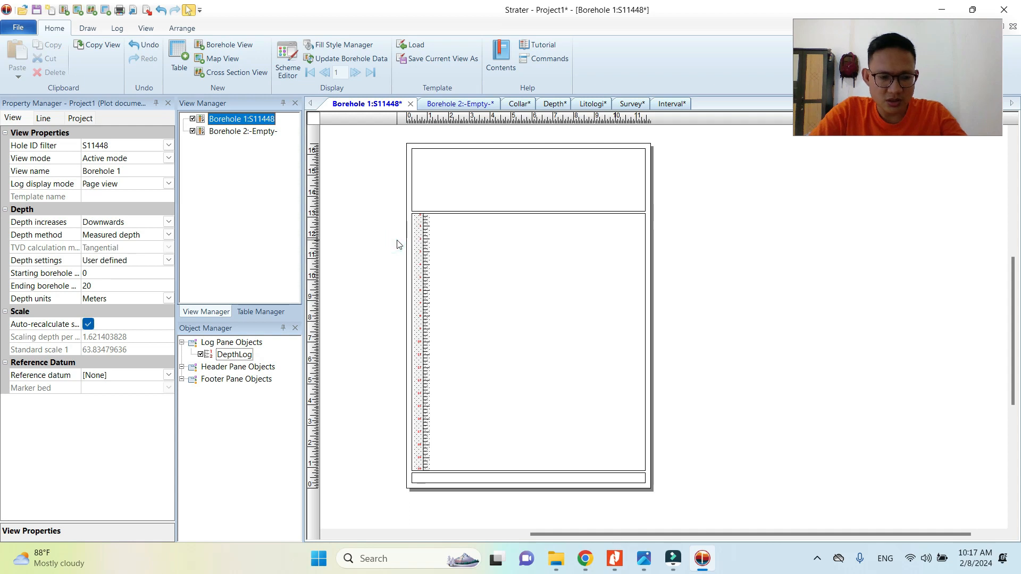
{"action": "left_click", "coordinate": [428, 244]}
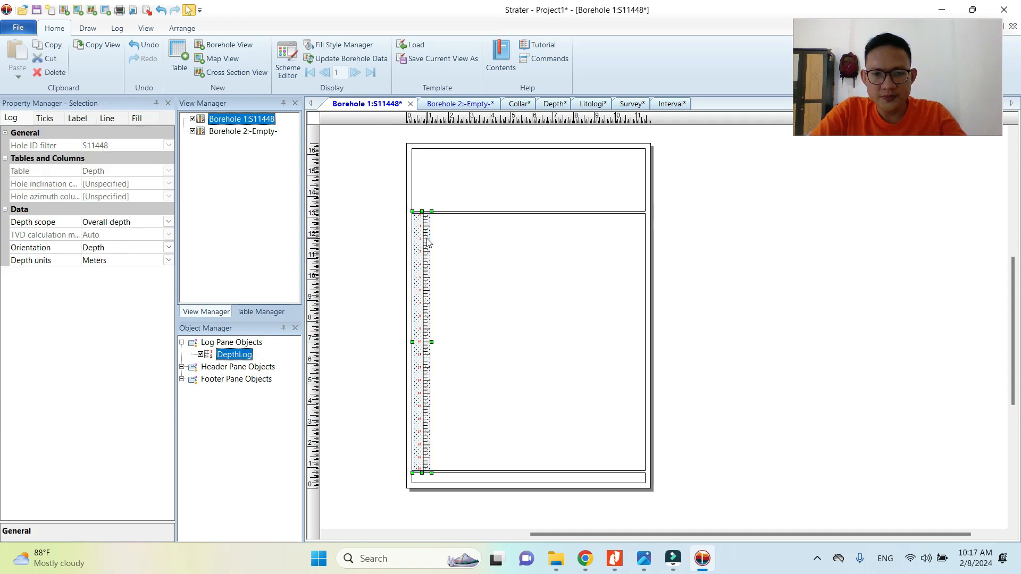
{"action": "right_click", "coordinate": [425, 233]}
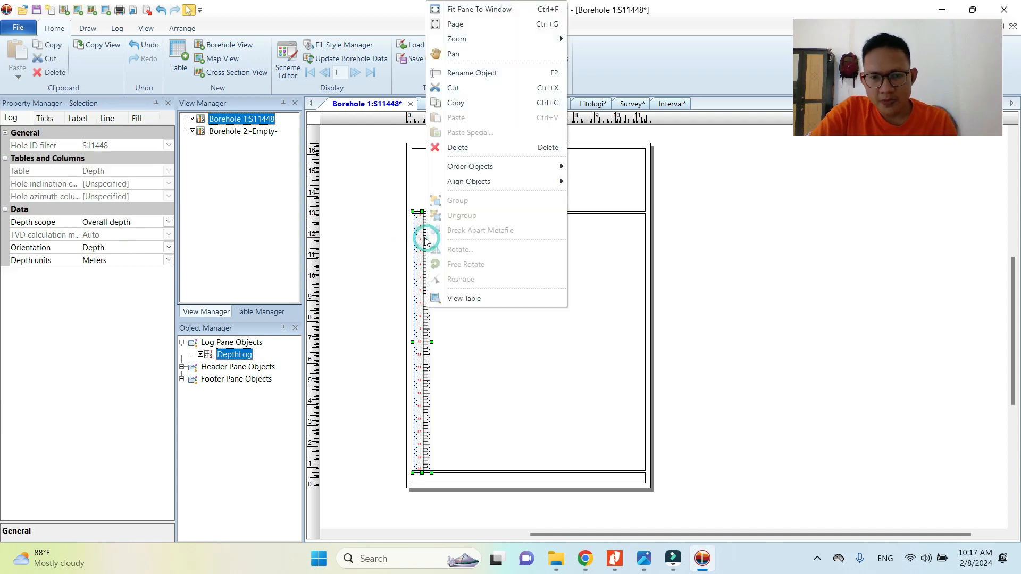
{"action": "left_click", "coordinate": [456, 103]}
- Paste the copied depth log into the empty log pane of the Borehole 2 view
{"action": "left_click", "coordinate": [458, 107]}
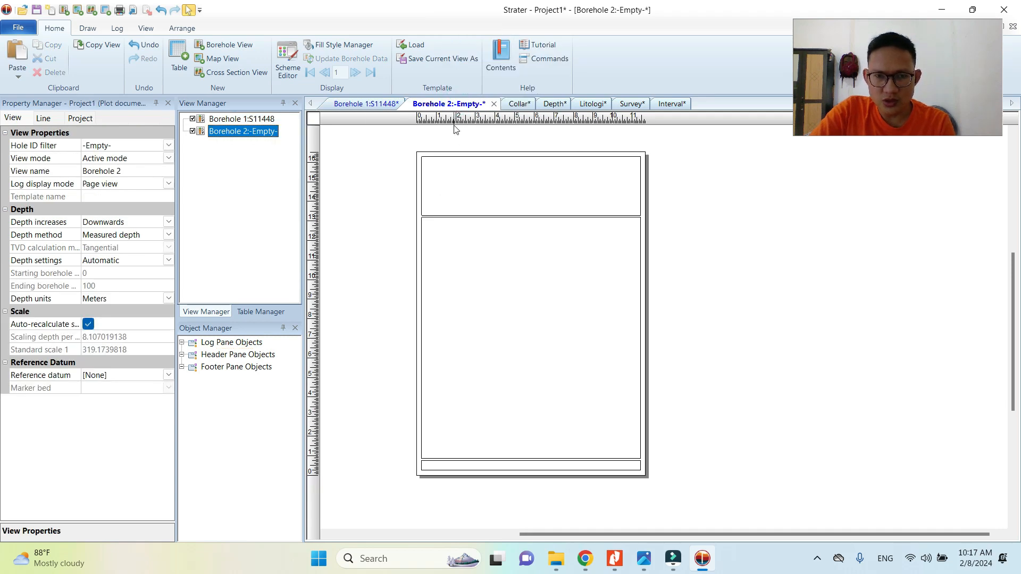
{"action": "left_click", "coordinate": [469, 254]}
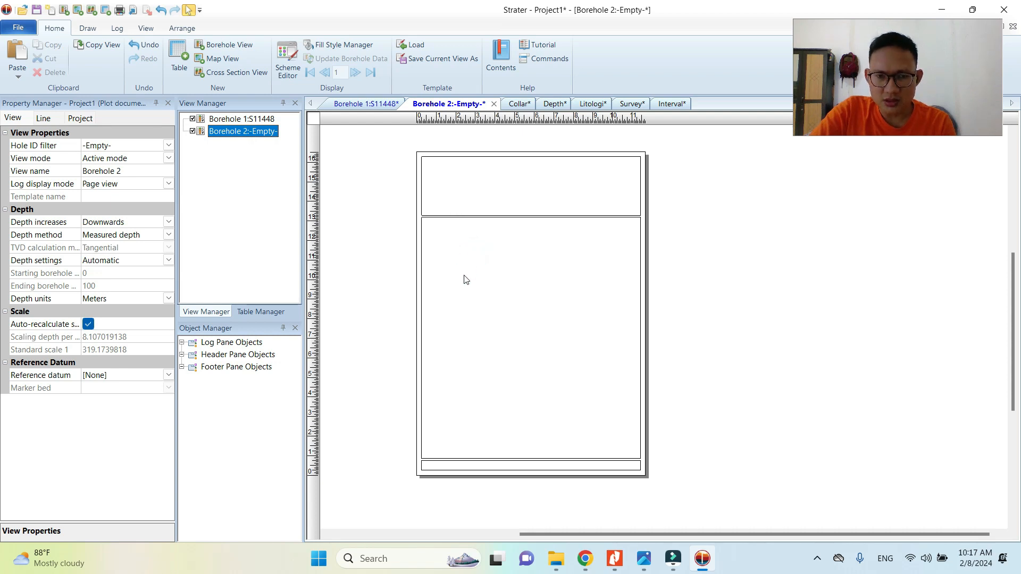
{"action": "right_click", "coordinate": [465, 261]}
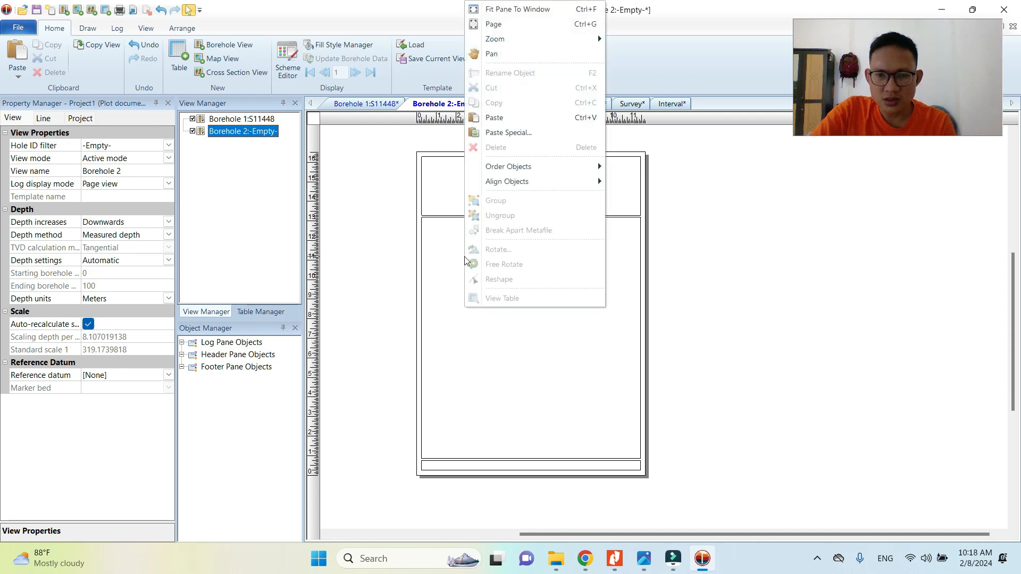
{"action": "left_click", "coordinate": [498, 123]}
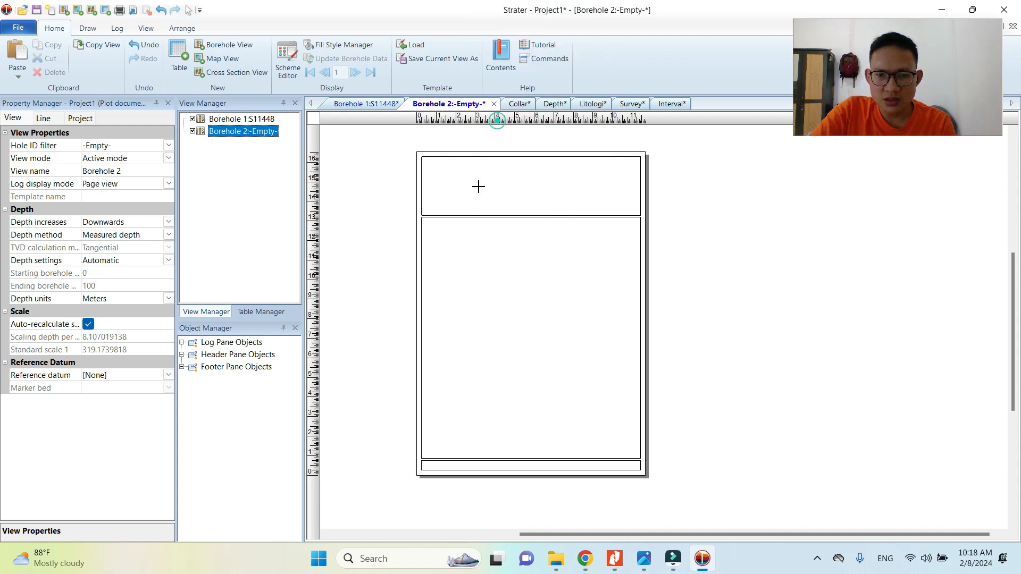
{"action": "left_click", "coordinate": [472, 284]}
{"action": "left_click", "coordinate": [390, 259]}
{"action": "left_click", "coordinate": [447, 260]}
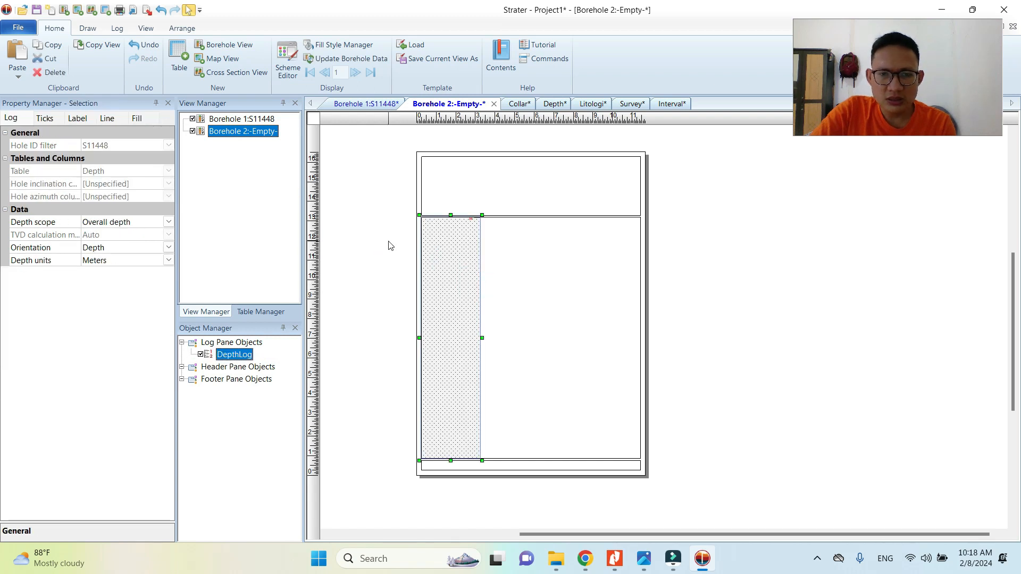
{"action": "left_click", "coordinate": [388, 246]}
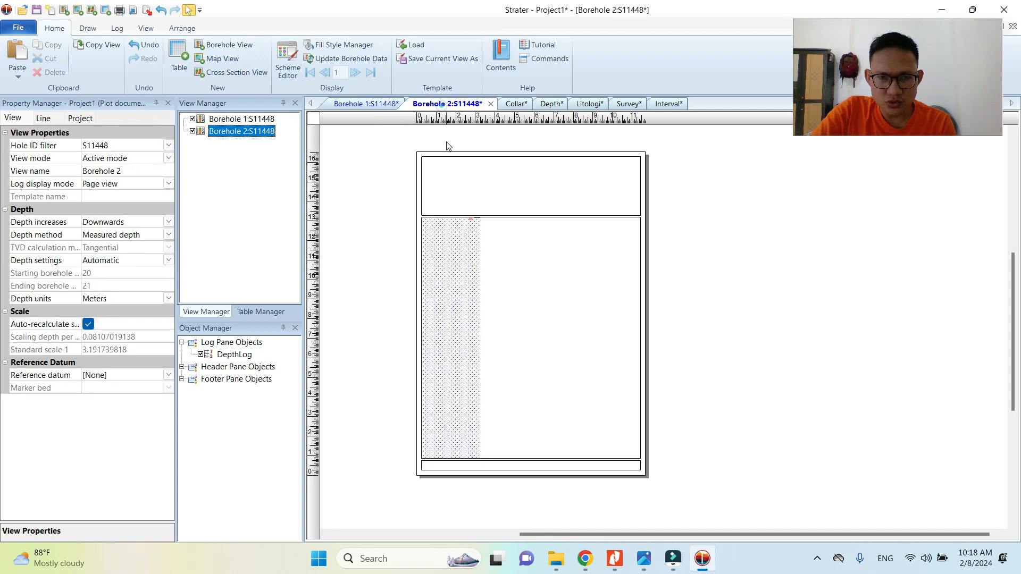
- Set the hole ID filter of the Borehole 2 view to S11449
{"action": "left_click", "coordinate": [448, 243]}
{"action": "left_click", "coordinate": [364, 243]}
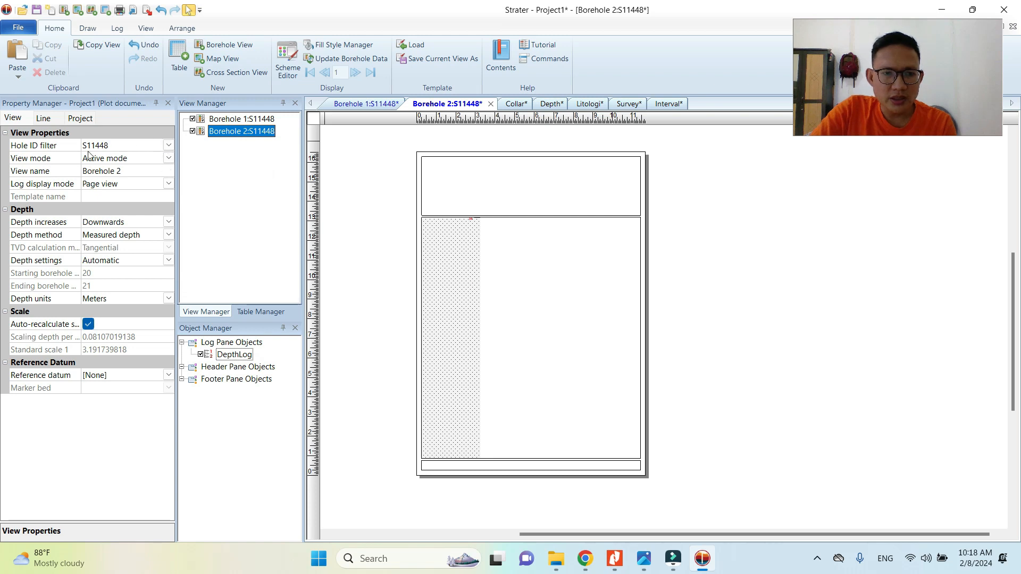
{"action": "left_click", "coordinate": [444, 229]}
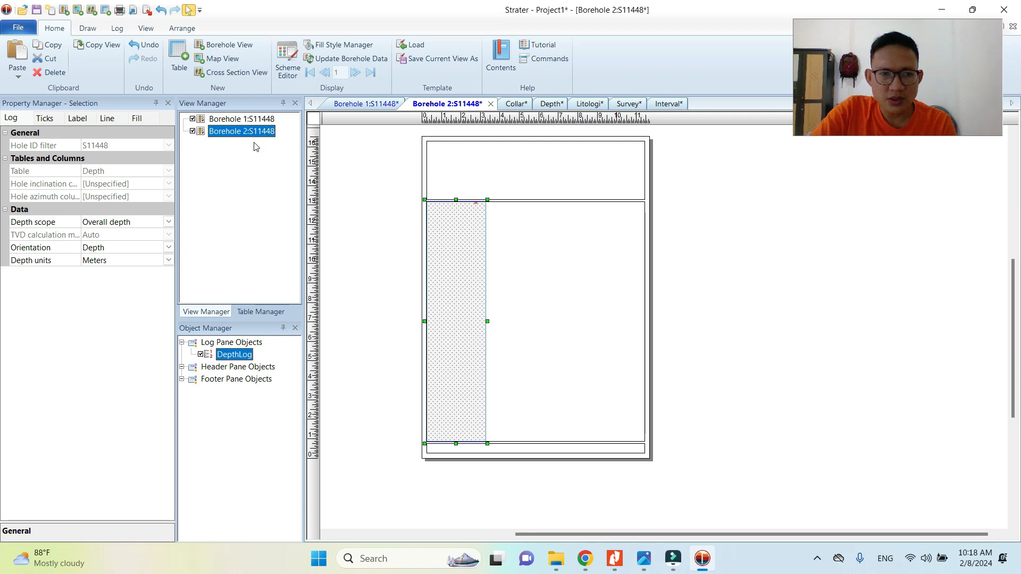
{"action": "left_click", "coordinate": [342, 209]}
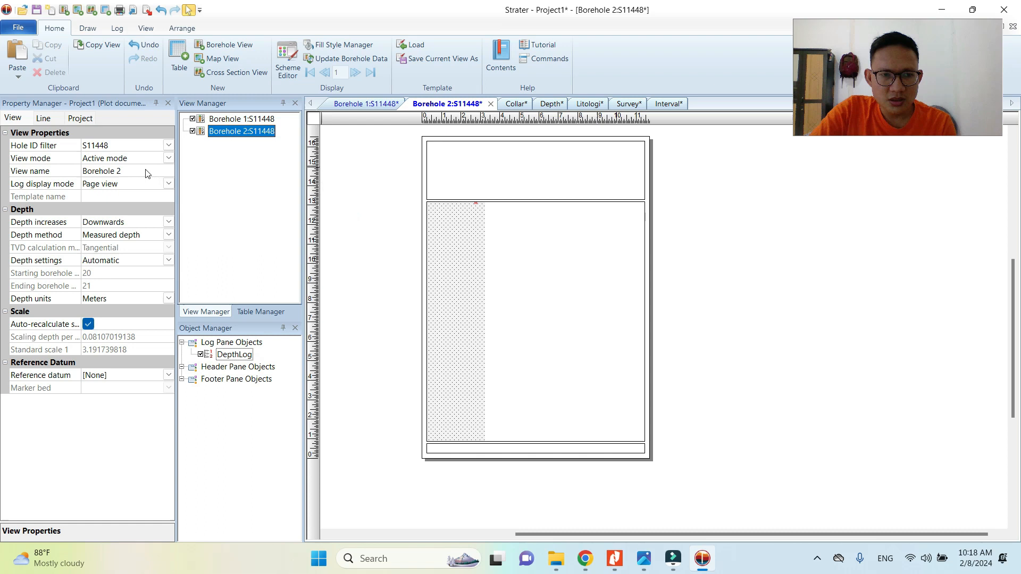
{"action": "left_click", "coordinate": [136, 149]}
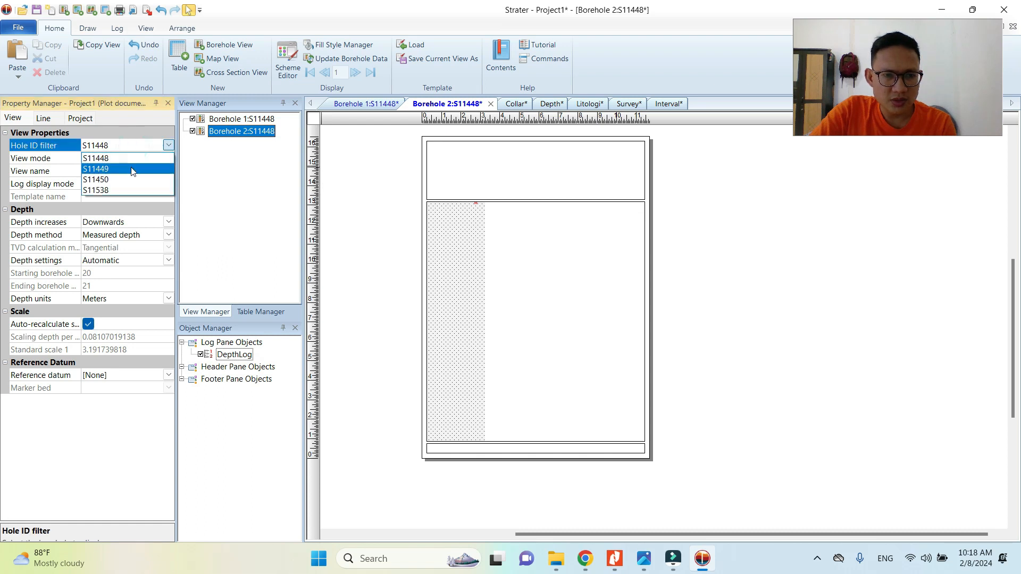
{"action": "left_click", "coordinate": [129, 166]}
{"action": "left_click", "coordinate": [374, 215]}
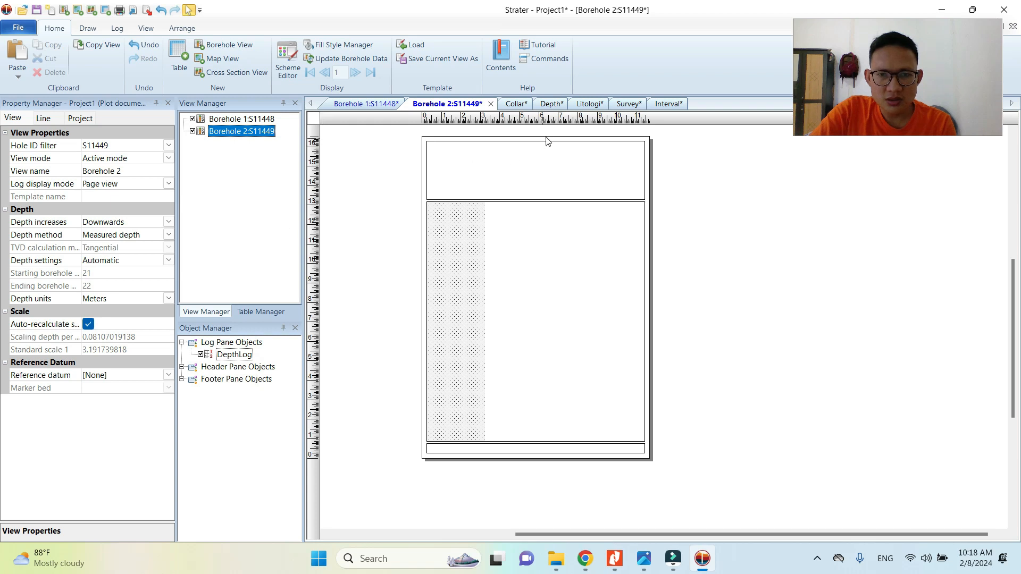
- Look up hole S11449's depth in the Depth table and return to the Borehole 2 view properties
{"action": "left_click", "coordinate": [551, 104]}
{"action": "left_click", "coordinate": [455, 227]}
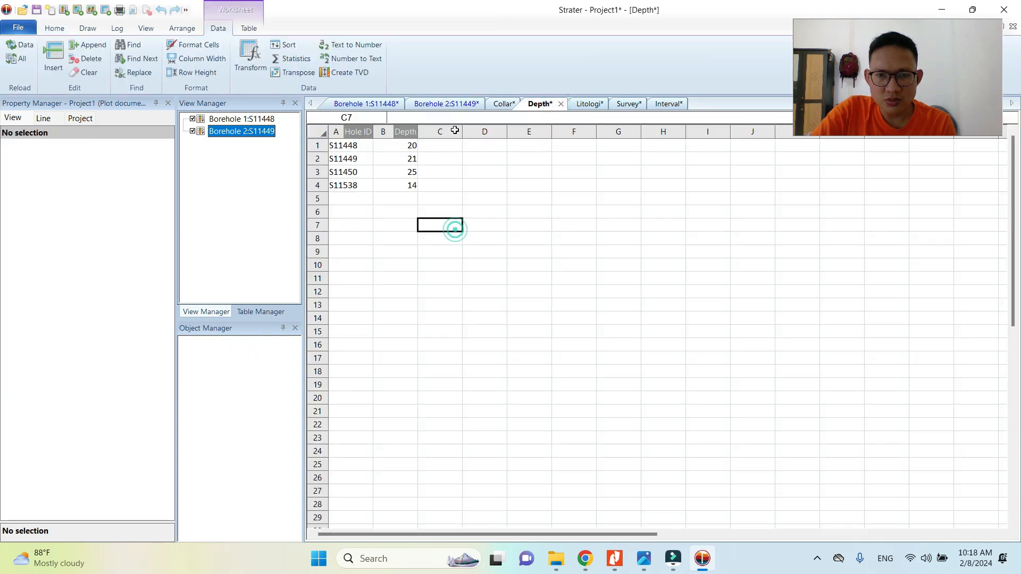
{"action": "left_click", "coordinate": [447, 104]}
{"action": "left_click", "coordinate": [446, 251]}
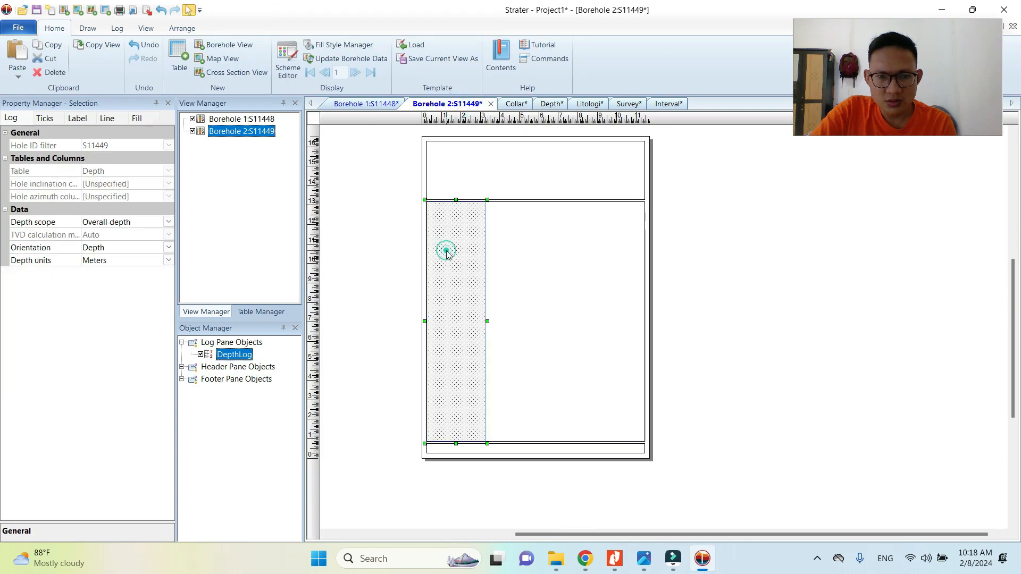
{"action": "left_click", "coordinate": [365, 235]}
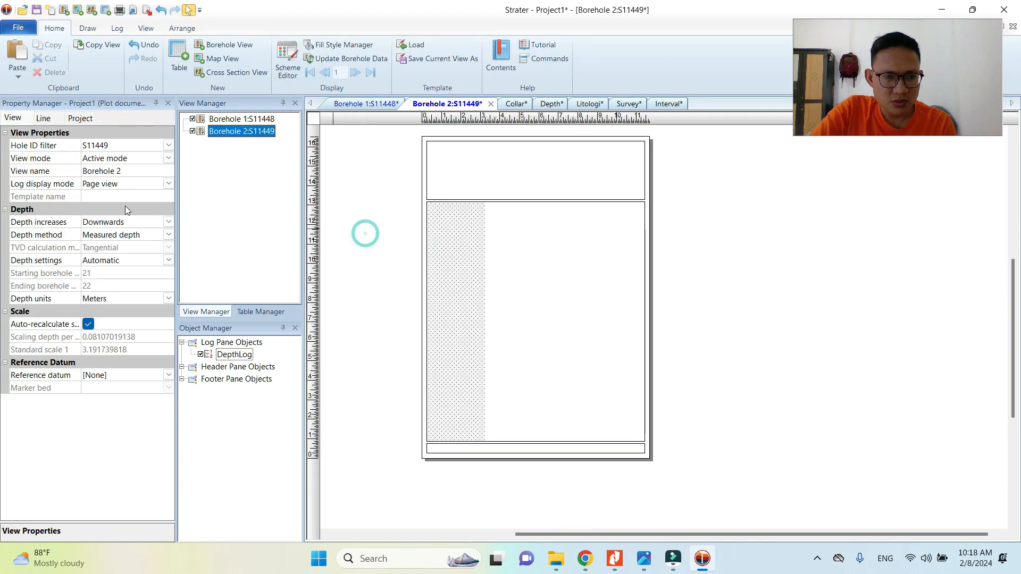
- Give Borehole 2 user-defined depths starting at 0 and ending at 21 meters, with automatic scale recalculation enabled
{"action": "left_click", "coordinate": [121, 261]}
{"action": "left_click", "coordinate": [120, 260]}
{"action": "left_click", "coordinate": [120, 260]}
{"action": "left_click", "coordinate": [112, 283]}
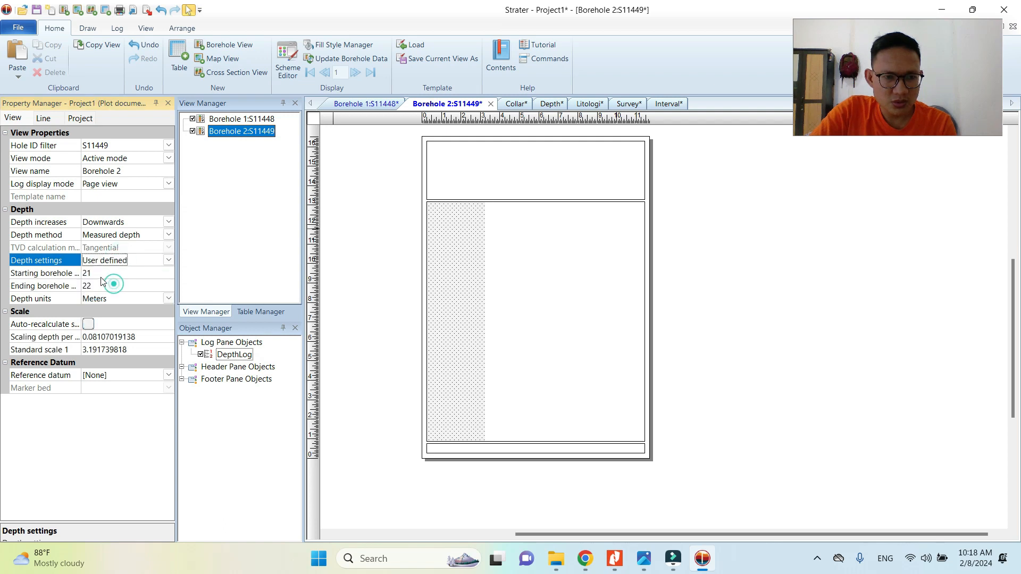
{"action": "type", "text": "0"}
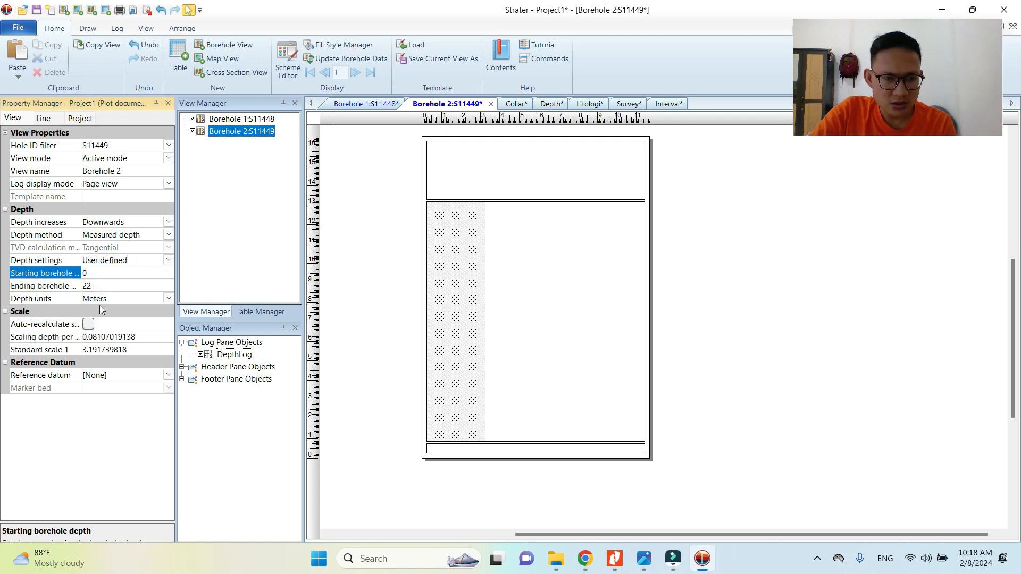
{"action": "left_click", "coordinate": [81, 288]}
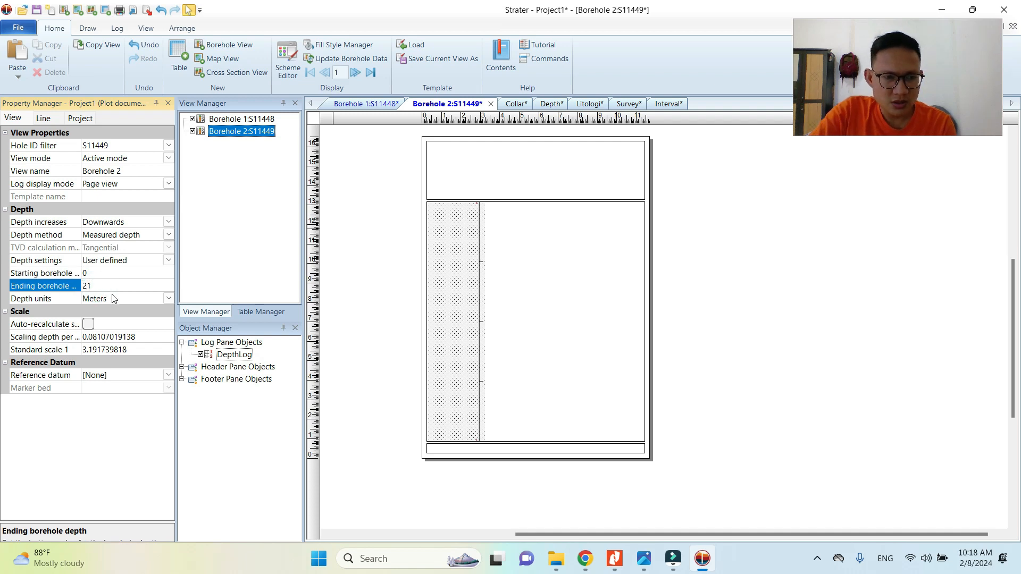
{"action": "left_click", "coordinate": [88, 325]}
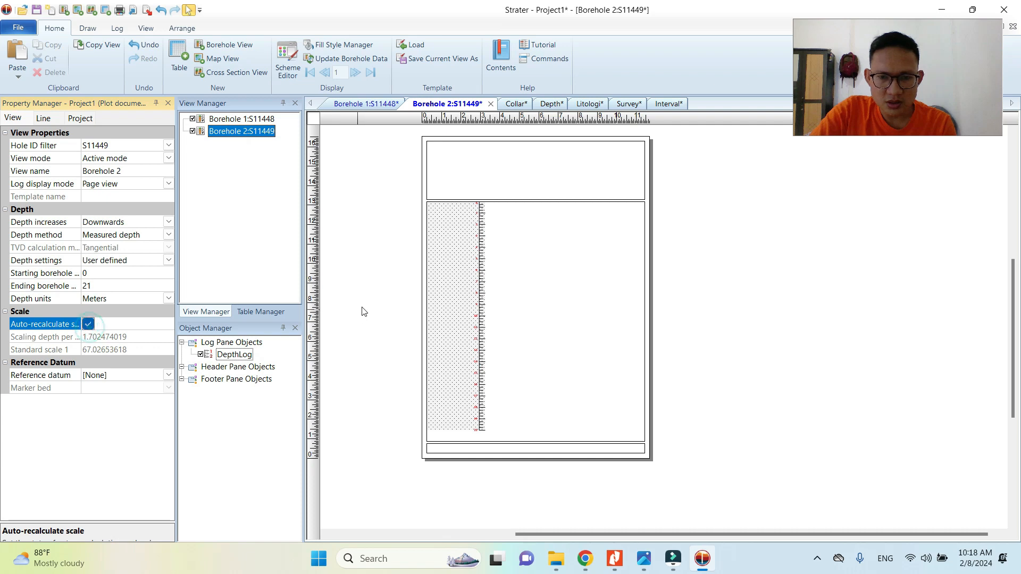
- Narrow Borehole 2's depth log to about 1 in wide, keeping it along the log pane's left edge
{"action": "left_click", "coordinate": [470, 276]}
{"action": "mouse_move", "coordinate": [425, 321]}
{"action": "left_mouse_down"}
{"action": "mouse_move", "coordinate": [467, 320]}
{"action": "mouse_move", "coordinate": [428, 318]}
{"action": "left_mouse_up"}
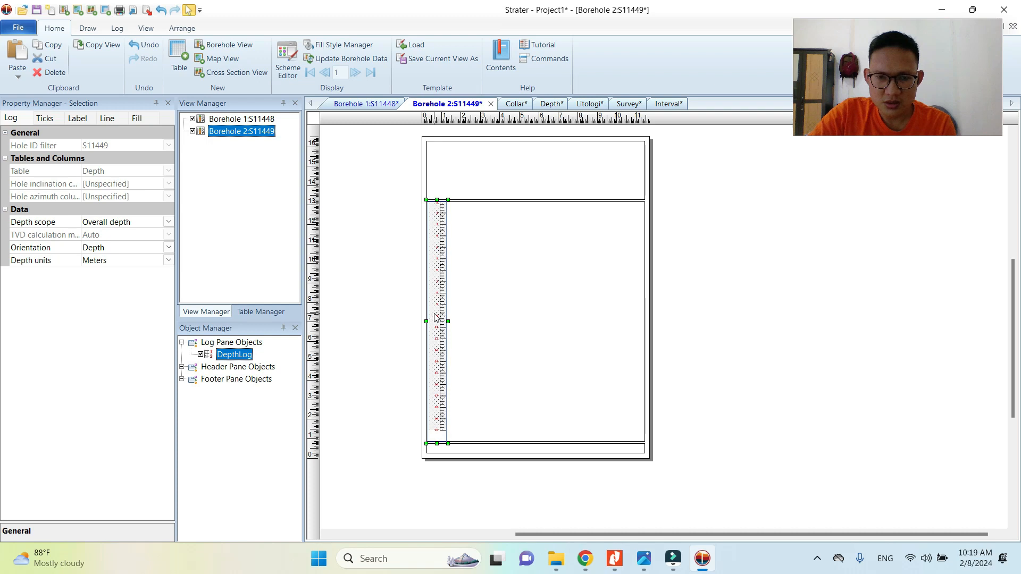
{"action": "scroll", "coordinate": [487, 262], "scroll_direction": "up", "scroll_amount": 5}
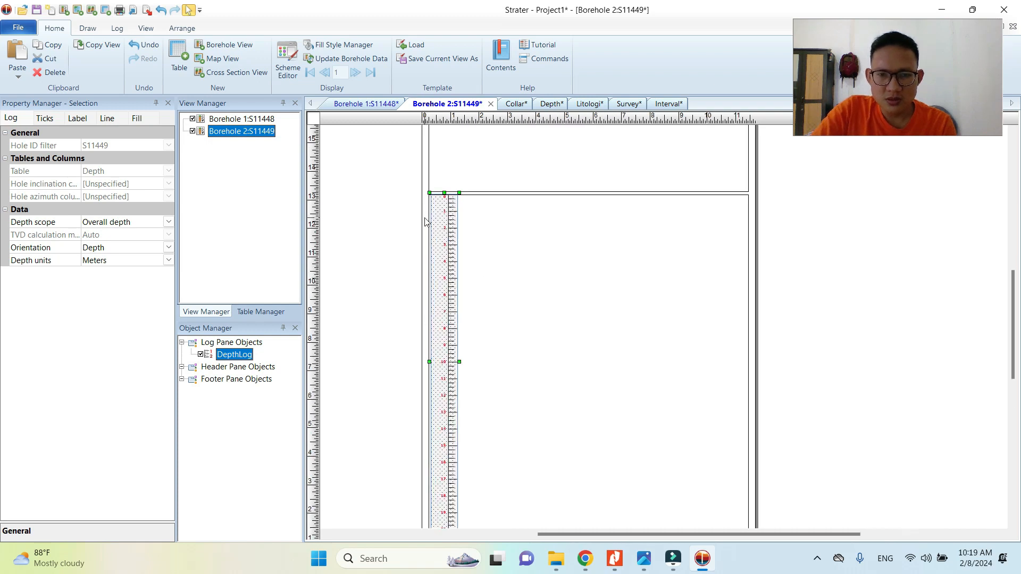
{"action": "left_click", "coordinate": [373, 224]}
- Examine the full range of Borehole 2's depth labels and compare the log with the one in Borehole 1
{"action": "scroll", "coordinate": [459, 301], "scroll_direction": "down", "scroll_amount": 10}
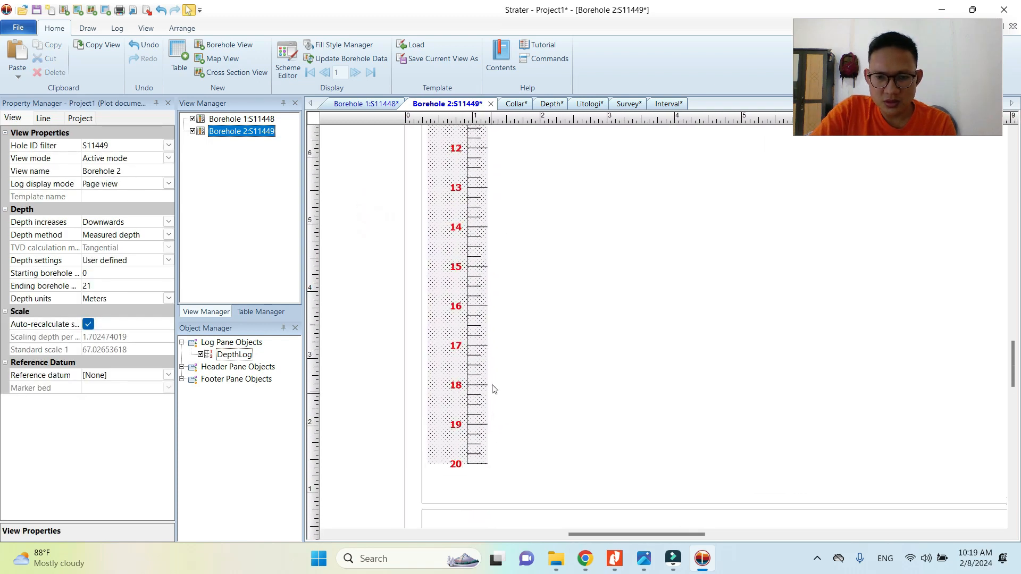
{"action": "scroll", "coordinate": [495, 364], "scroll_direction": "down", "scroll_amount": 3}
{"action": "left_click", "coordinate": [481, 257]}
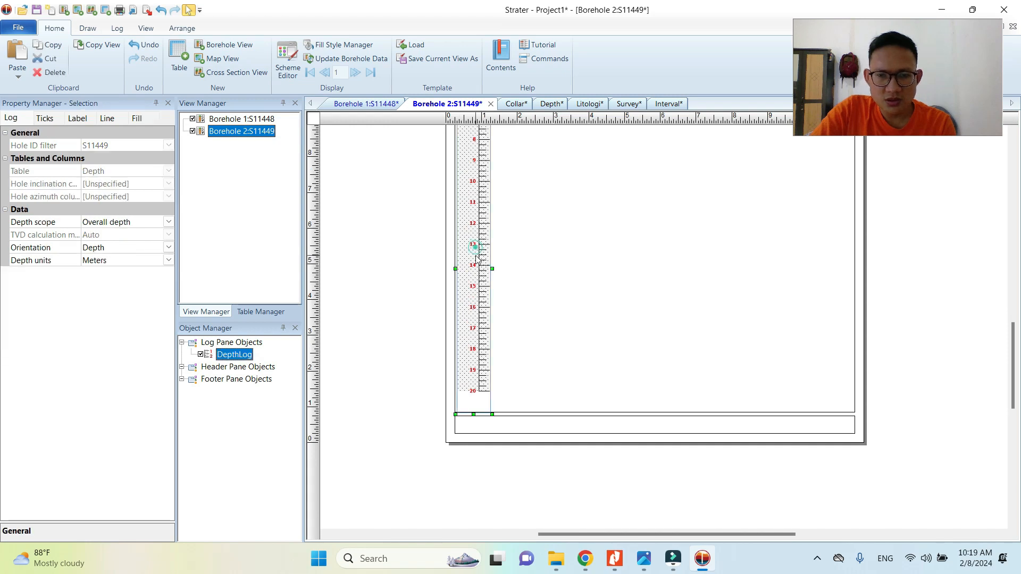
{"action": "scroll", "coordinate": [467, 294], "scroll_direction": "up", "scroll_amount": 3}
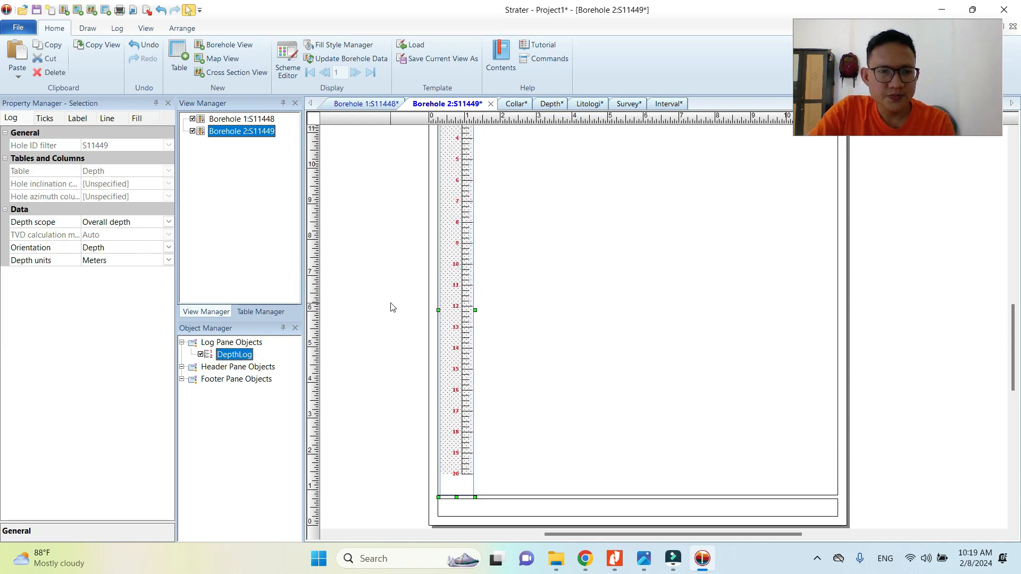
{"action": "left_click", "coordinate": [389, 203]}
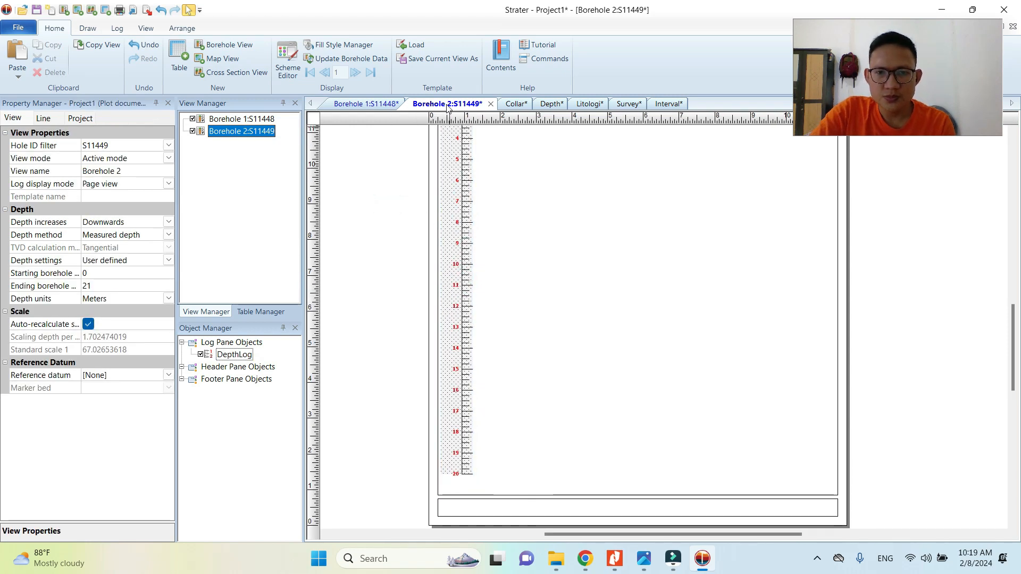
{"action": "left_click", "coordinate": [456, 180]}
{"action": "scroll", "coordinate": [457, 218], "scroll_direction": "up", "scroll_amount": 5}
{"action": "scroll", "coordinate": [455, 213], "scroll_direction": "up", "scroll_amount": 1}
{"action": "scroll", "coordinate": [454, 213], "scroll_direction": "up", "scroll_amount": 2}
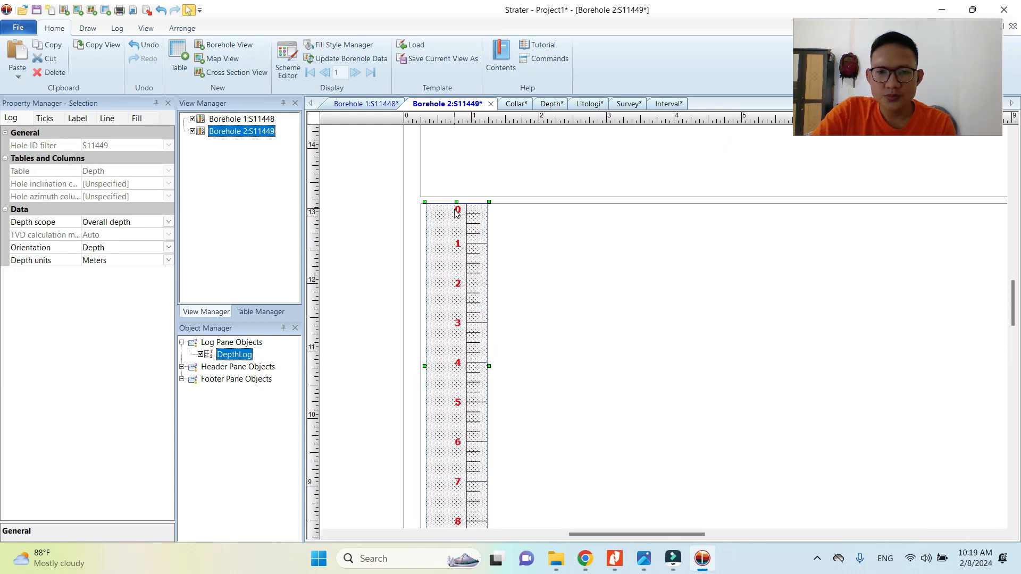
{"action": "left_click", "coordinate": [385, 197]}
{"action": "left_click", "coordinate": [361, 106]}
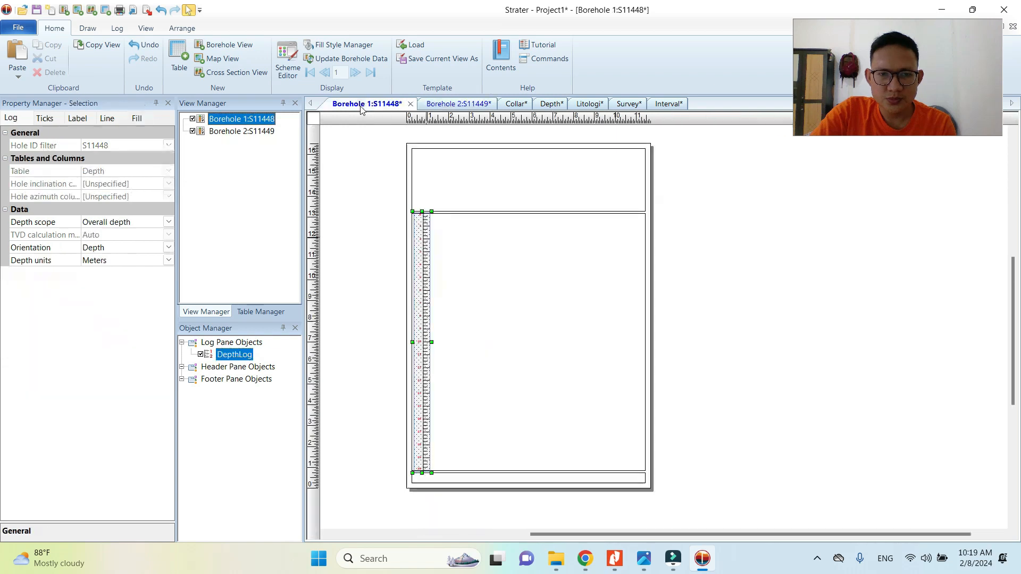
{"action": "left_click", "coordinate": [441, 105]}
- Review the label, line and fill properties of the depth log in Borehole 2
{"action": "left_click", "coordinate": [450, 212]}
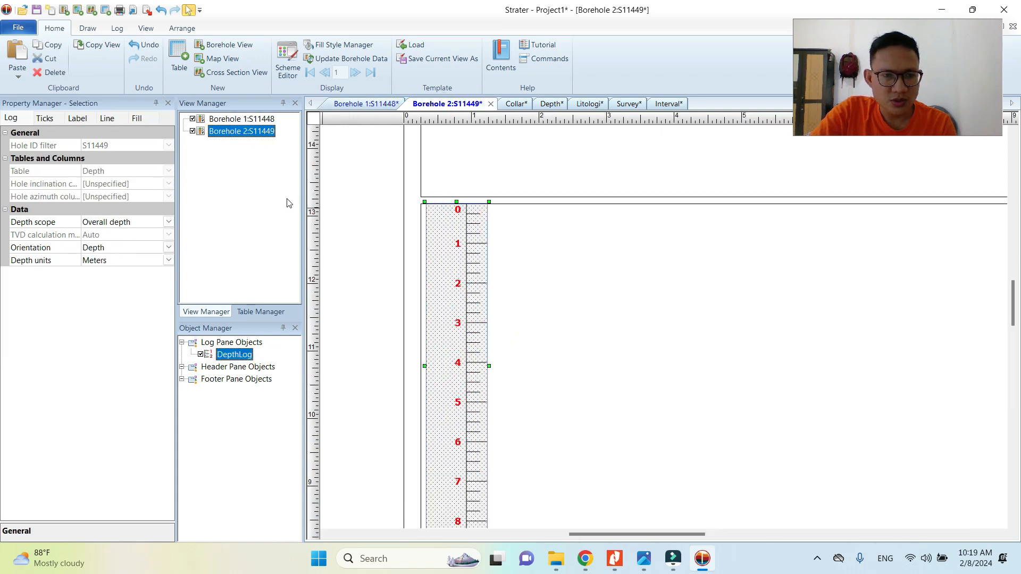
{"action": "left_click", "coordinate": [48, 121]}
{"action": "left_click", "coordinate": [77, 118]}
{"action": "left_click", "coordinate": [105, 119]}
{"action": "left_click", "coordinate": [137, 118]}
{"action": "left_click", "coordinate": [108, 119]}
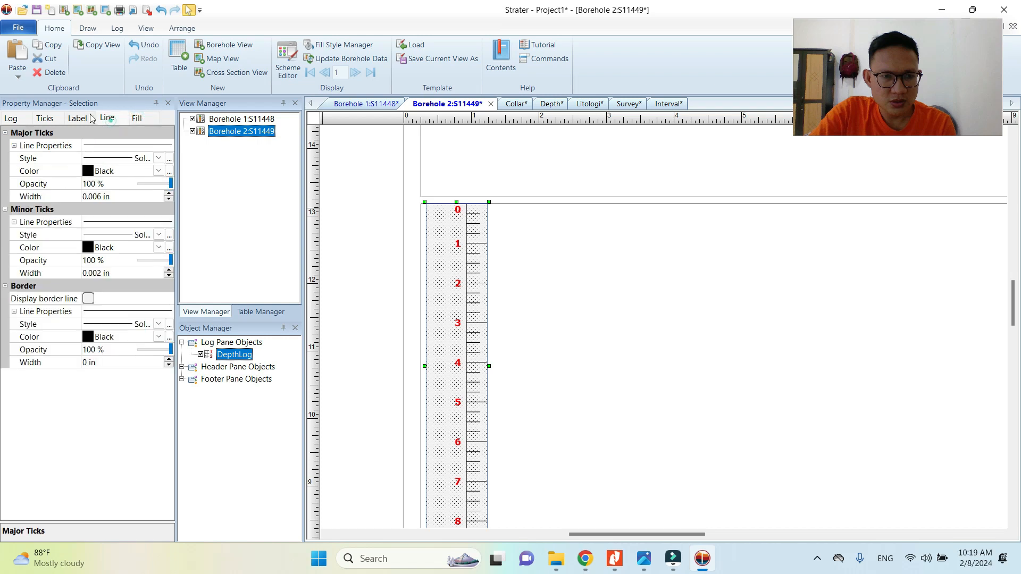
{"action": "left_click", "coordinate": [91, 118]}
{"action": "scroll", "coordinate": [123, 254], "scroll_direction": "down", "scroll_amount": 1}
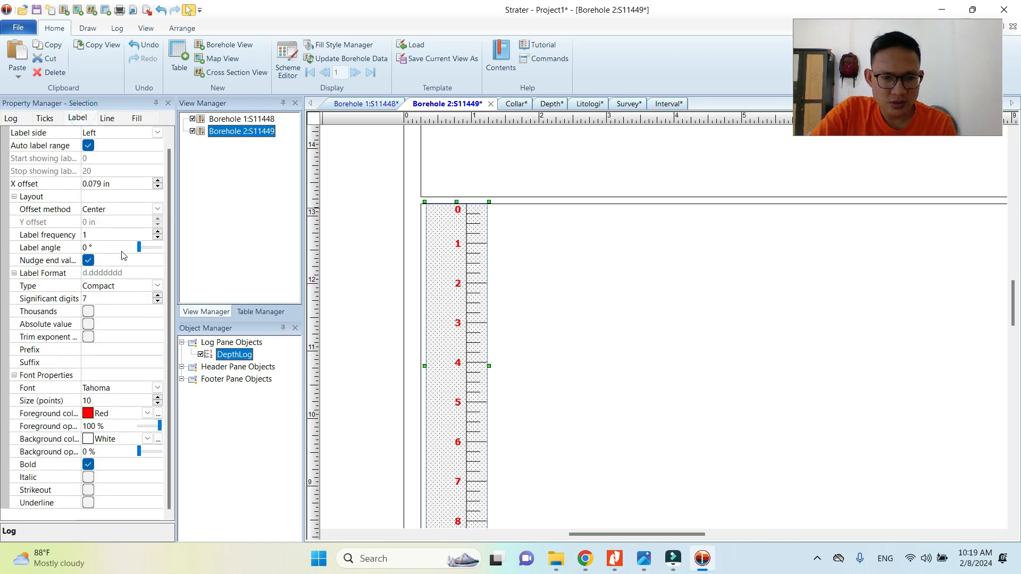
{"action": "scroll", "coordinate": [111, 242], "scroll_direction": "up", "scroll_amount": 1}
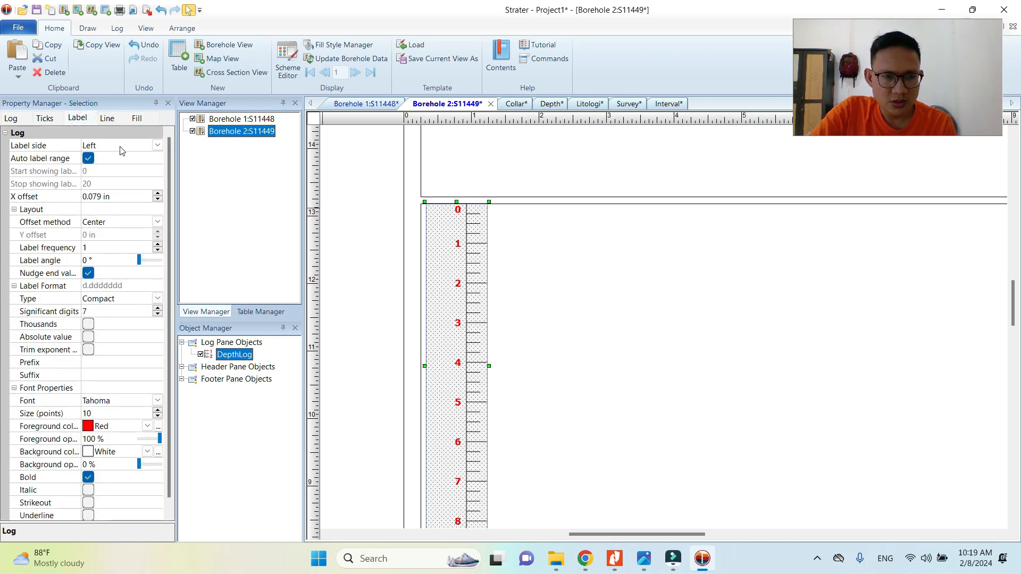
{"action": "left_click", "coordinate": [136, 122]}
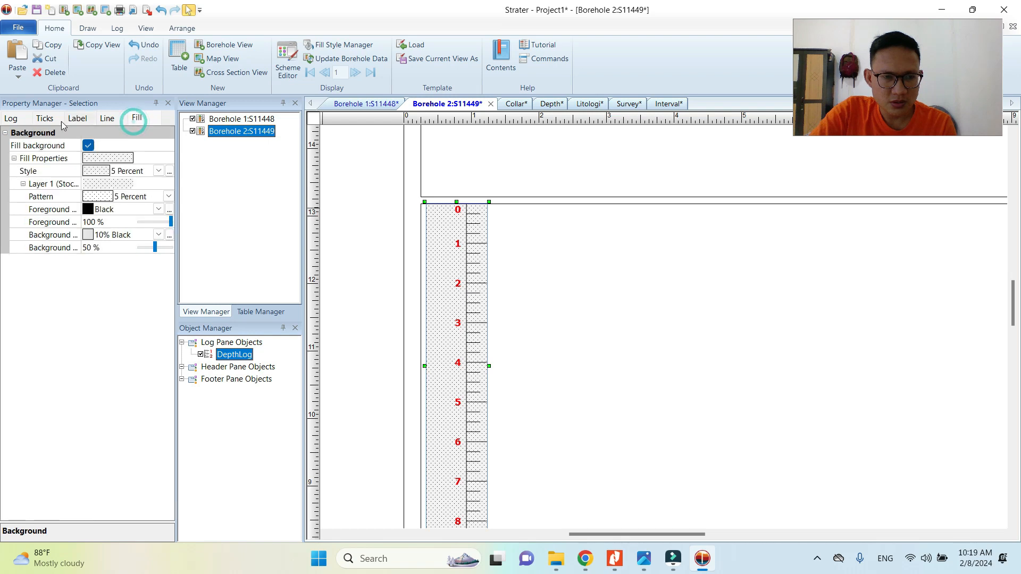
- Set the axis maximum of Borehole 2's depth log to 21
{"action": "left_click", "coordinate": [42, 118]}
{"action": "left_click", "coordinate": [97, 185]}
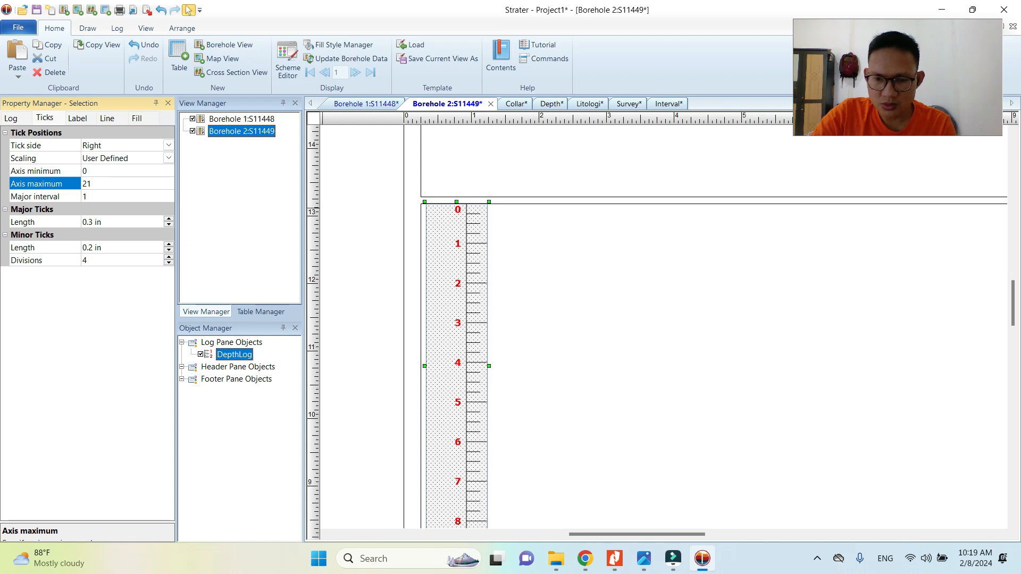
{"action": "left_click", "coordinate": [383, 254]}
- Check Borehole 2's depth labels down to the end of the log, and compare its tick settings with Borehole 1's
{"action": "scroll", "coordinate": [378, 246], "scroll_direction": "down", "scroll_amount": 10}
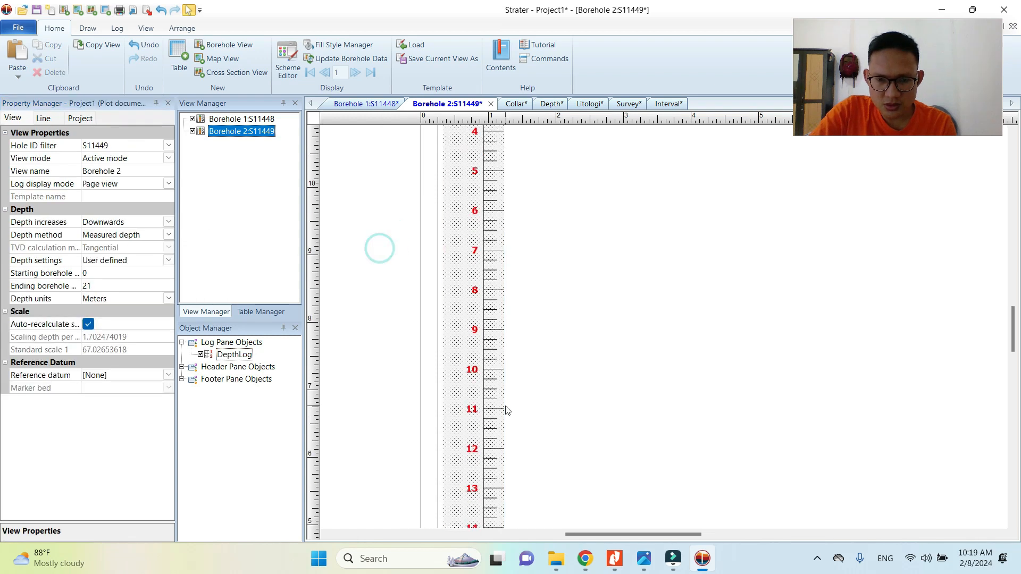
{"action": "scroll", "coordinate": [468, 292], "scroll_direction": "down", "scroll_amount": 3}
{"action": "scroll", "coordinate": [459, 375], "scroll_direction": "down", "scroll_amount": 5}
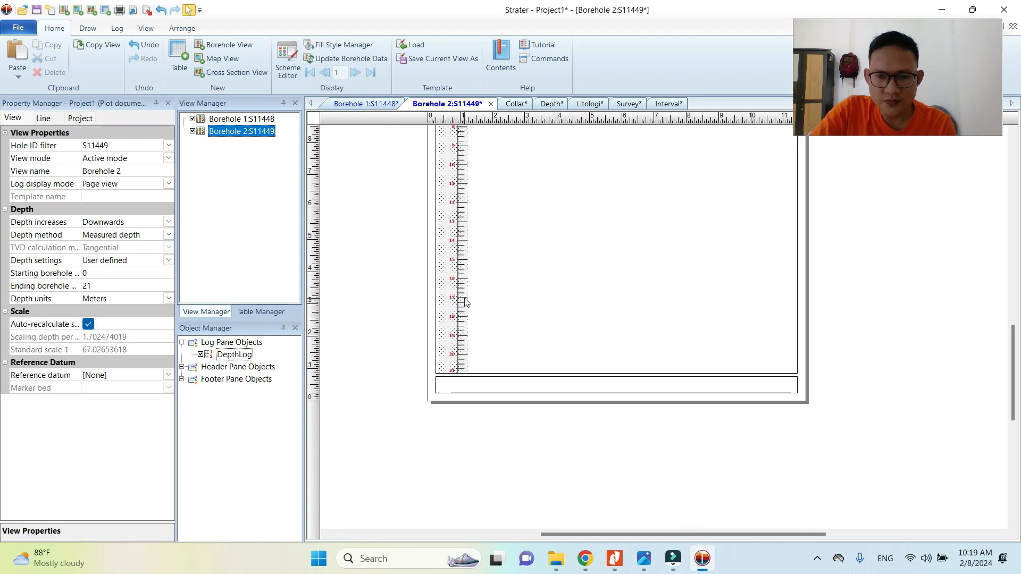
{"action": "scroll", "coordinate": [434, 243], "scroll_direction": "up", "scroll_amount": 4}
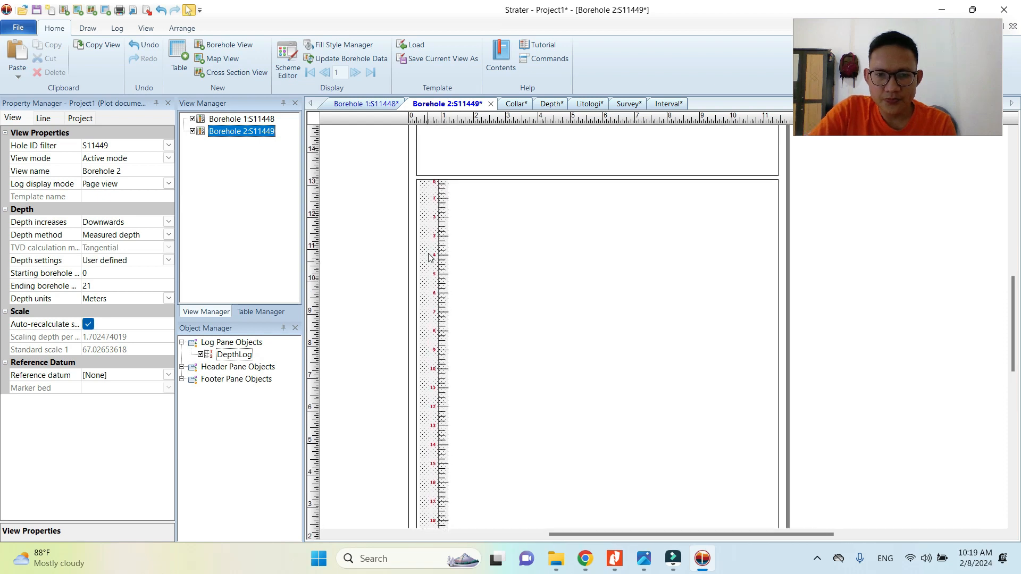
{"action": "left_click", "coordinate": [434, 243]}
{"action": "scroll", "coordinate": [433, 243], "scroll_direction": "down", "scroll_amount": 2}
{"action": "scroll", "coordinate": [450, 326], "scroll_direction": "down", "scroll_amount": 1}
{"action": "left_click", "coordinate": [399, 261]}
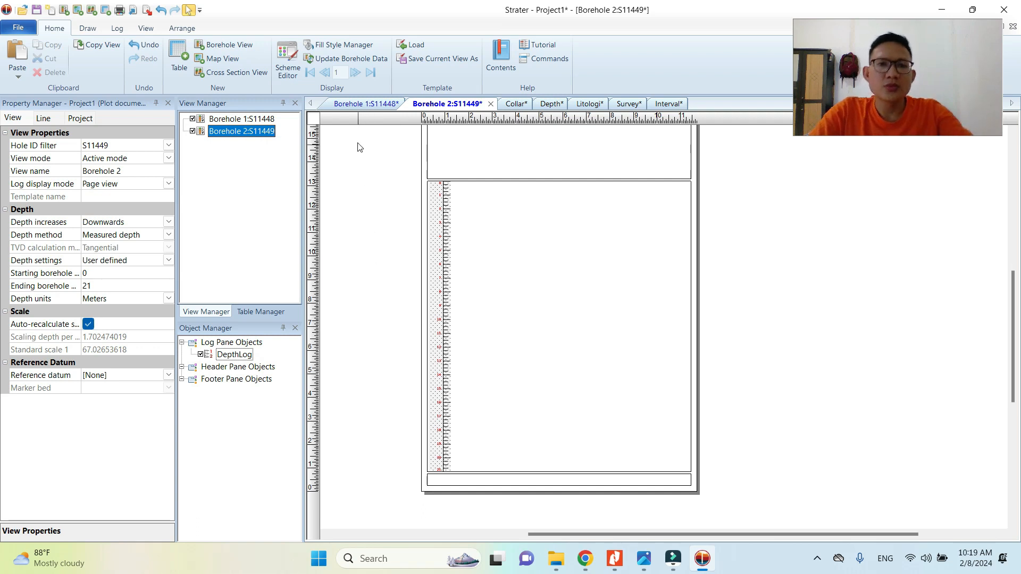
{"action": "left_click", "coordinate": [365, 102]}
{"action": "left_click", "coordinate": [388, 249]}
{"action": "left_click", "coordinate": [414, 276]}
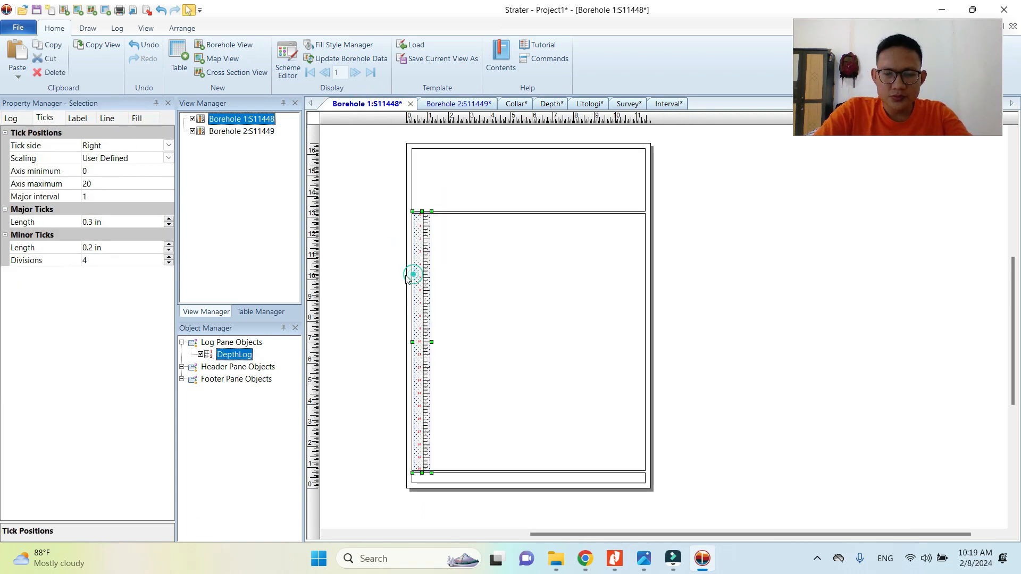
{"action": "left_click", "coordinate": [444, 103]}
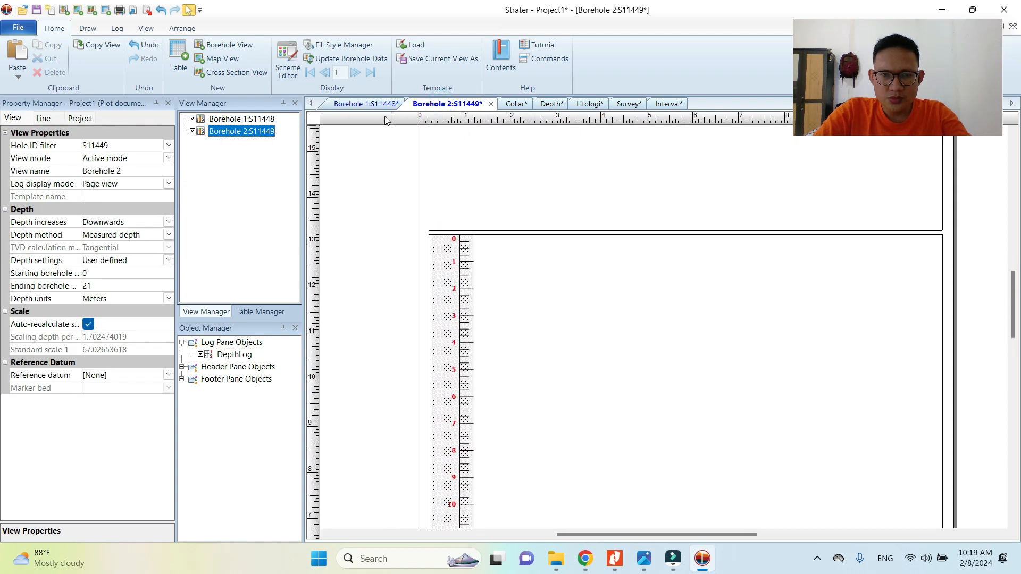
- Add the text "DEPTH (M)" in 10-point Tahoma to Borehole 1's header pane, just above the depth log
{"action": "left_click", "coordinate": [375, 104]}
{"action": "left_click", "coordinate": [394, 180]}
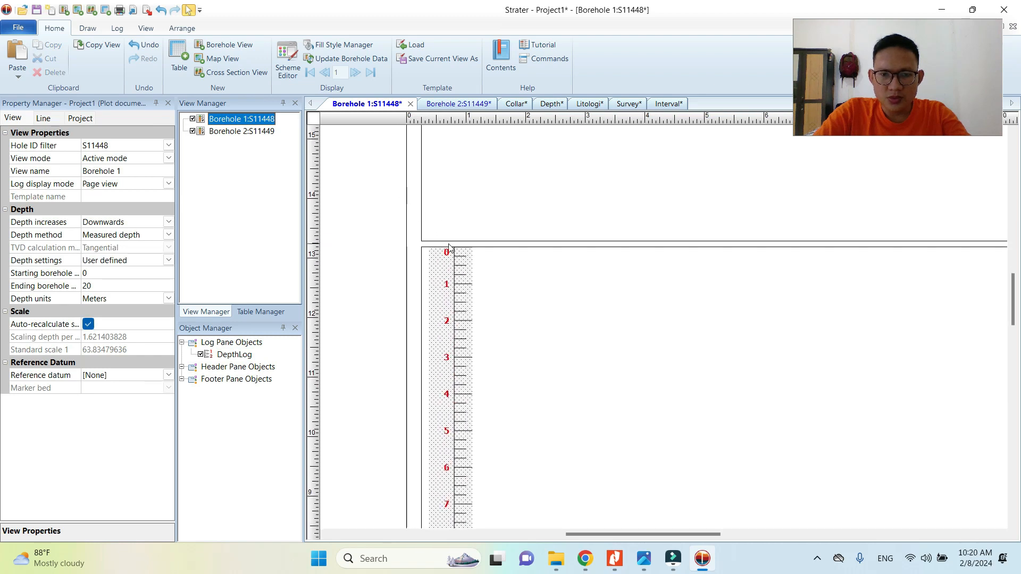
{"action": "scroll", "coordinate": [474, 223], "scroll_direction": "down", "scroll_amount": 2}
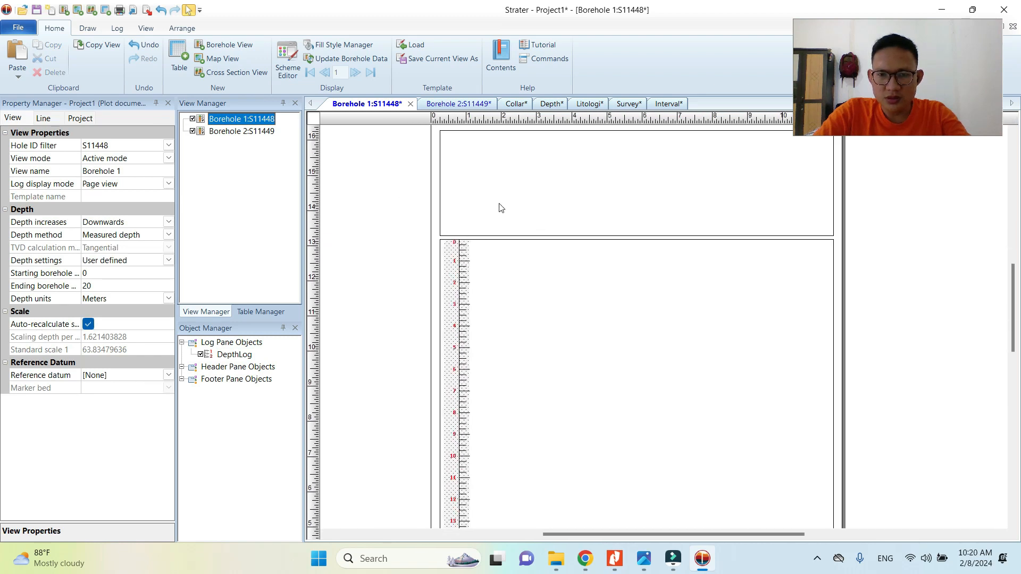
{"action": "left_click_drag", "start_coordinate": [403, 192], "coordinate": [378, 202]}
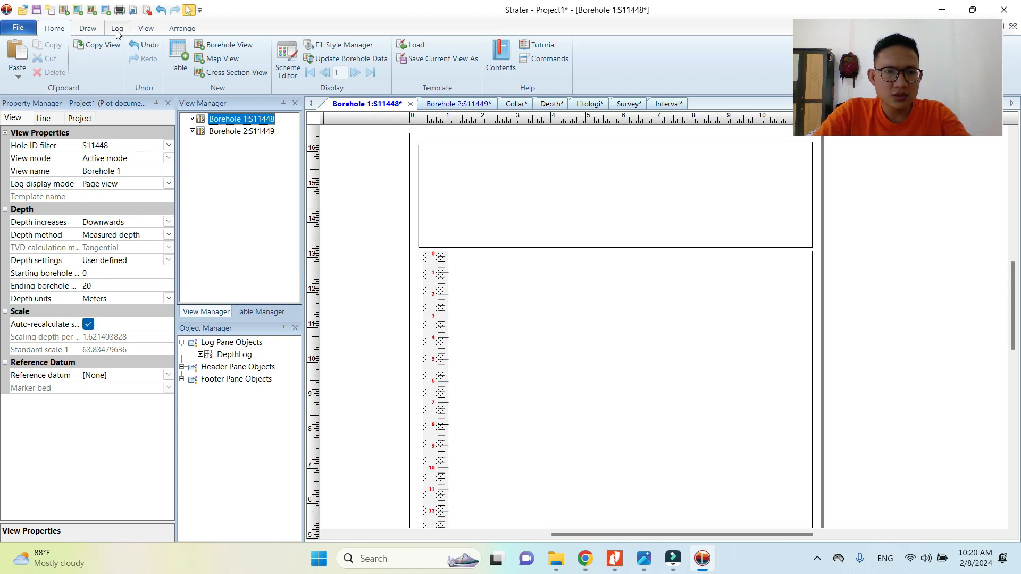
{"action": "left_click", "coordinate": [88, 29]}
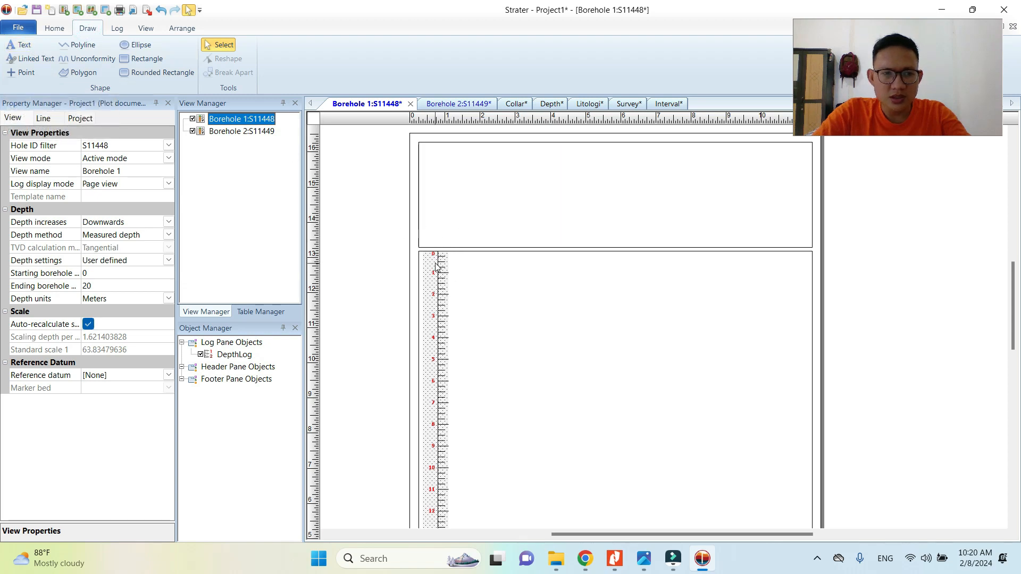
{"action": "left_click", "coordinate": [19, 44]}
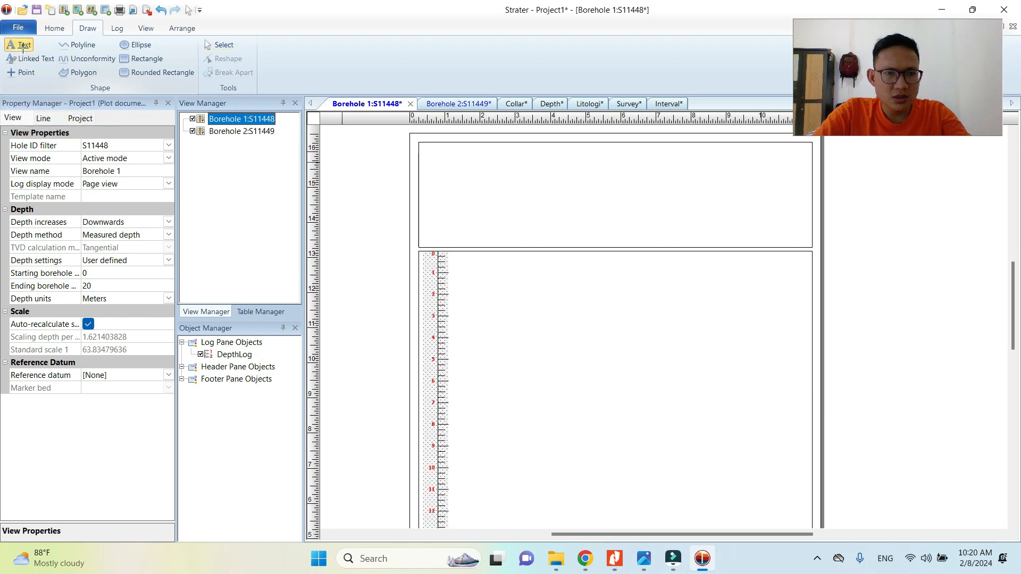
{"action": "scroll", "coordinate": [439, 235], "scroll_direction": "up", "scroll_amount": 2}
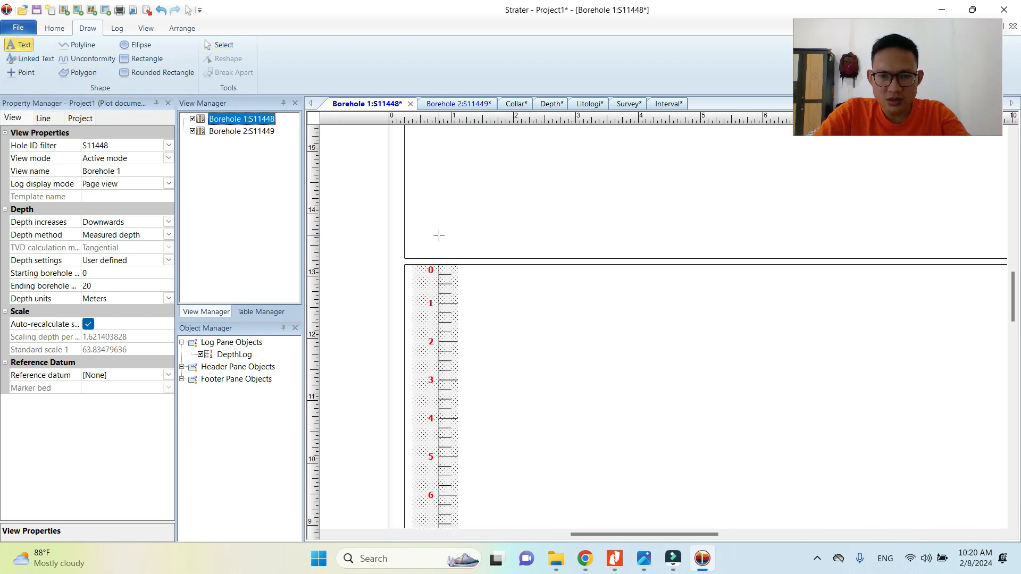
{"action": "left_click", "coordinate": [441, 225]}
{"action": "left_click_drag", "start_coordinate": [673, 139], "coordinate": [241, 44]}
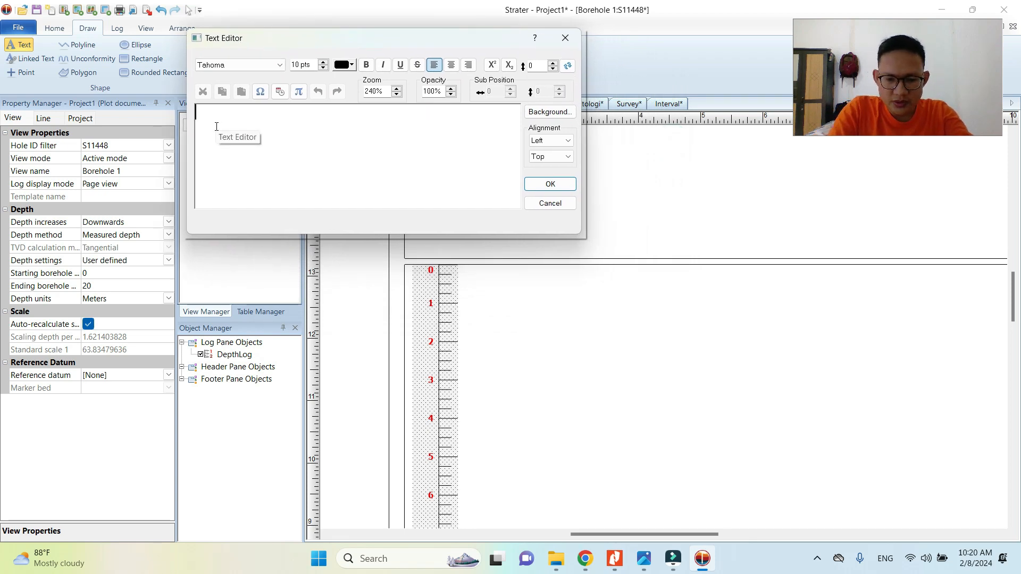
{"action": "type", "text": "DEPTH (M"}
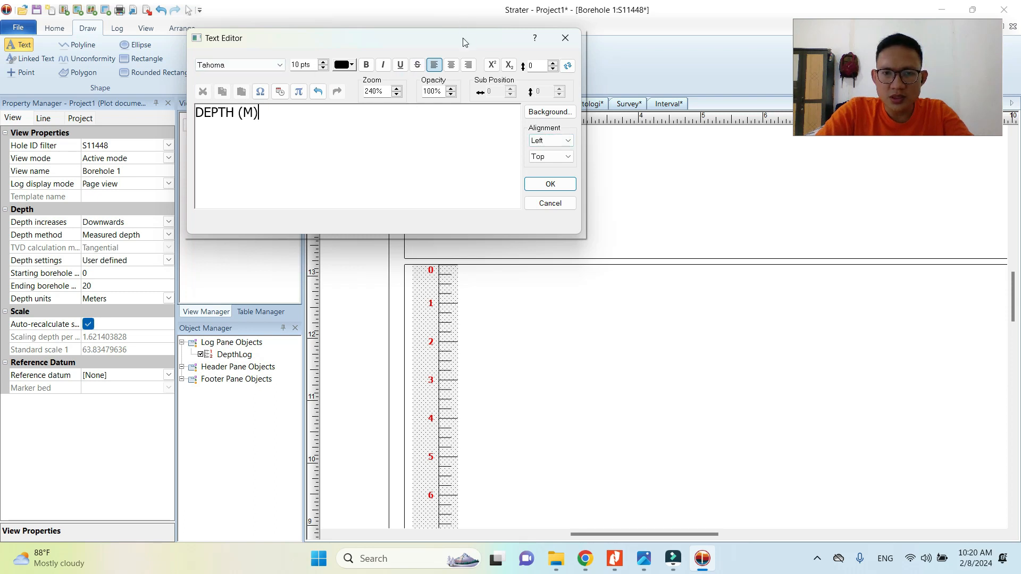
{"action": "left_click_drag", "start_coordinate": [462, 39], "coordinate": [468, 68]}
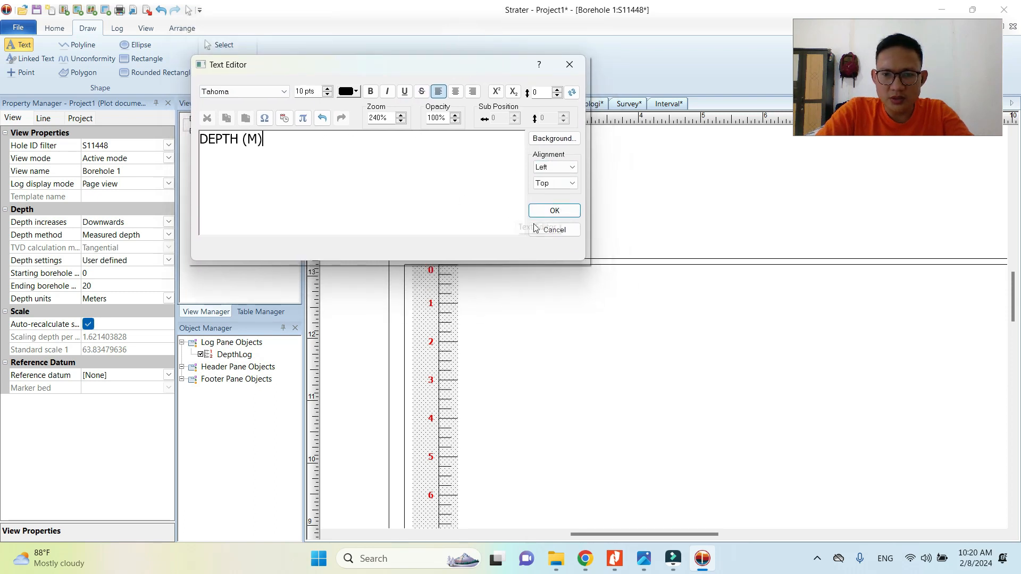
{"action": "left_click", "coordinate": [545, 212]}
- Move the "DEPTH (M)" heading to the lower-left corner of the header pane, directly over the depth log
{"action": "left_click", "coordinate": [219, 45]}
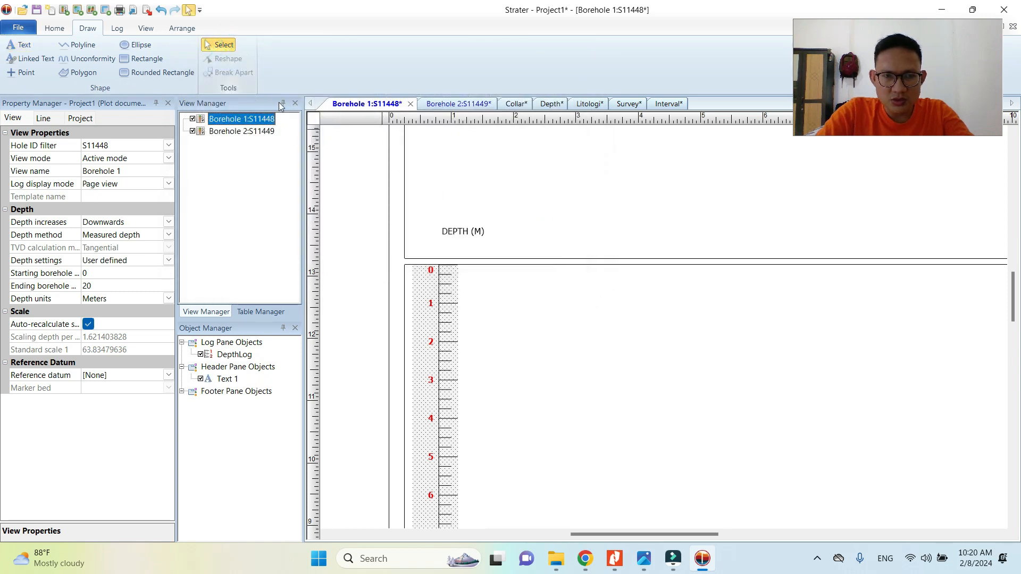
{"action": "mouse_move", "coordinate": [464, 236]}
{"action": "left_mouse_down"}
{"action": "mouse_move", "coordinate": [432, 246]}
{"action": "mouse_move", "coordinate": [463, 252]}
{"action": "left_mouse_up"}
{"action": "left_click", "coordinate": [377, 240]}
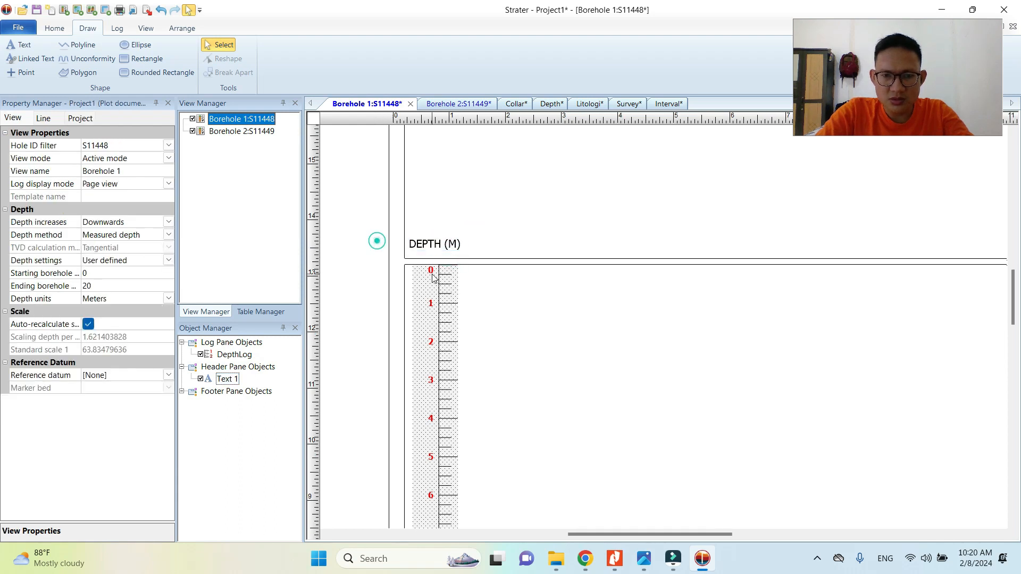
- Examine how the "DEPTH (M)" heading lines up with the depth column below it
{"action": "scroll", "coordinate": [433, 274], "scroll_direction": "down", "scroll_amount": 3}
{"action": "left_click", "coordinate": [432, 255]}
{"action": "left_click", "coordinate": [403, 268]}
{"action": "scroll", "coordinate": [452, 200], "scroll_direction": "down", "scroll_amount": 2}
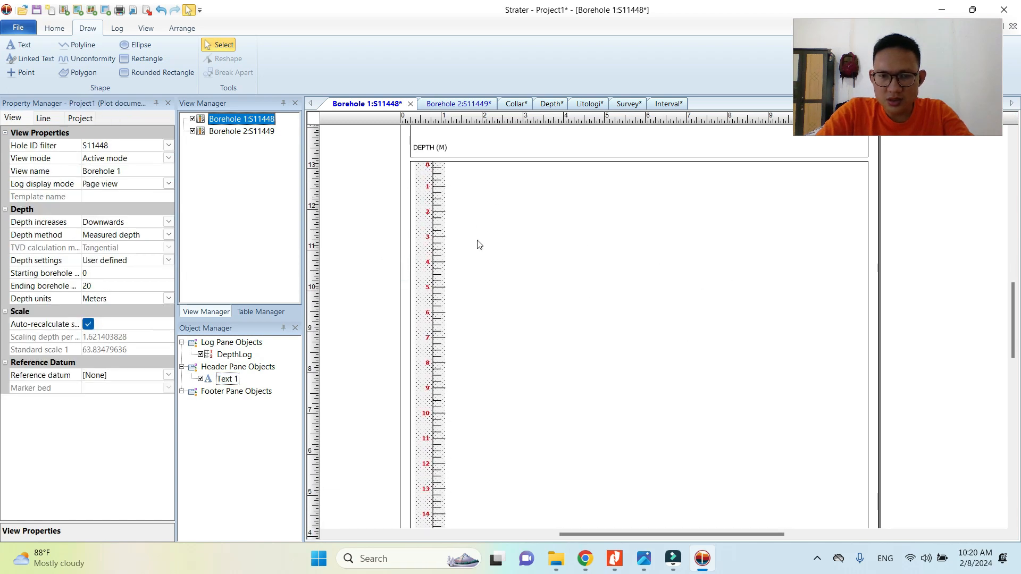
{"action": "left_click_drag", "start_coordinate": [442, 221], "coordinate": [419, 186]}
{"action": "scroll", "coordinate": [431, 171], "scroll_direction": "up", "scroll_amount": 4}
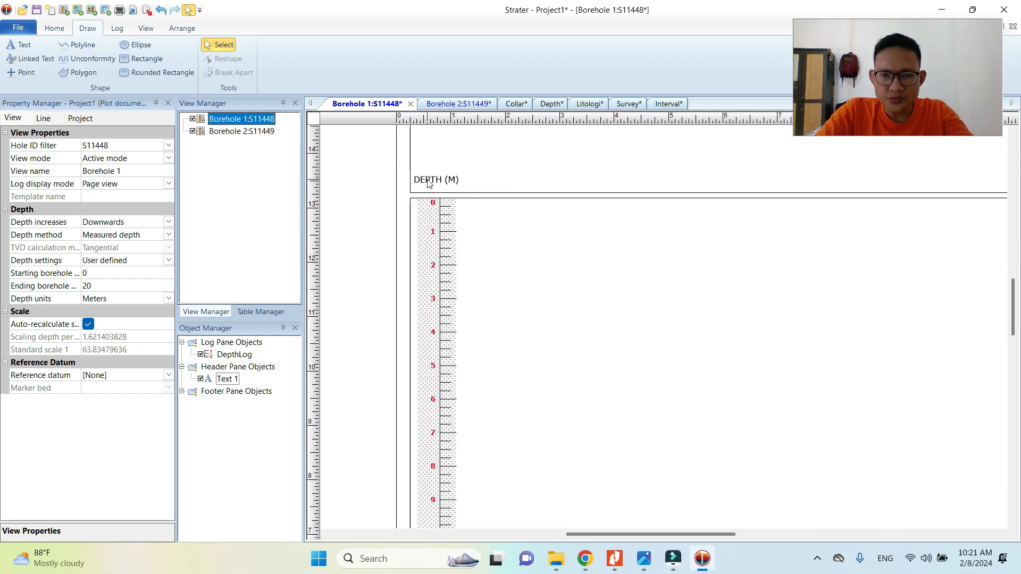
{"action": "scroll", "coordinate": [457, 267], "scroll_direction": "down", "scroll_amount": 5}
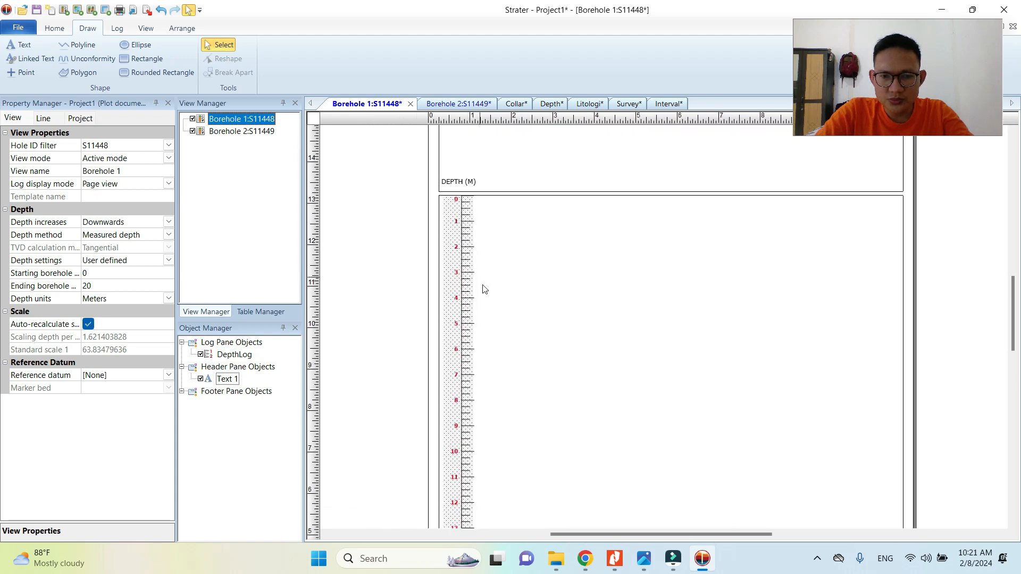
{"action": "scroll", "coordinate": [457, 239], "scroll_direction": "down", "scroll_amount": 2}
{"action": "scroll", "coordinate": [455, 273], "scroll_direction": "up", "scroll_amount": 2}
{"action": "scroll", "coordinate": [446, 305], "scroll_direction": "up", "scroll_amount": 2}
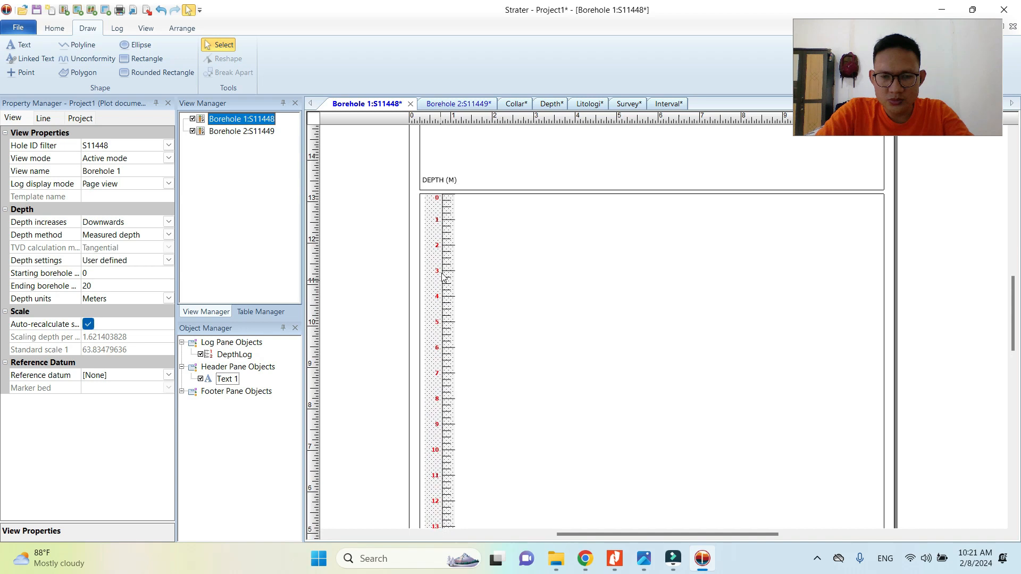
{"action": "scroll", "coordinate": [442, 268], "scroll_direction": "down", "scroll_amount": 1}
- Duplicate Borehole 1's depth log and place the copy in the log pane, starting about 2.2 in across the page
{"action": "left_click", "coordinate": [440, 308]}
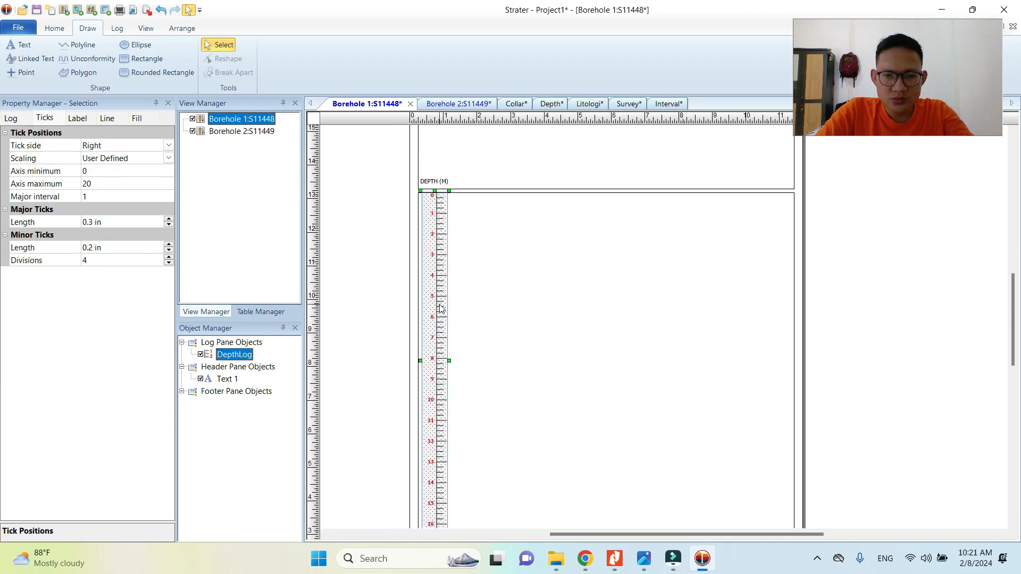
{"action": "left_click", "coordinate": [381, 232]}
{"action": "left_click", "coordinate": [440, 250]}
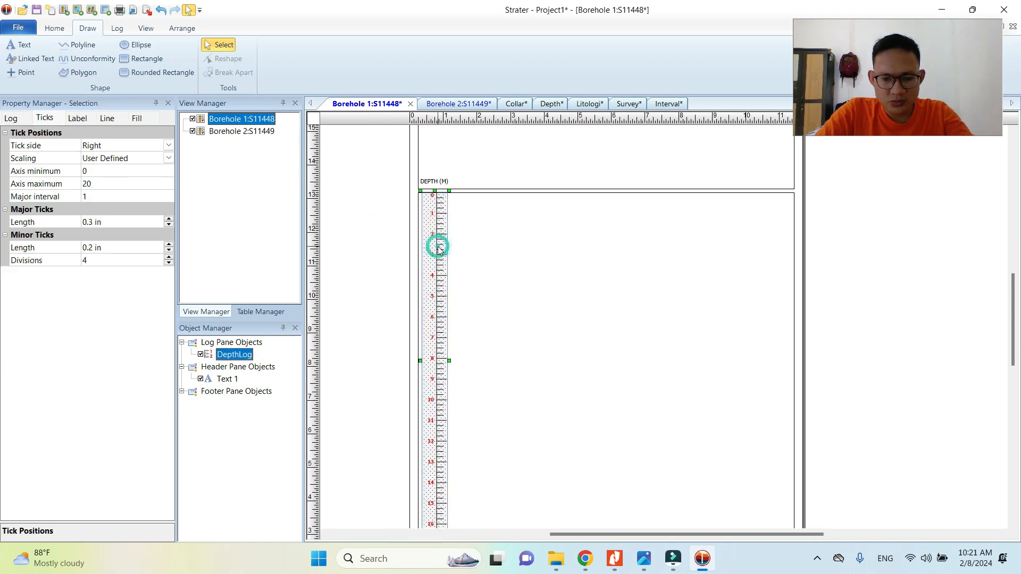
{"action": "left_click", "coordinate": [381, 227]}
{"action": "left_click", "coordinate": [508, 263]}
{"action": "left_click_drag", "start_coordinate": [520, 273], "coordinate": [500, 275]}
{"action": "scroll", "coordinate": [516, 332], "scroll_direction": "down", "scroll_amount": 3}
{"action": "scroll", "coordinate": [517, 336], "scroll_direction": "up", "scroll_amount": 4}
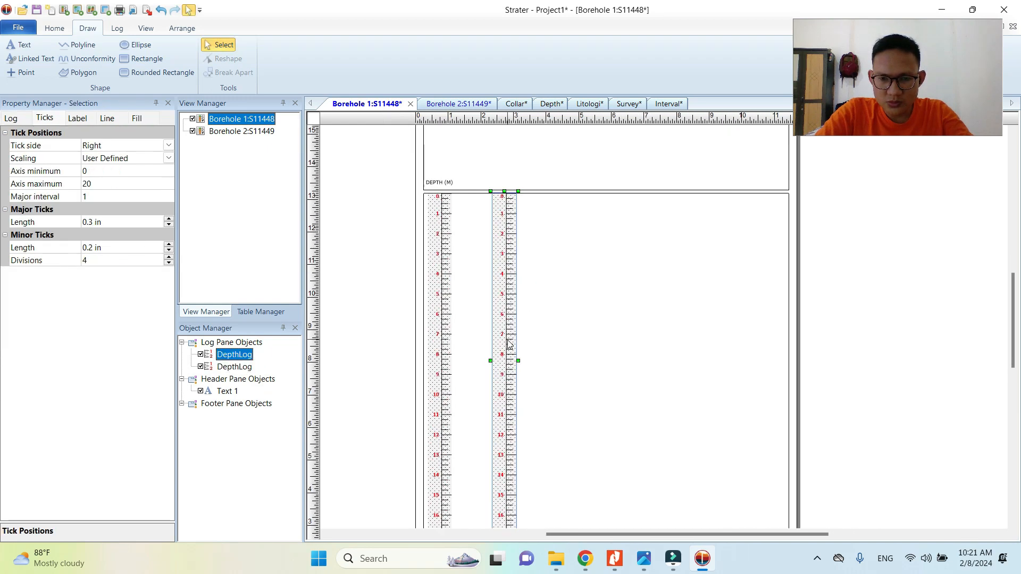
{"action": "scroll", "coordinate": [513, 325], "scroll_direction": "down", "scroll_amount": 1}
{"action": "scroll", "coordinate": [513, 325], "scroll_direction": "down", "scroll_amount": 2}
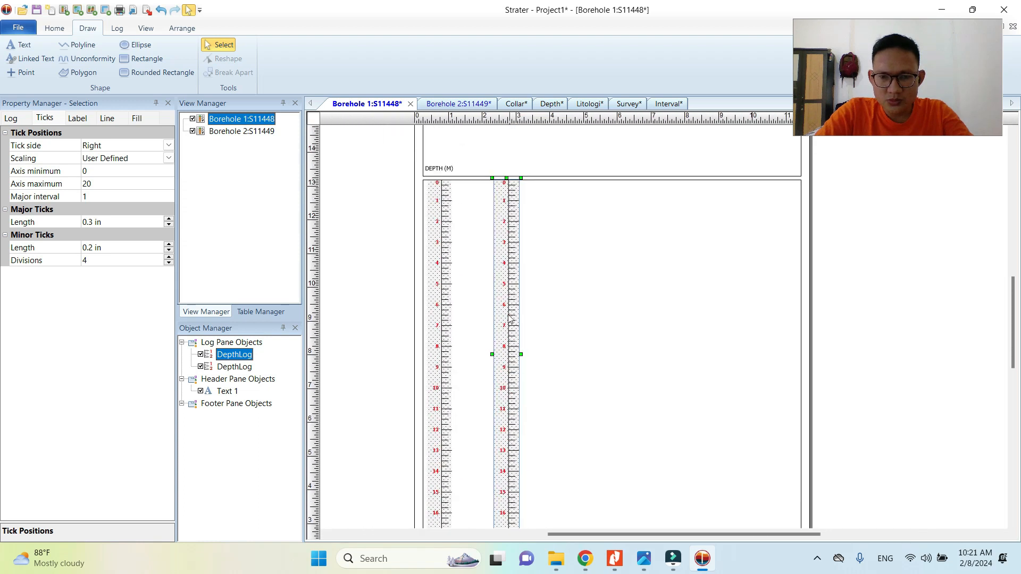
- Set the minor tick divisions of the copied depth log to 1, leaving the original log's ticks as they are
{"action": "right_click", "coordinate": [506, 309]}
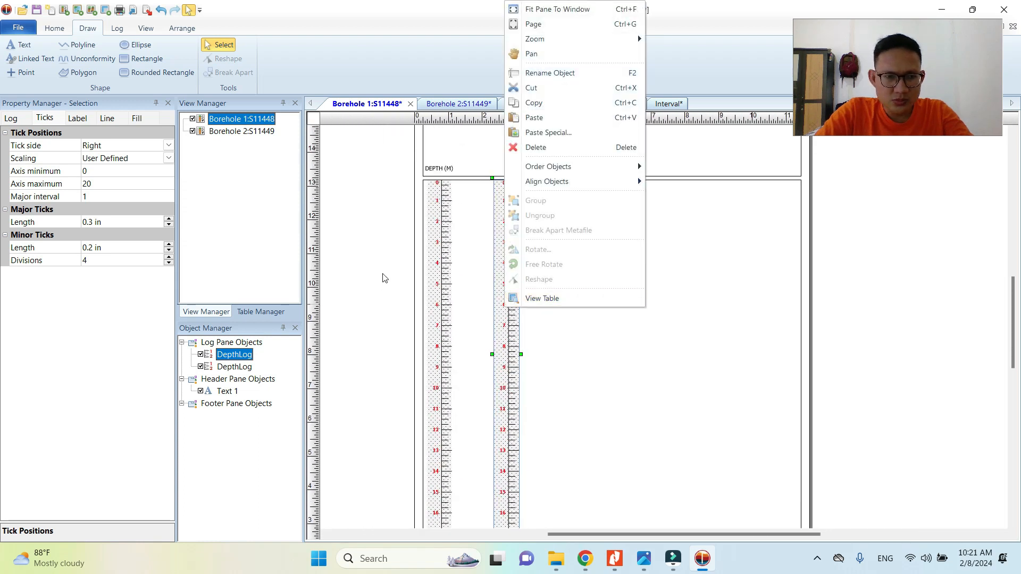
{"action": "left_click", "coordinate": [389, 262]}
{"action": "left_click", "coordinate": [496, 279]}
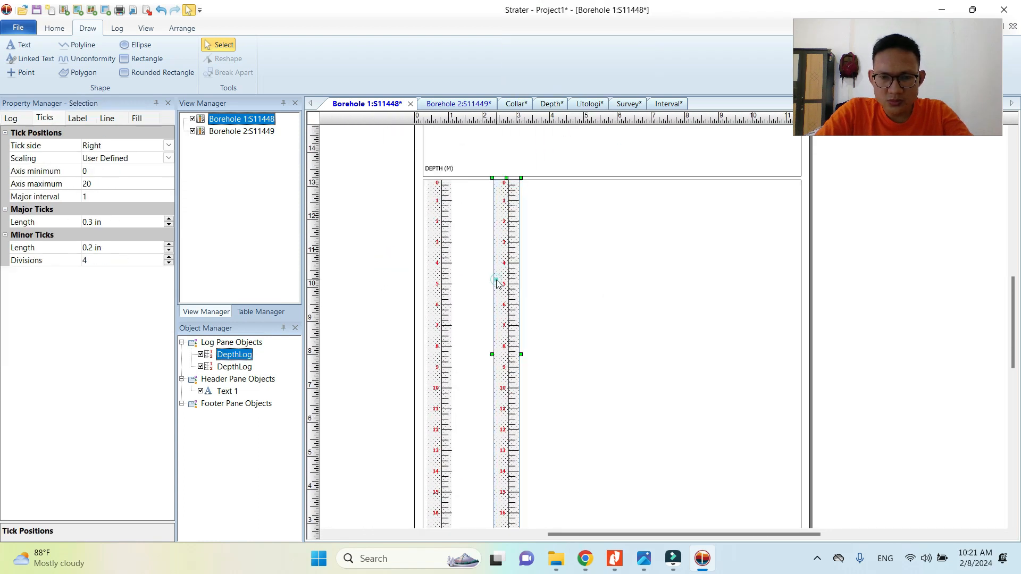
{"action": "left_click", "coordinate": [22, 119]}
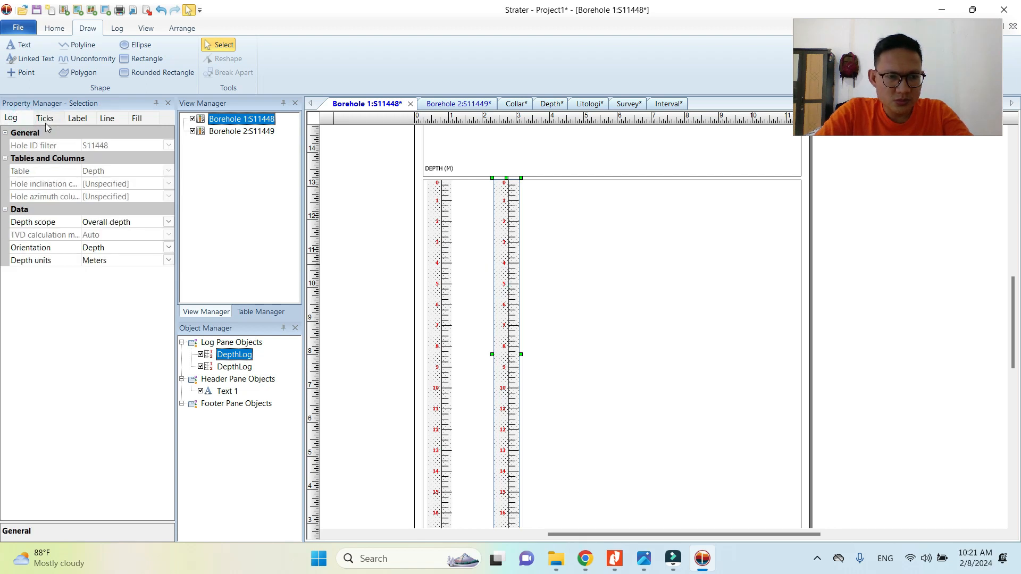
{"action": "left_click", "coordinate": [45, 122]}
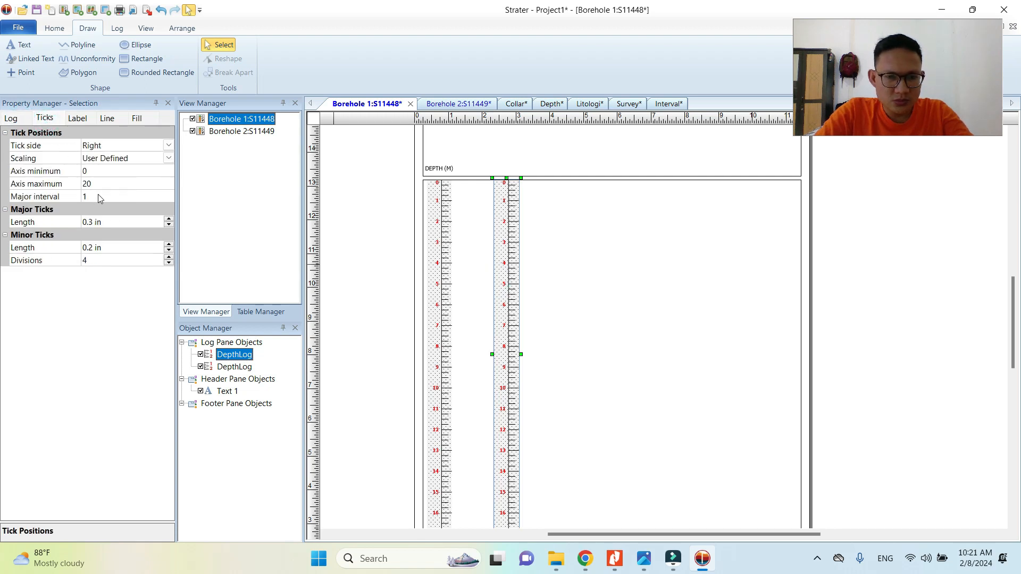
{"action": "left_click", "coordinate": [169, 263]}
{"action": "left_click", "coordinate": [169, 264]}
{"action": "left_click", "coordinate": [169, 263]}
{"action": "left_click", "coordinate": [169, 263]}
{"action": "left_click", "coordinate": [420, 258]}
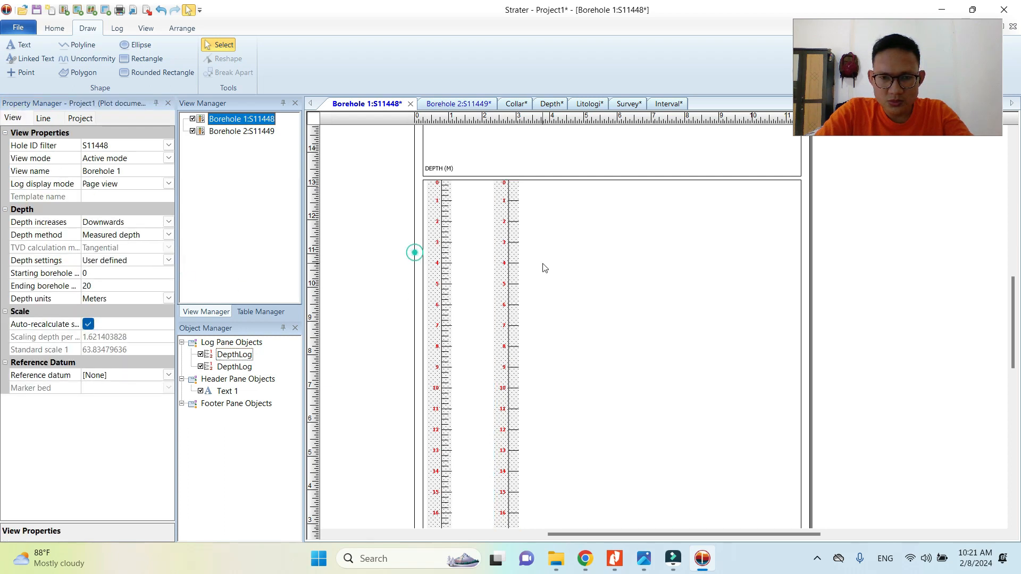
- Nudge the copied depth log slightly closer to the original depth log in Borehole 1's log pane
{"action": "left_click", "coordinate": [518, 265]}
{"action": "key", "text": "Left"}
{"action": "key", "text": "Left"}
{"action": "key", "text": "Left"}
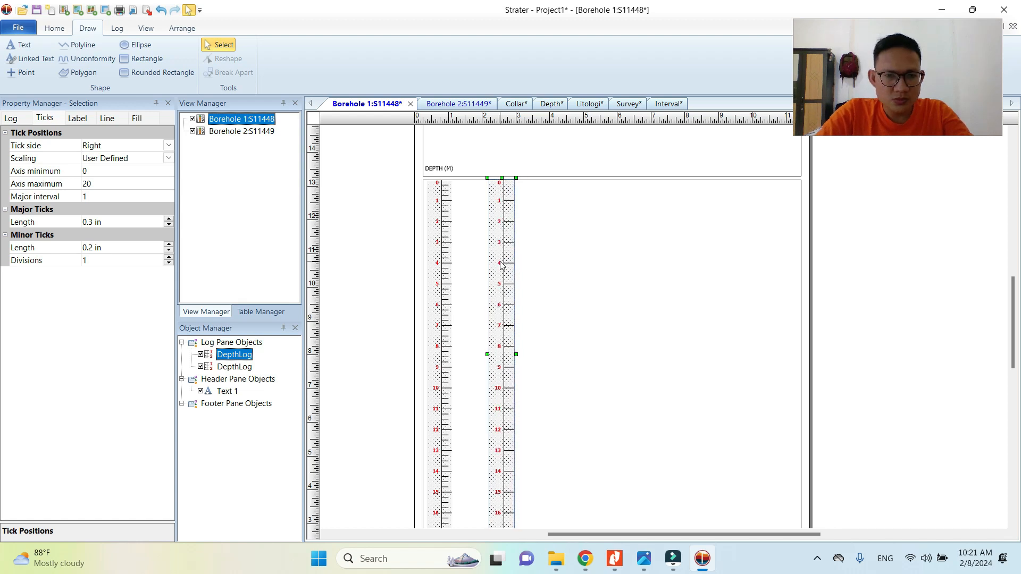
{"action": "left_click", "coordinate": [355, 219]}
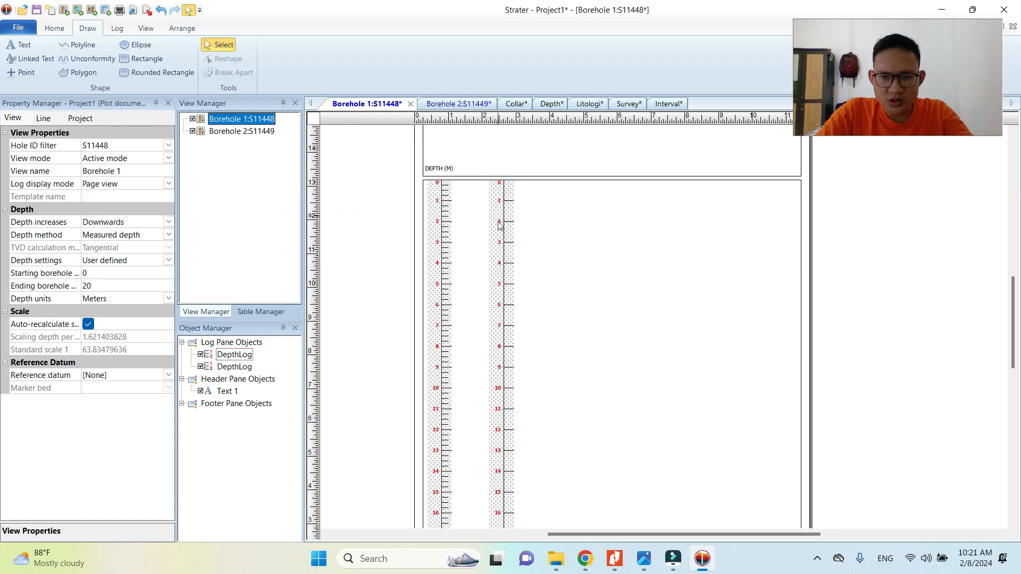
- Delete the copied depth log from Borehole 1's log pane, keeping only the original at the pane's edge
{"action": "left_click", "coordinate": [449, 227]}
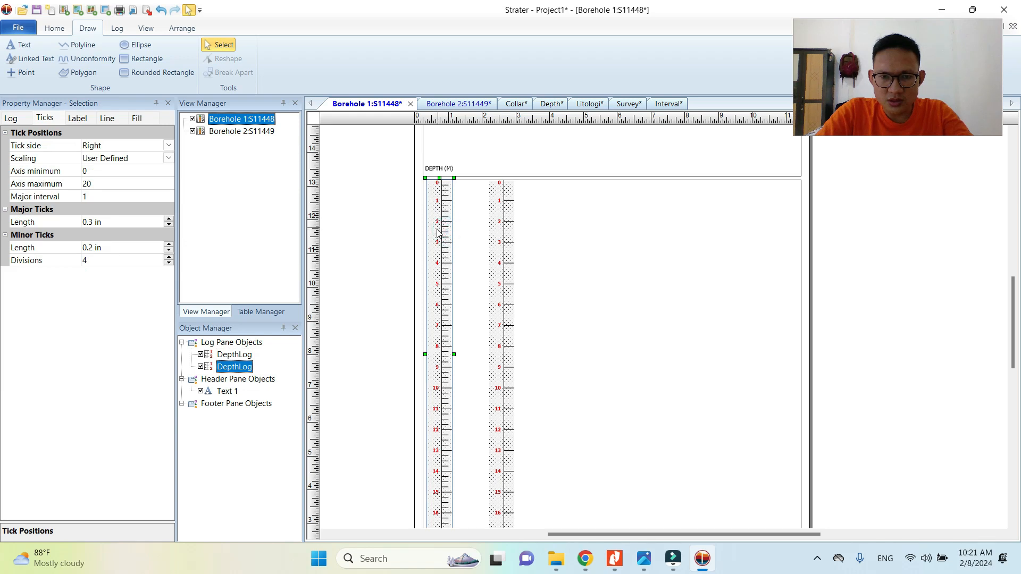
{"action": "left_click", "coordinate": [509, 229]}
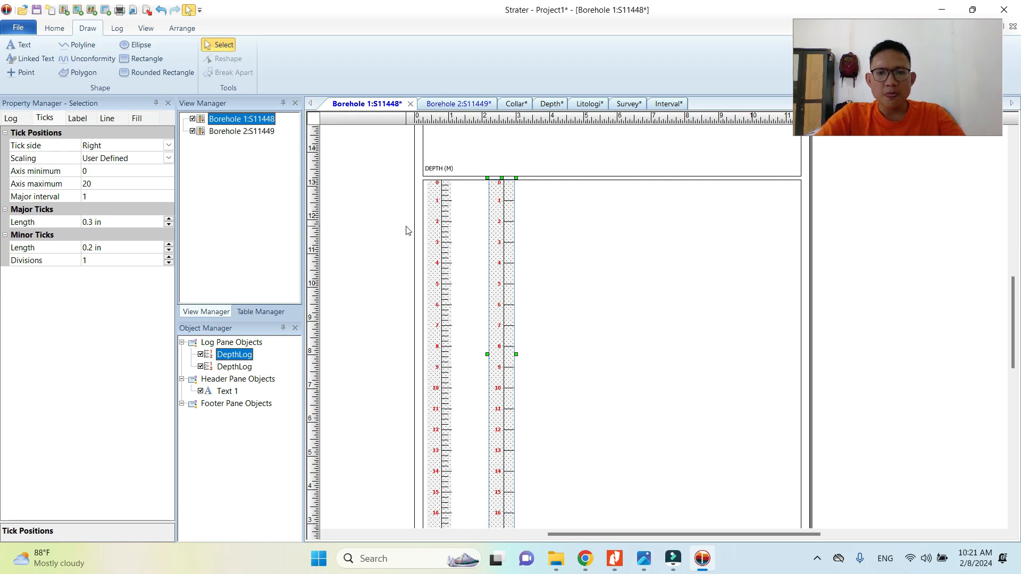
{"action": "left_click", "coordinate": [367, 198]}
{"action": "key", "text": "ctrl+d"}
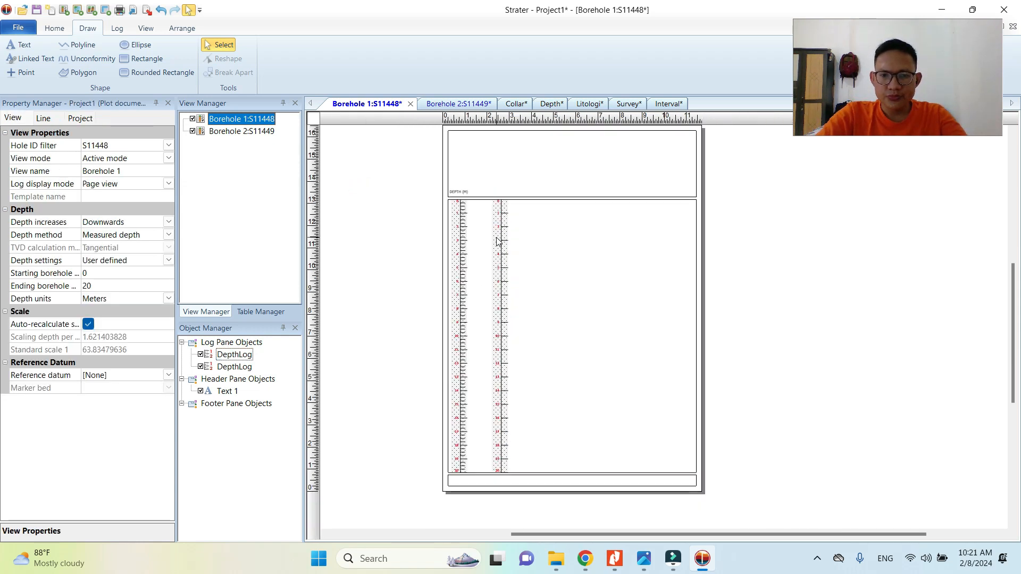
{"action": "left_click", "coordinate": [505, 254]}
{"action": "key", "text": "Delete"}
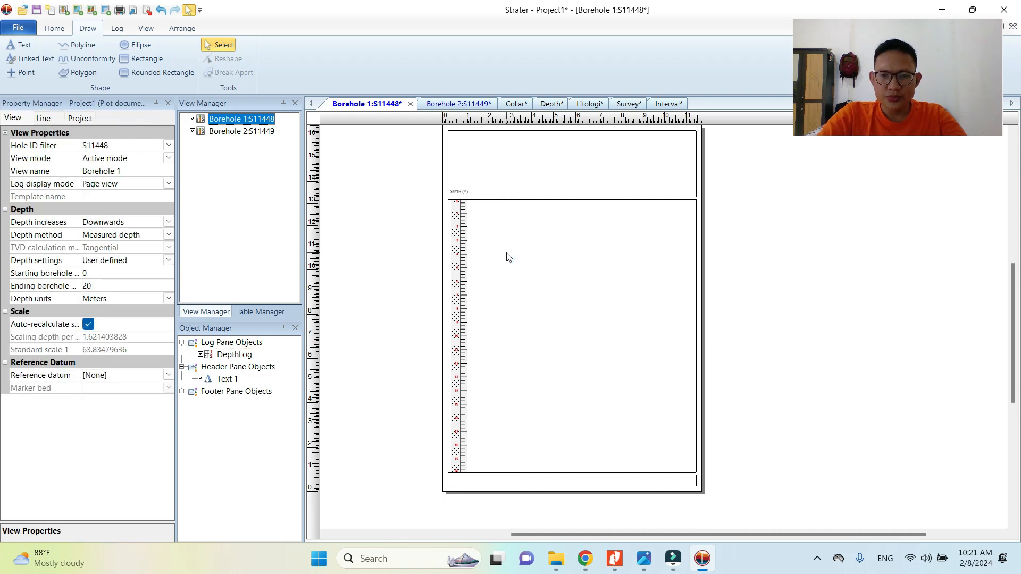
{"action": "scroll", "coordinate": [424, 260], "scroll_direction": "up", "scroll_amount": 2}
{"action": "scroll", "coordinate": [553, 253], "scroll_direction": "up", "scroll_amount": 2}
{"action": "scroll", "coordinate": [565, 260], "scroll_direction": "down", "scroll_amount": 4}
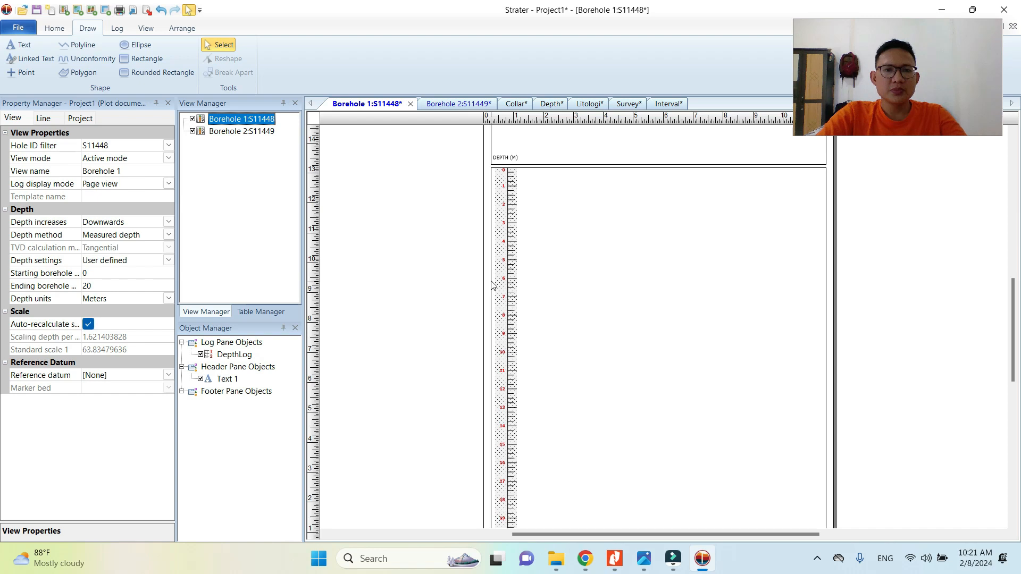
{"action": "left_click_drag", "start_coordinate": [521, 221], "coordinate": [451, 234]}
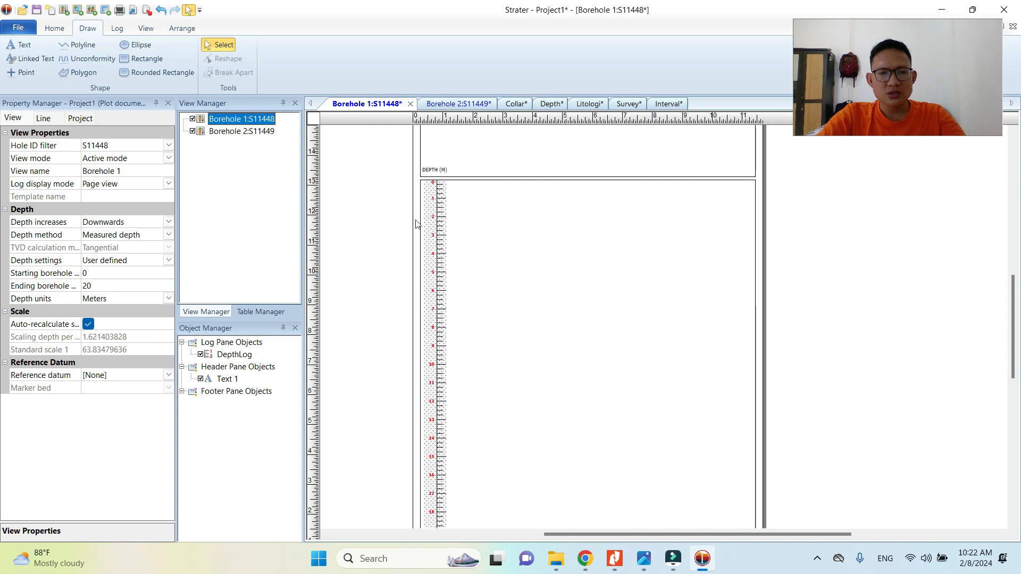
{"action": "scroll", "coordinate": [429, 307], "scroll_direction": "down", "scroll_amount": 3}
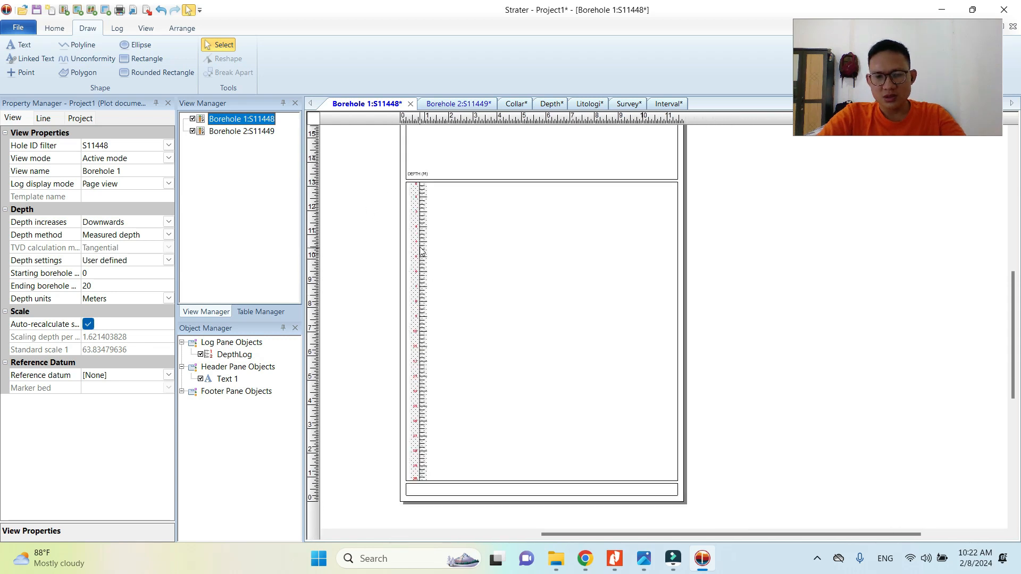